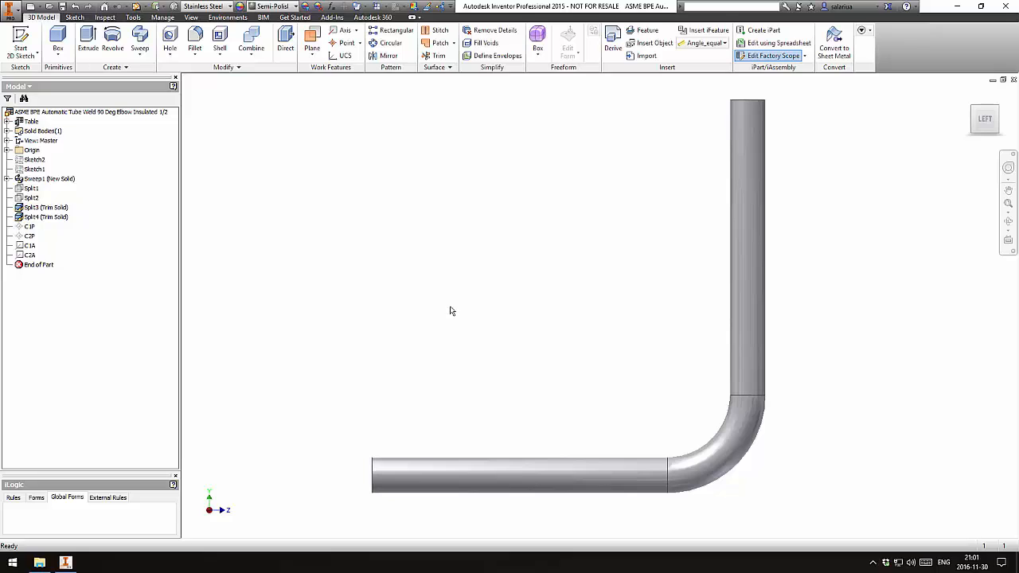
Step: Examine the elbow's two straight tangent legs and the bend between them
{"action": "scroll", "coordinate": [449, 310], "scroll_direction": "down", "scroll_amount": 3}
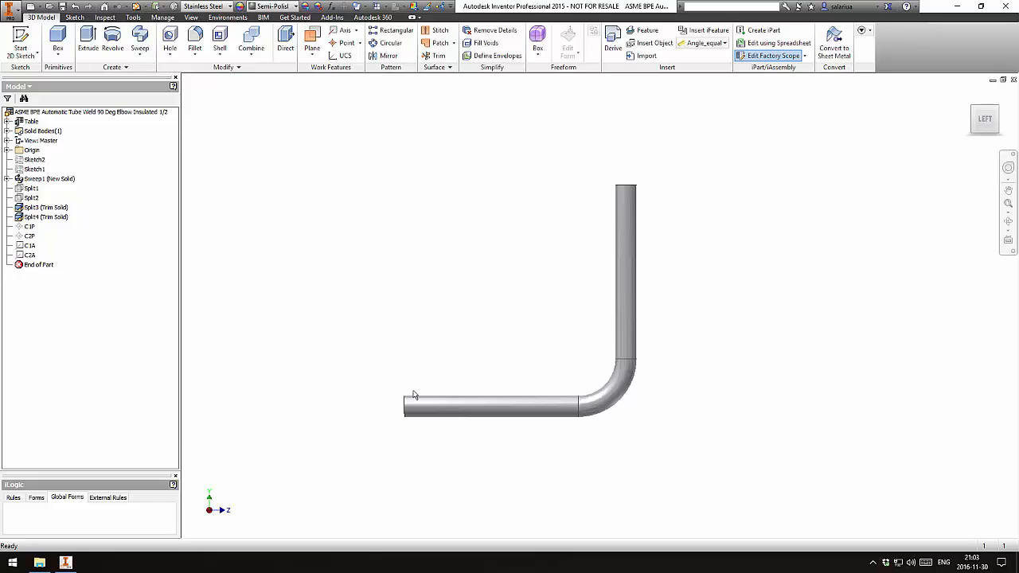
{"action": "scroll", "coordinate": [439, 428], "scroll_direction": "up", "scroll_amount": 3}
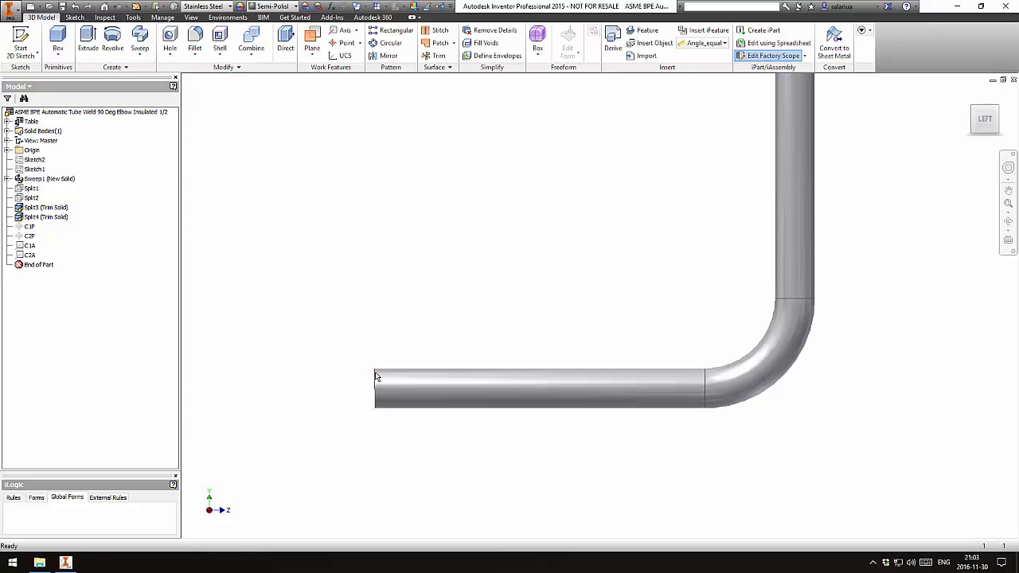
{"action": "scroll", "coordinate": [398, 390], "scroll_direction": "up", "scroll_amount": 3}
{"action": "scroll", "coordinate": [597, 391], "scroll_direction": "down", "scroll_amount": 5}
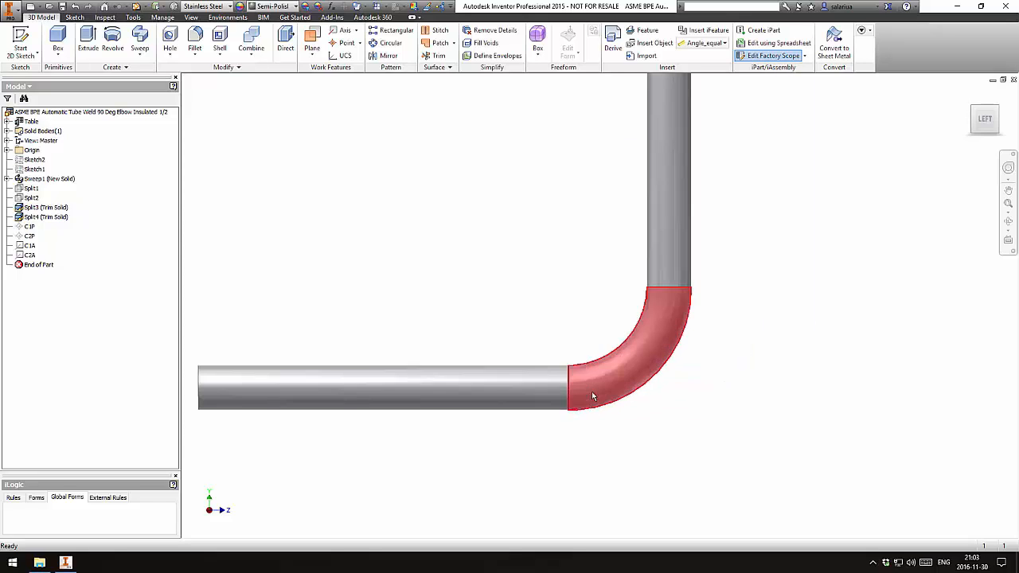
{"action": "scroll", "coordinate": [555, 389], "scroll_direction": "down", "scroll_amount": 3}
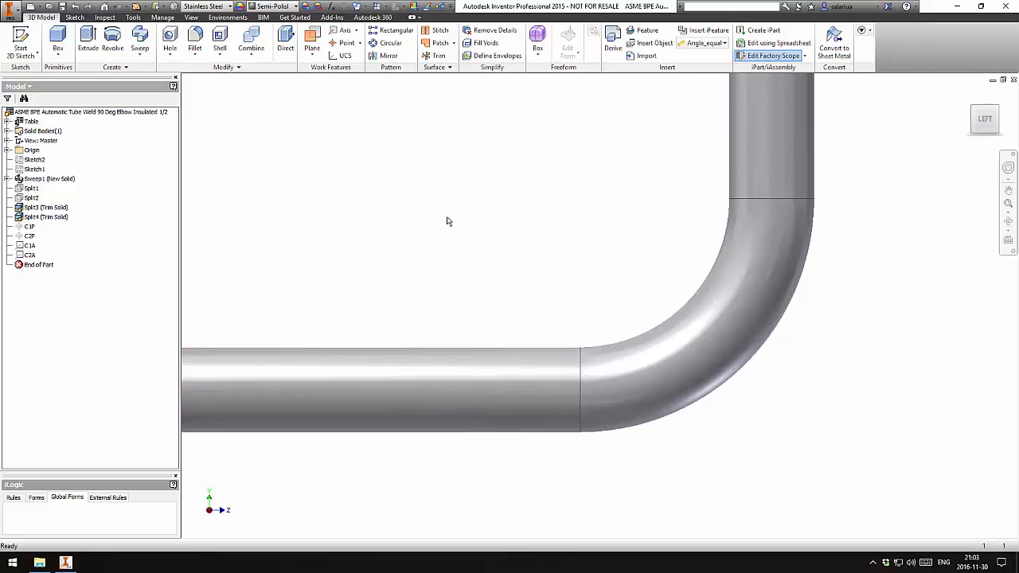
{"action": "scroll", "coordinate": [448, 221], "scroll_direction": "up", "scroll_amount": 3}
{"action": "middle_click_drag", "start_coordinate": [420, 223], "coordinate": [470, 294]}
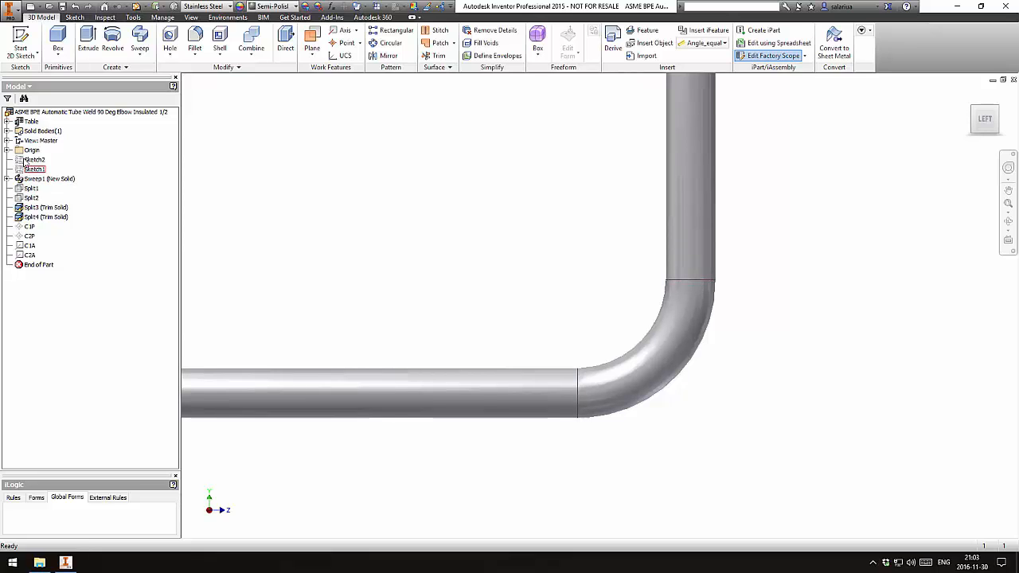
Step: Preview the geometry and dimensions of Sketch2 over the elbow, and clear the selection
{"action": "left_click", "coordinate": [34, 160]}
{"action": "scroll", "coordinate": [278, 237], "scroll_direction": "up", "scroll_amount": 2}
{"action": "scroll", "coordinate": [279, 236], "scroll_direction": "up", "scroll_amount": 2}
{"action": "middle_click_drag", "start_coordinate": [316, 231], "coordinate": [388, 288]}
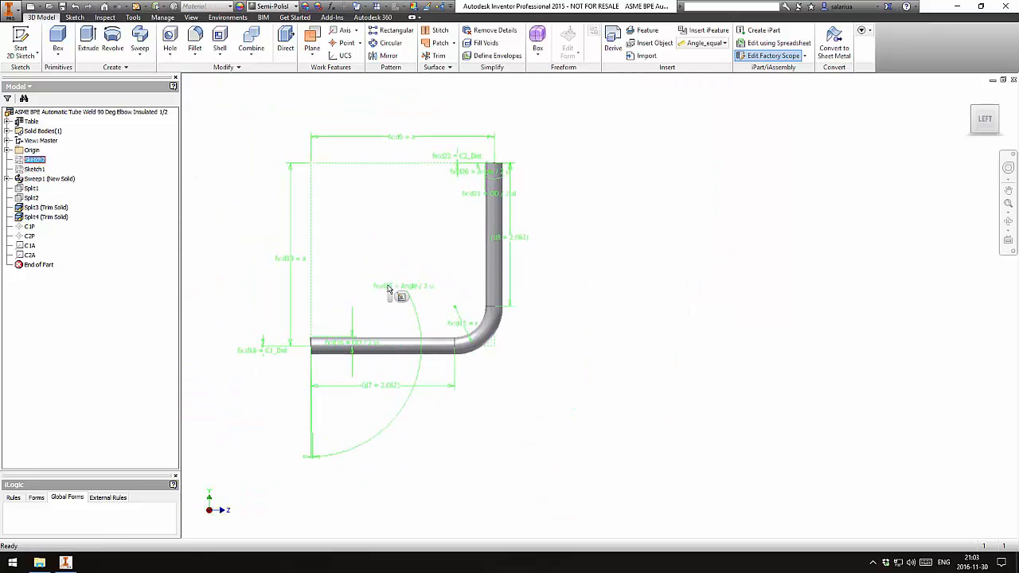
{"action": "left_click", "coordinate": [422, 251]}
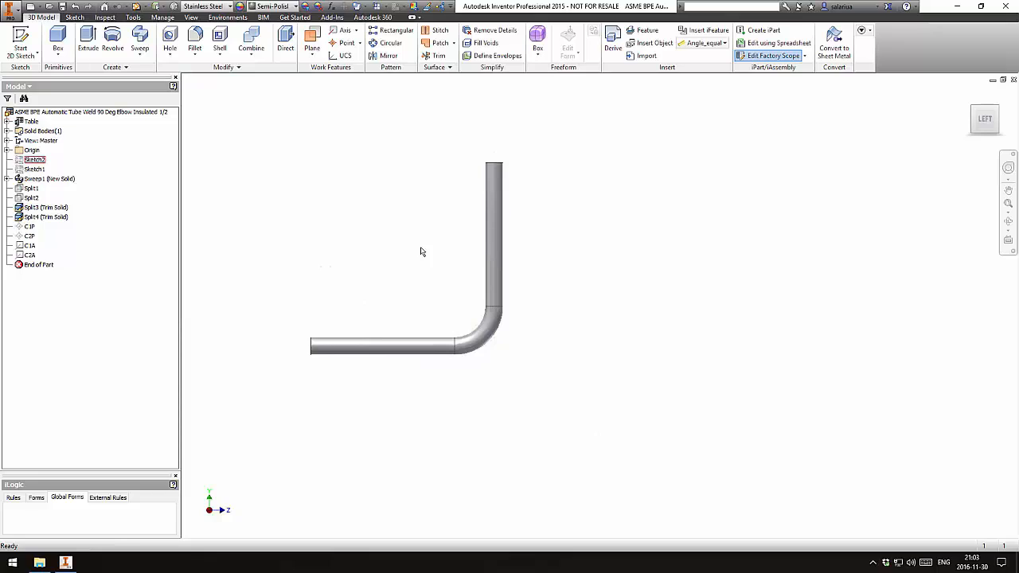
{"action": "scroll", "coordinate": [422, 251], "scroll_direction": "down", "scroll_amount": 2}
{"action": "scroll", "coordinate": [450, 271], "scroll_direction": "down", "scroll_amount": 3}
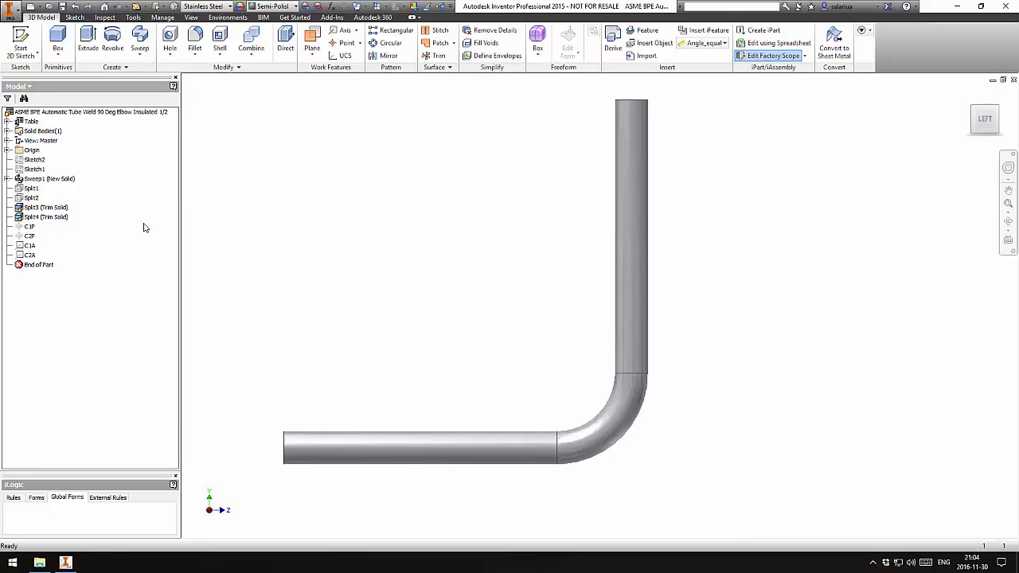
Step: Open Sketch2, the path sketch of Sweep1, for editing
{"action": "left_click", "coordinate": [8, 179]}
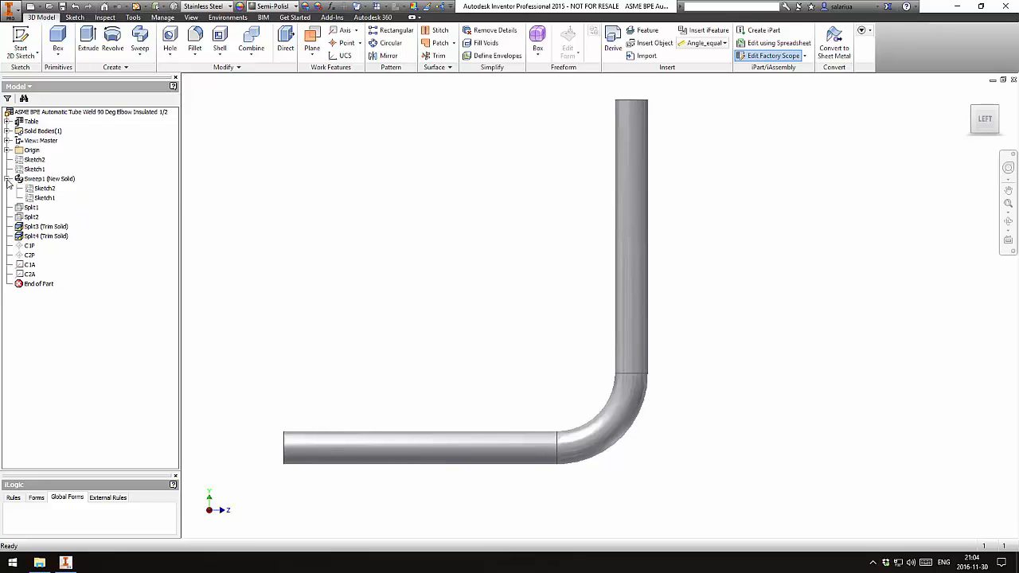
{"action": "left_click", "coordinate": [28, 190]}
{"action": "left_click", "coordinate": [31, 190]}
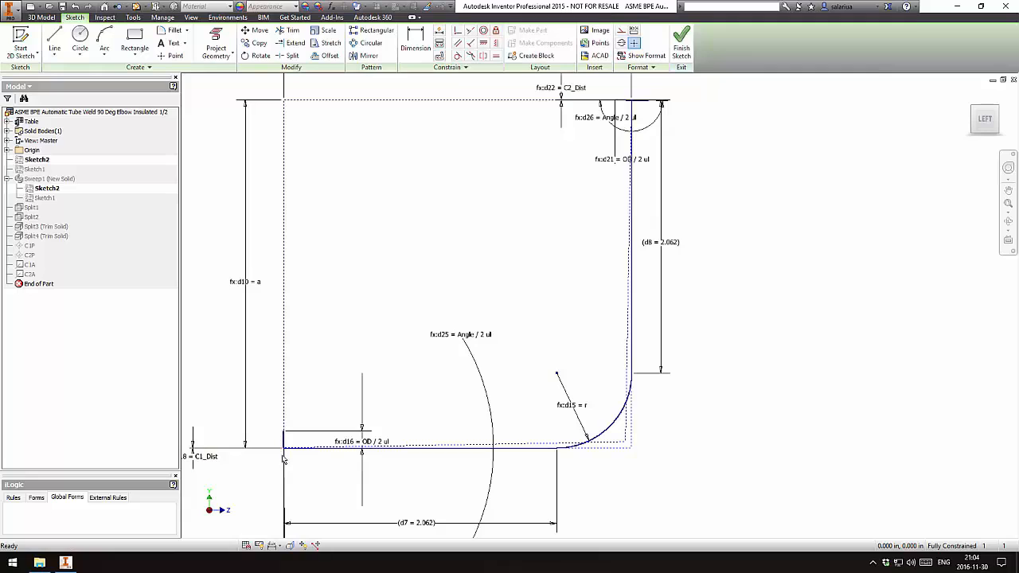
Step: Set the first side cut back distance parameter C1_Dist to 15 mm
{"action": "left_click", "coordinate": [333, 6]}
{"action": "left_click", "coordinate": [208, 182]}
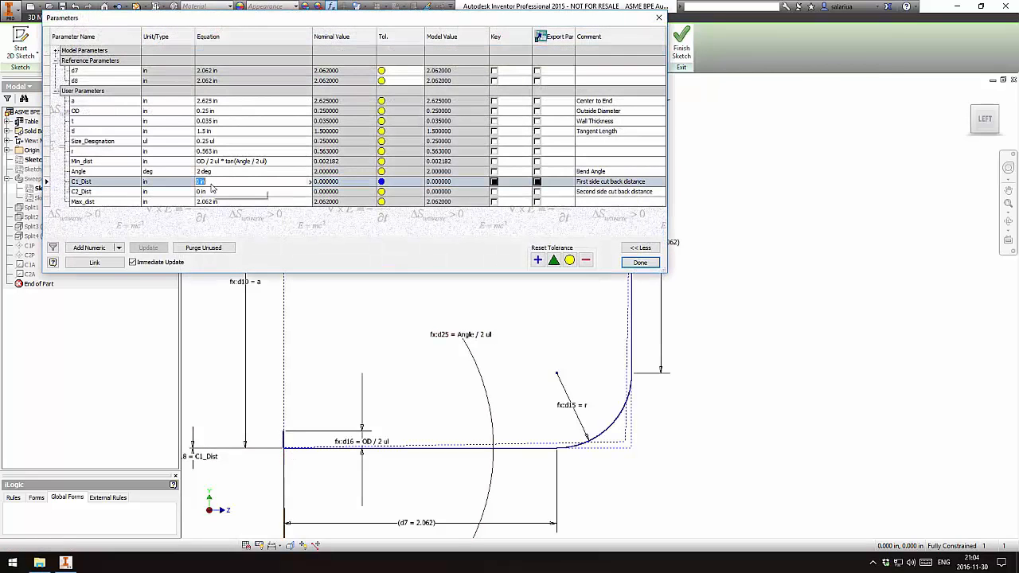
{"action": "type", "text": "5"}
{"action": "key", "text": "Return"}
{"action": "left_click", "coordinate": [225, 99]}
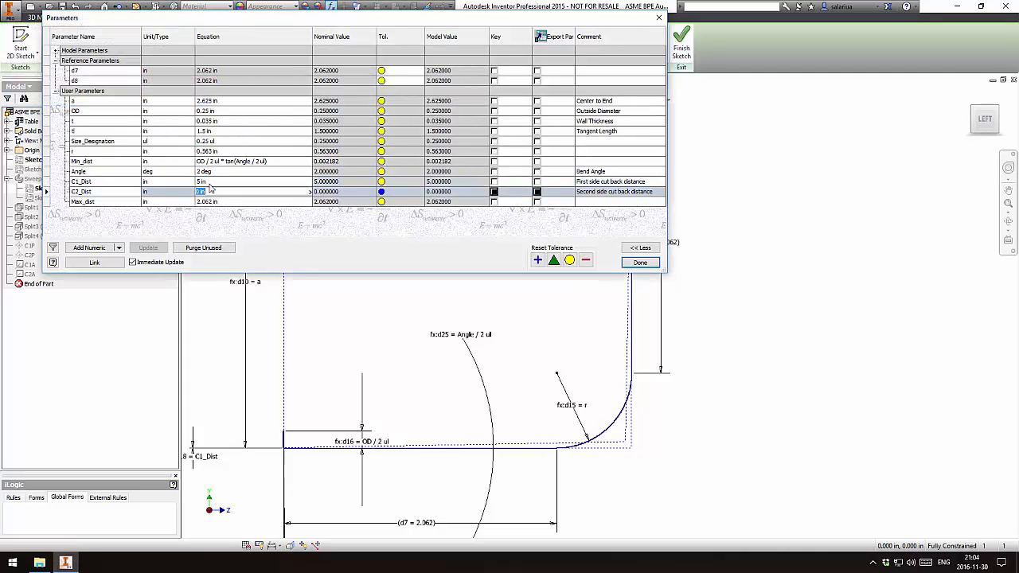
{"action": "left_click", "coordinate": [209, 182]}
{"action": "type", "text": "15mm"}
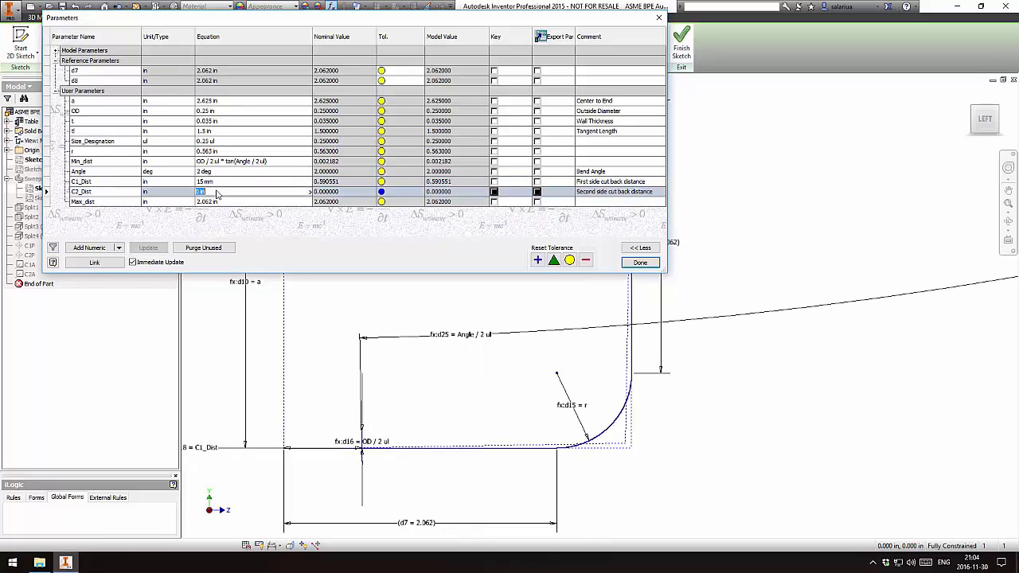
Step: Set the second side cut back distance parameter C2_Dist to 5 mm and close the parameters
{"action": "left_click", "coordinate": [217, 192]}
{"action": "type", "text": "5mm"}
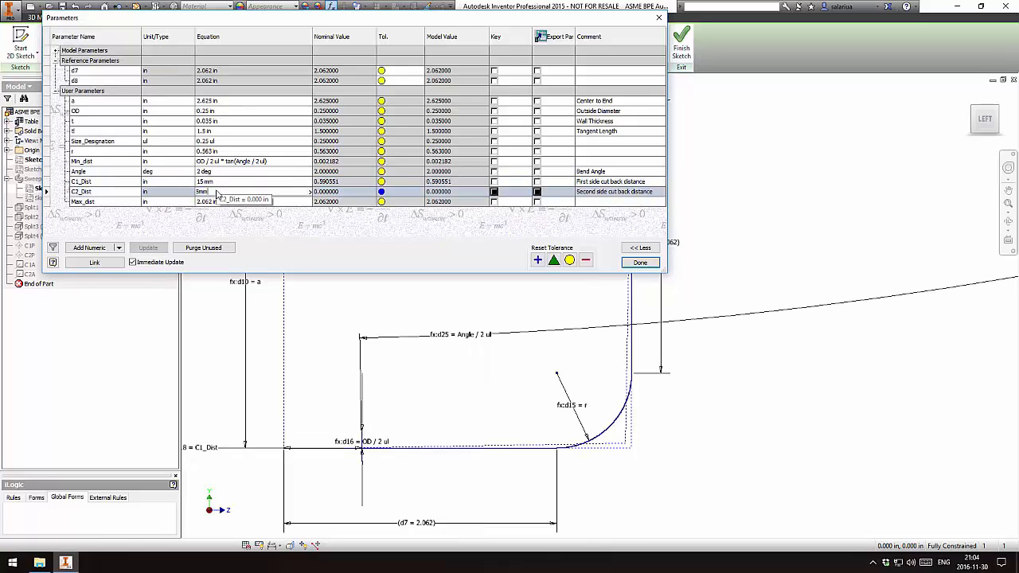
{"action": "key", "text": "Return"}
{"action": "left_click", "coordinate": [641, 264]}
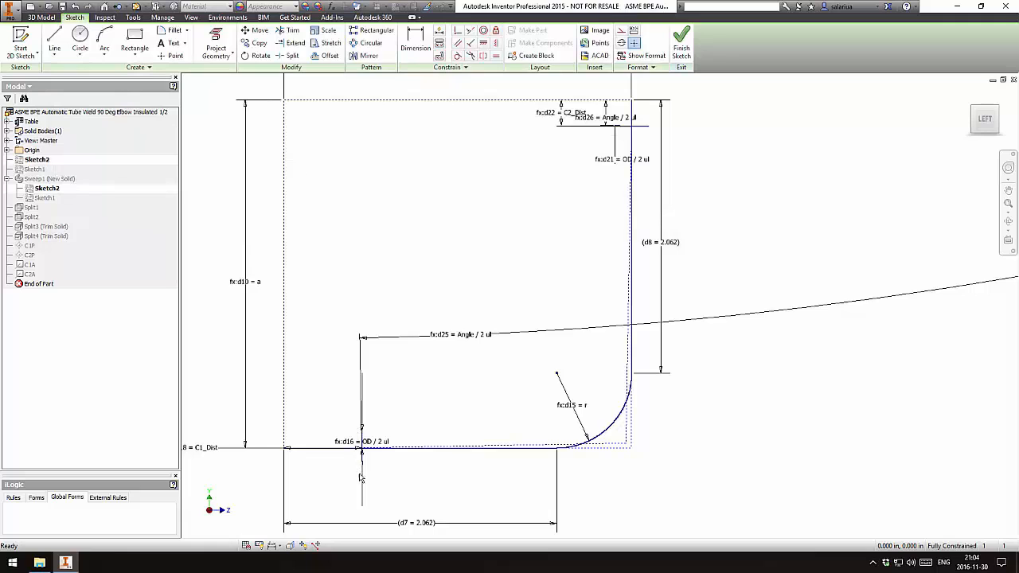
Step: Reposition the two Angle / 2 dimensions, d25 and d26, in the path sketch for better readability
{"action": "left_click_drag", "start_coordinate": [478, 338], "coordinate": [421, 359]}
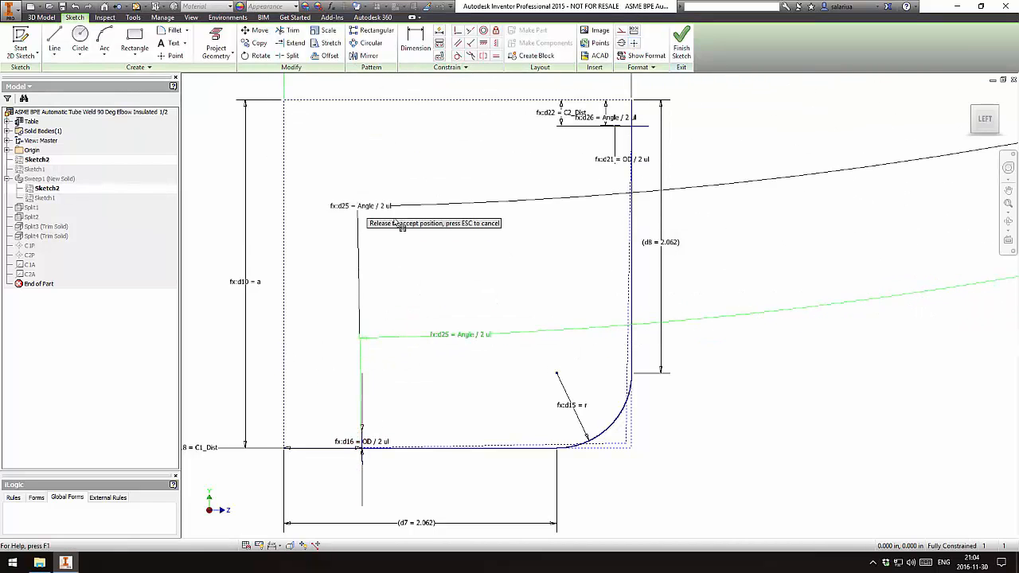
{"action": "left_click", "coordinate": [573, 159]}
{"action": "scroll", "coordinate": [624, 108], "scroll_direction": "up", "scroll_amount": 3}
{"action": "scroll", "coordinate": [623, 109], "scroll_direction": "up", "scroll_amount": 2}
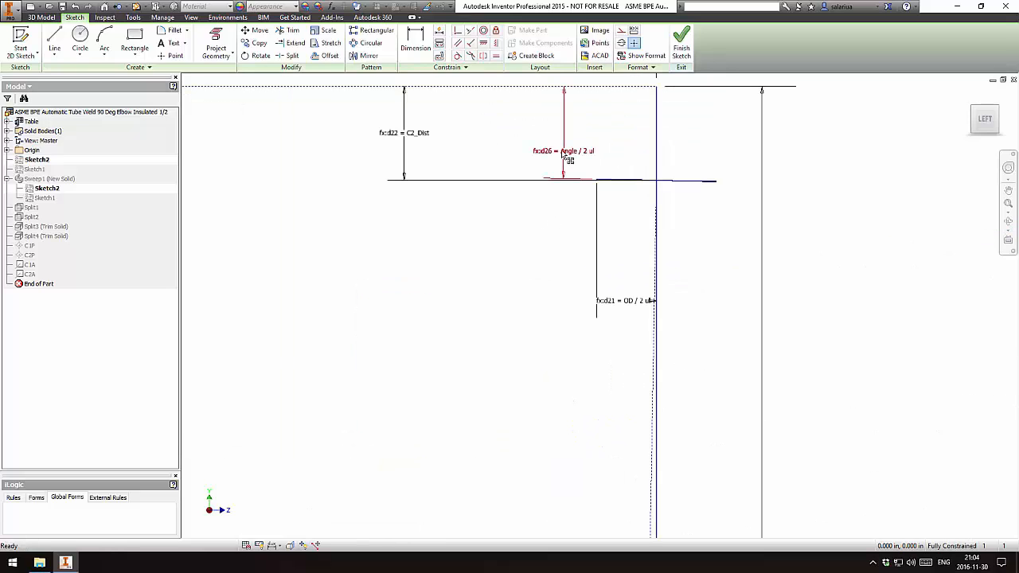
{"action": "left_click_drag", "start_coordinate": [563, 150], "coordinate": [570, 108]}
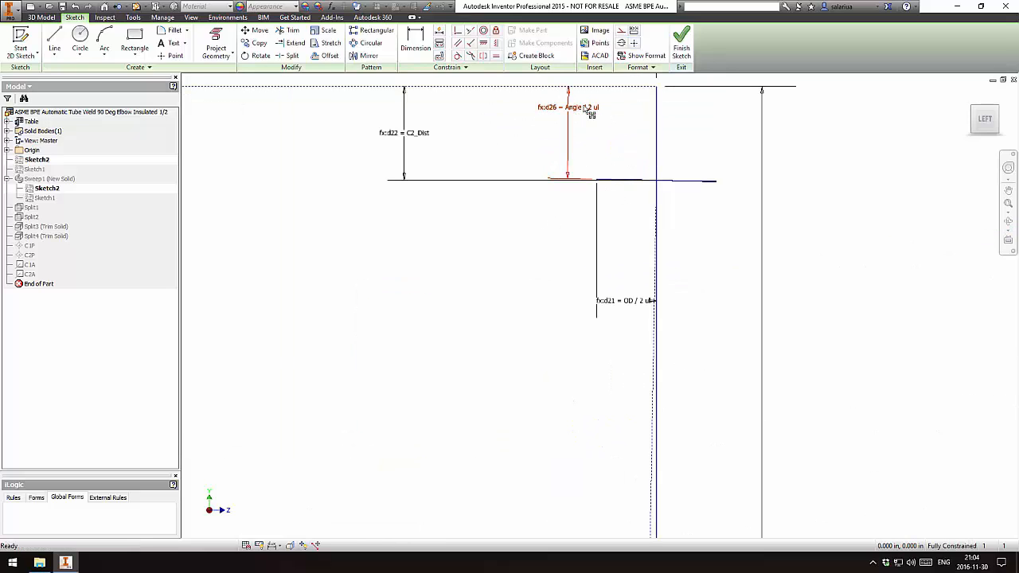
Step: Examine the cut-back distances and the short angled end lines at both ends of the path sketch
{"action": "scroll", "coordinate": [590, 176], "scroll_direction": "down", "scroll_amount": 2}
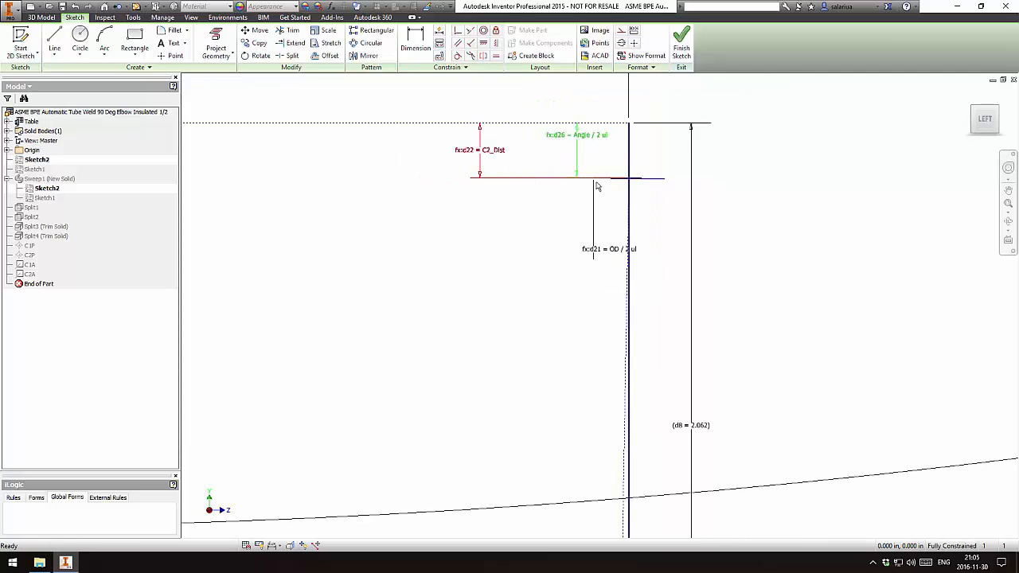
{"action": "scroll", "coordinate": [638, 183], "scroll_direction": "up", "scroll_amount": 2}
{"action": "scroll", "coordinate": [638, 182], "scroll_direction": "down", "scroll_amount": 2}
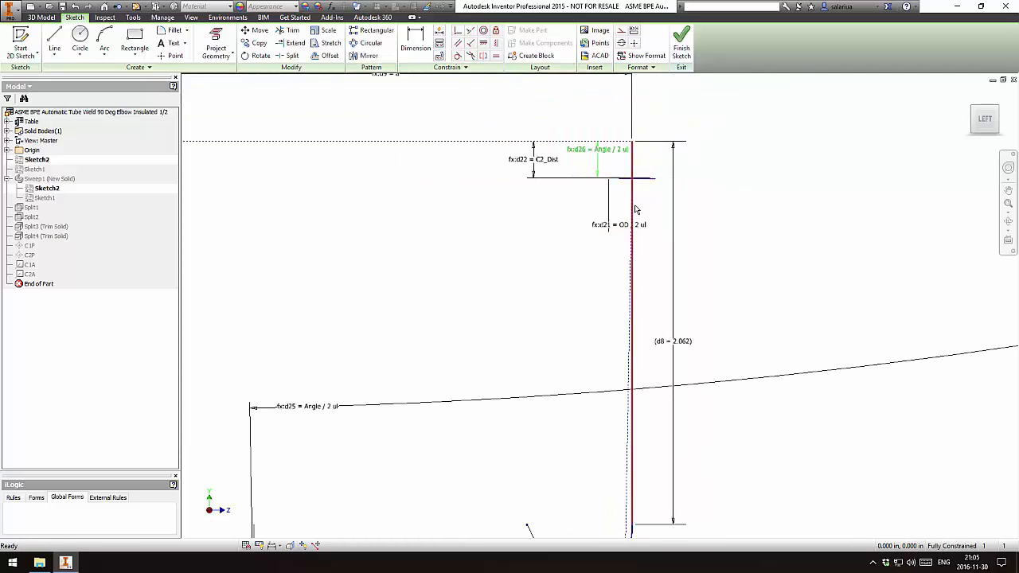
{"action": "scroll", "coordinate": [638, 183], "scroll_direction": "down", "scroll_amount": 2}
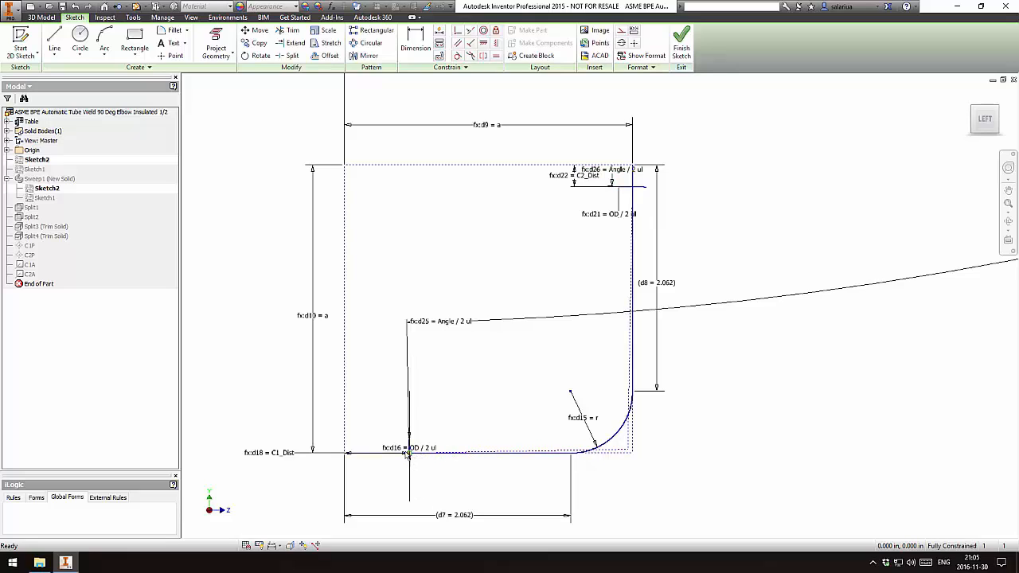
{"action": "left_click", "coordinate": [66, 228]}
{"action": "left_click", "coordinate": [63, 238]}
{"action": "left_click", "coordinate": [285, 255]}
{"action": "scroll", "coordinate": [644, 189], "scroll_direction": "down", "scroll_amount": 3}
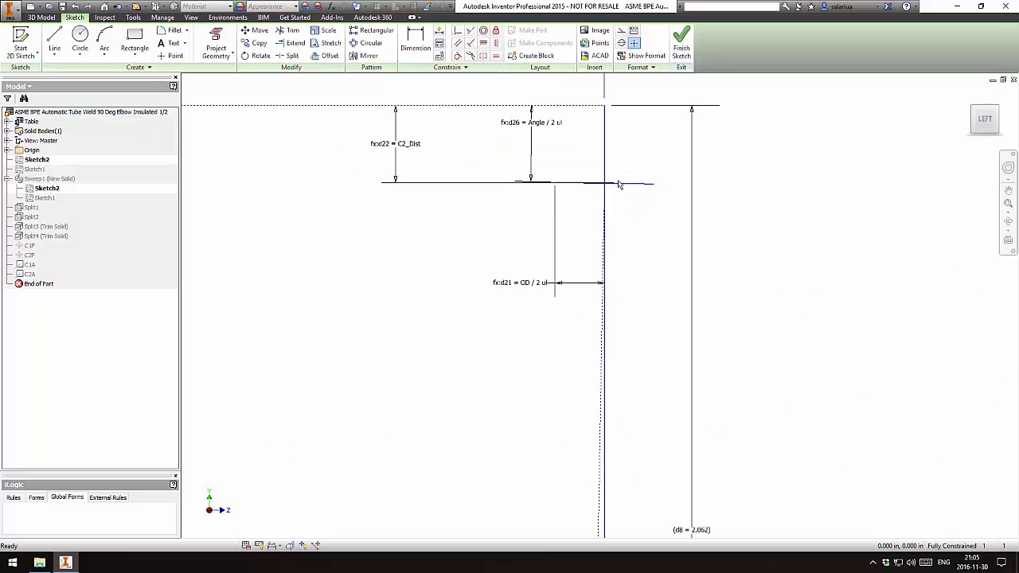
{"action": "scroll", "coordinate": [607, 188], "scroll_direction": "up", "scroll_amount": 2}
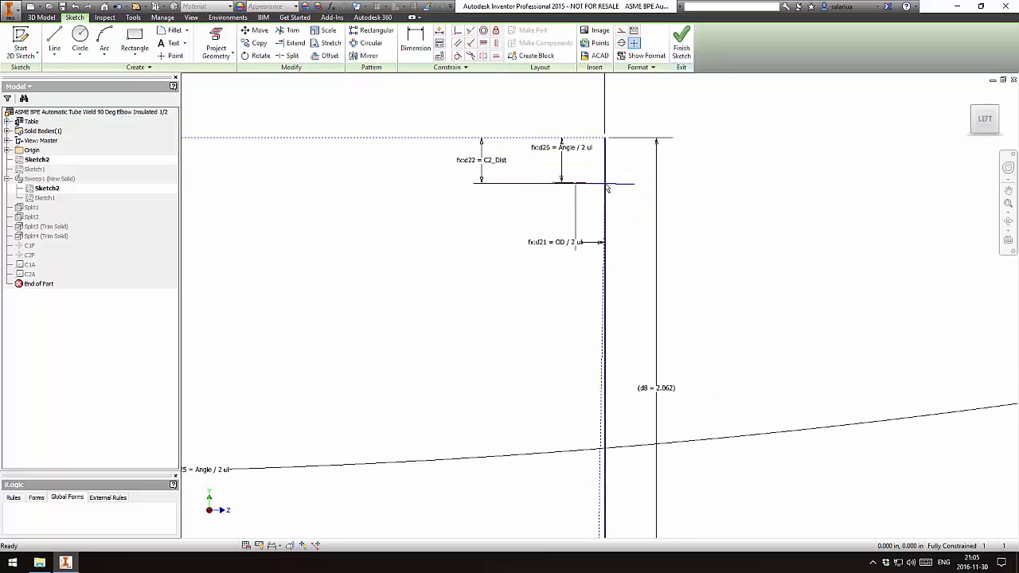
{"action": "scroll", "coordinate": [607, 188], "scroll_direction": "up", "scroll_amount": 2}
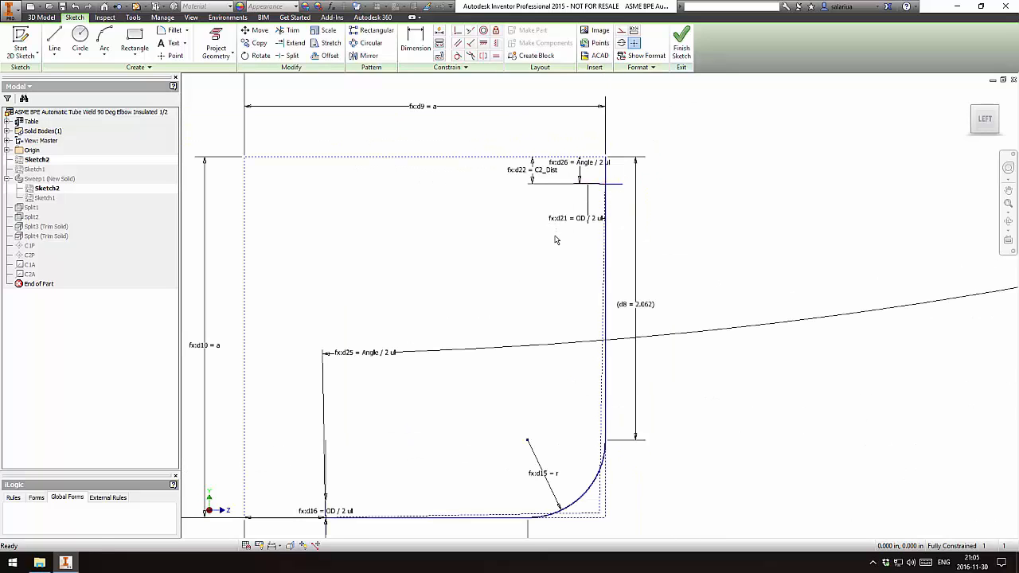
{"action": "middle_click_drag", "start_coordinate": [556, 240], "coordinate": [598, 215]}
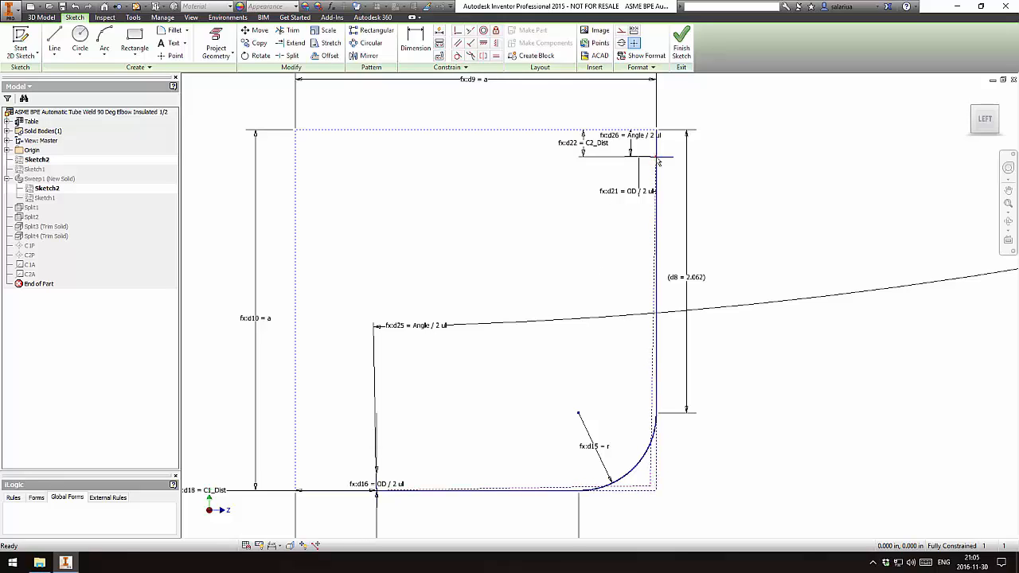
Step: Finish the path sketch, review the elbow's connection points and axes in Tube & Pipe Authoring, and cancel the authoring
{"action": "left_click", "coordinate": [685, 68]}
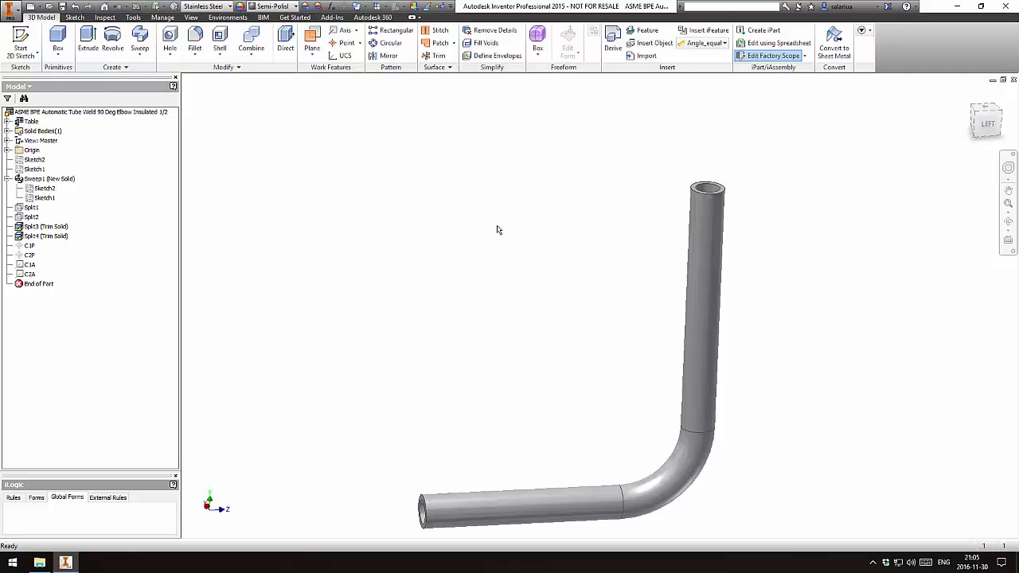
{"action": "key", "text": "Return"}
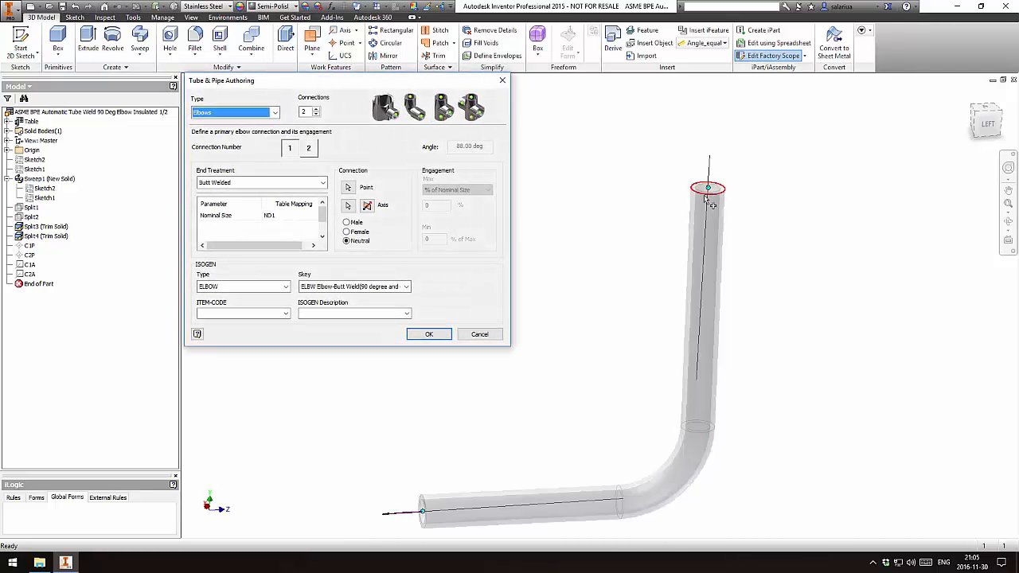
{"action": "left_click", "coordinate": [472, 336]}
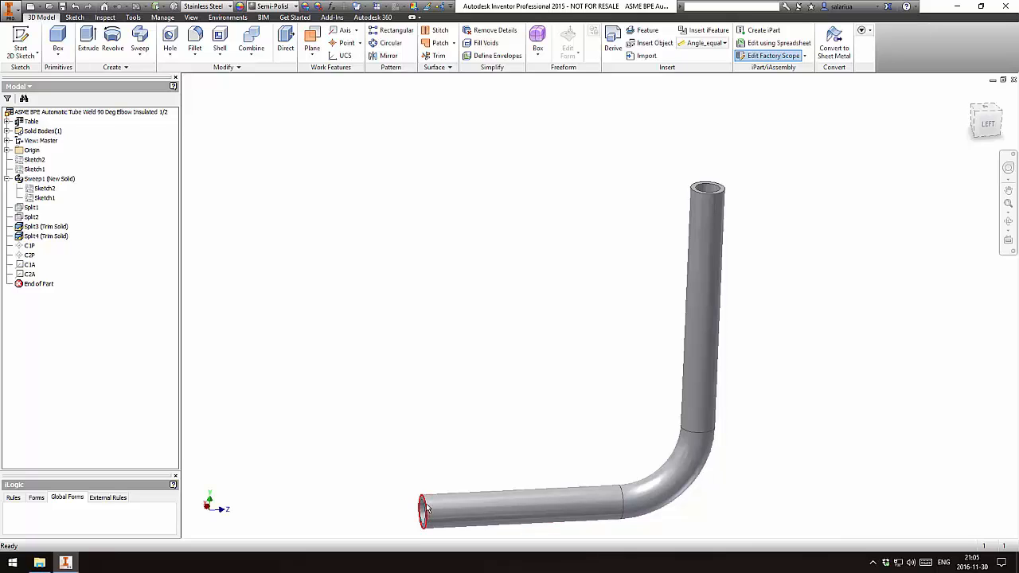
Step: Recheck Sketch2's end lines, inspect the connection axes in Tube & Pipe Authoring from the LEFT view, and cancel the authoring
{"action": "double_click", "coordinate": [48, 200]}
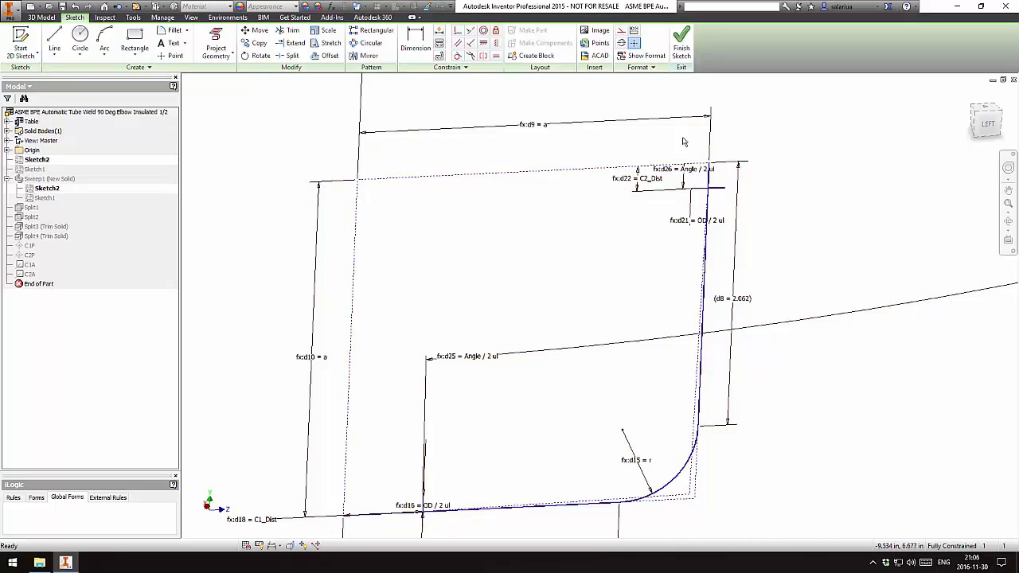
{"action": "left_click", "coordinate": [682, 42]}
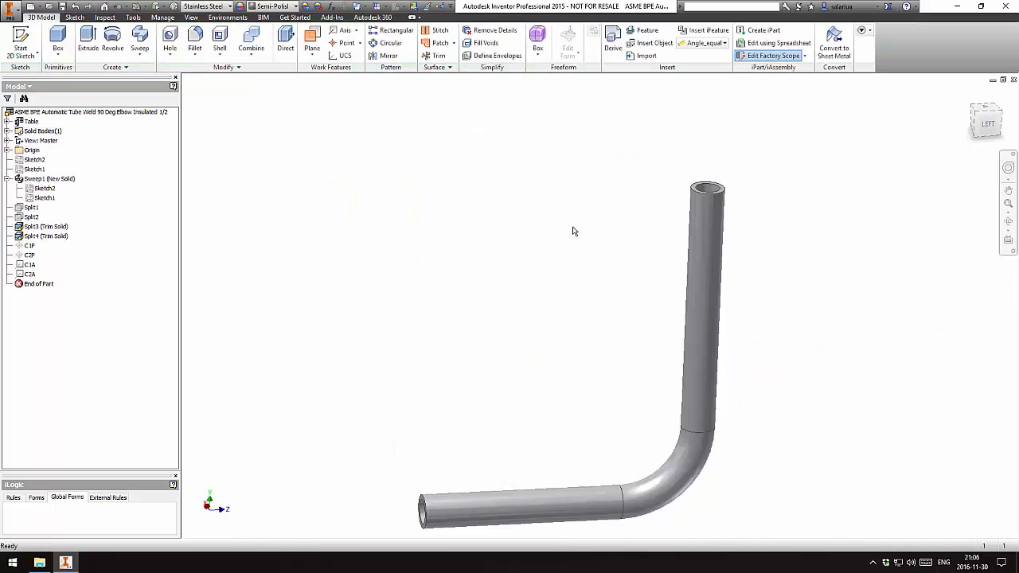
{"action": "middle_click_drag", "start_coordinate": [567, 423], "coordinate": [612, 388]}
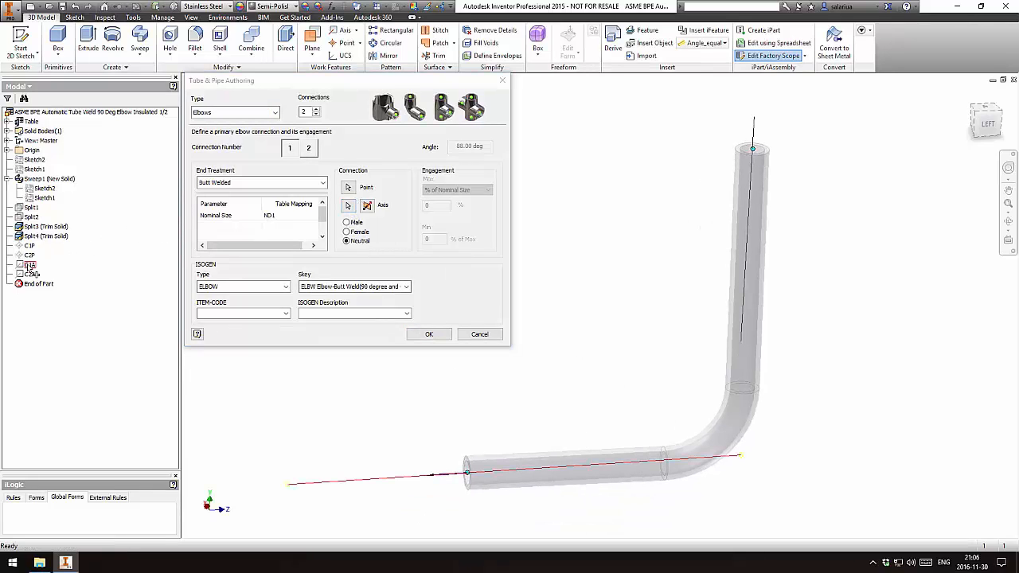
{"action": "left_click", "coordinate": [992, 133]}
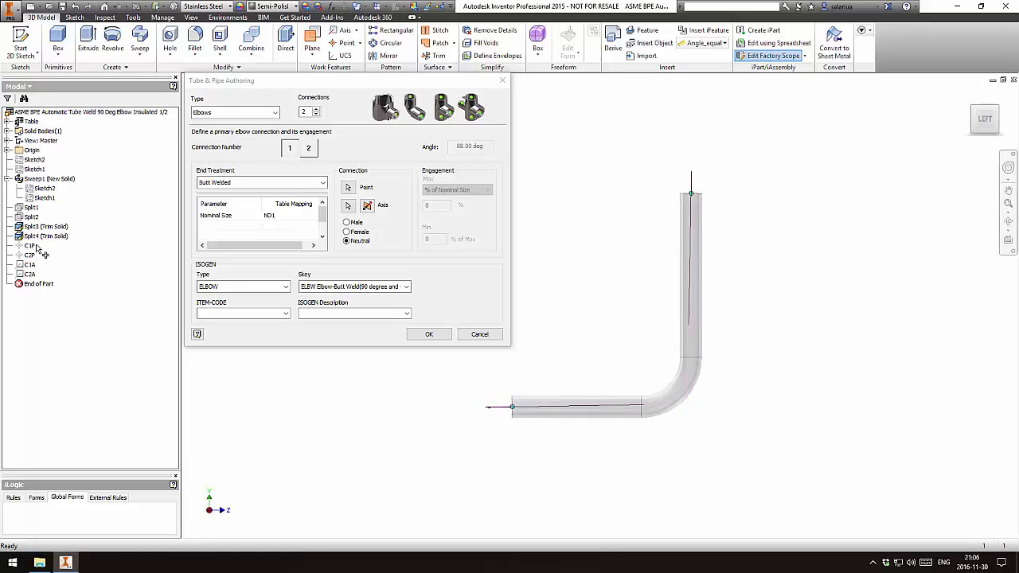
{"action": "left_click", "coordinate": [482, 333]}
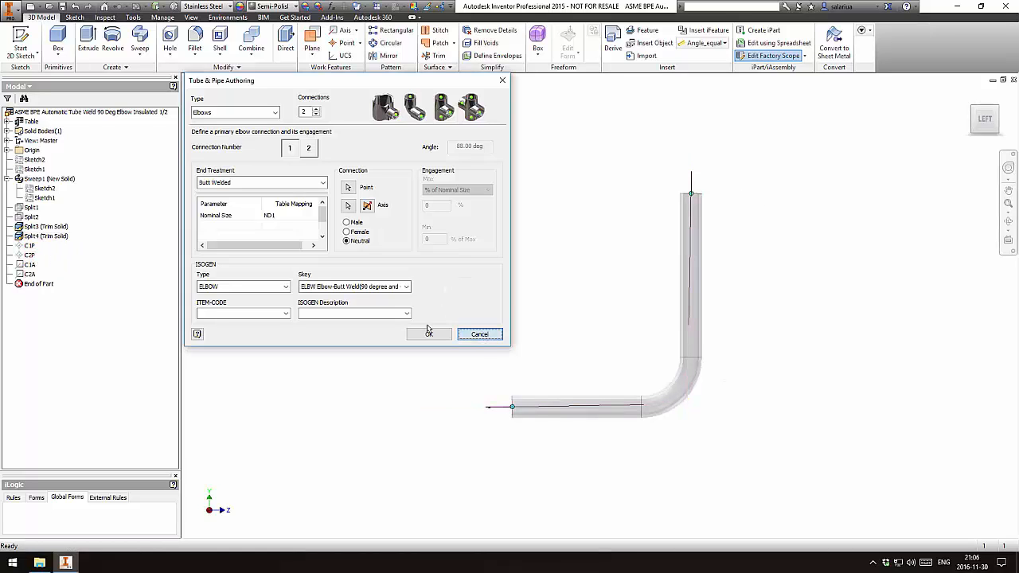
Step: Look into the tube profile in Sketch1, and reopen the path sketch Sketch2 for editing
{"action": "double_click", "coordinate": [44, 197]}
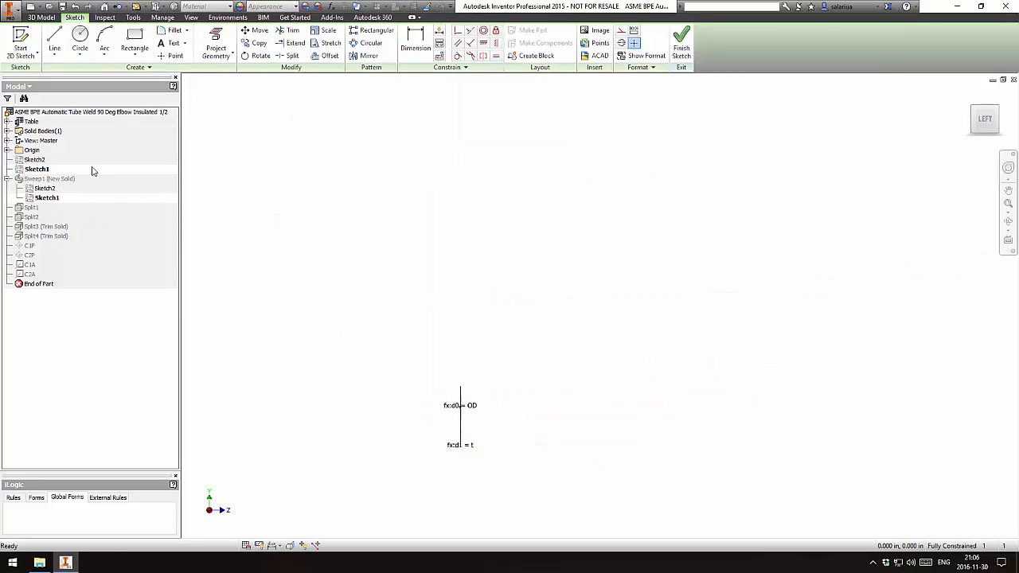
{"action": "key", "text": "s"}
{"action": "double_click", "coordinate": [48, 188]}
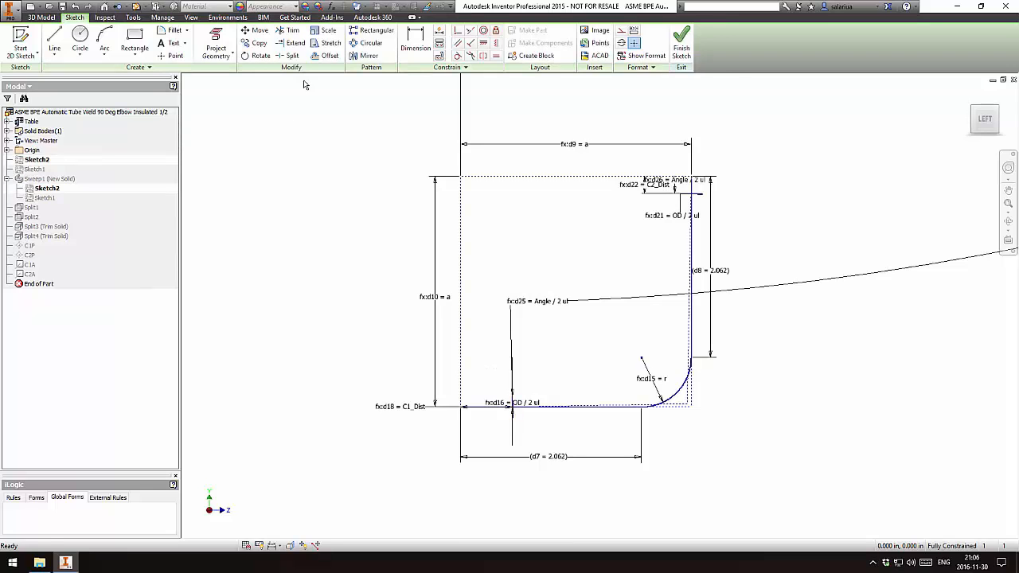
Step: Review the Min_dist formula and cut-back values in the user parameters against the angled end line at the path's upper end
{"action": "left_click", "coordinate": [332, 6]}
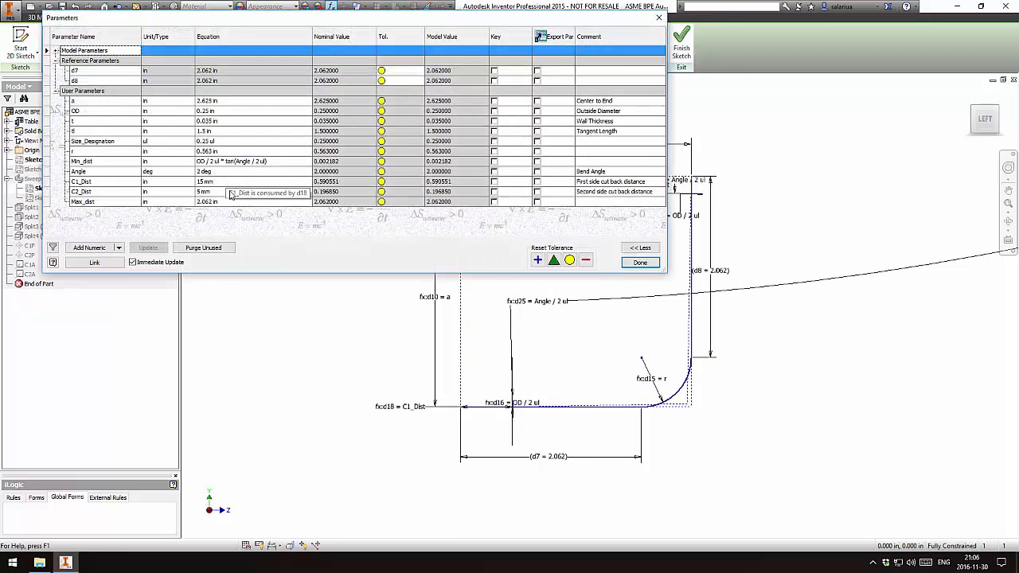
{"action": "left_click", "coordinate": [640, 263]}
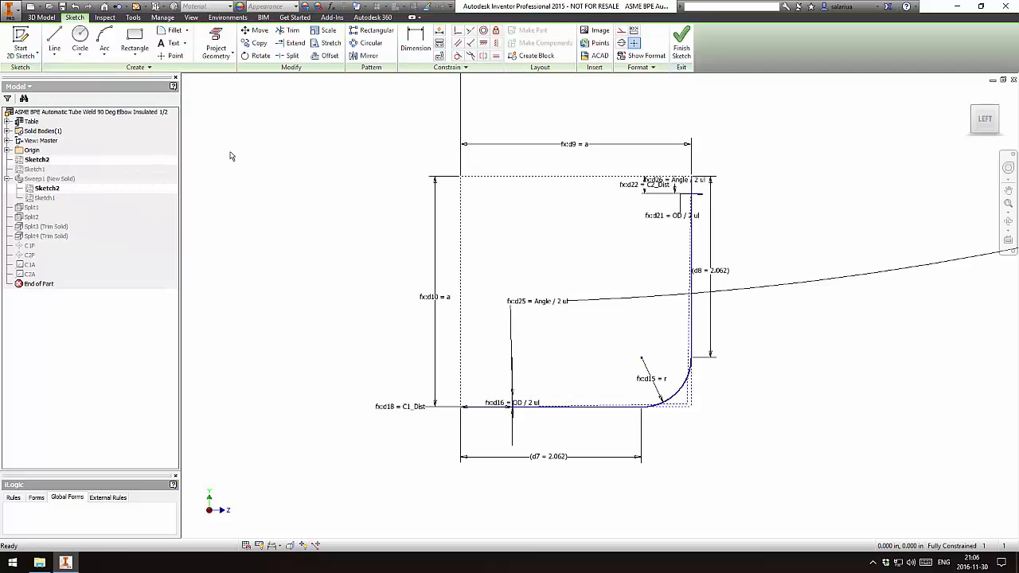
{"action": "left_click", "coordinate": [332, 5]}
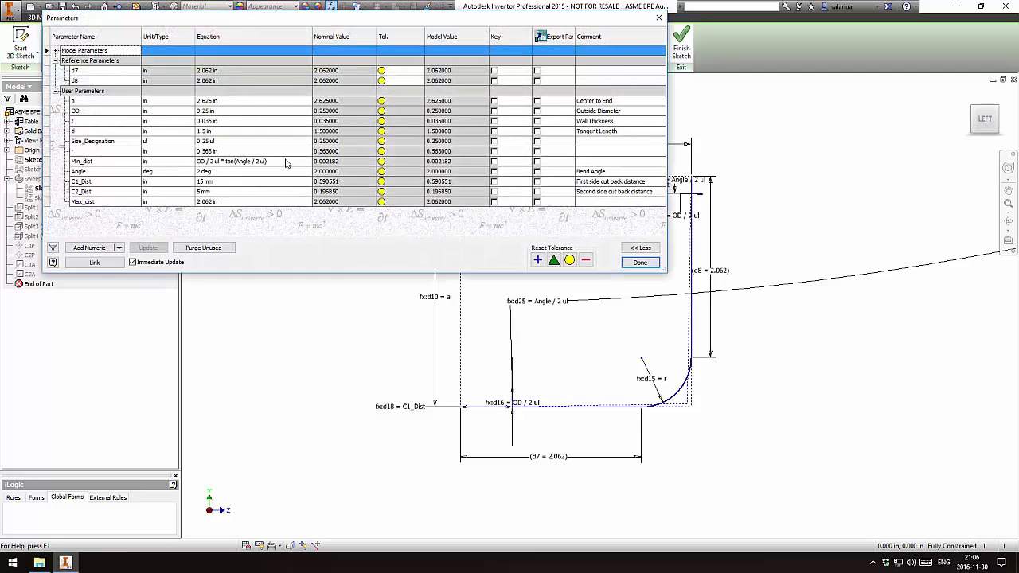
{"action": "left_click", "coordinate": [287, 162]}
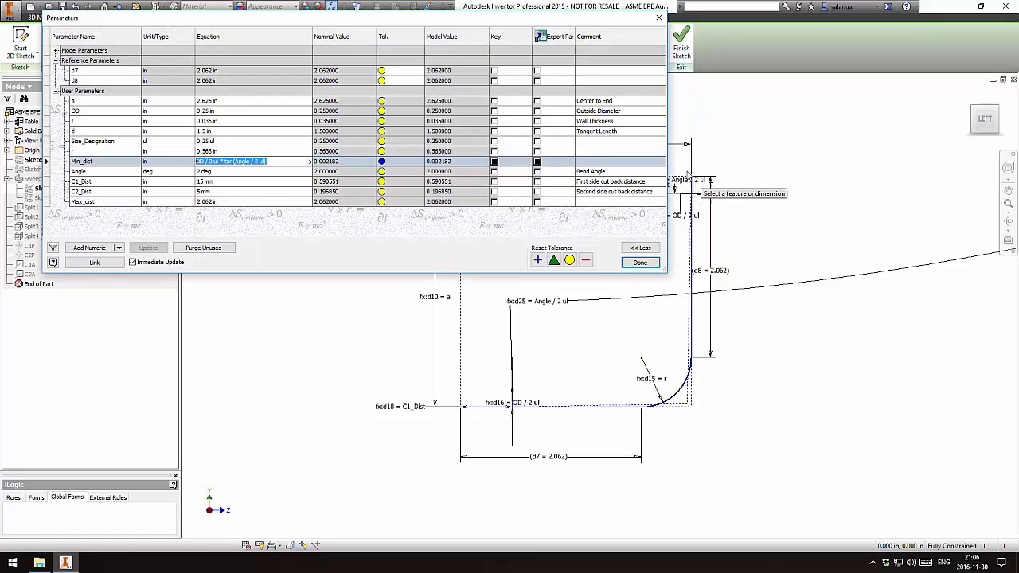
{"action": "scroll", "coordinate": [699, 195], "scroll_direction": "up", "scroll_amount": 3}
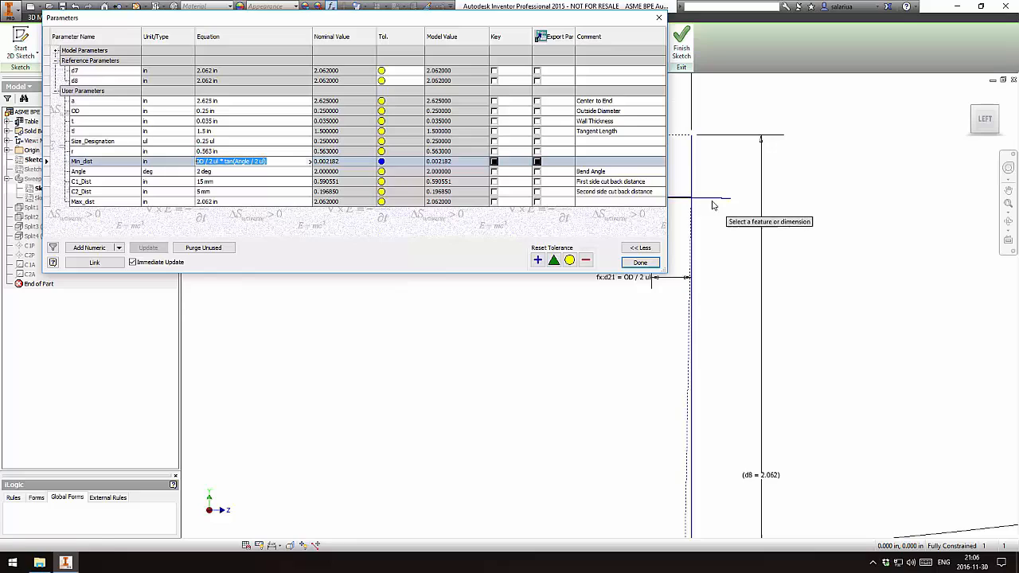
{"action": "middle_click_drag", "start_coordinate": [713, 205], "coordinate": [812, 225]}
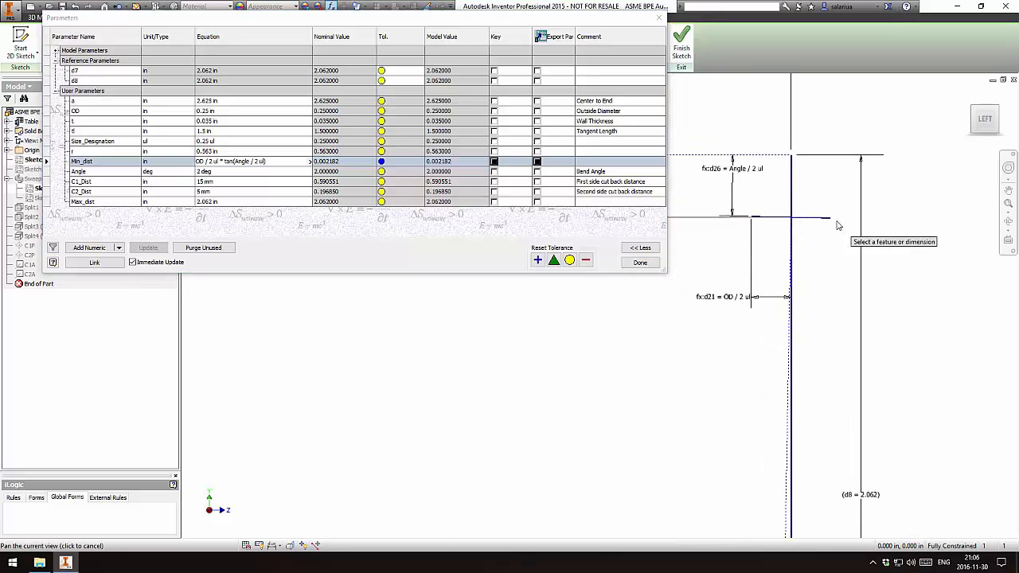
Step: Set both cut-back parameters C1_Dist and C2_Dist to 0 and finish the path sketch
{"action": "left_click", "coordinate": [267, 183]}
{"action": "left_click", "coordinate": [256, 180]}
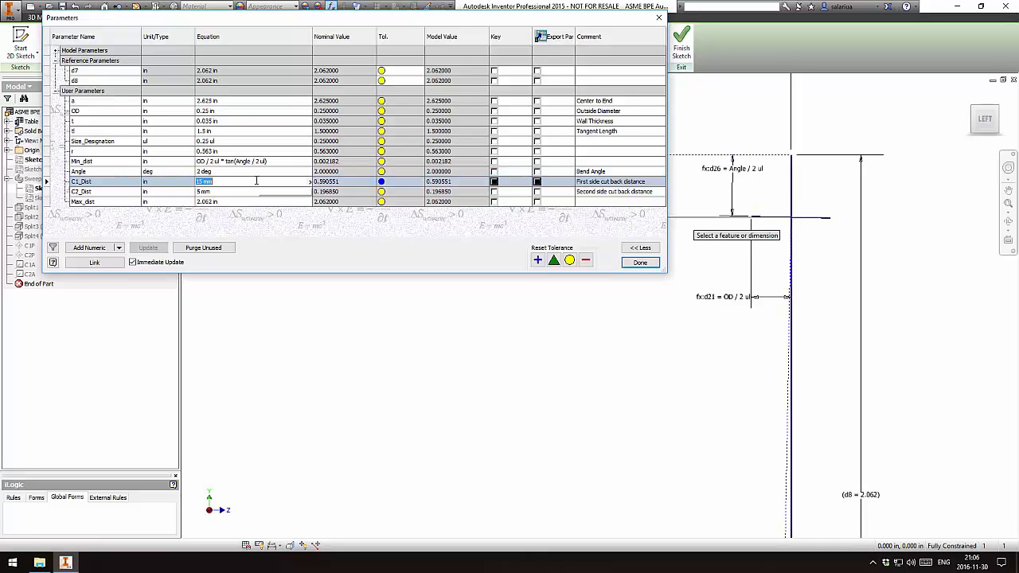
{"action": "type", "text": "0"}
{"action": "key", "text": "Return"}
{"action": "type", "text": "0"}
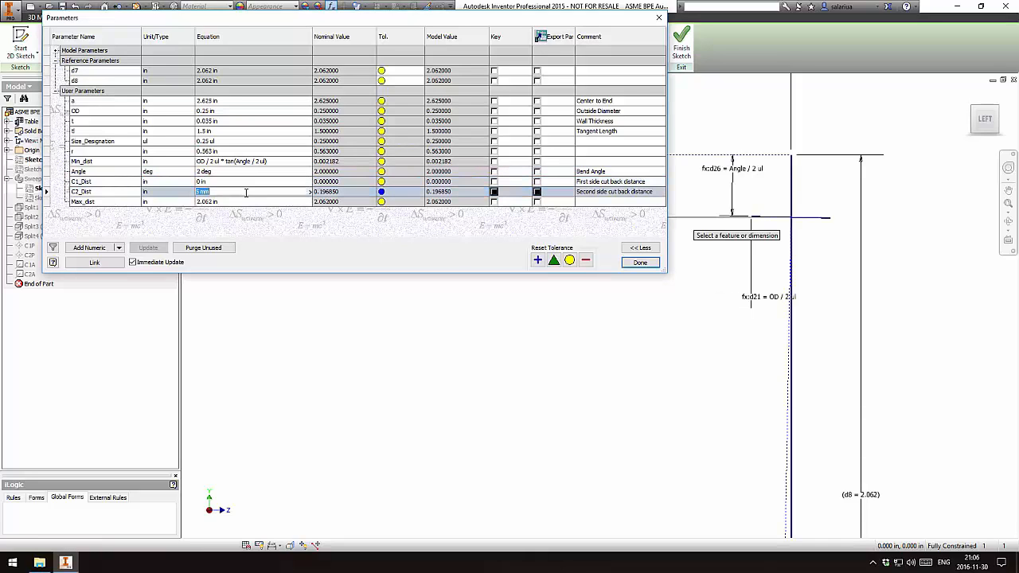
{"action": "key", "text": "Return"}
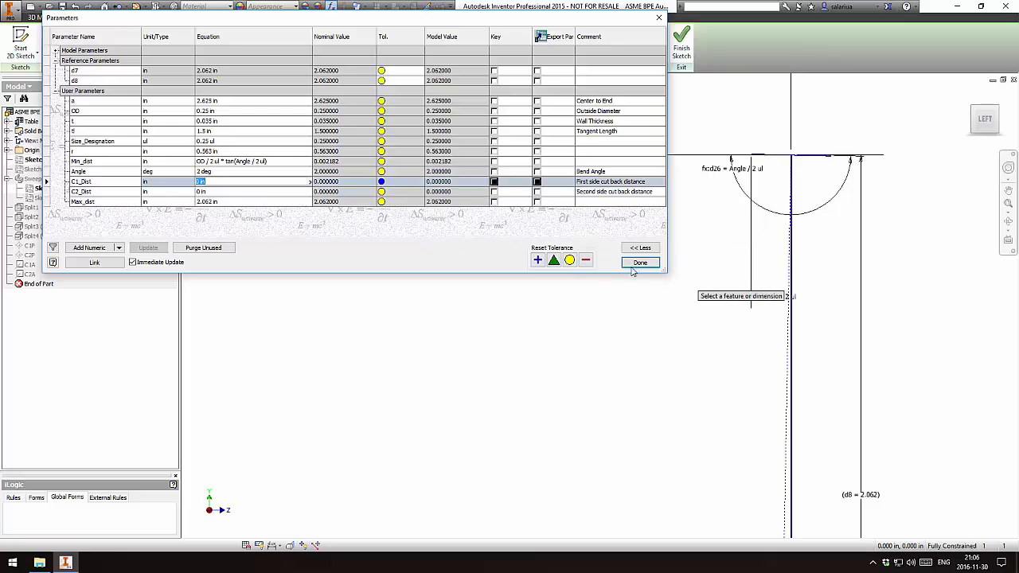
{"action": "left_click", "coordinate": [640, 263]}
{"action": "scroll", "coordinate": [766, 140], "scroll_direction": "up", "scroll_amount": 3}
{"action": "left_click", "coordinate": [682, 43]}
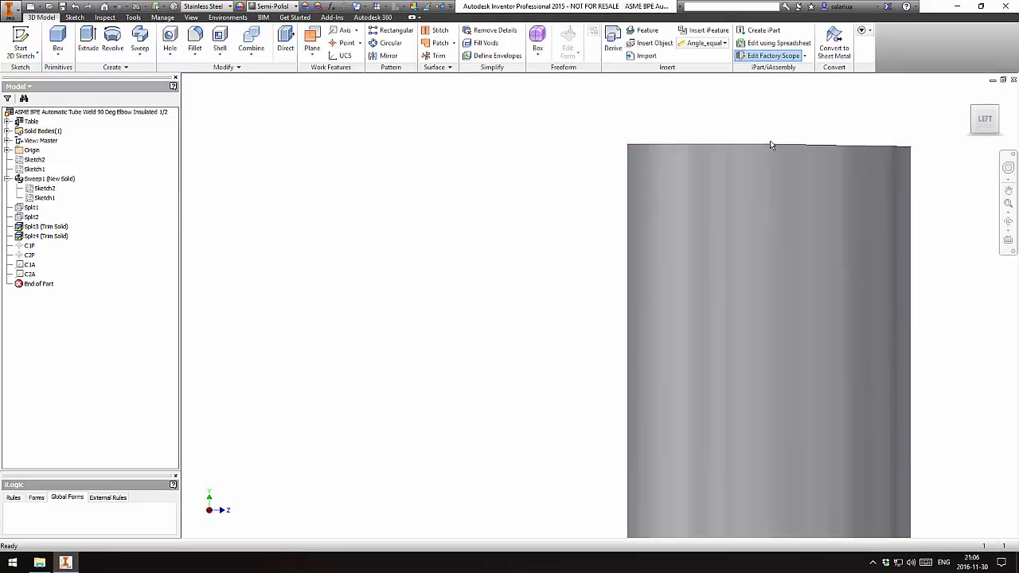
Step: Inspect the angled cut at the elbow's upper end and recheck the Angle and cut-back user parameters
{"action": "scroll", "coordinate": [836, 144], "scroll_direction": "down", "scroll_amount": 5}
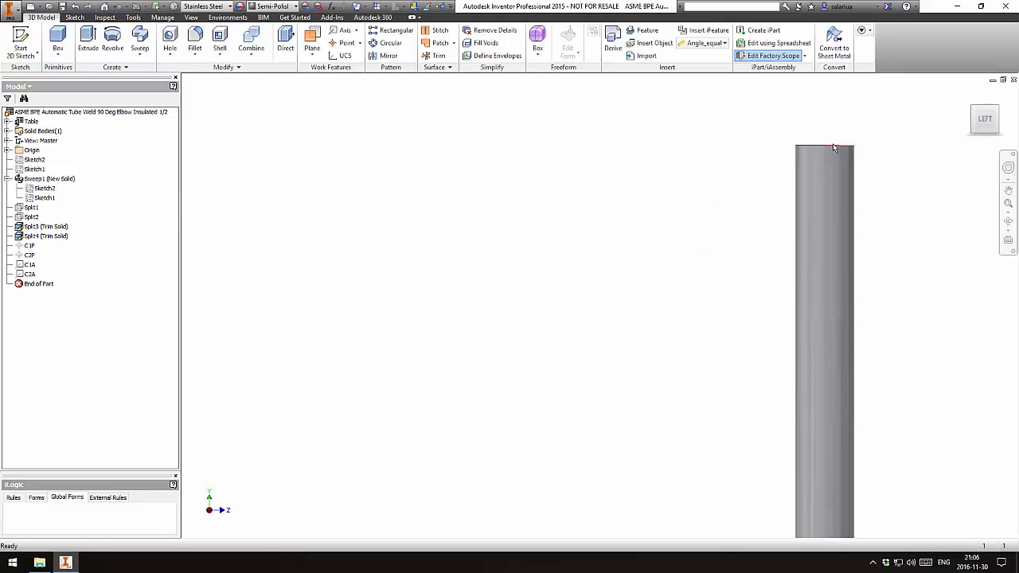
{"action": "left_click", "coordinate": [331, 6]}
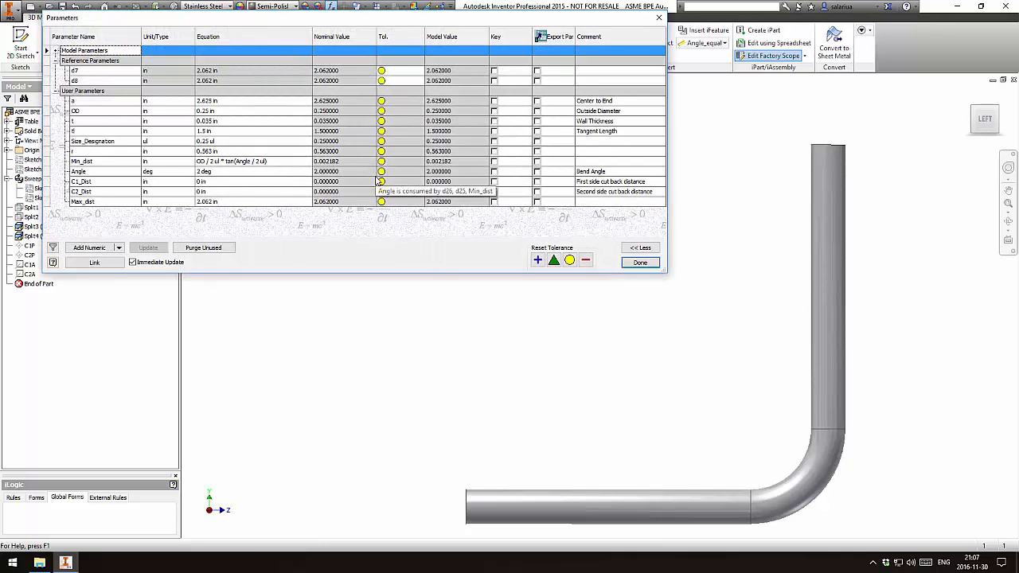
{"action": "left_click", "coordinate": [640, 263]}
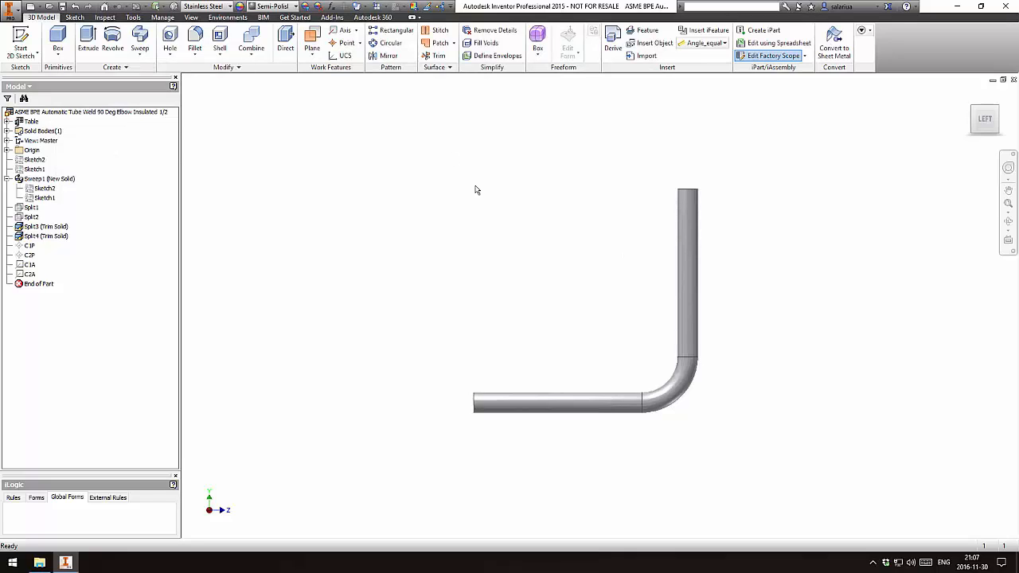
Step: Start publishing the elbow to My Library in English and add C1_Dist and C2_Dist to the family key columns
{"action": "left_click", "coordinate": [440, 7]}
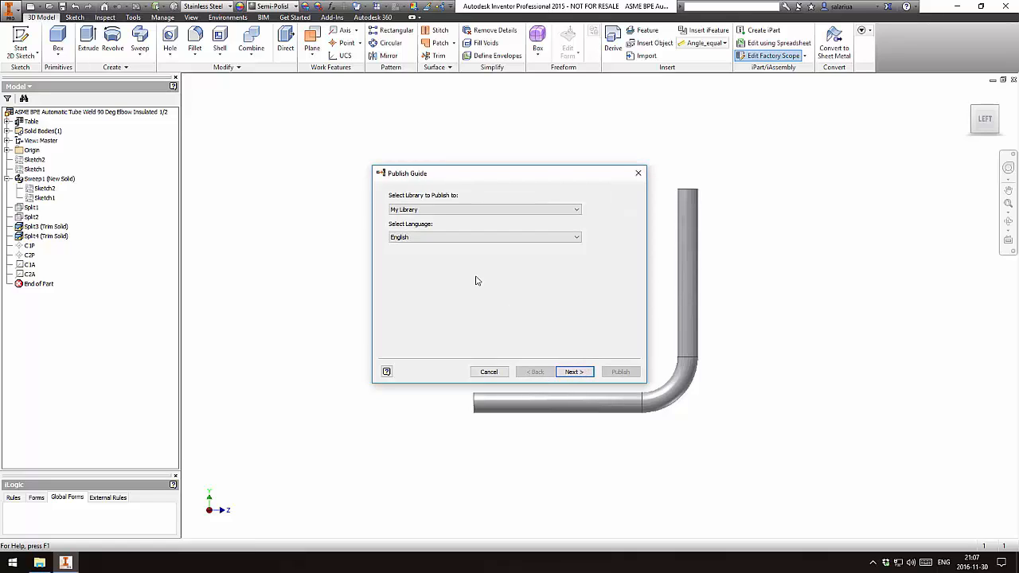
{"action": "left_click", "coordinate": [572, 376]}
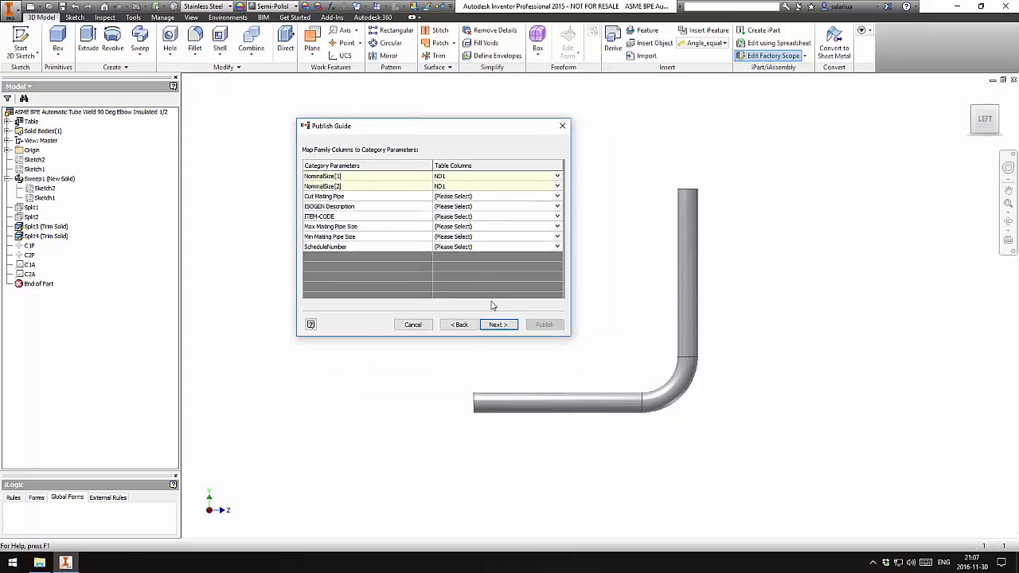
{"action": "left_click", "coordinate": [498, 325]}
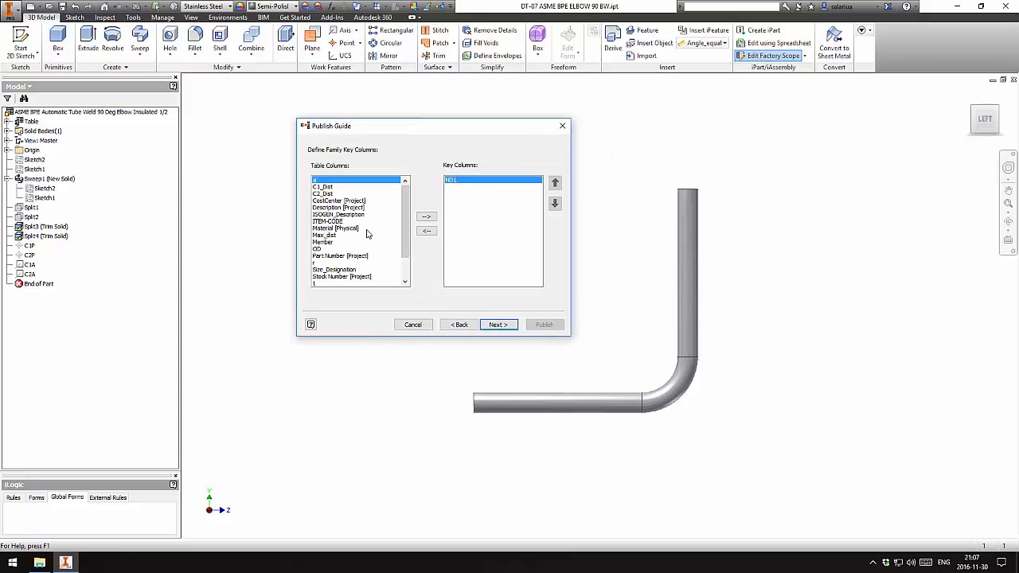
{"action": "double_click", "coordinate": [327, 193]}
{"action": "double_click", "coordinate": [329, 188]}
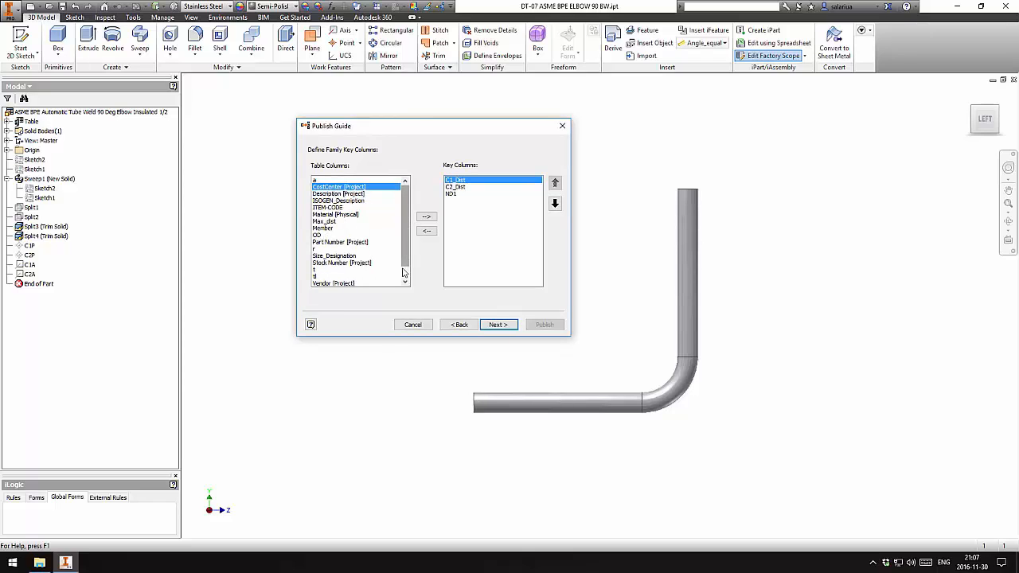
Step: Move ND1 above C1_Dist and C2_Dist in the key columns and continue to the family properties
{"action": "left_click_drag", "start_coordinate": [405, 263], "coordinate": [445, 211]}
{"action": "left_click", "coordinate": [452, 194]}
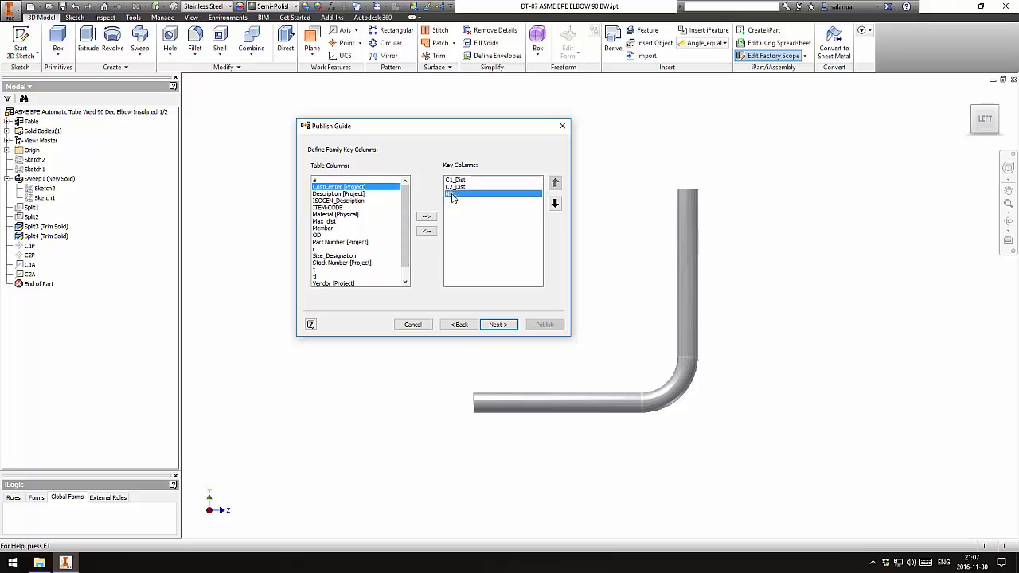
{"action": "left_click", "coordinate": [555, 182]}
{"action": "left_click", "coordinate": [555, 183]}
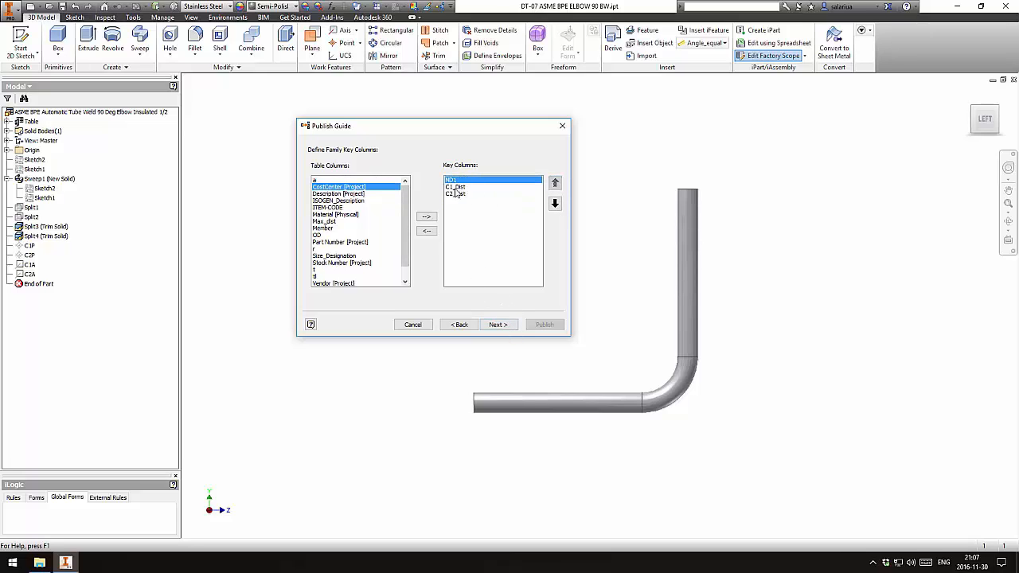
{"action": "left_click", "coordinate": [499, 325]}
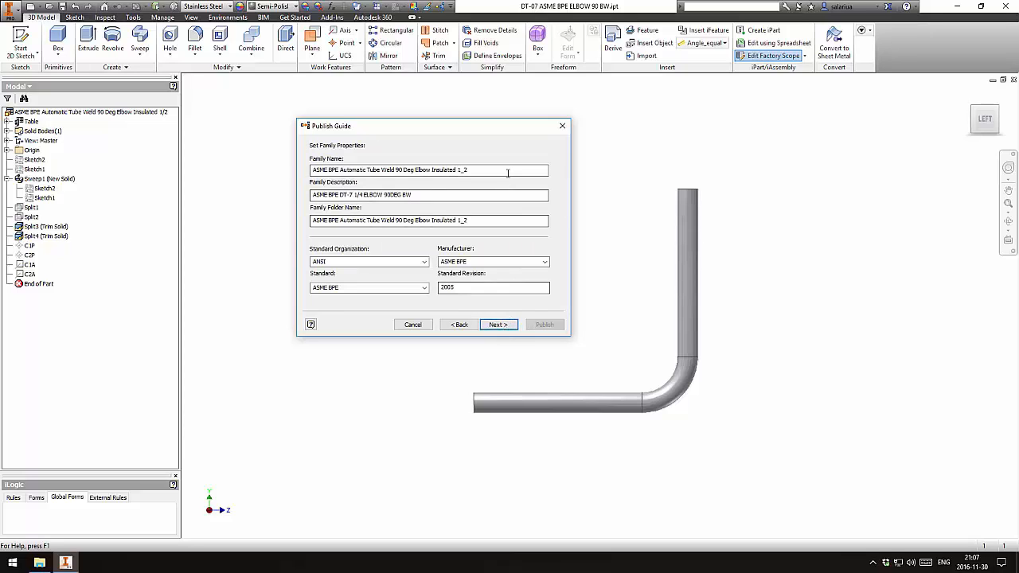
Step: Set the family name, description and folder name to CUT BACK 88
{"action": "left_click_drag", "start_coordinate": [544, 169], "coordinate": [218, 143]}
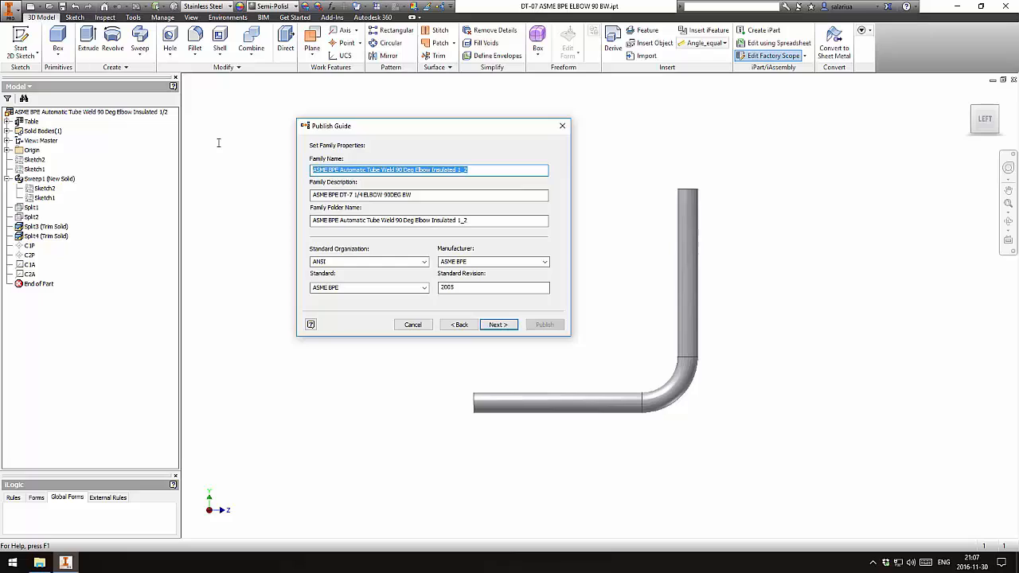
{"action": "type", "text": "VL"}
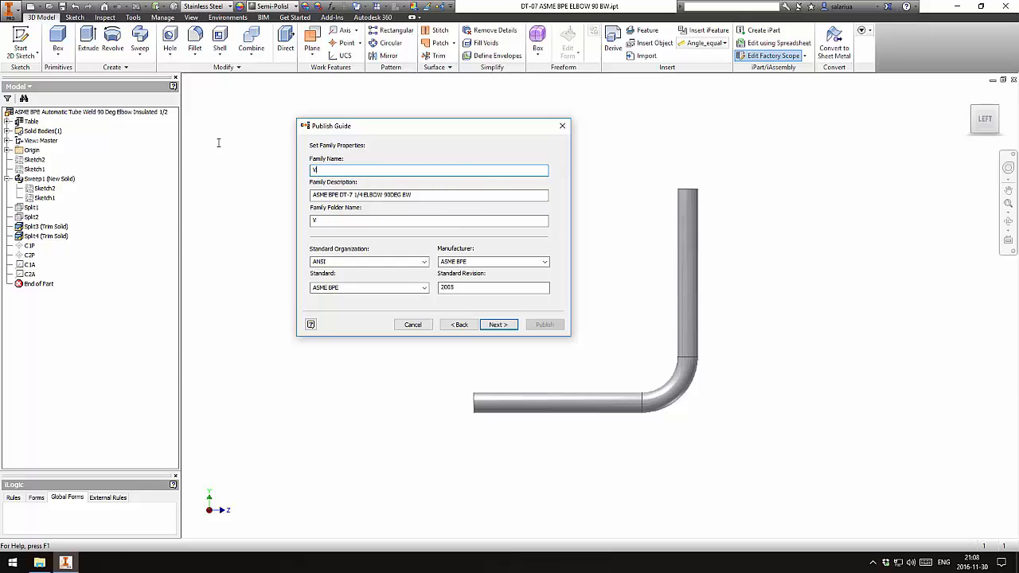
{"action": "key", "text": "BackSpace"}
{"action": "type", "text": "CUT 8"}
{"action": "type", "text": "ACK 88"}
{"action": "key", "text": "ctrl+a"}
{"action": "key", "text": "ctrl+c"}
{"action": "left_click", "coordinate": [412, 197]}
{"action": "key", "text": "ctrl+a"}
{"action": "key", "text": "ctrl+v"}
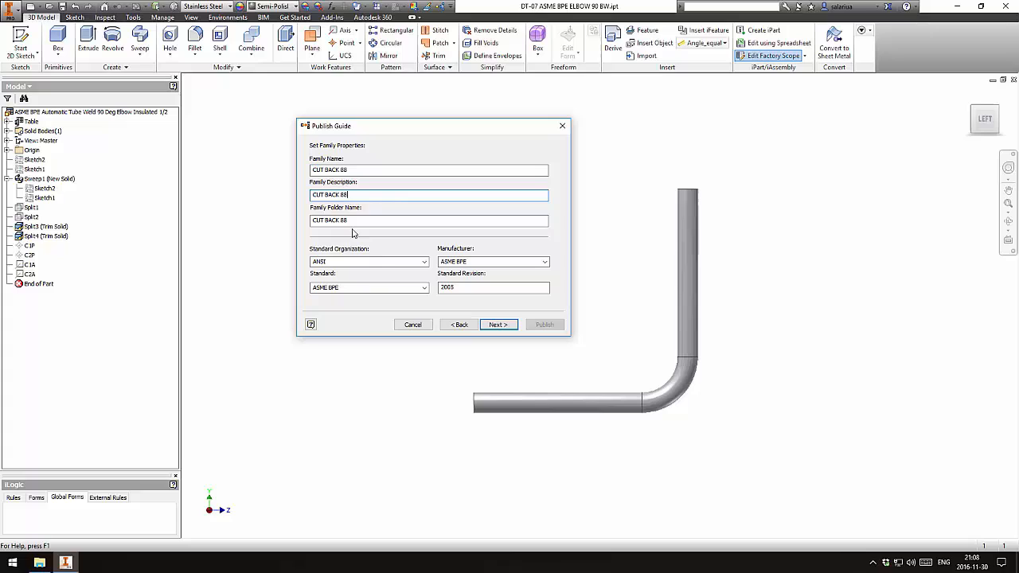
Step: Keep the preset elbow thumbnail and publish the CUT BACK 88 family to the library
{"action": "left_click", "coordinate": [510, 326]}
{"action": "left_click", "coordinate": [545, 326]}
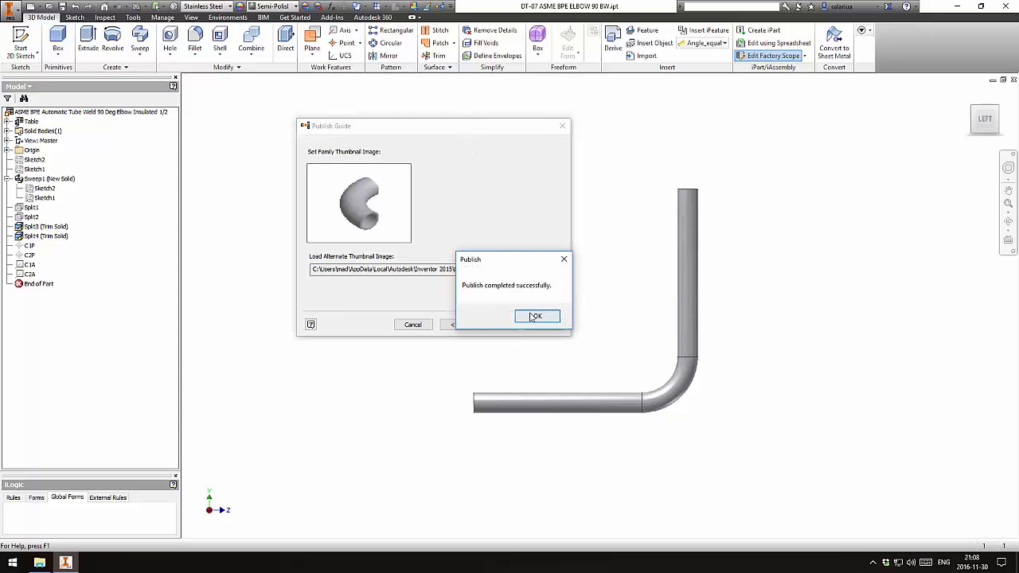
{"action": "left_click", "coordinate": [530, 314]}
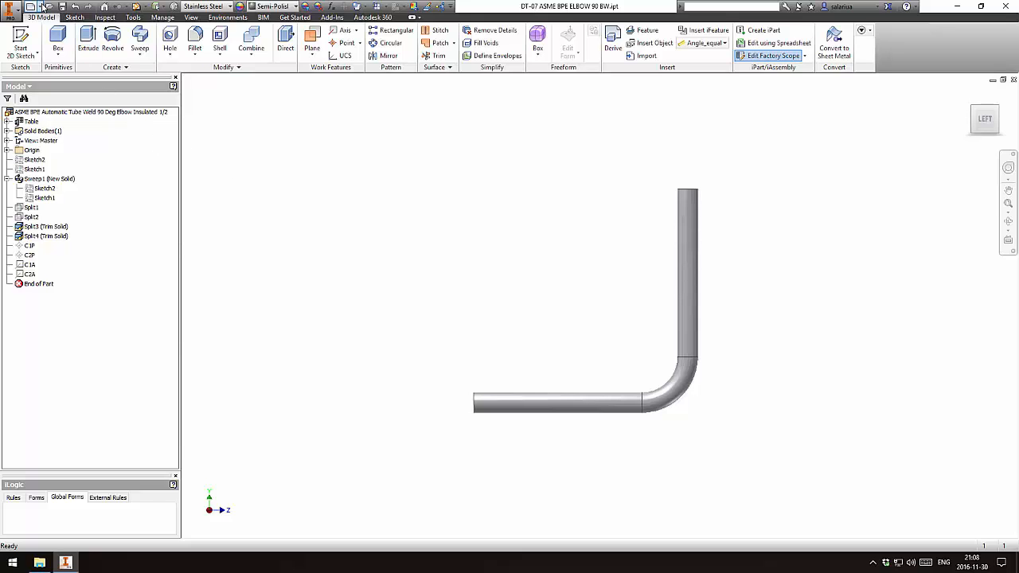
Step: Create a new assembly and save it in the 161125 folder as 161125-02.iam
{"action": "left_click", "coordinate": [35, 6]}
{"action": "left_click", "coordinate": [60, 24]}
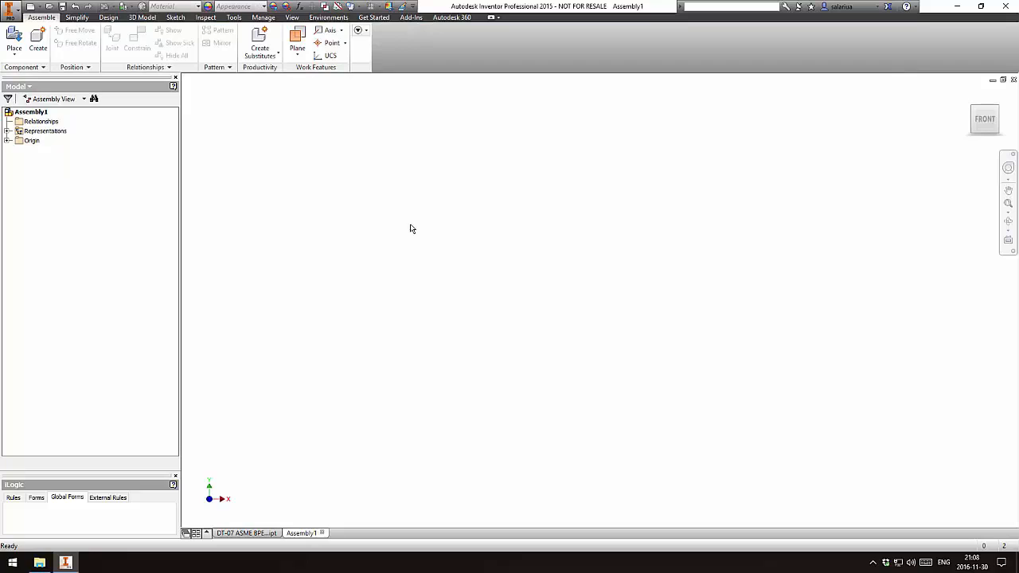
{"action": "key", "text": "ctrl+s"}
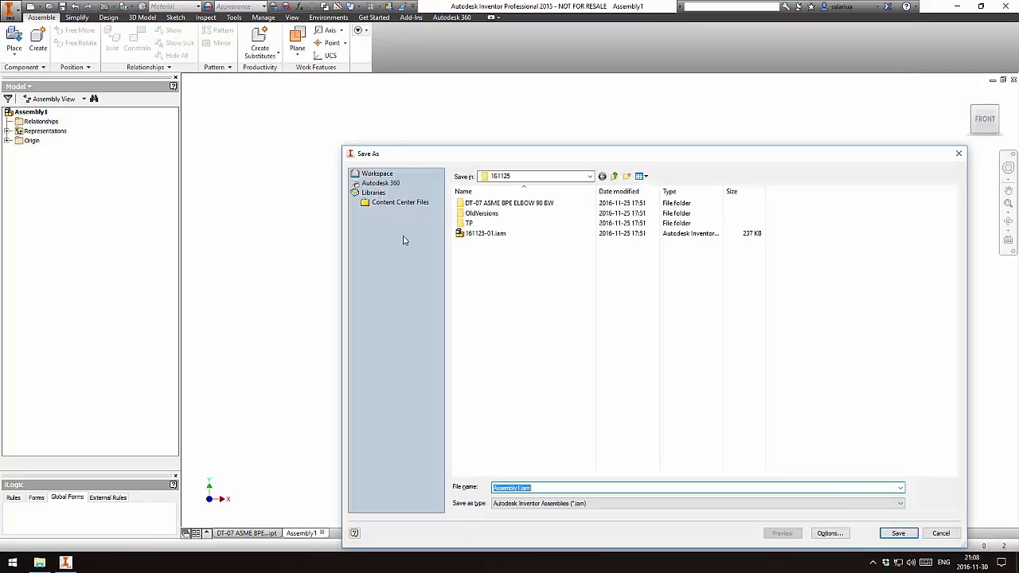
{"action": "left_click", "coordinate": [487, 233]}
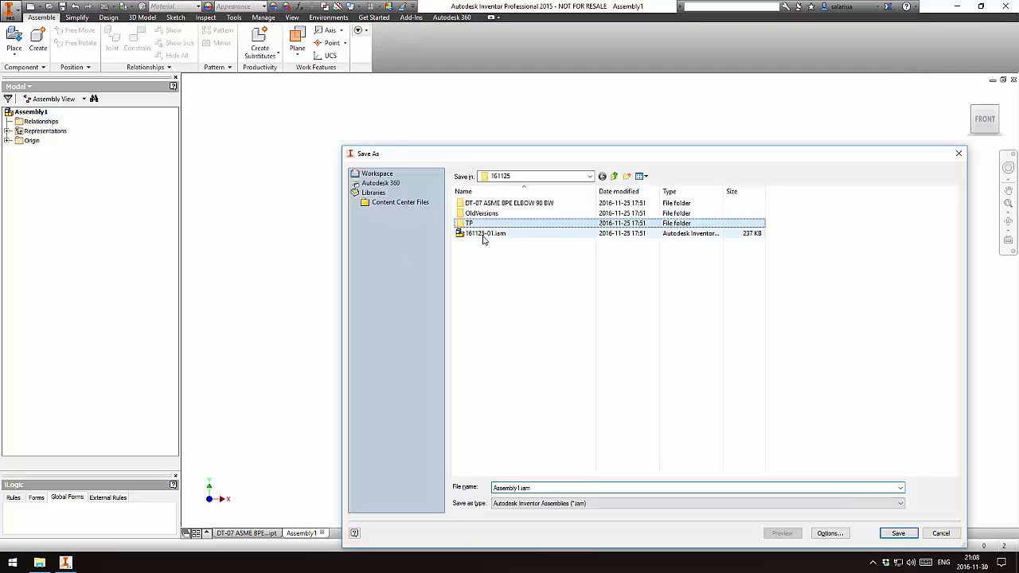
{"action": "left_click", "coordinate": [520, 488]}
{"action": "left_click", "coordinate": [521, 489]}
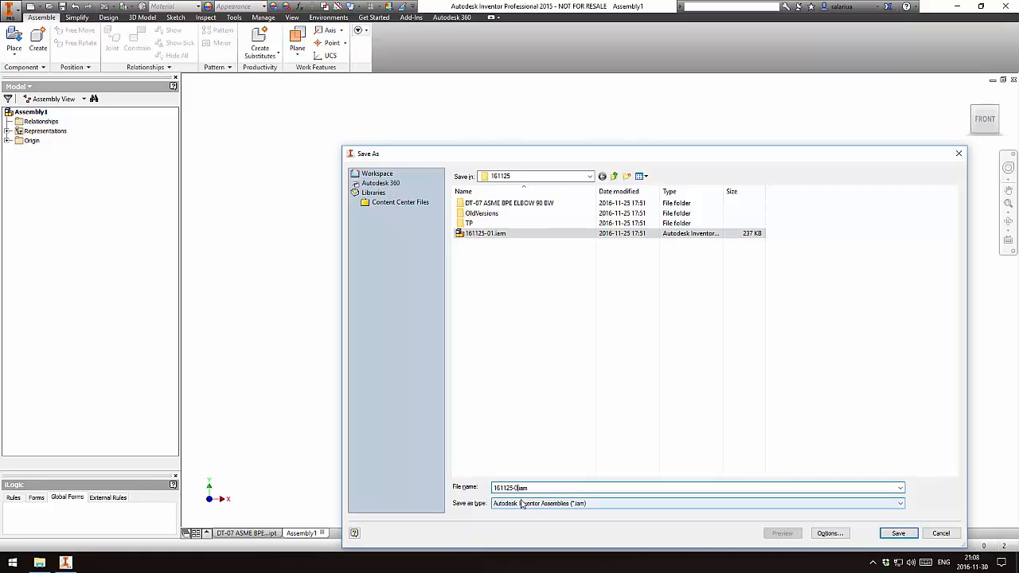
{"action": "type", "text": "2"}
{"action": "key", "text": "Return"}
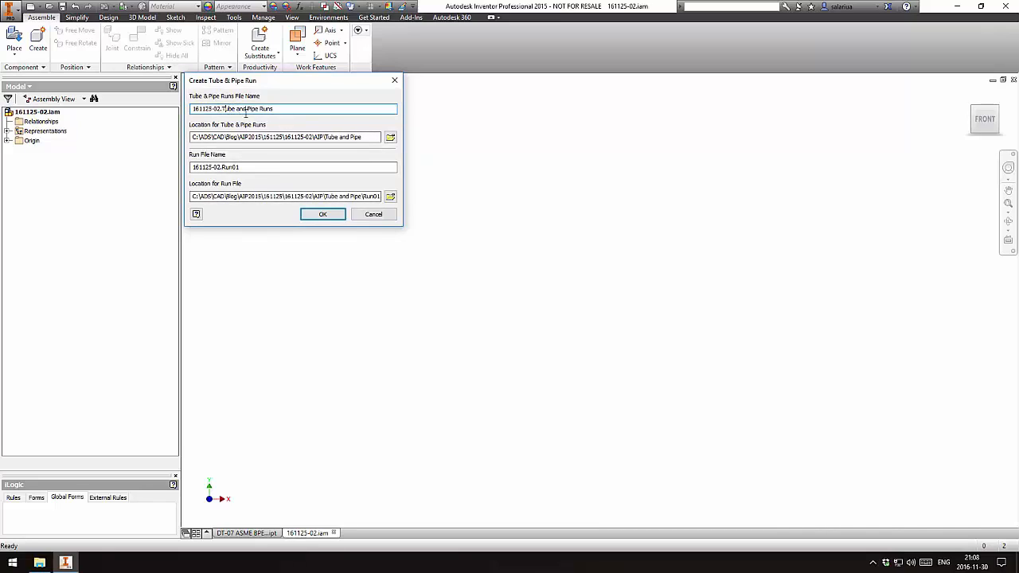
Step: Name the new tube and pipe runs file 161125-02.TP and set its location to C:\ADS\CAD\Blog\AIP2015\161125\TP
{"action": "left_click_drag", "start_coordinate": [225, 109], "coordinate": [271, 109]}
{"action": "type", "text": "p"}
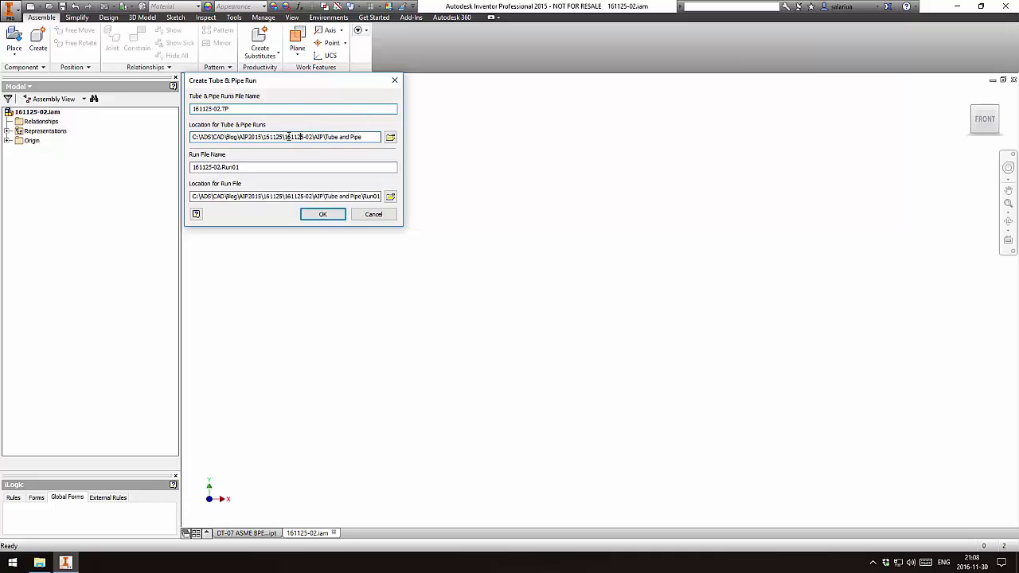
{"action": "left_click", "coordinate": [288, 137]}
{"action": "left_click_drag", "start_coordinate": [287, 137], "coordinate": [313, 137]}
{"action": "key", "text": "BackSpace"}
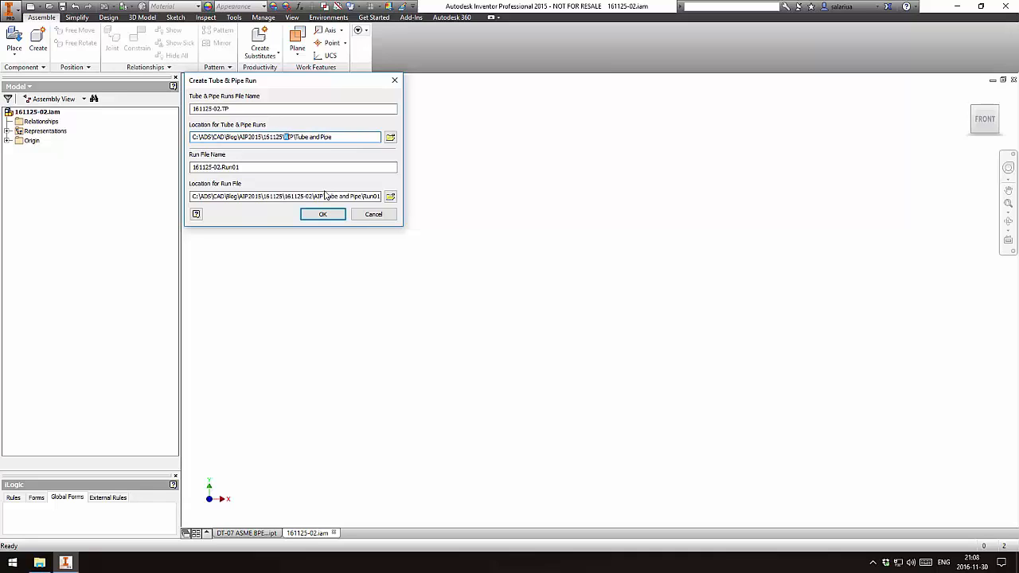
{"action": "key", "text": "BackSpace"}
{"action": "key", "text": "BackSpace"}
{"action": "key", "text": "BackSpace"}
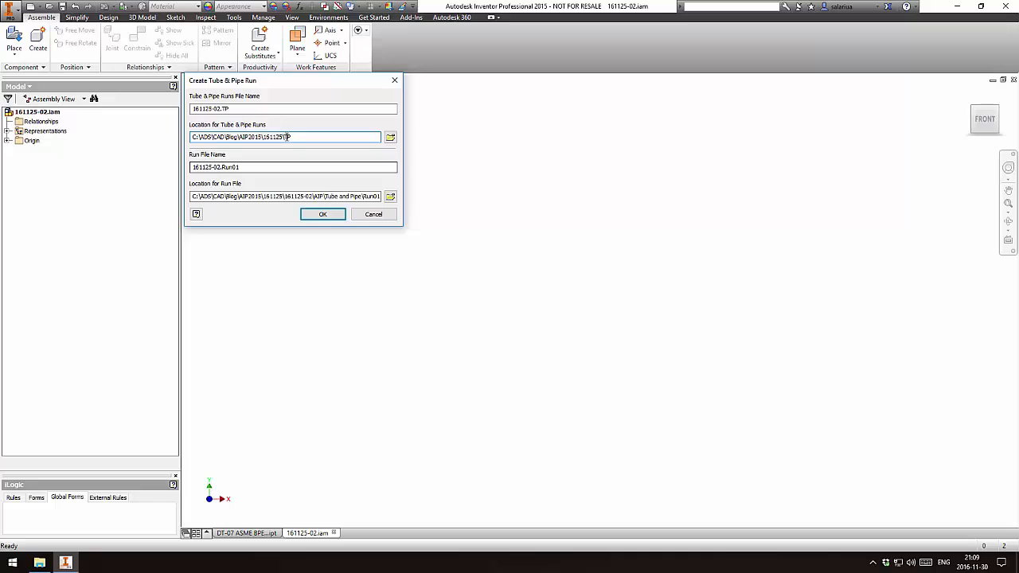
Step: Set the run file's location to C:\ADS\CAD\Blog\AIP2015\161125\TP\Run01 and open the run file name for editing
{"action": "left_click_drag", "start_coordinate": [293, 137], "coordinate": [190, 137]}
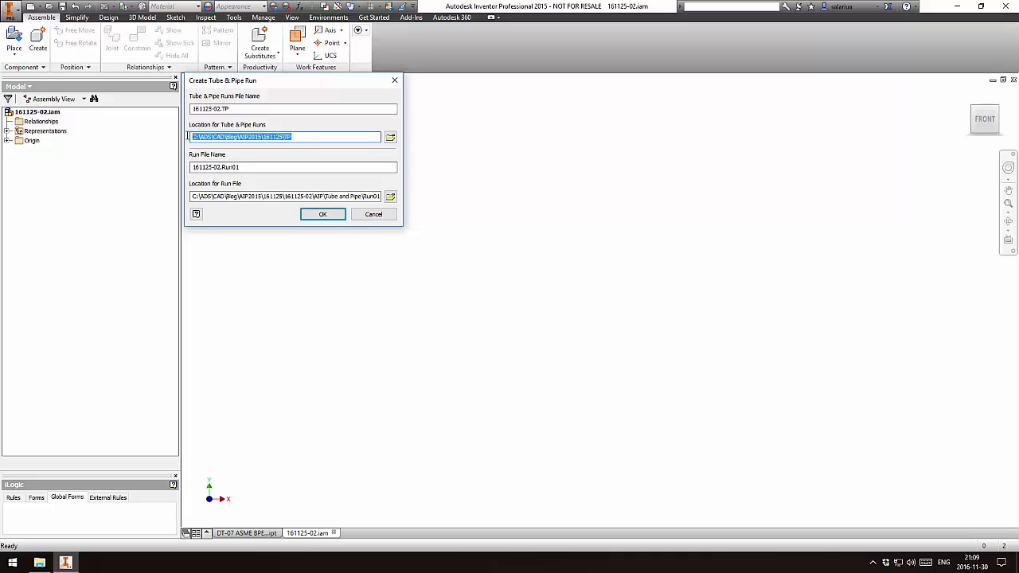
{"action": "left_click", "coordinate": [312, 196]}
{"action": "left_click", "coordinate": [283, 164]}
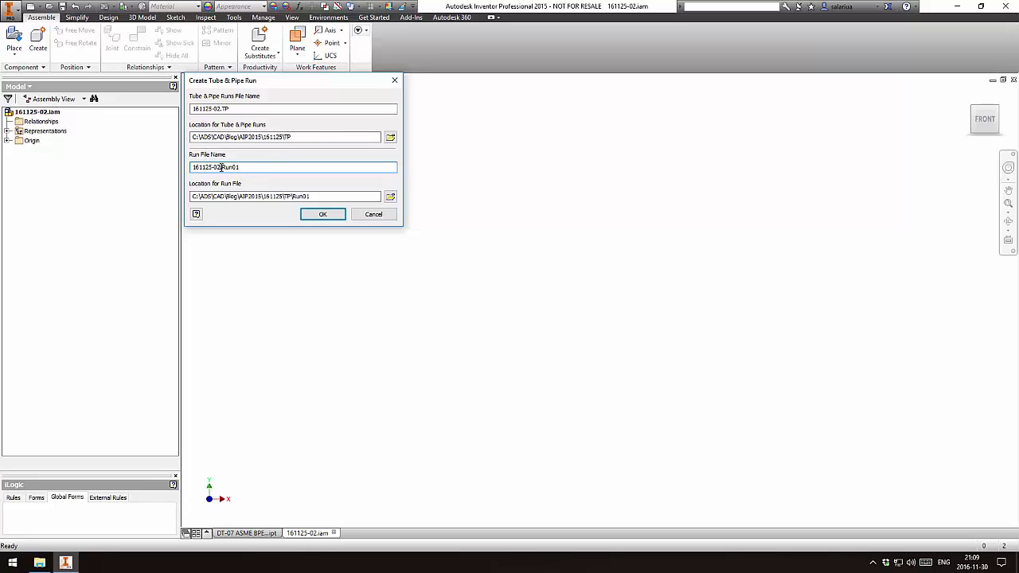
Step: Create the tube and pipe run, keeping 161125-02.Run01 as the run file name
{"action": "left_click", "coordinate": [321, 197]}
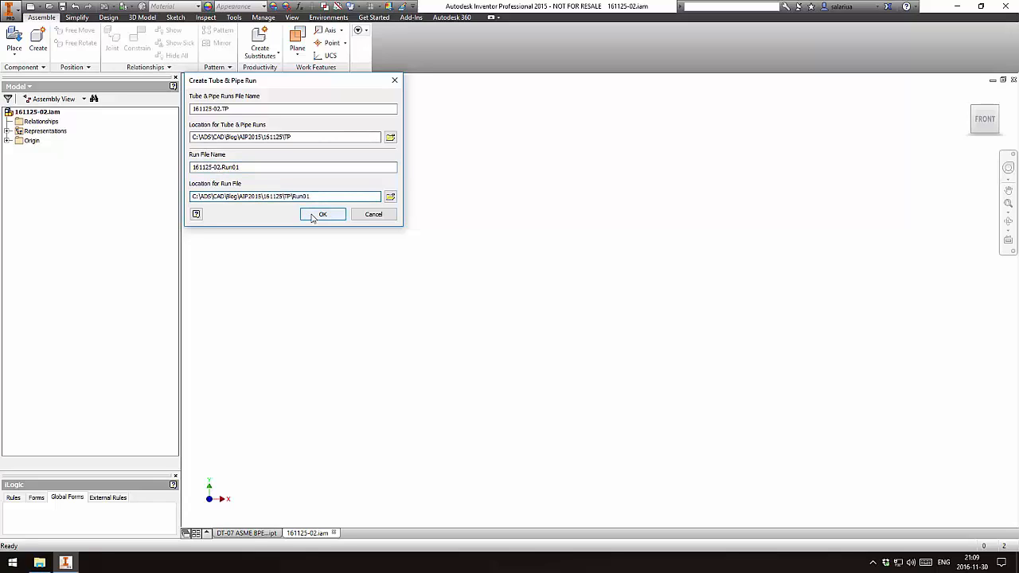
{"action": "left_click", "coordinate": [322, 214]}
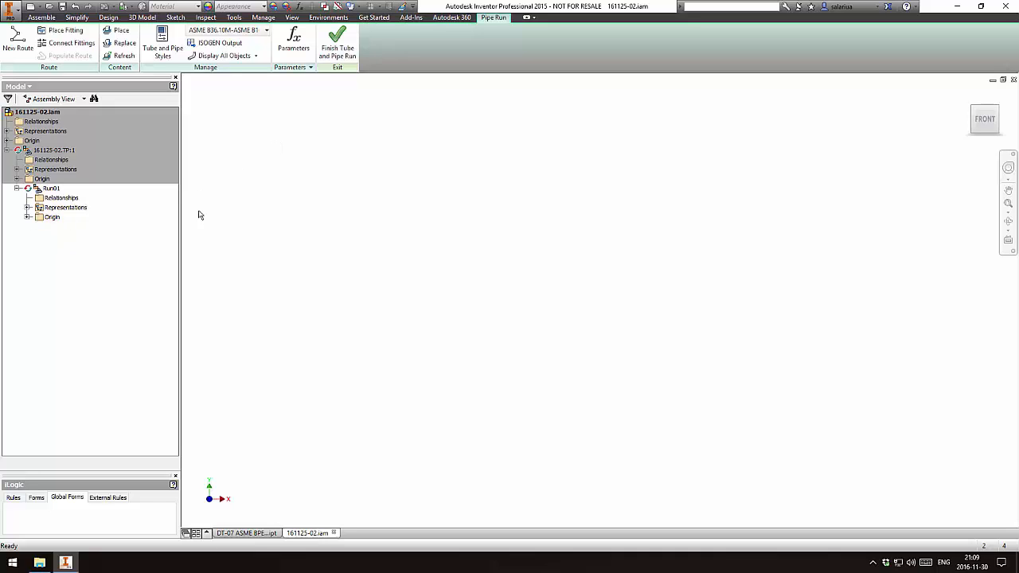
Step: Define the gravity direction of the 161125-02.TP runs assembly along its origin Z axis, pointing in negative Z
{"action": "double_click", "coordinate": [60, 152]}
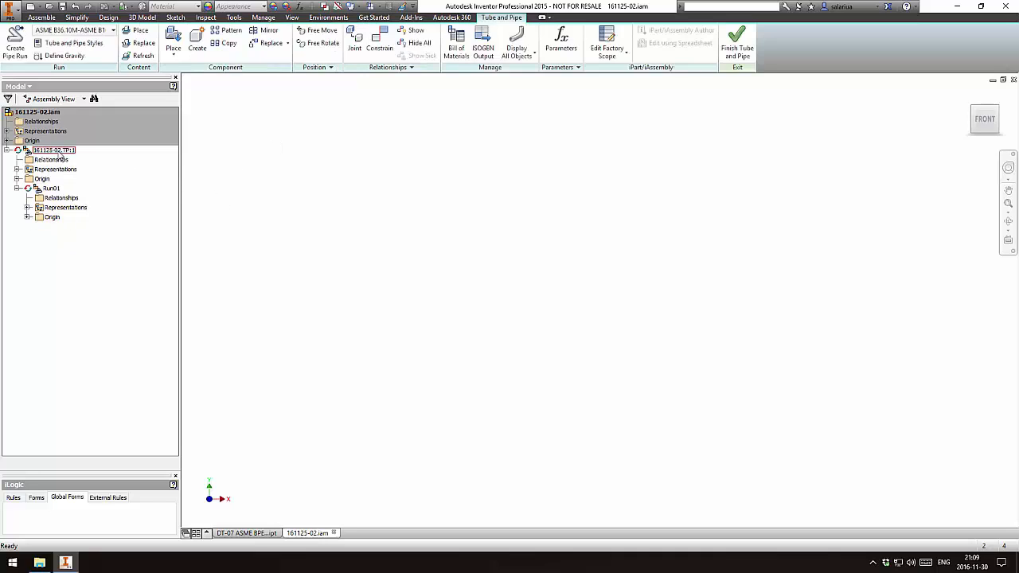
{"action": "left_click", "coordinate": [67, 56]}
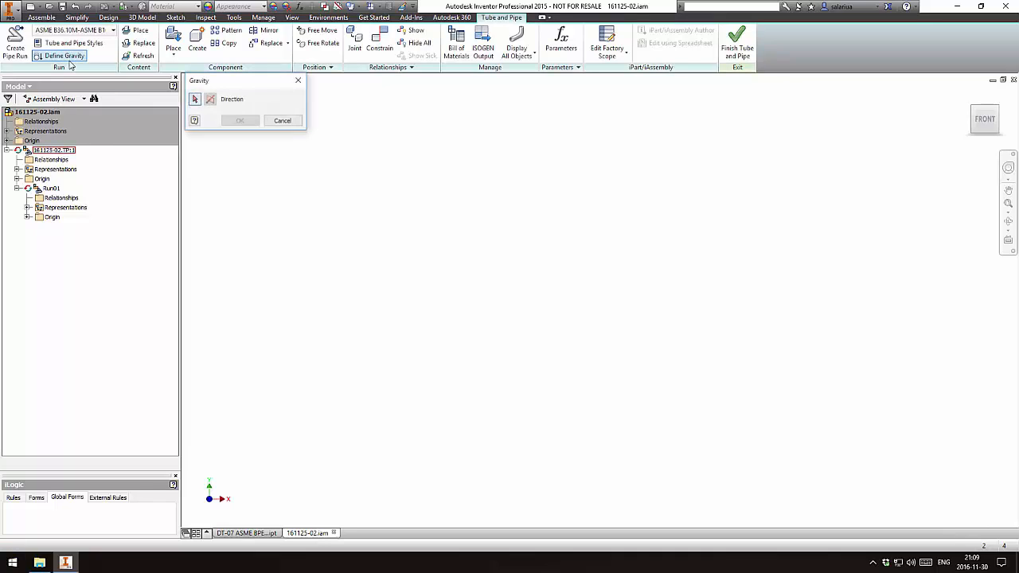
{"action": "left_click", "coordinate": [18, 178]}
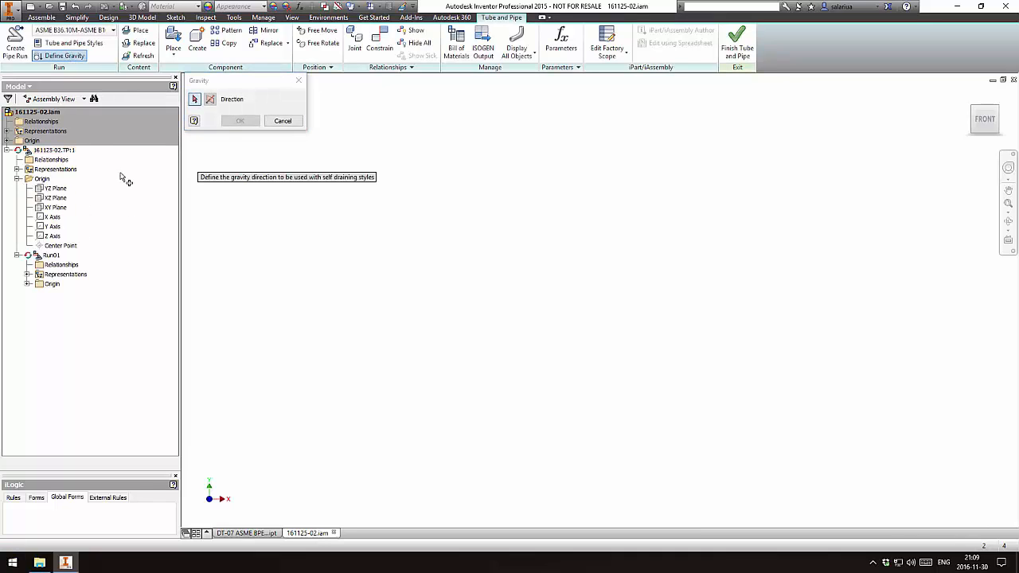
{"action": "left_click", "coordinate": [52, 236]}
{"action": "middle_click_drag", "start_coordinate": [648, 220], "coordinate": [292, 138], "text": "shift"}
{"action": "middle_click_drag", "start_coordinate": [213, 104], "coordinate": [241, 131], "text": "shift"}
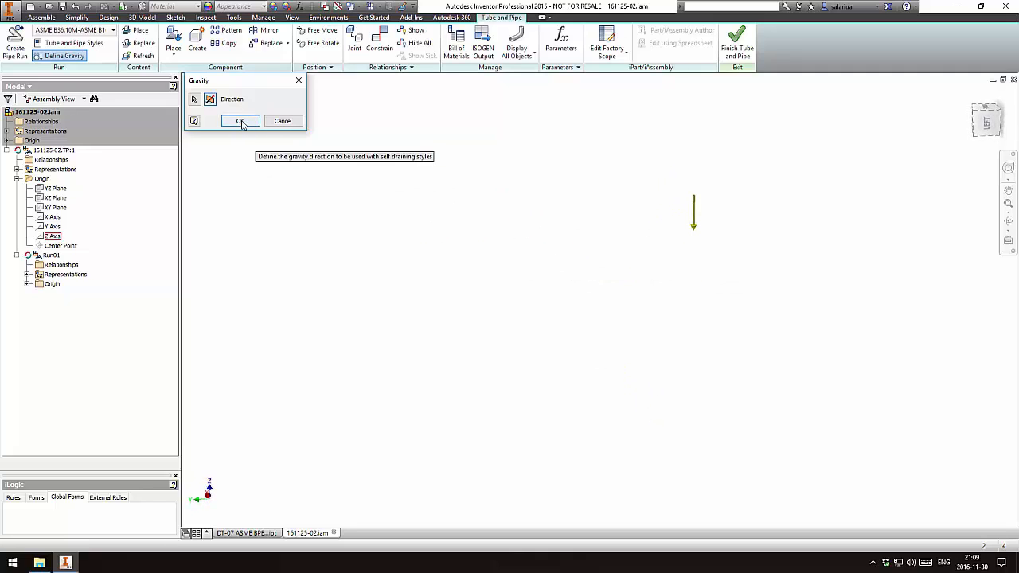
{"action": "left_click", "coordinate": [241, 122]}
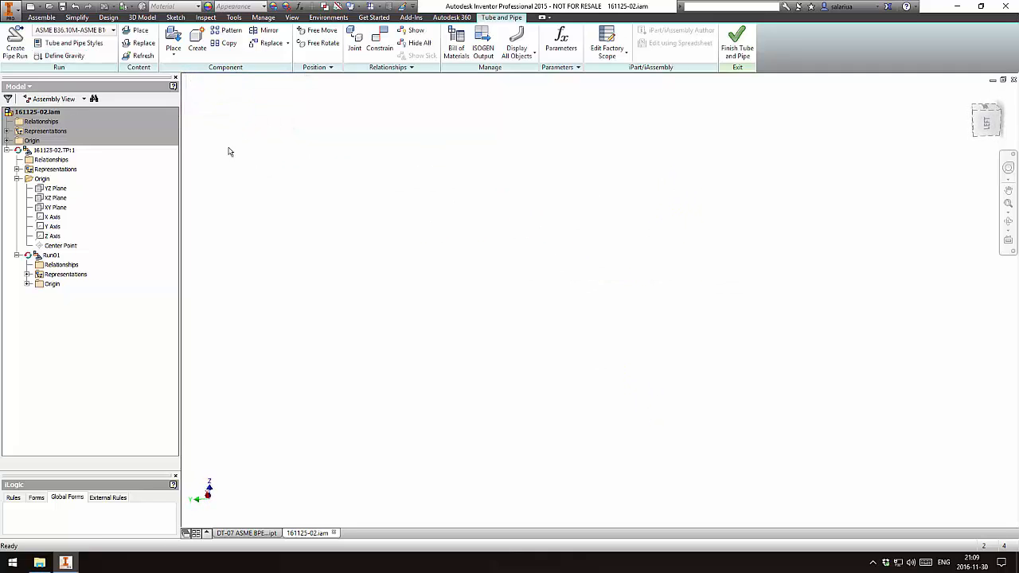
Step: Activate Run01 for editing and try to import the tube and pipe style from ASME BPE BW CUT-BACK 88.xml in the 161125 folder
{"action": "double_click", "coordinate": [52, 256]}
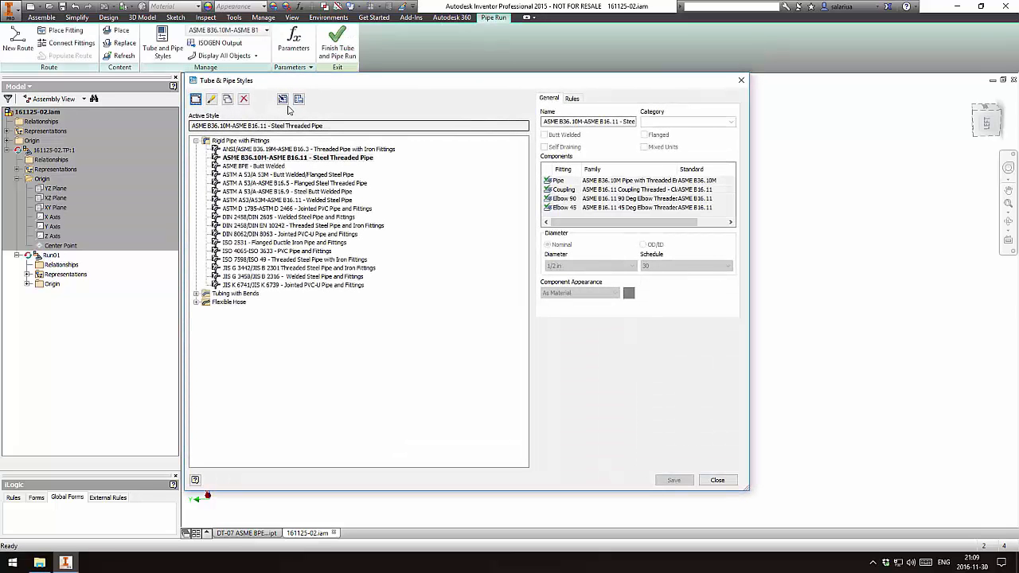
{"action": "left_click", "coordinate": [282, 98]}
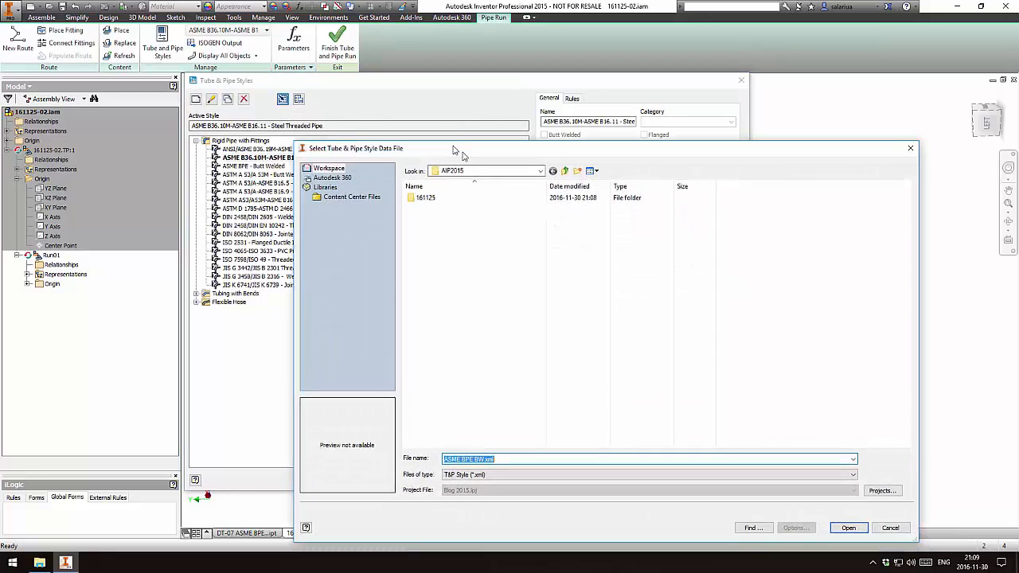
{"action": "double_click", "coordinate": [402, 171]}
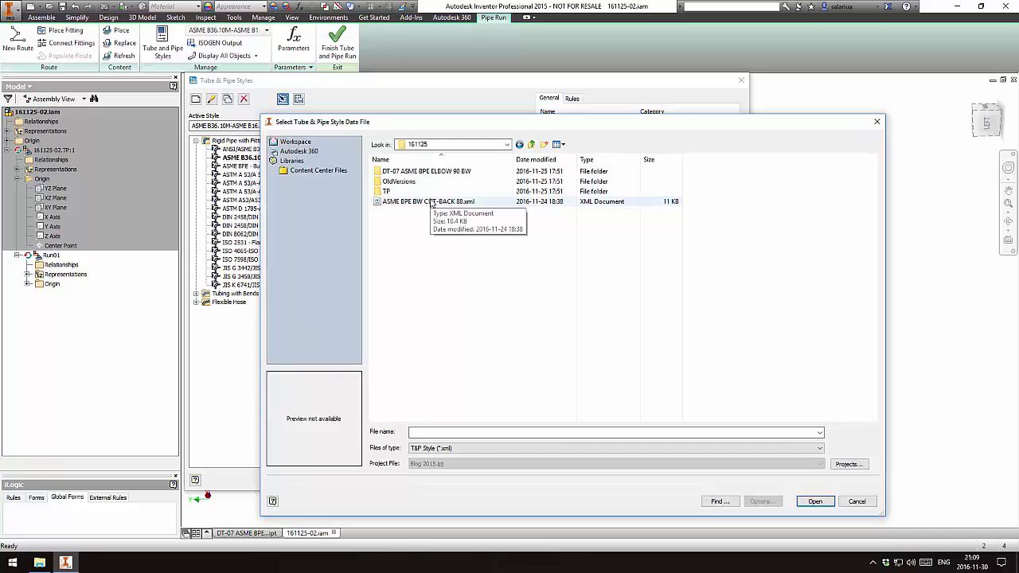
{"action": "double_click", "coordinate": [432, 204]}
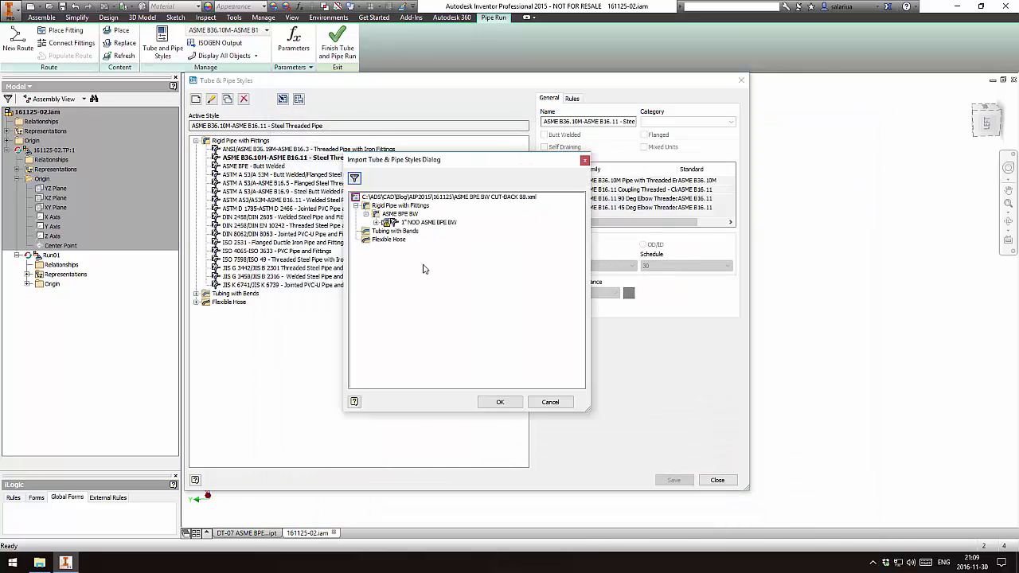
{"action": "left_click", "coordinate": [500, 402]}
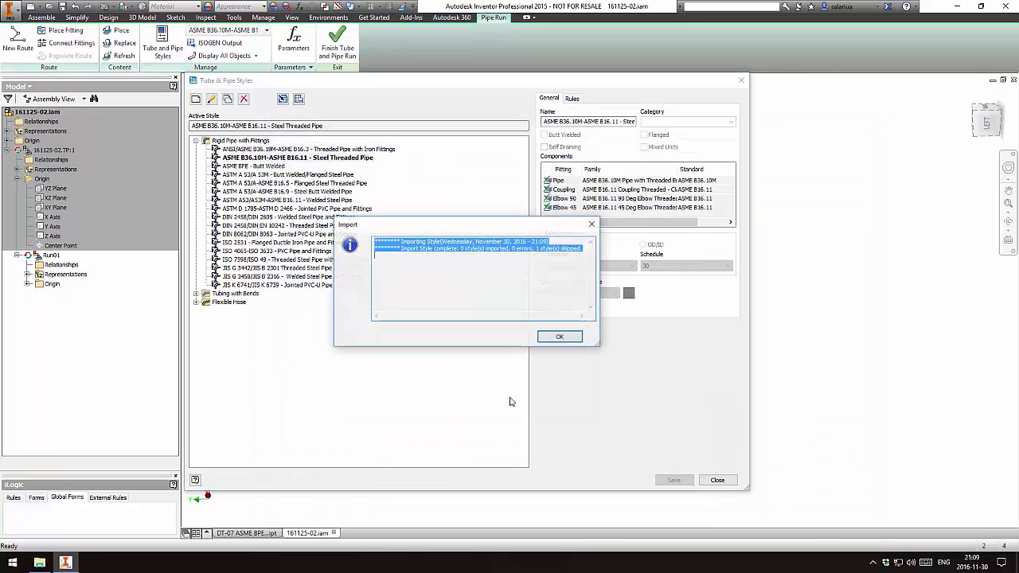
{"action": "left_click", "coordinate": [558, 337]}
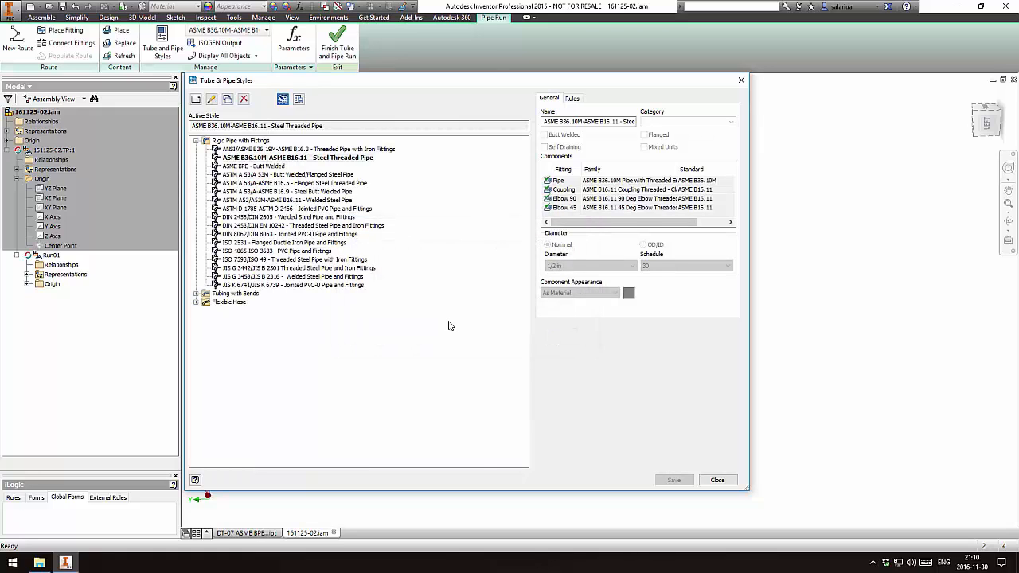
Step: Copy the ASME BPE - Butt Welded style and make the copy the active style
{"action": "key", "text": "Down"}
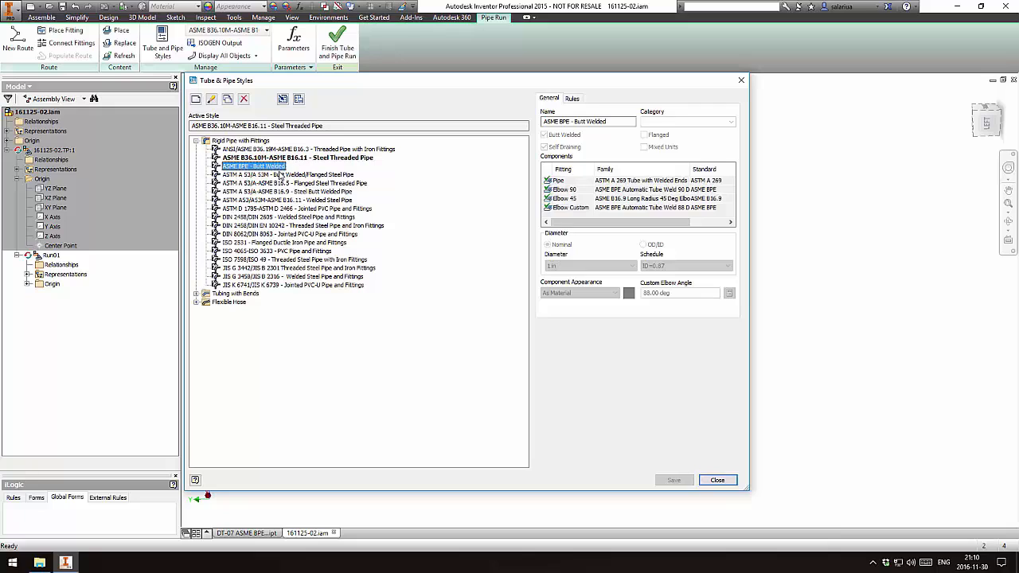
{"action": "right_click", "coordinate": [278, 171]}
{"action": "left_click", "coordinate": [303, 212]}
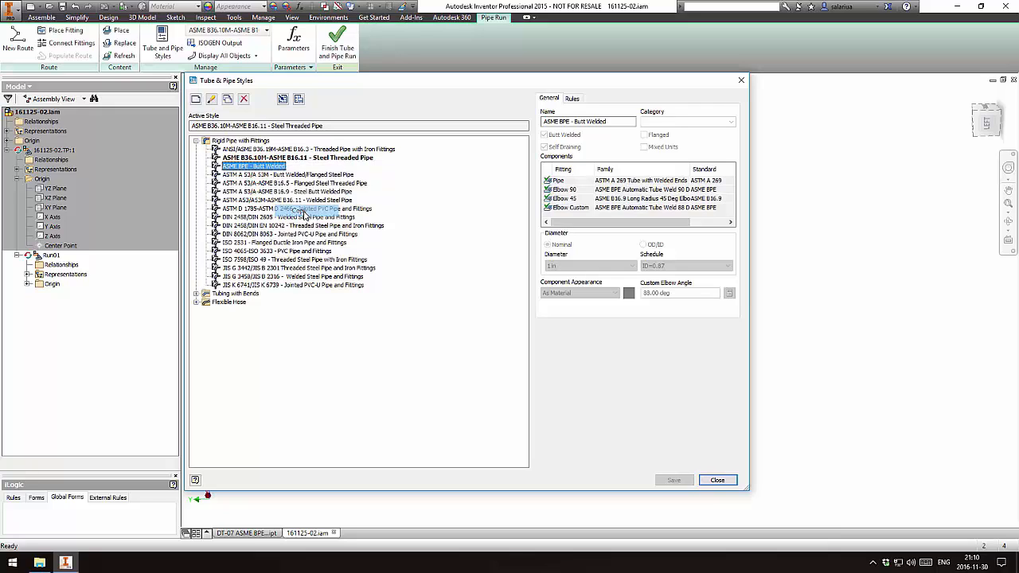
{"action": "left_click", "coordinate": [280, 175]}
{"action": "right_click", "coordinate": [280, 178]}
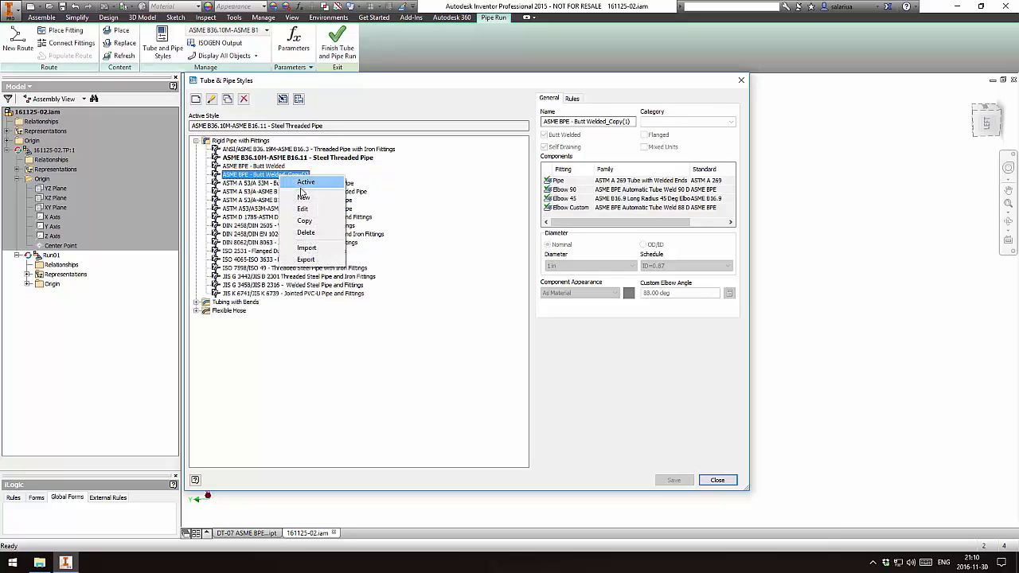
{"action": "left_click", "coordinate": [301, 183]}
Step: Edit the copied style and rename it ASME BPE - Butt Welded cut back 88
{"action": "left_click", "coordinate": [599, 122]}
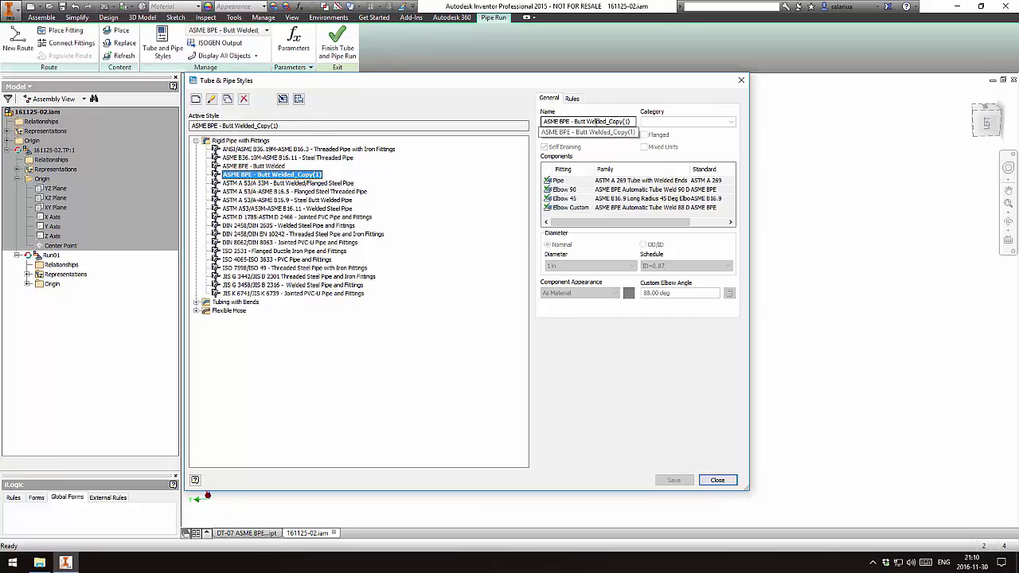
{"action": "left_click_drag", "start_coordinate": [606, 121], "coordinate": [669, 127]}
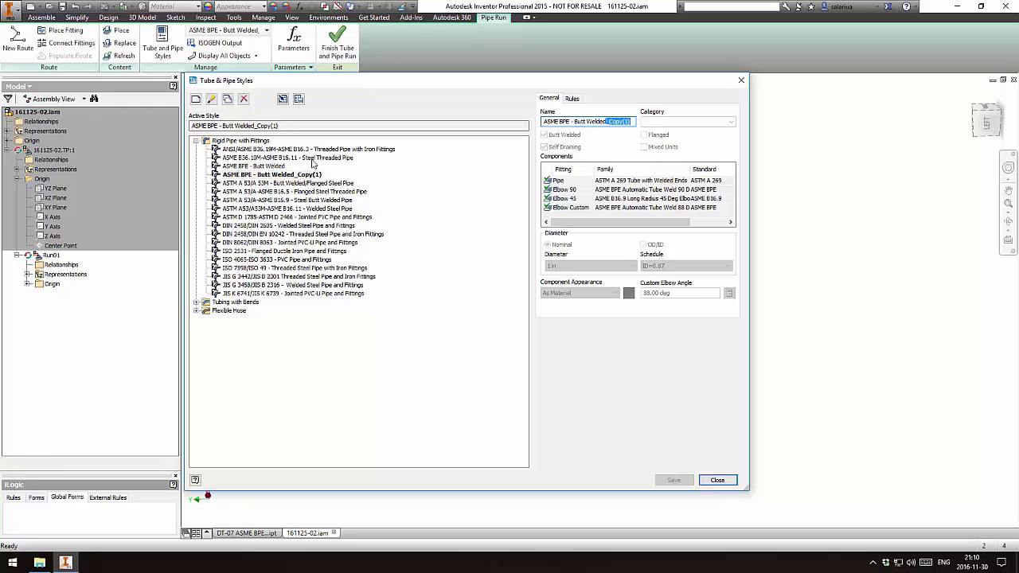
{"action": "right_click", "coordinate": [276, 174]}
{"action": "left_click", "coordinate": [308, 189]}
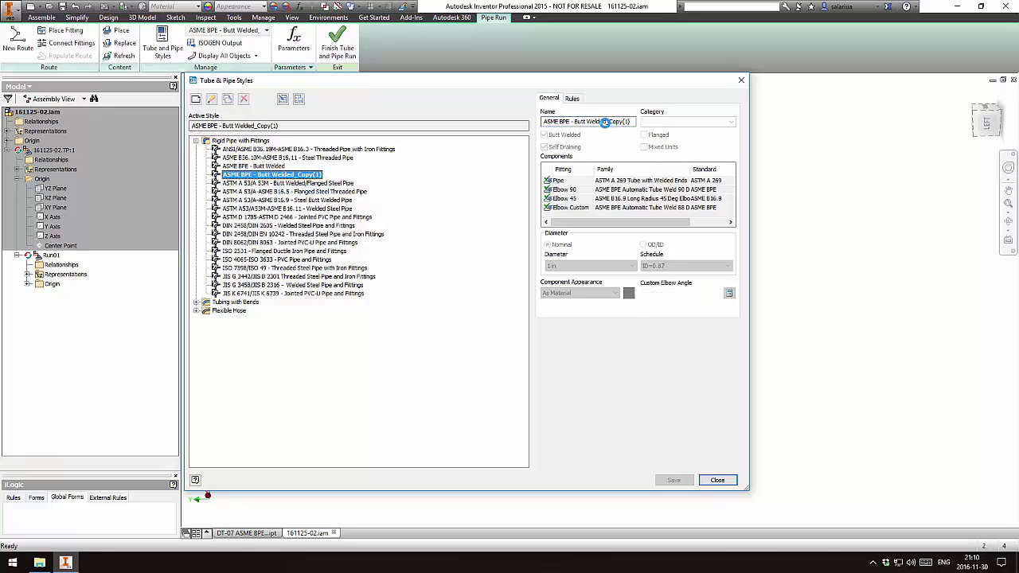
{"action": "left_click_drag", "start_coordinate": [606, 122], "coordinate": [642, 126]}
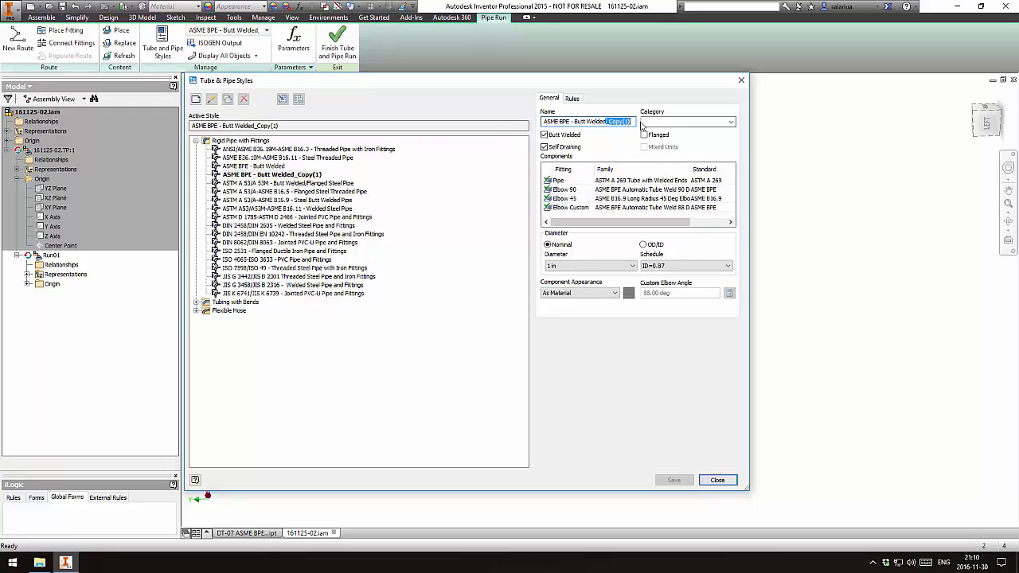
{"action": "type", "text": "cut back 8i"}
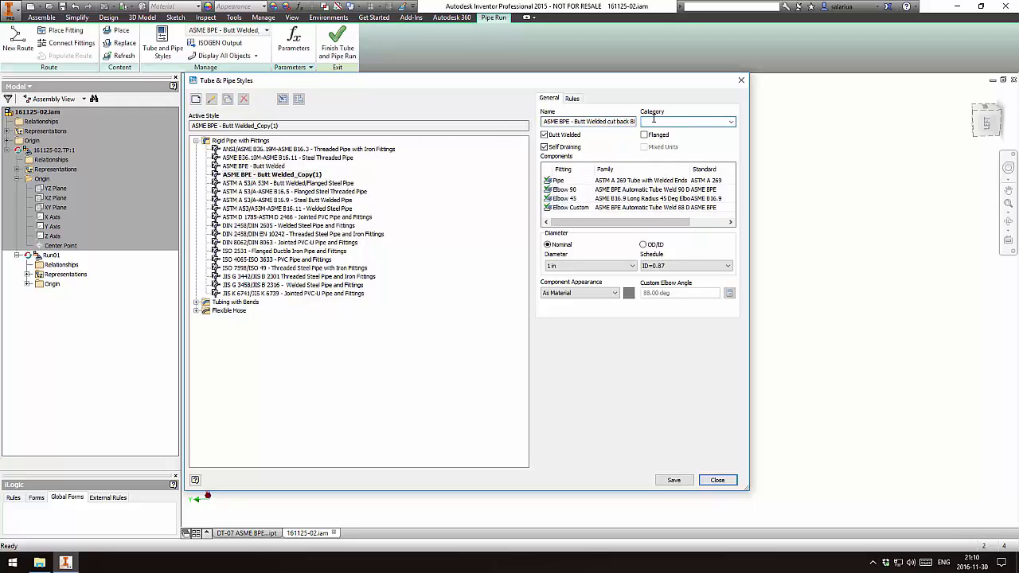
{"action": "left_click", "coordinate": [653, 119]}
Step: Assign the CUT BACK 88 family as the style's custom elbow, save the style and close the styles dialog
{"action": "double_click", "coordinate": [598, 209]}
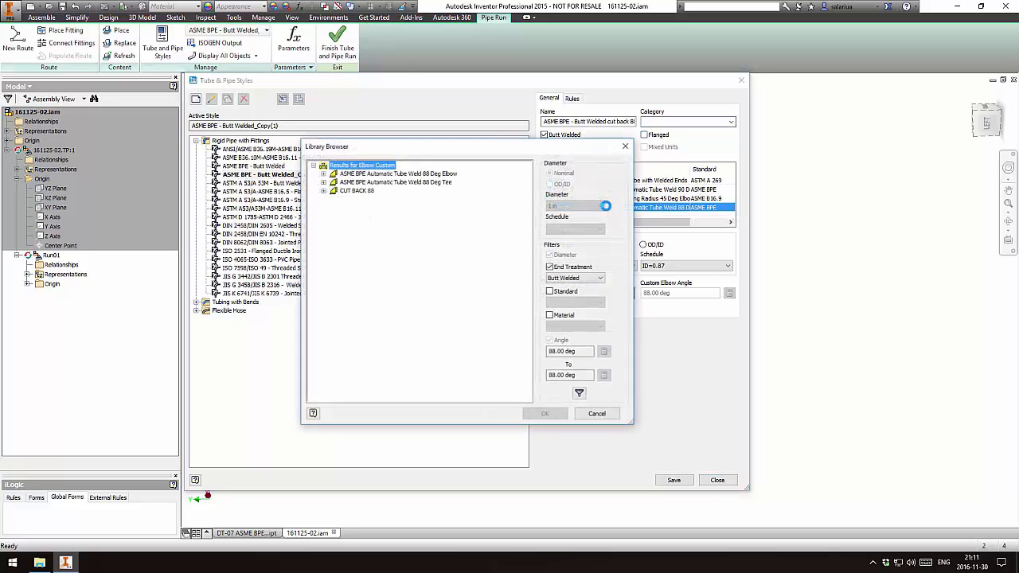
{"action": "left_click", "coordinate": [345, 191]}
{"action": "left_click", "coordinate": [323, 191]}
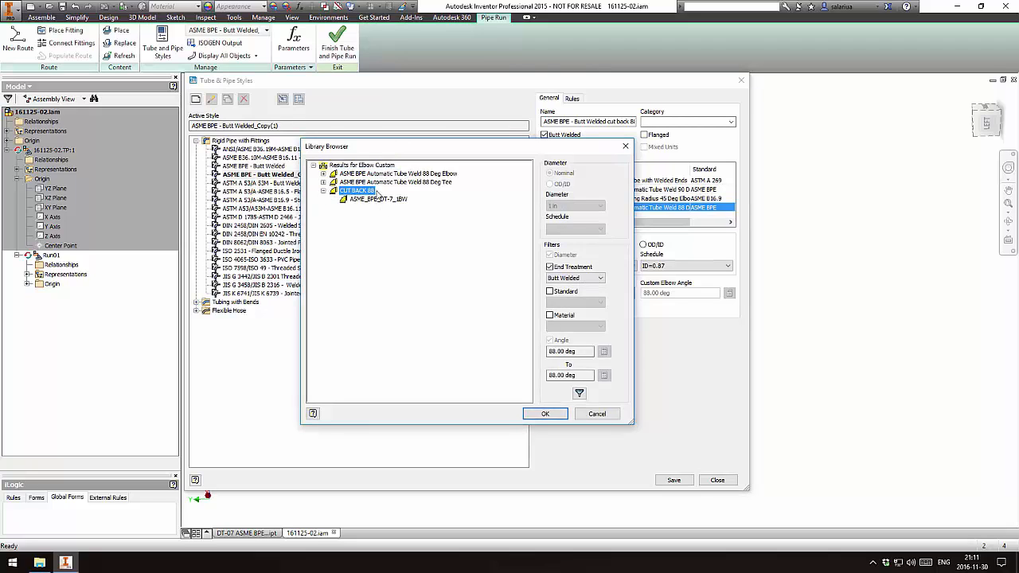
{"action": "left_click", "coordinate": [545, 414]}
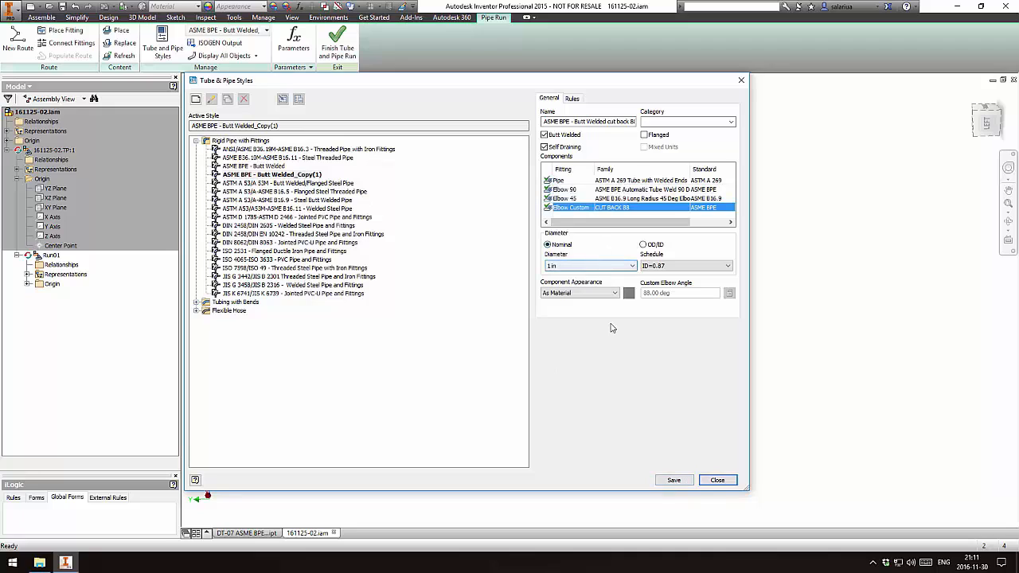
{"action": "left_click", "coordinate": [688, 480]}
{"action": "left_click", "coordinate": [717, 480]}
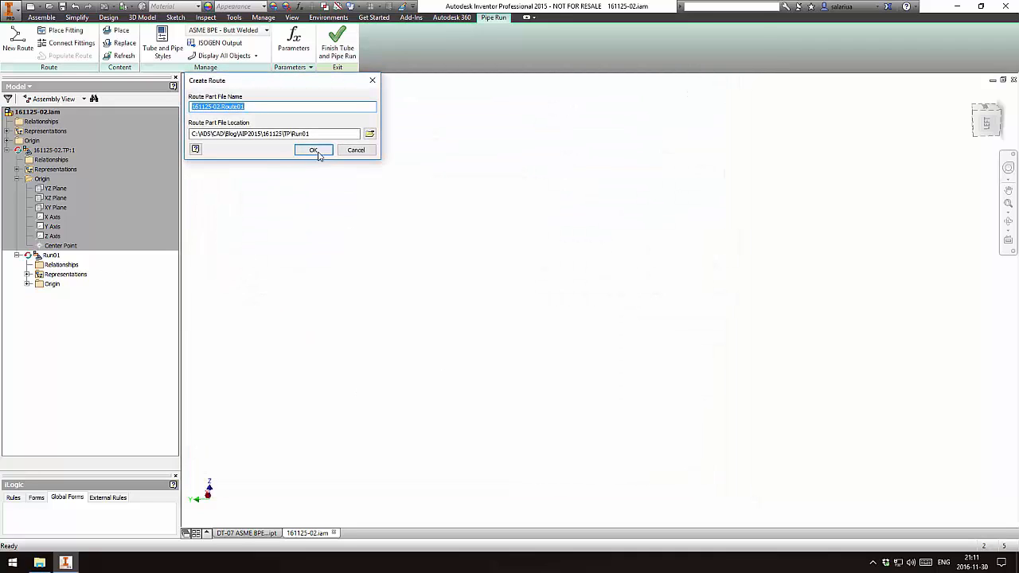
Step: Create the route 161125-02.Route01 in Run01 and check the components of the active cut back 88 style
{"action": "left_click", "coordinate": [297, 156]}
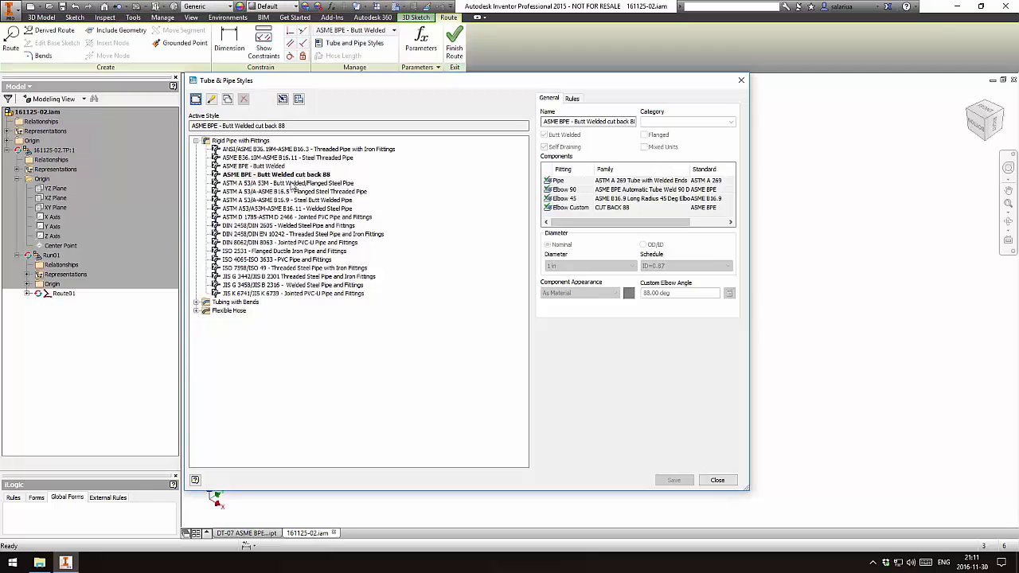
{"action": "right_click", "coordinate": [304, 175]}
{"action": "left_click", "coordinate": [545, 358]}
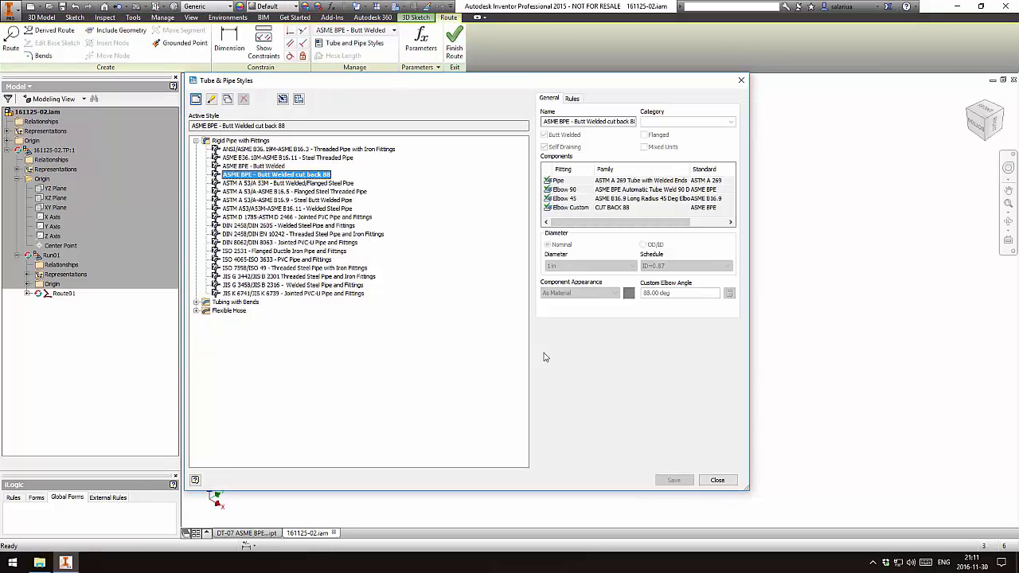
{"action": "left_click", "coordinate": [717, 481]}
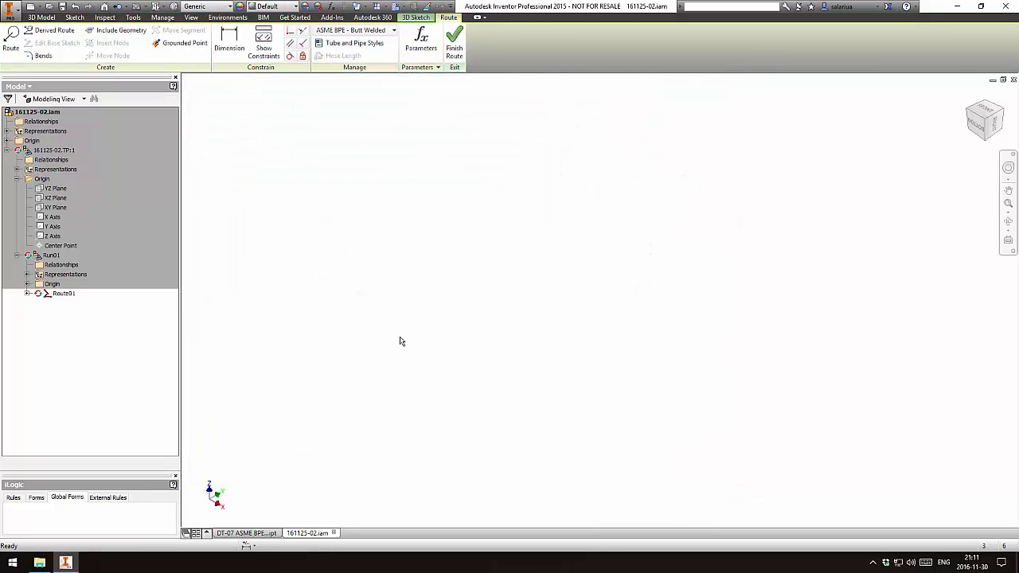
Step: Start the route at Run01's origin center point and add a route point 350 mm straight down along the Z axis
{"action": "left_click", "coordinate": [28, 284]}
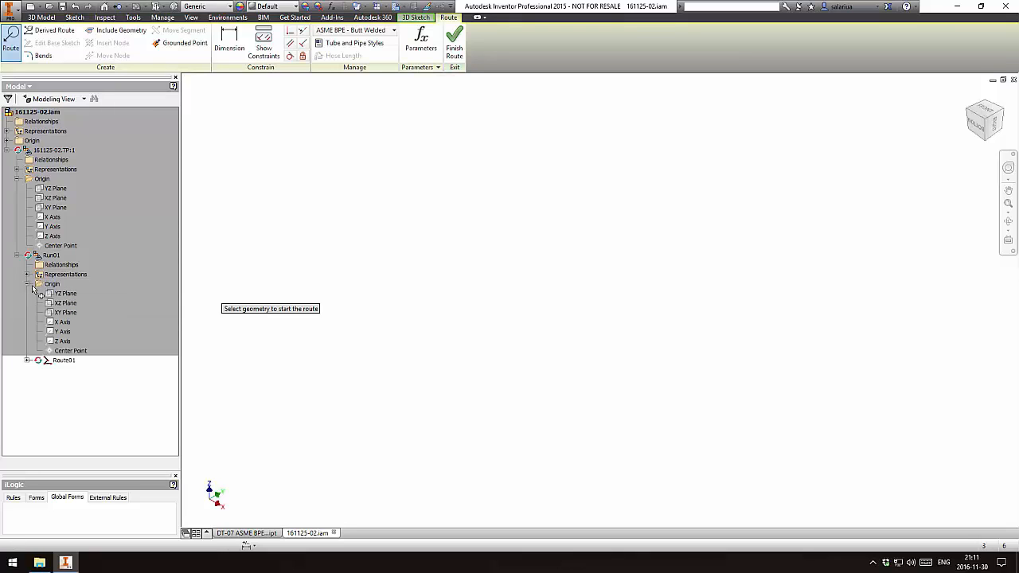
{"action": "left_click", "coordinate": [70, 351]}
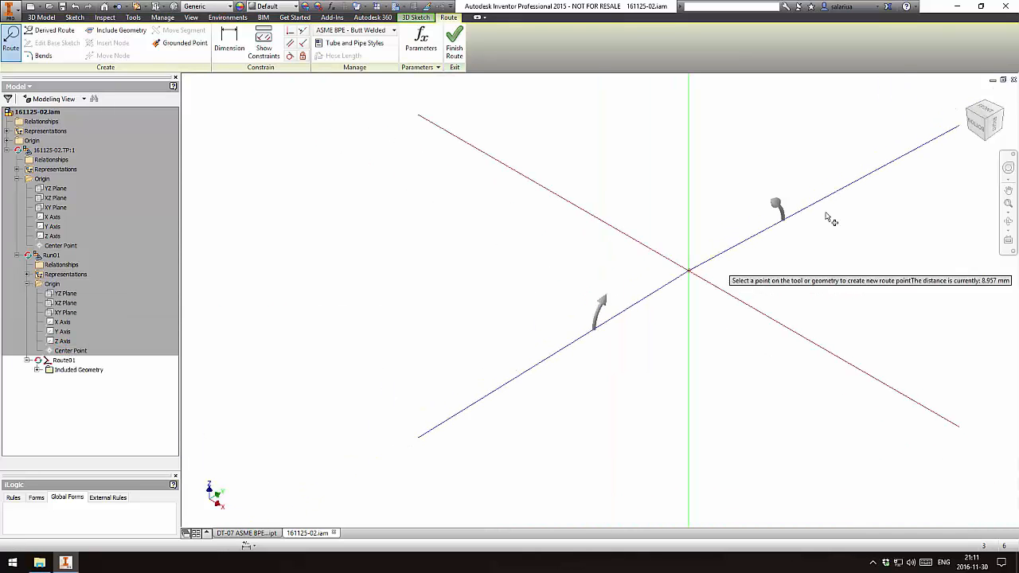
{"action": "left_click", "coordinate": [995, 121]}
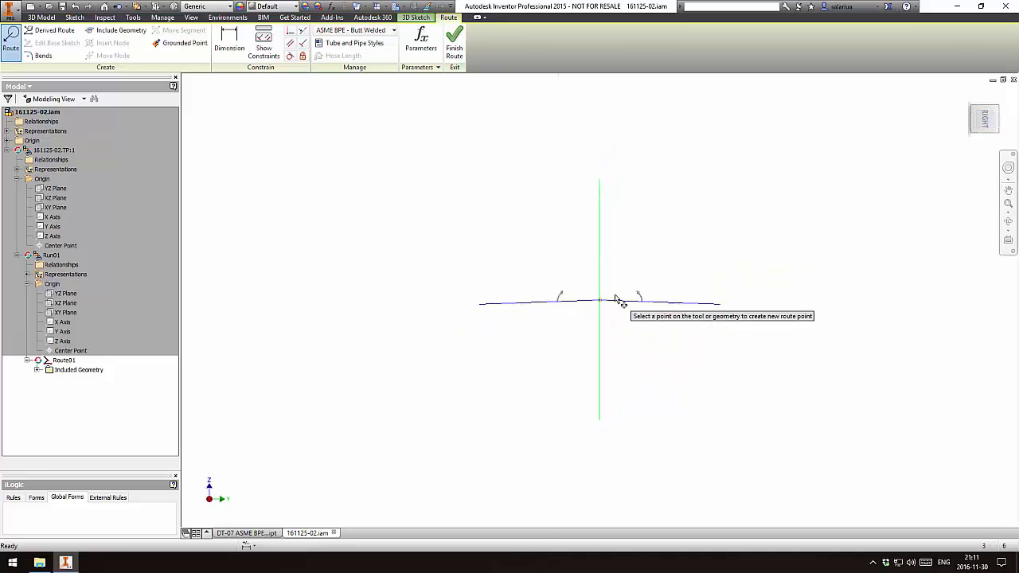
{"action": "scroll", "coordinate": [618, 297], "scroll_direction": "down", "scroll_amount": 4}
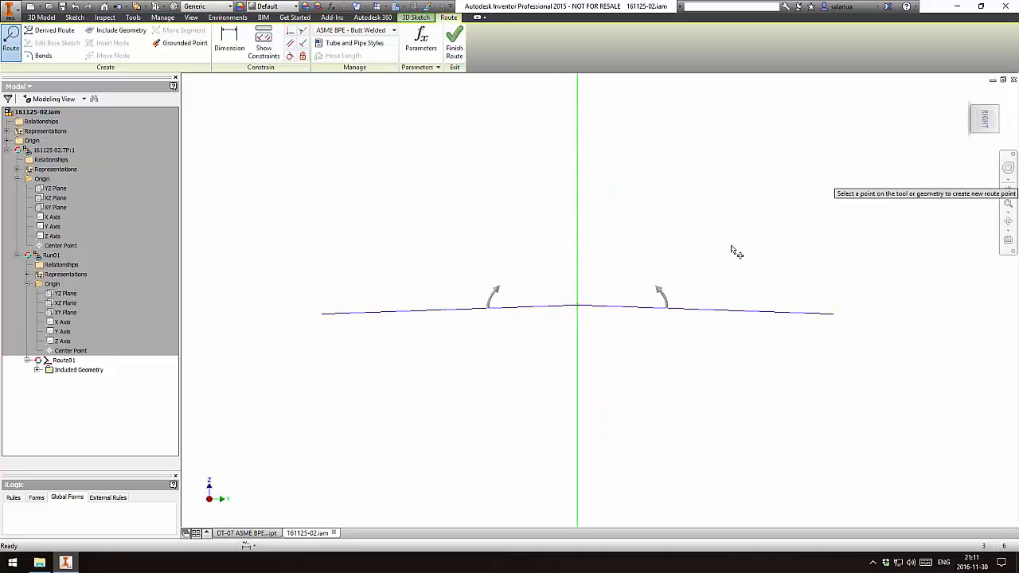
{"action": "scroll", "coordinate": [613, 350], "scroll_direction": "up", "scroll_amount": 5}
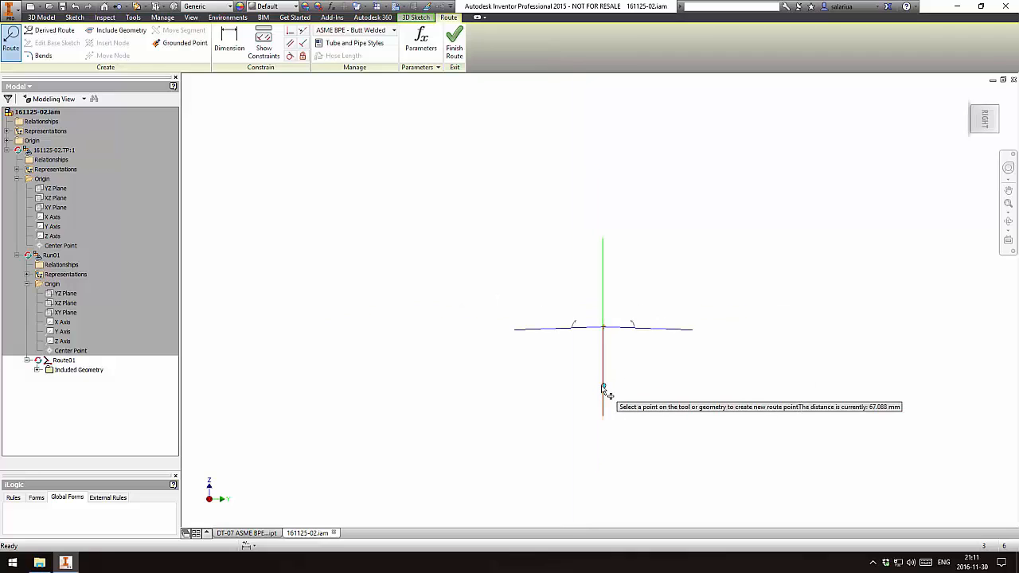
{"action": "type", "text": "2"}
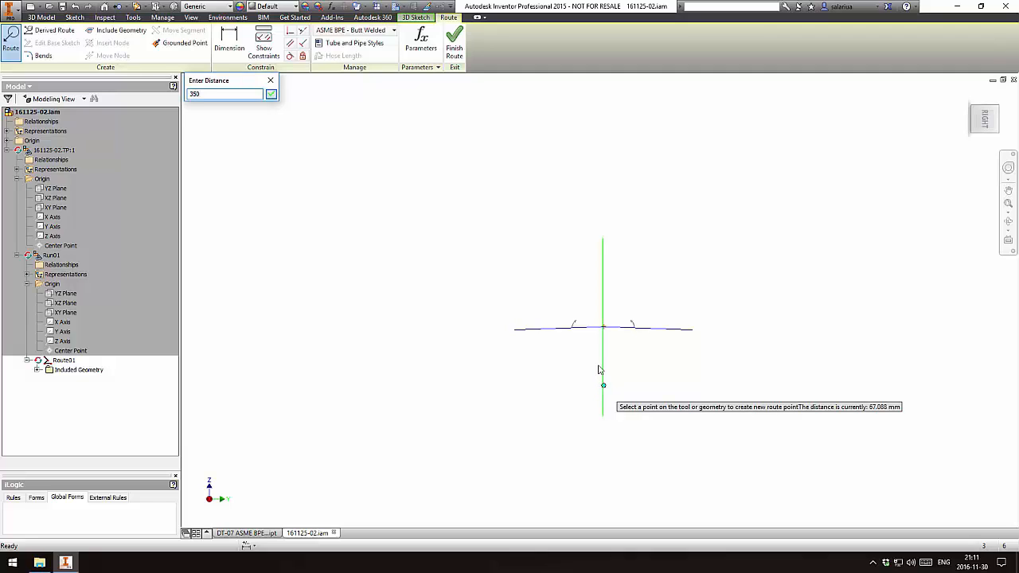
{"action": "key", "text": "Return"}
{"action": "scroll", "coordinate": [599, 369], "scroll_direction": "up", "scroll_amount": 6}
{"action": "scroll", "coordinate": [584, 414], "scroll_direction": "down", "scroll_amount": 5}
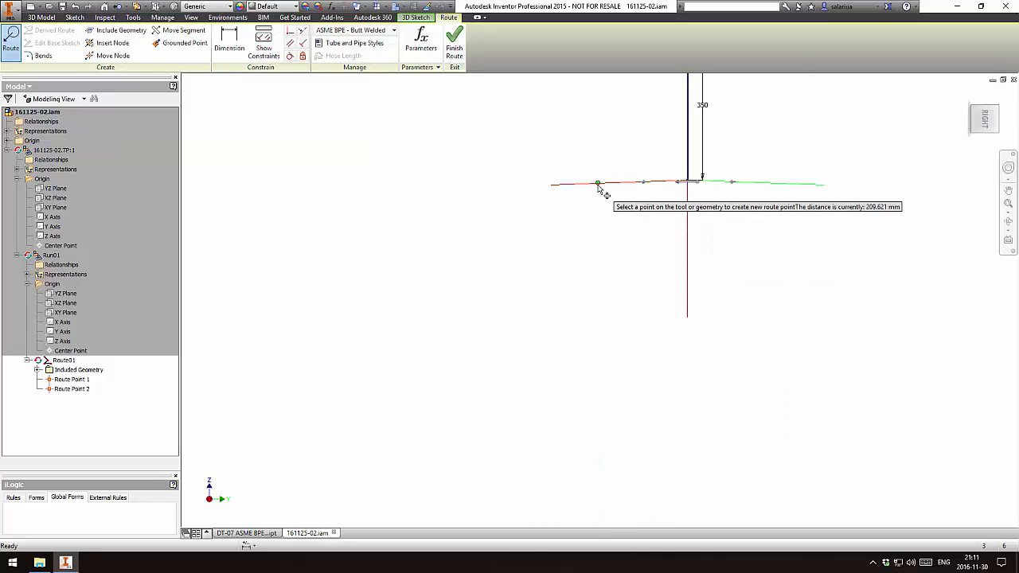
Step: Add a route point 300 mm along the sloped axis and end the Route command
{"action": "type", "text": "300"}
{"action": "key", "text": "Return"}
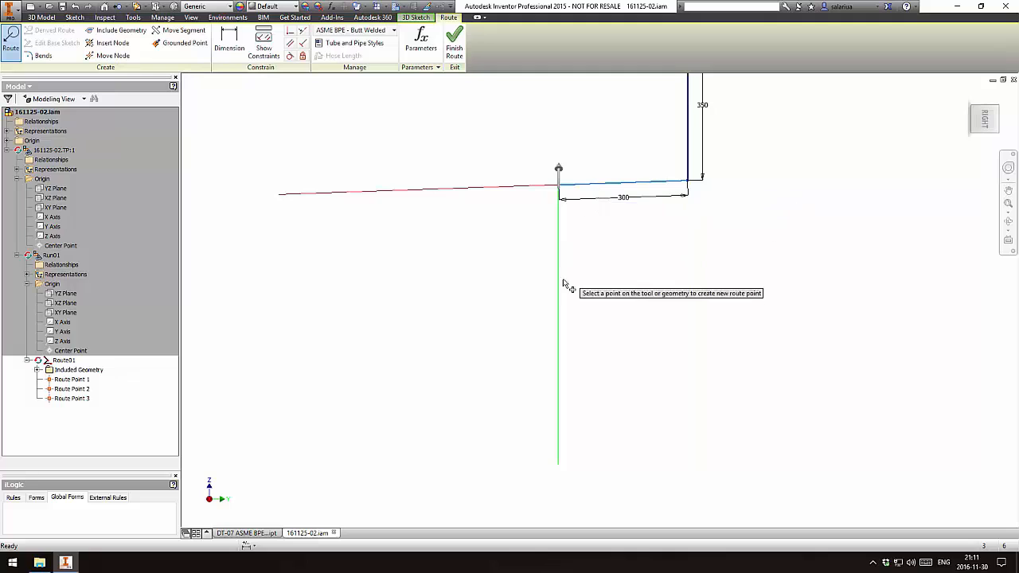
{"action": "right_click", "coordinate": [564, 287]}
{"action": "left_click", "coordinate": [593, 284]}
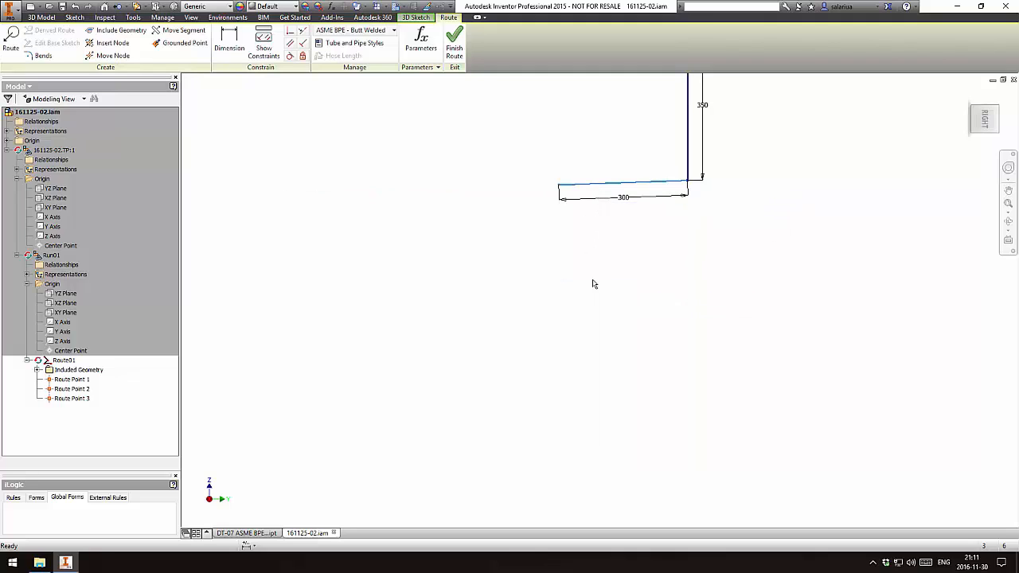
Step: Include Run01's YZ, XZ and XY origin planes as reference geometry in Route01
{"action": "middle_click_drag", "start_coordinate": [635, 357], "coordinate": [636, 398]}
{"action": "middle_click_drag", "start_coordinate": [636, 399], "coordinate": [409, 242], "text": "shift"}
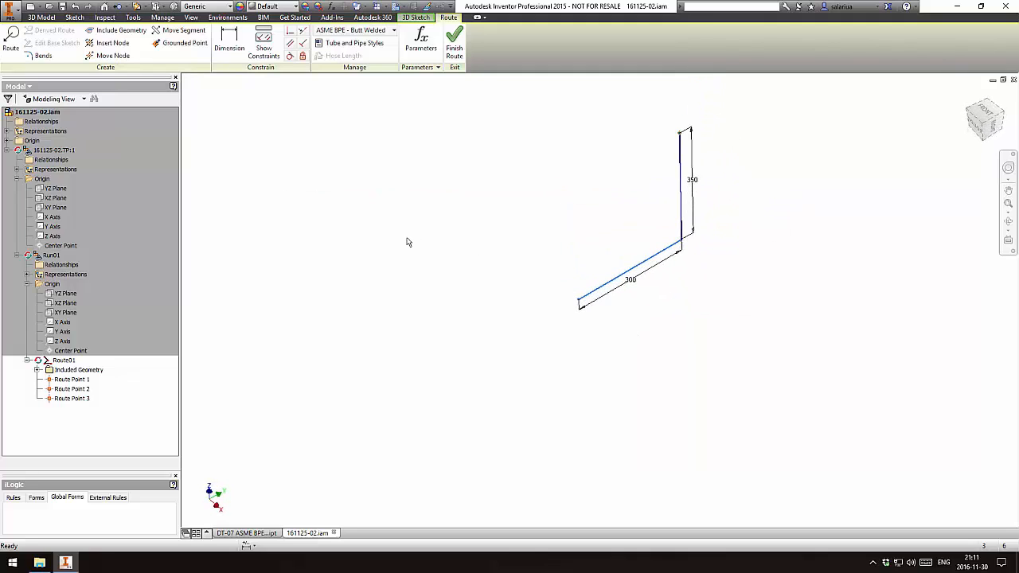
{"action": "left_click", "coordinate": [117, 31]}
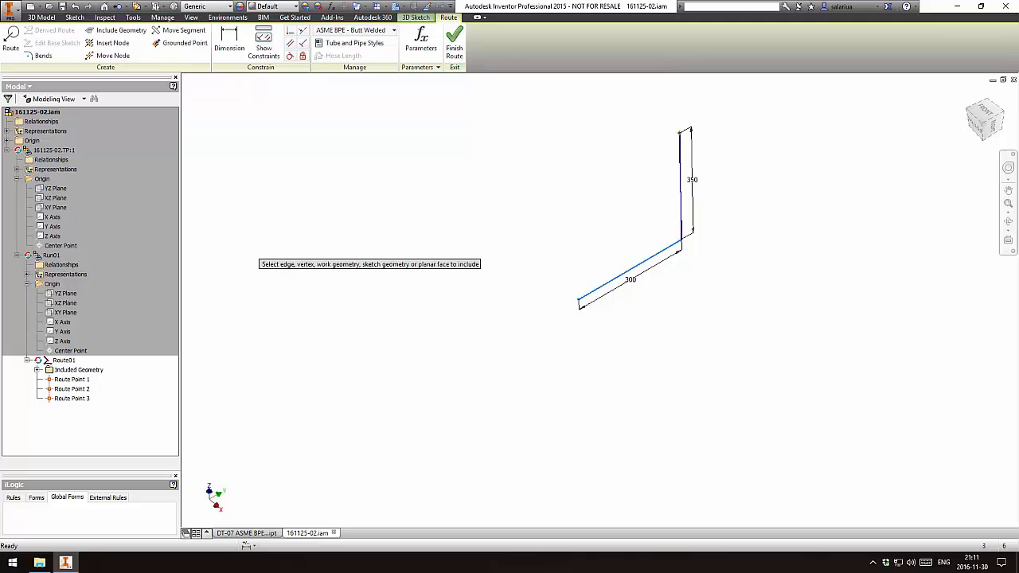
{"action": "left_click", "coordinate": [70, 313]}
{"action": "key", "text": "Escape"}
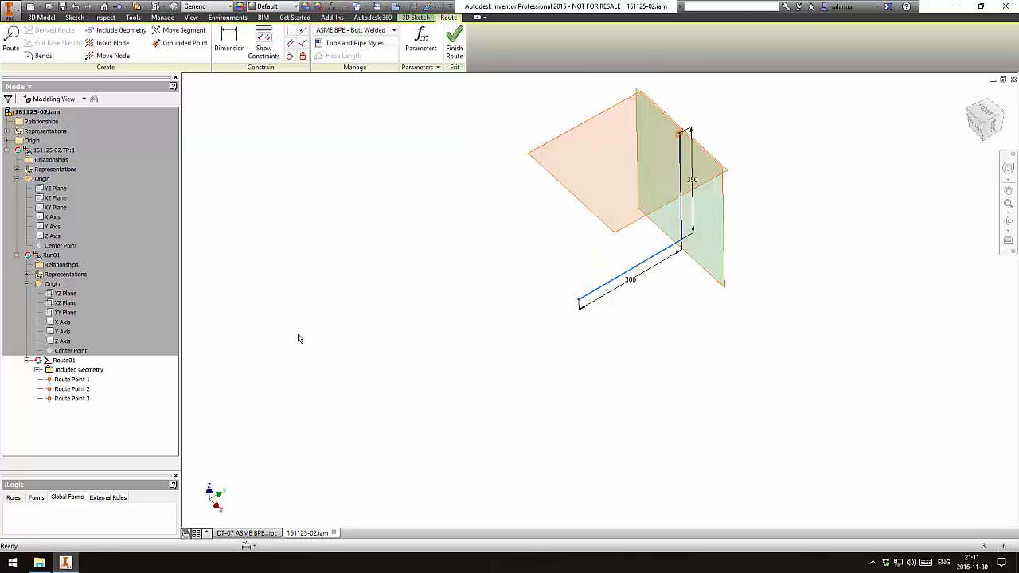
Step: Hide Work Point1 and Work Planes 1 to 3 in Route01's included geometry
{"action": "left_click", "coordinate": [36, 370]}
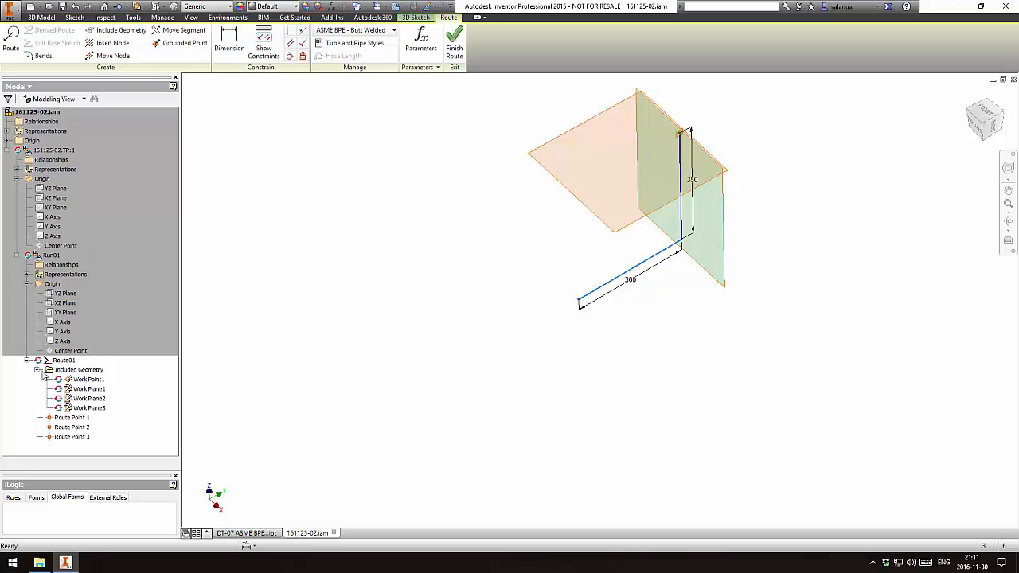
{"action": "left_click", "coordinate": [82, 389]}
{"action": "left_click", "coordinate": [84, 407], "text": "shift"}
{"action": "right_click", "coordinate": [83, 408]}
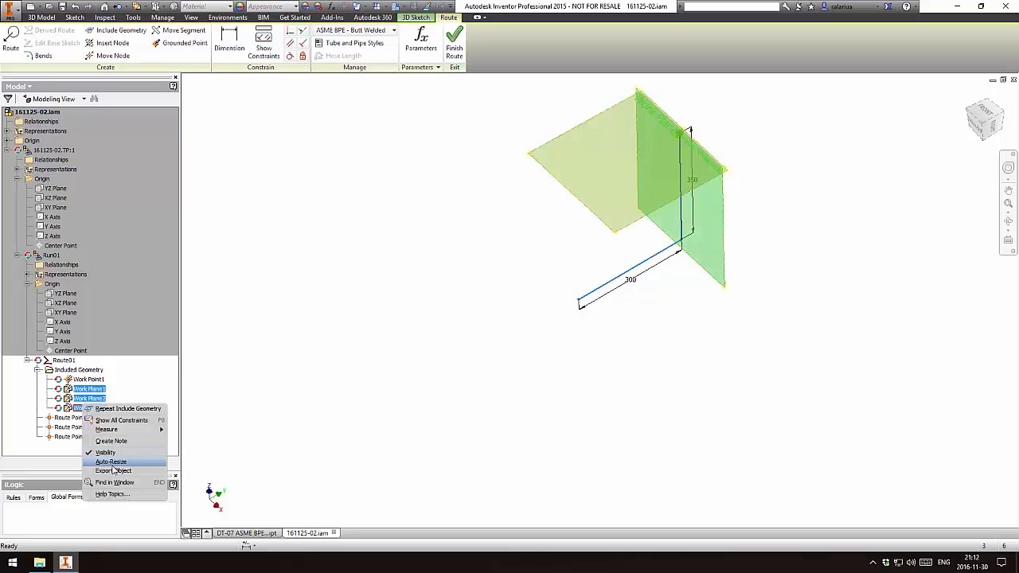
{"action": "left_click", "coordinate": [112, 463]}
{"action": "left_click", "coordinate": [103, 410]}
{"action": "left_click", "coordinate": [99, 381], "text": "shift"}
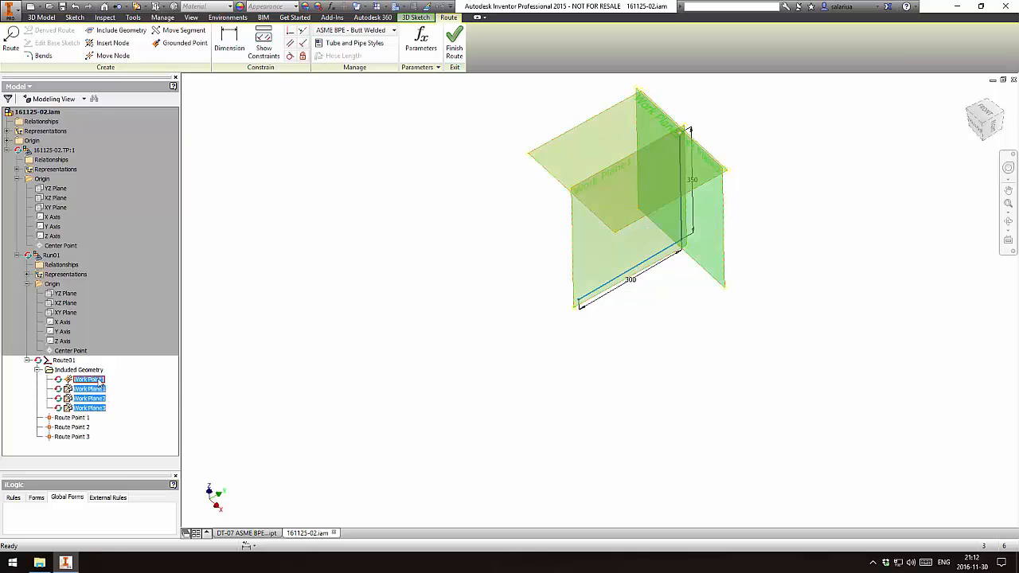
{"action": "right_click", "coordinate": [98, 380]}
{"action": "key", "text": "v"}
Step: Constrain the sloped 300 mm route segment parallel to Work Plane1 and finish the route
{"action": "right_click_drag", "start_coordinate": [382, 378], "coordinate": [359, 352]}
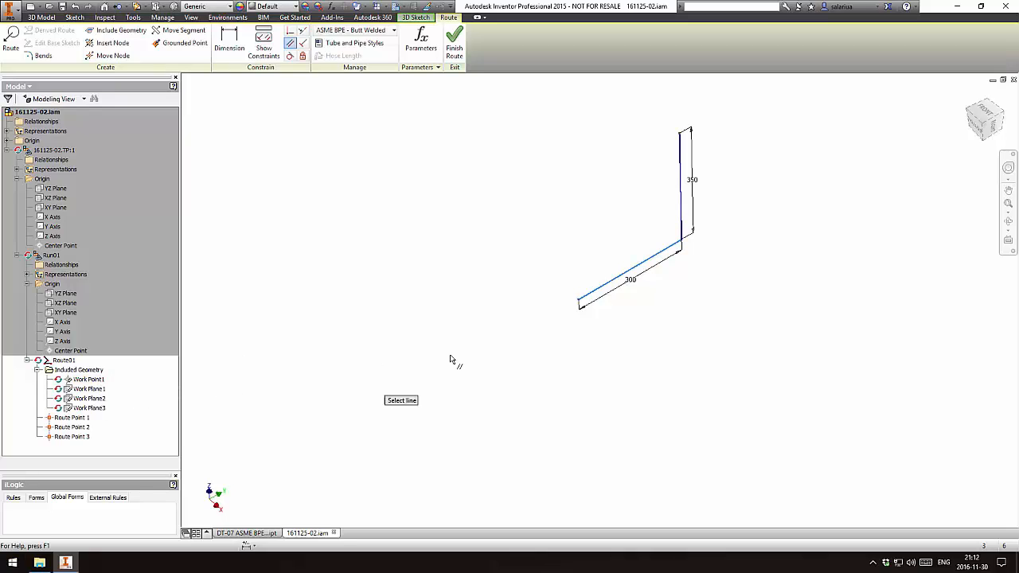
{"action": "left_click", "coordinate": [595, 292]}
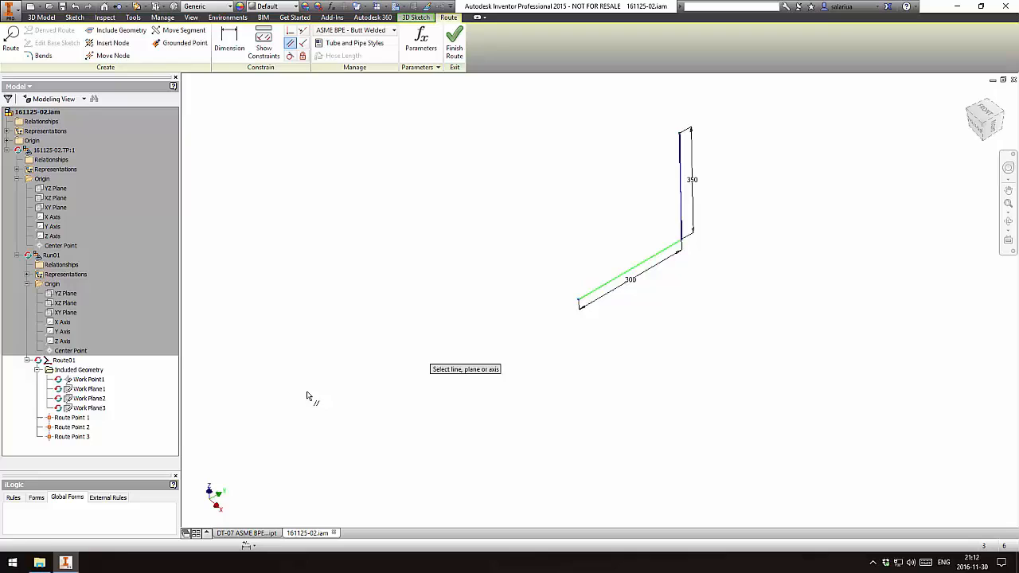
{"action": "left_click", "coordinate": [89, 389]}
{"action": "key", "text": "Escape"}
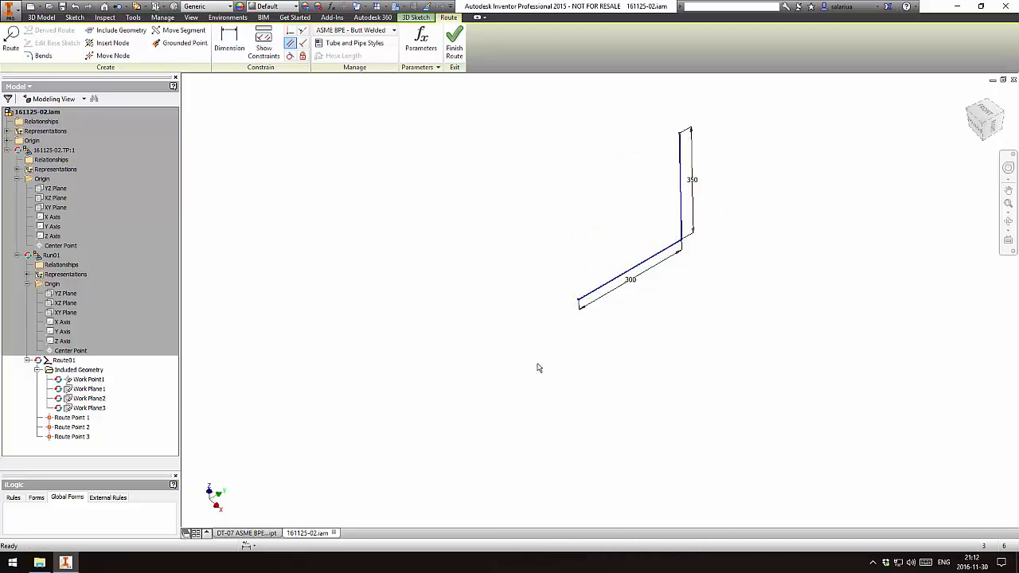
{"action": "left_click", "coordinate": [454, 42]}
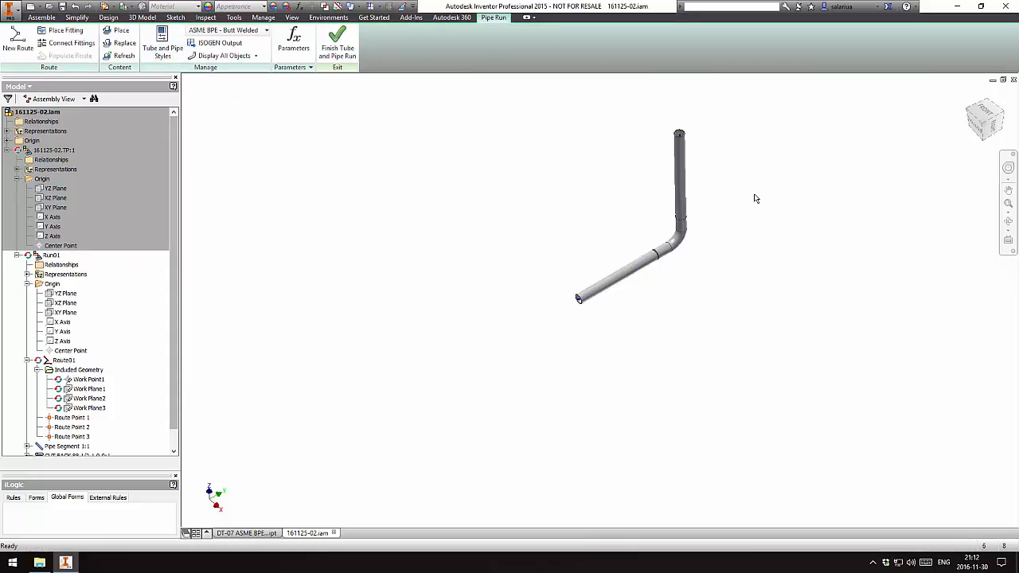
{"action": "left_click", "coordinate": [995, 129]}
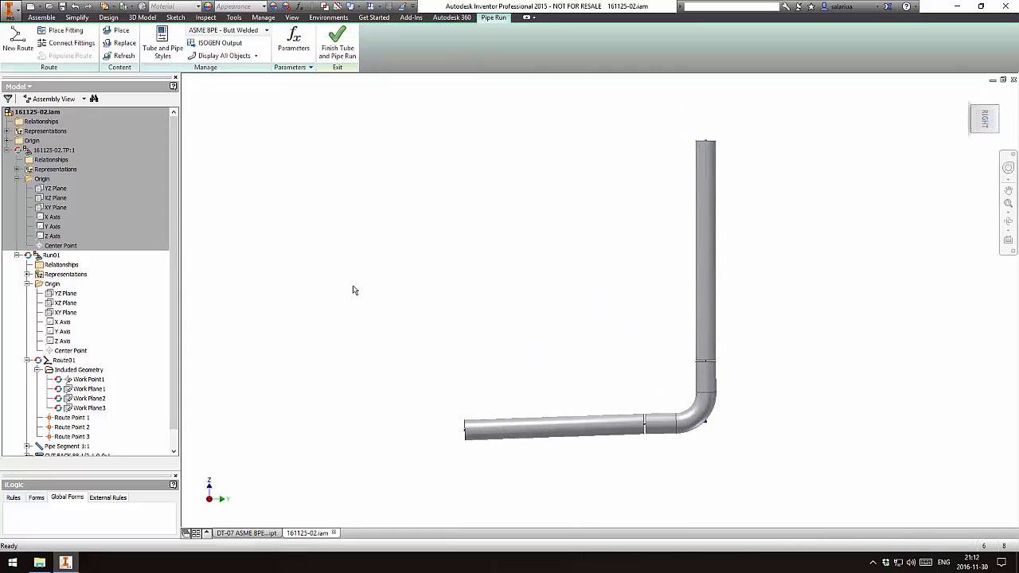
Step: Edit the ASME BPE - Butt Welded cut back 88 style's rules and set the minimum segment length to 0.100 mm
{"action": "right_click", "coordinate": [310, 176]}
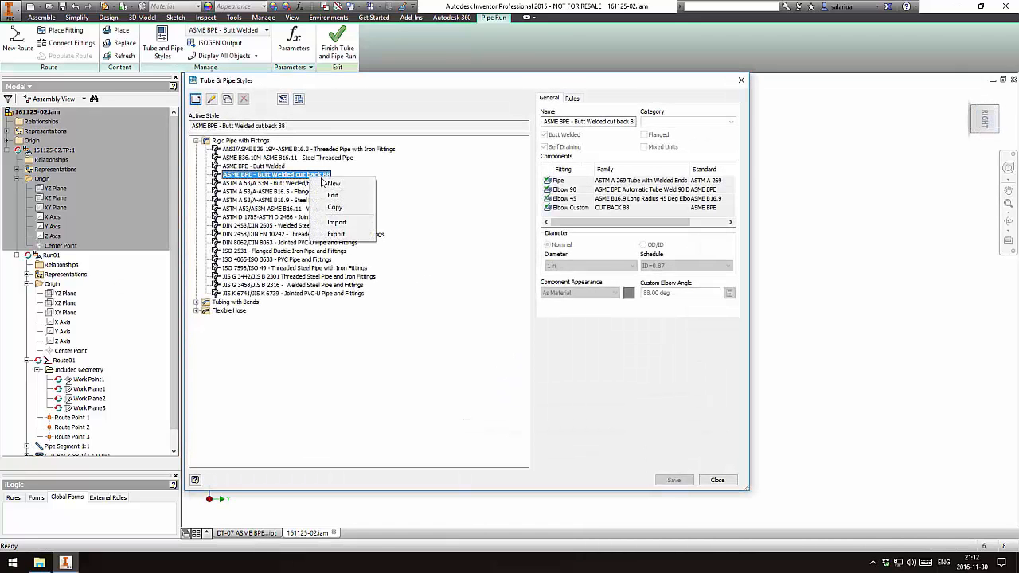
{"action": "left_click", "coordinate": [334, 197]}
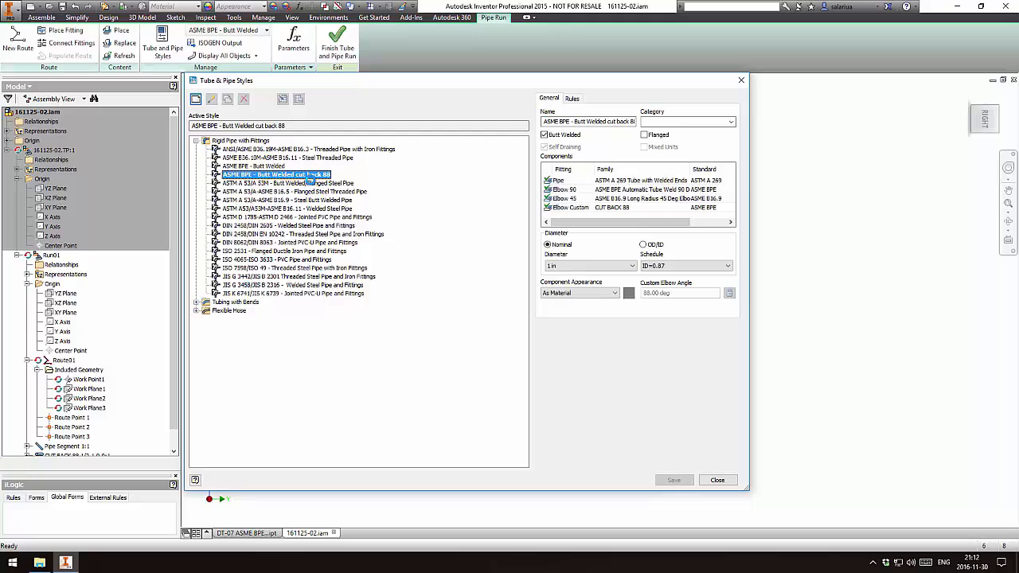
{"action": "left_click", "coordinate": [572, 98]}
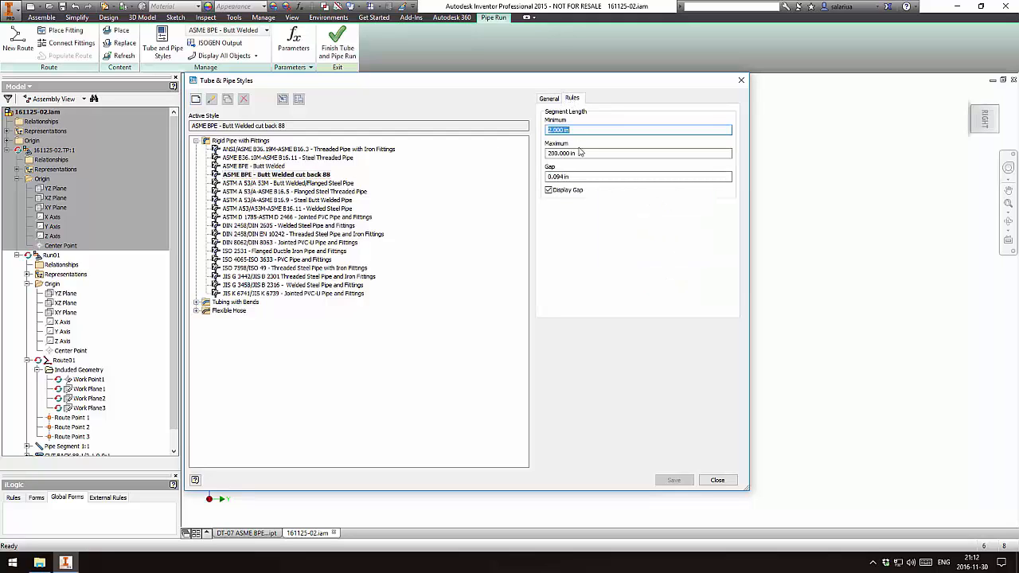
{"action": "left_click", "coordinate": [582, 154]}
{"action": "key", "text": "shift+Tab"}
{"action": "type", "text": "0"}
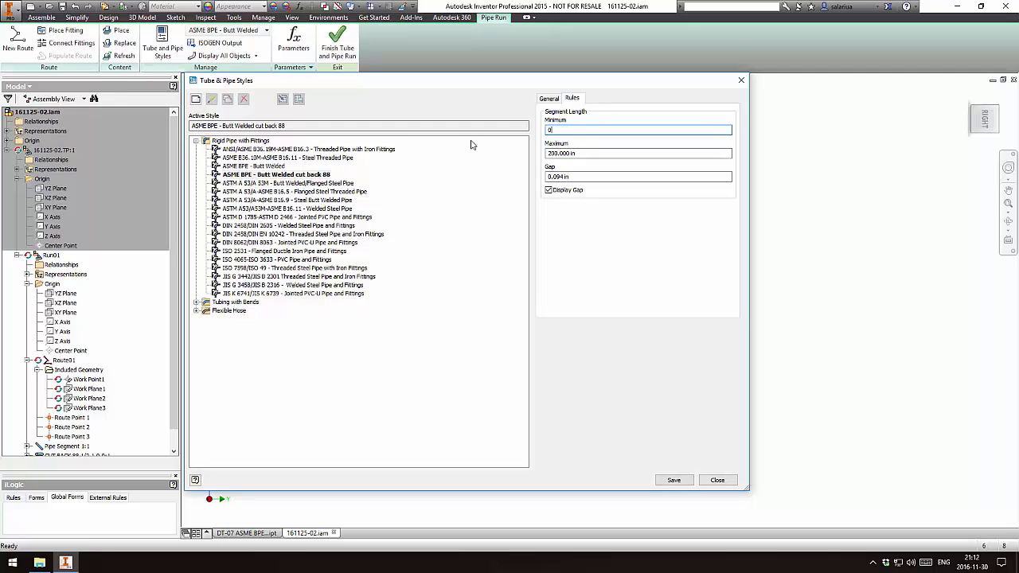
{"action": "type", "text": ".100 mm"}
{"action": "key", "text": "Tab"}
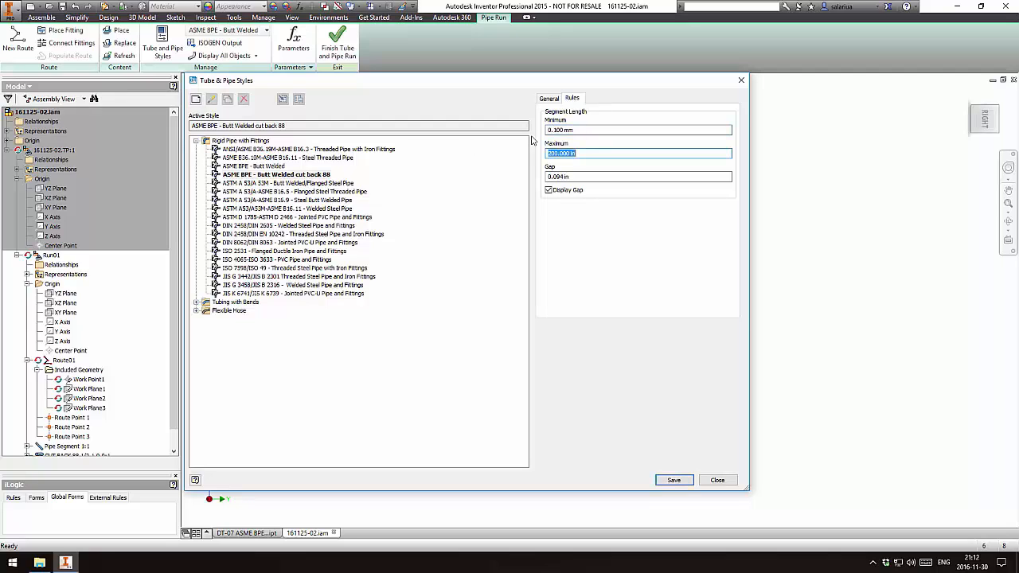
Step: Turn off the gap display, set the gap to 0, save the style and close the styles dialog
{"action": "left_click", "coordinate": [555, 192]}
{"action": "left_click_drag", "start_coordinate": [589, 176], "coordinate": [467, 186]}
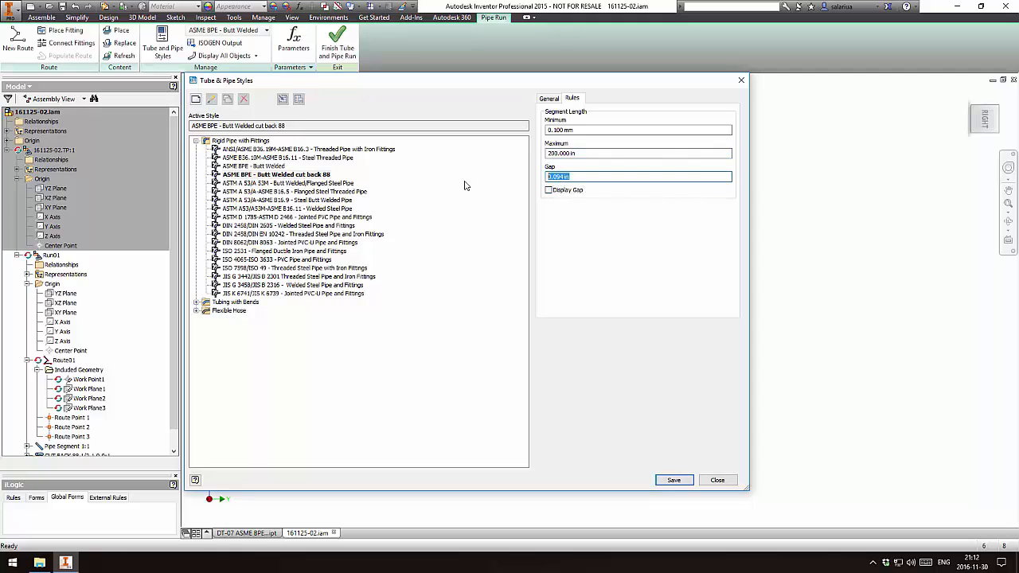
{"action": "type", "text": "0"}
{"action": "key", "text": "Tab"}
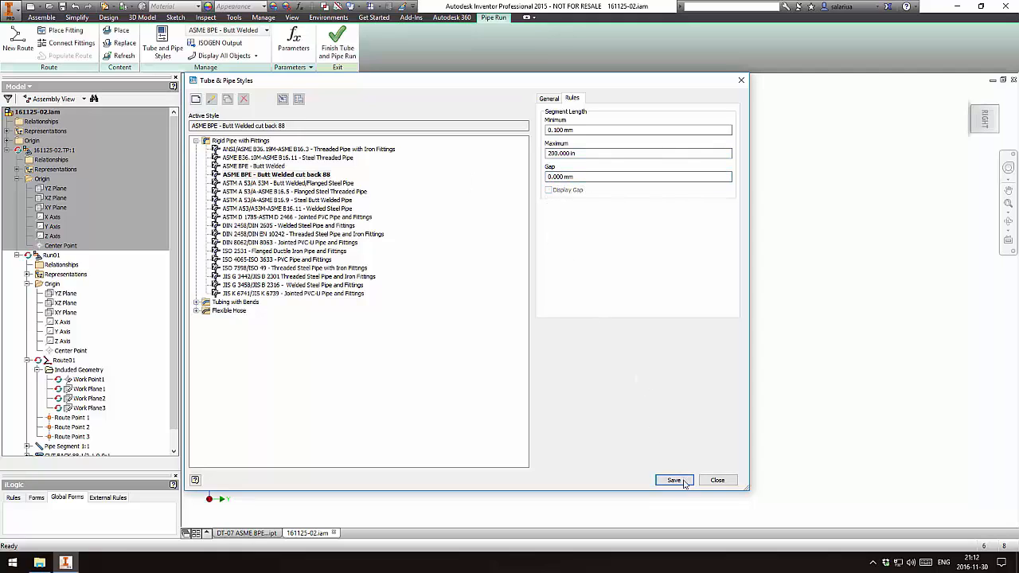
{"action": "left_click", "coordinate": [674, 480]}
{"action": "left_click", "coordinate": [718, 480]}
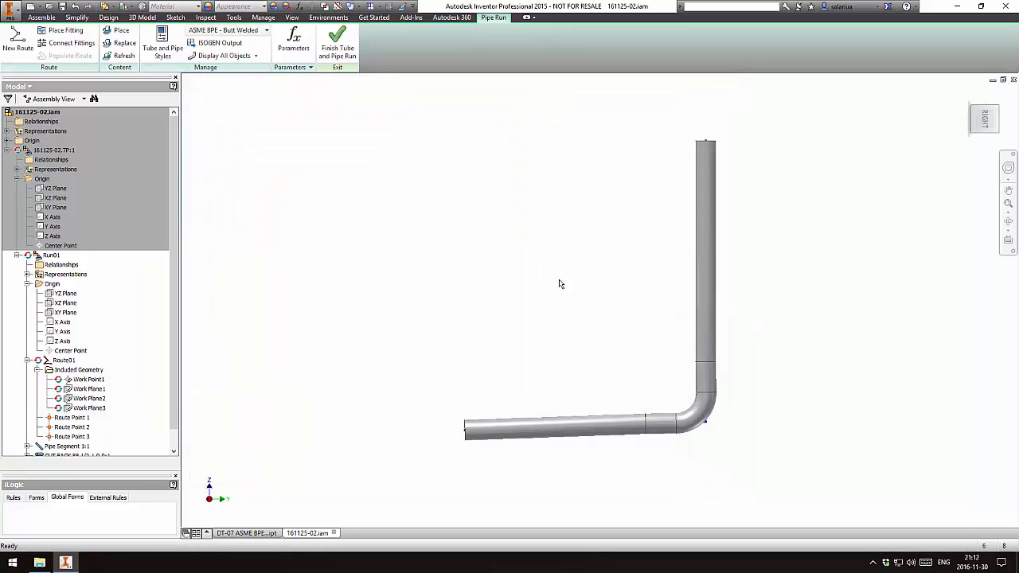
Step: Examine the joints between the cut back 88 elbow and both pipe segments up close
{"action": "scroll", "coordinate": [672, 320], "scroll_direction": "up", "scroll_amount": 3}
{"action": "scroll", "coordinate": [673, 319], "scroll_direction": "down", "scroll_amount": 1}
{"action": "scroll", "coordinate": [673, 319], "scroll_direction": "up", "scroll_amount": 2}
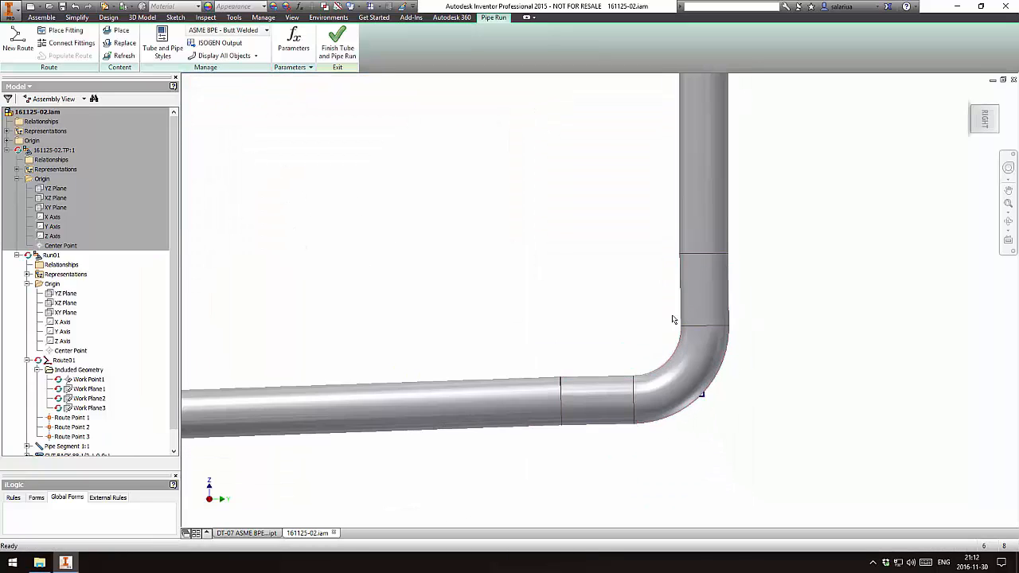
{"action": "scroll", "coordinate": [673, 319], "scroll_direction": "down", "scroll_amount": 3}
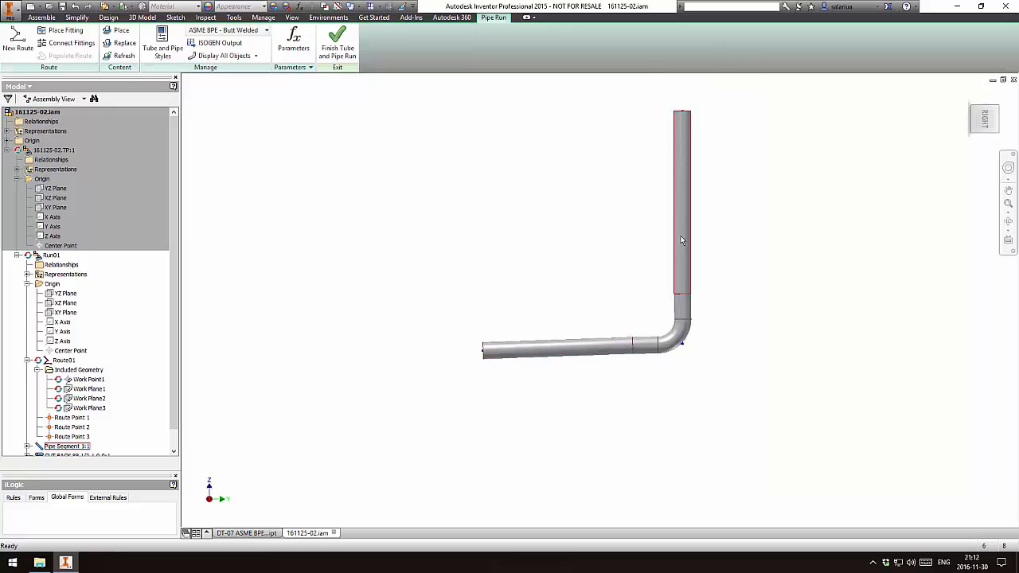
{"action": "scroll", "coordinate": [677, 290], "scroll_direction": "up", "scroll_amount": 3}
{"action": "scroll", "coordinate": [677, 290], "scroll_direction": "down", "scroll_amount": 1}
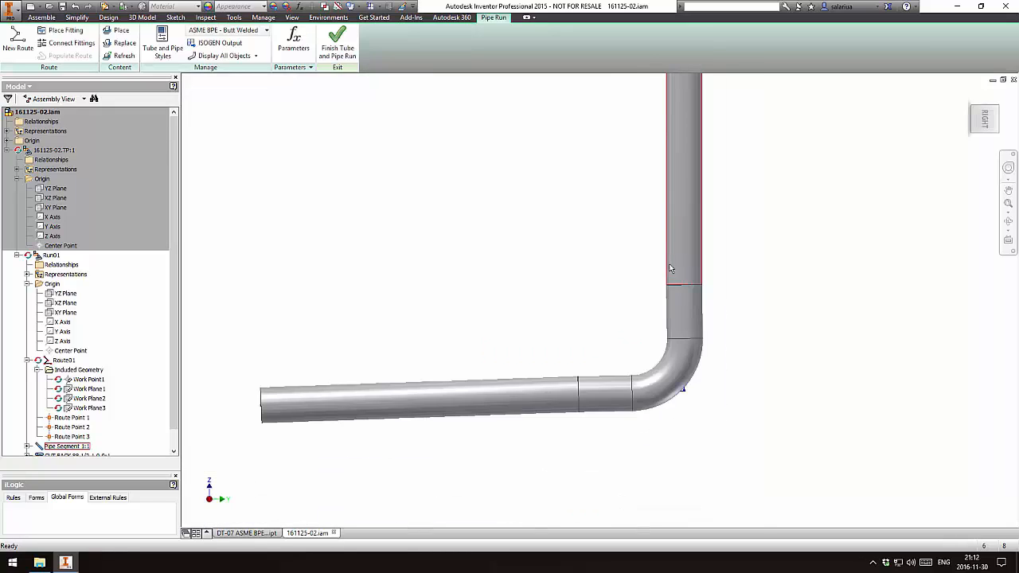
{"action": "scroll", "coordinate": [705, 292], "scroll_direction": "up", "scroll_amount": 3}
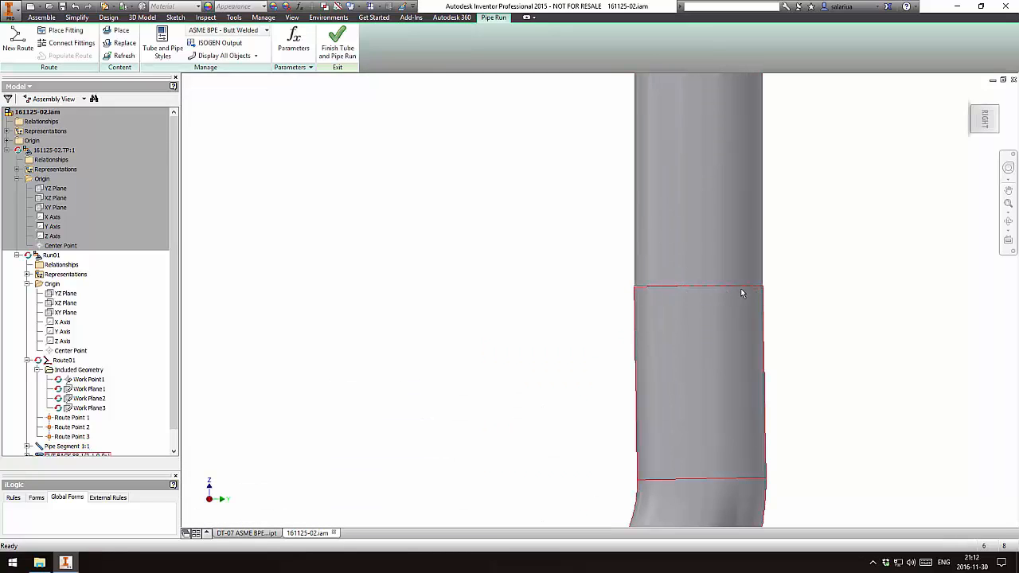
{"action": "scroll", "coordinate": [741, 294], "scroll_direction": "down", "scroll_amount": 3}
{"action": "scroll", "coordinate": [732, 307], "scroll_direction": "up", "scroll_amount": 5}
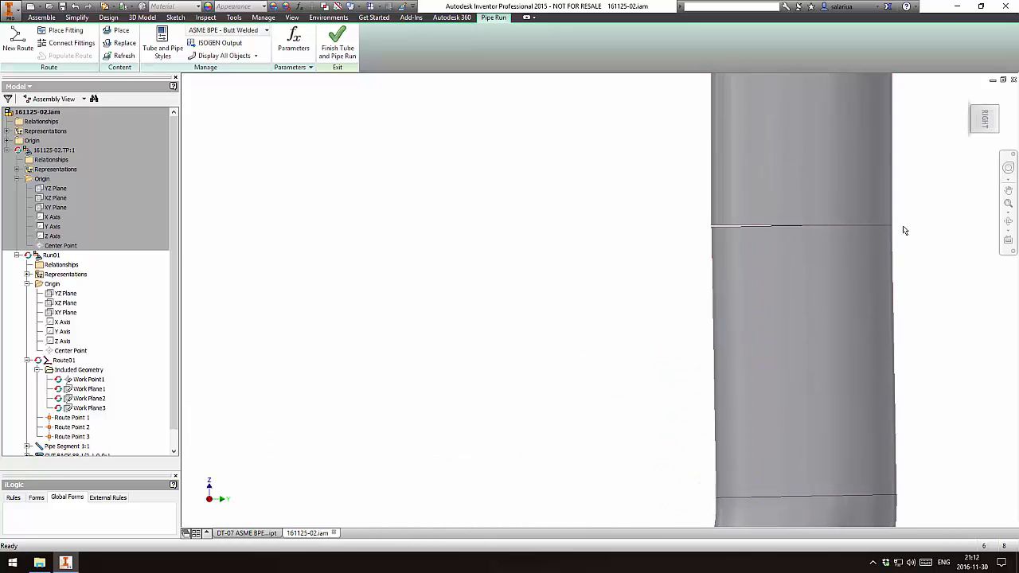
{"action": "scroll", "coordinate": [810, 219], "scroll_direction": "down", "scroll_amount": 2}
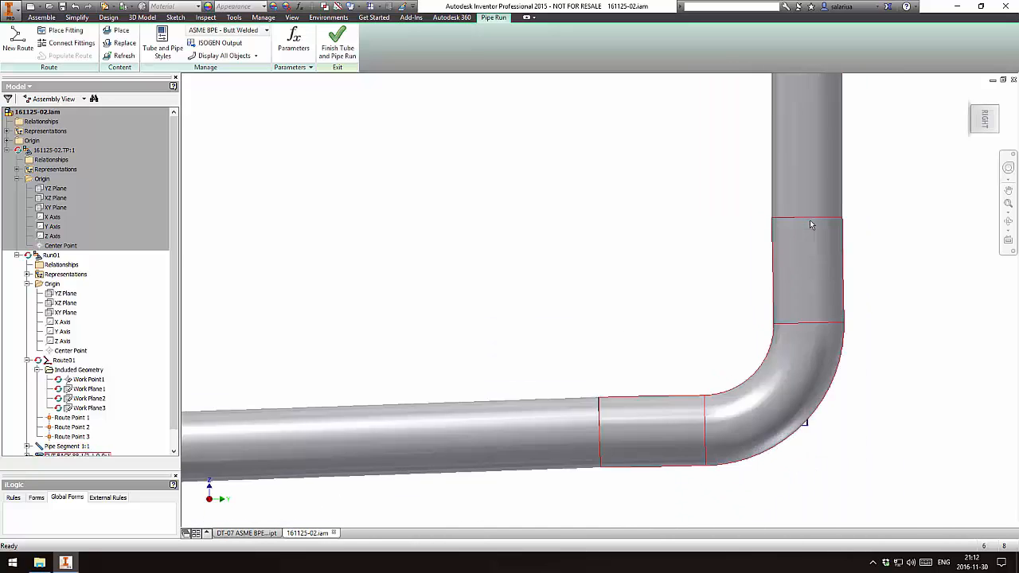
{"action": "scroll", "coordinate": [811, 223], "scroll_direction": "up", "scroll_amount": 2}
{"action": "middle_click_drag", "start_coordinate": [628, 420], "coordinate": [711, 146]}
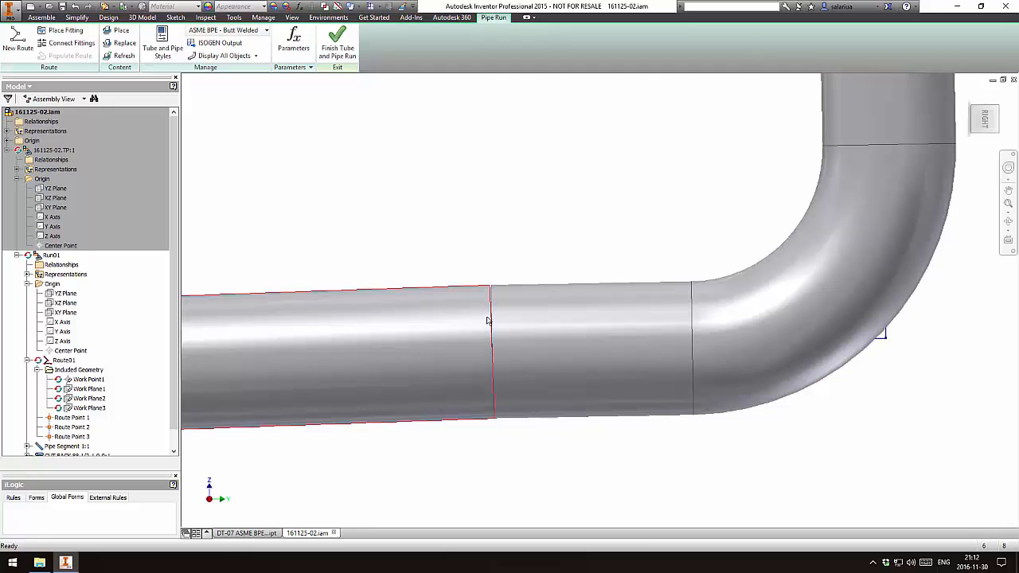
{"action": "scroll", "coordinate": [488, 320], "scroll_direction": "down", "scroll_amount": 1}
{"action": "scroll", "coordinate": [498, 358], "scroll_direction": "down", "scroll_amount": 2}
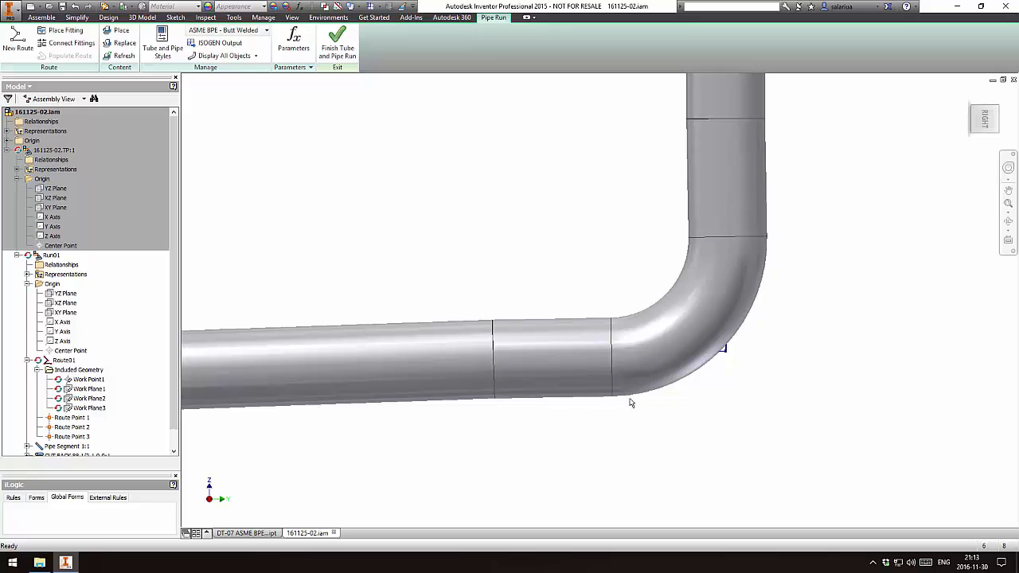
{"action": "scroll", "coordinate": [630, 400], "scroll_direction": "down", "scroll_amount": 3}
{"action": "scroll", "coordinate": [630, 401], "scroll_direction": "up", "scroll_amount": 4}
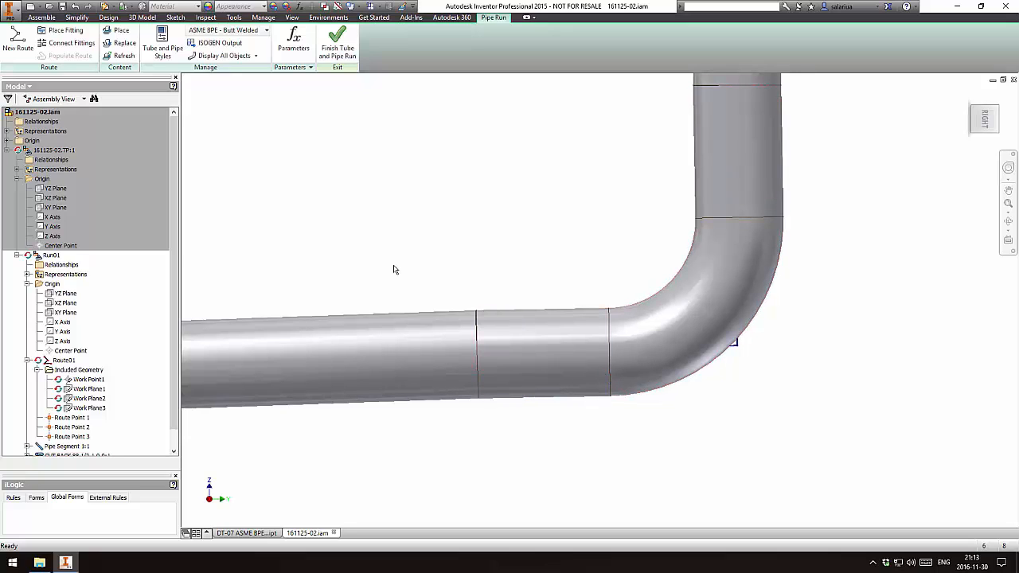
Step: Switch to the DT-07 ASME BPE elbow part and roll the End of Part marker back to just after Sweep1
{"action": "left_click", "coordinate": [246, 533]}
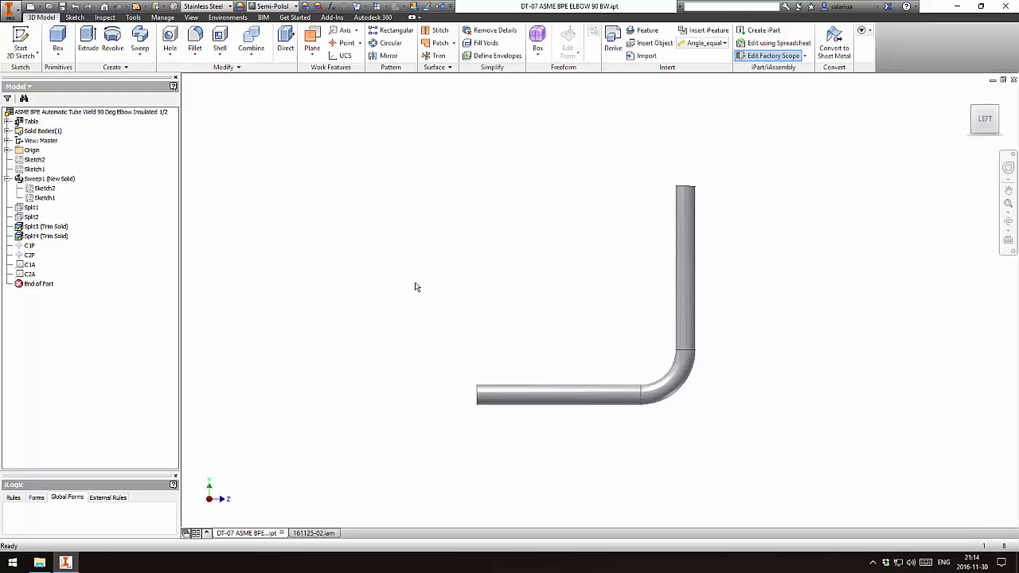
{"action": "left_click_drag", "start_coordinate": [49, 289], "coordinate": [54, 204]}
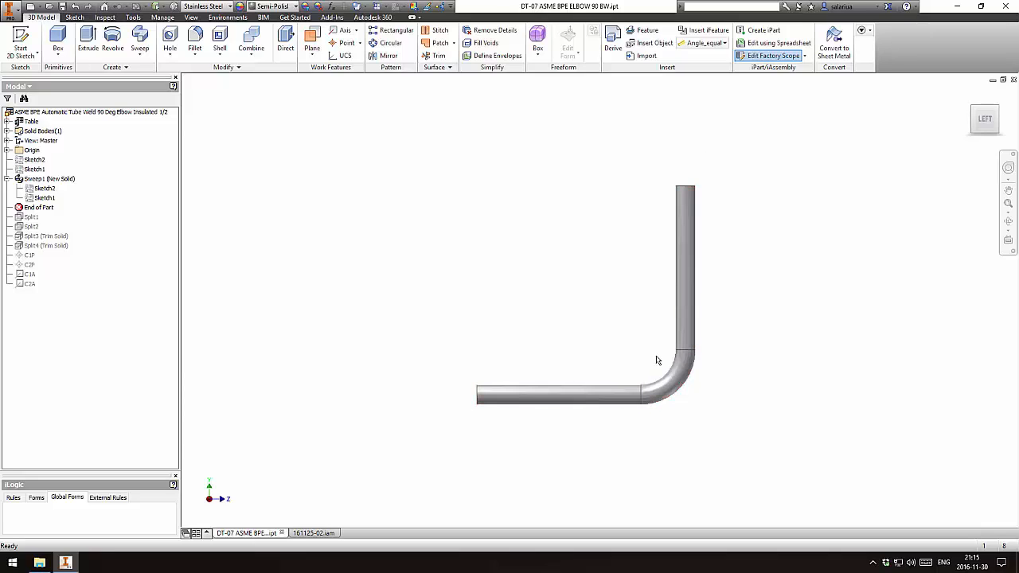
Step: Switch to assembly 161125-02, edit Route01 and add a vertical segment about 106 mm long downward from the sloped segment's free end
{"action": "left_click", "coordinate": [317, 529]}
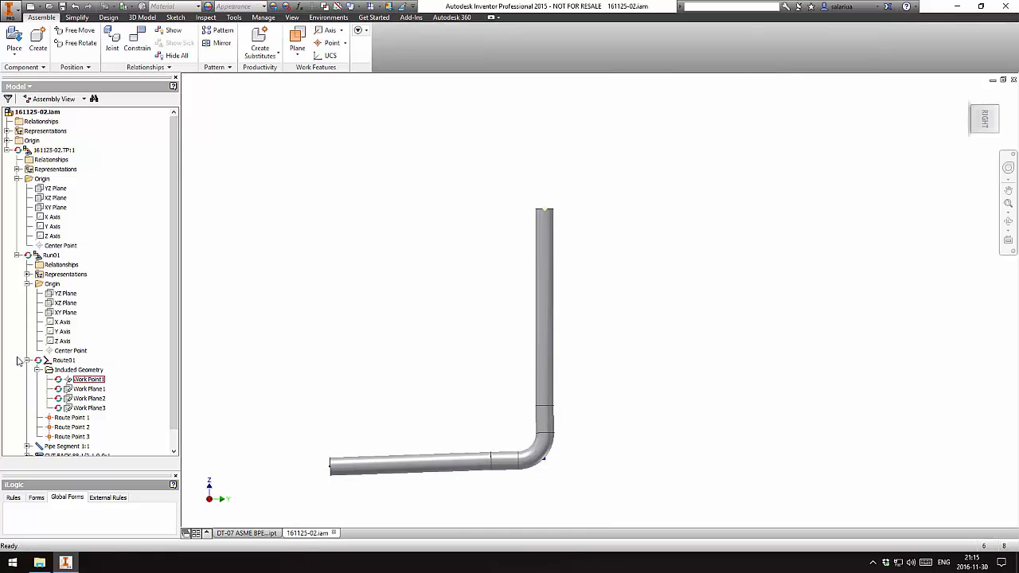
{"action": "double_click", "coordinate": [57, 363]}
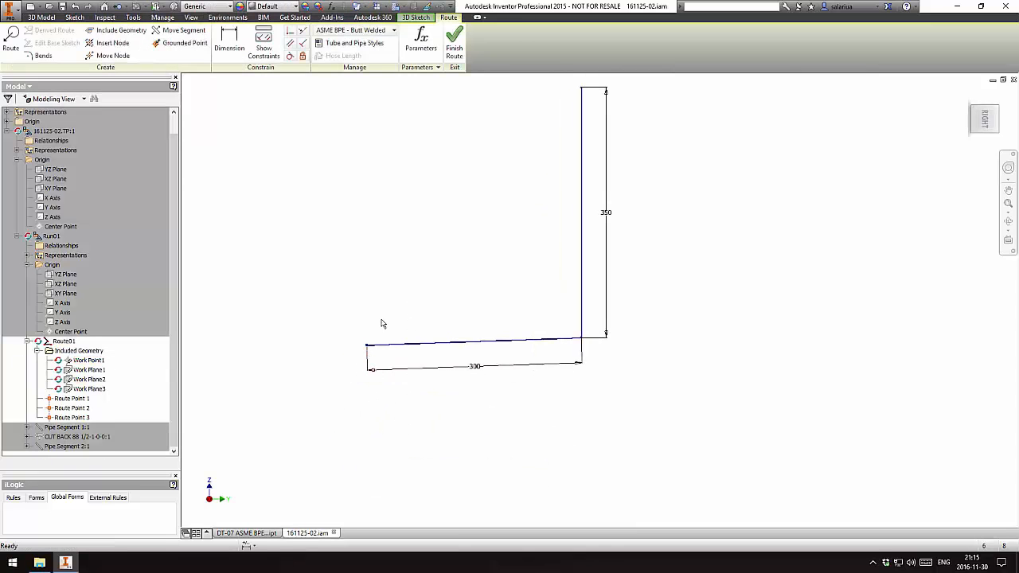
{"action": "key", "text": "r"}
{"action": "left_click", "coordinate": [367, 345]}
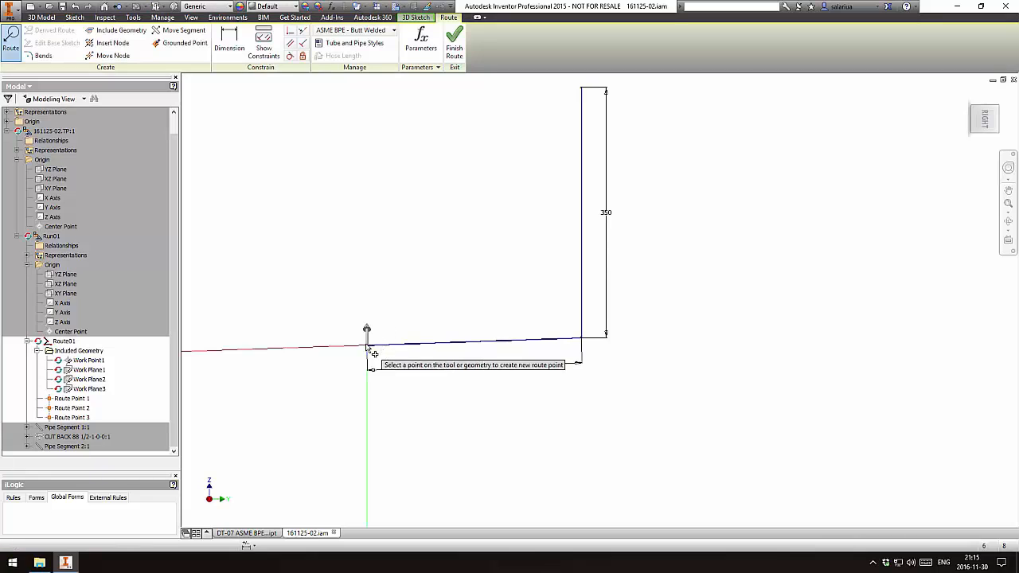
{"action": "left_click", "coordinate": [367, 423]}
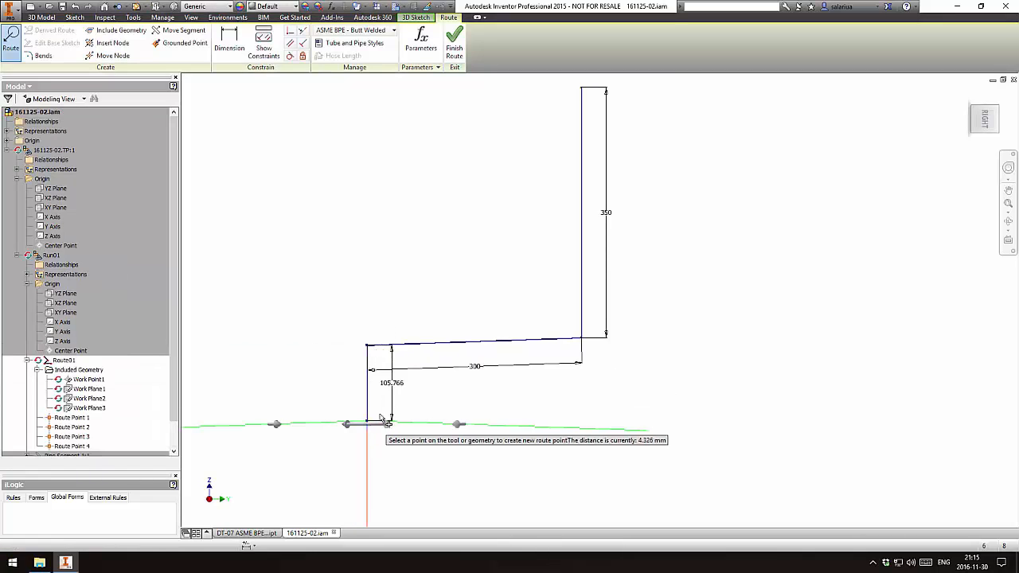
Step: Try to add a sloped segment about 109 mm, then about 163 mm long from the lower end of the new vertical segment
{"action": "left_click", "coordinate": [290, 426]}
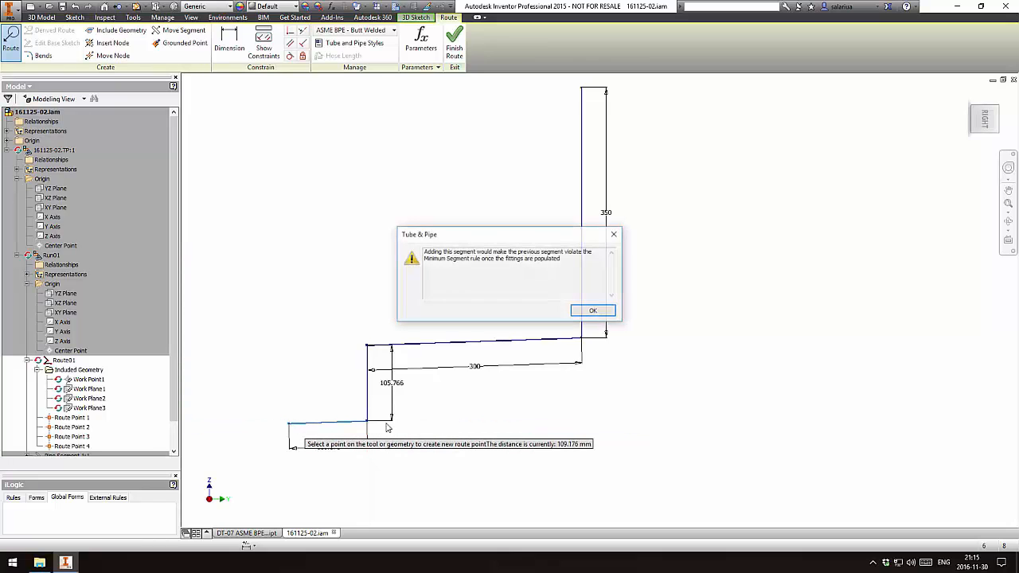
{"action": "left_click", "coordinate": [589, 309]}
{"action": "left_click", "coordinate": [250, 426]}
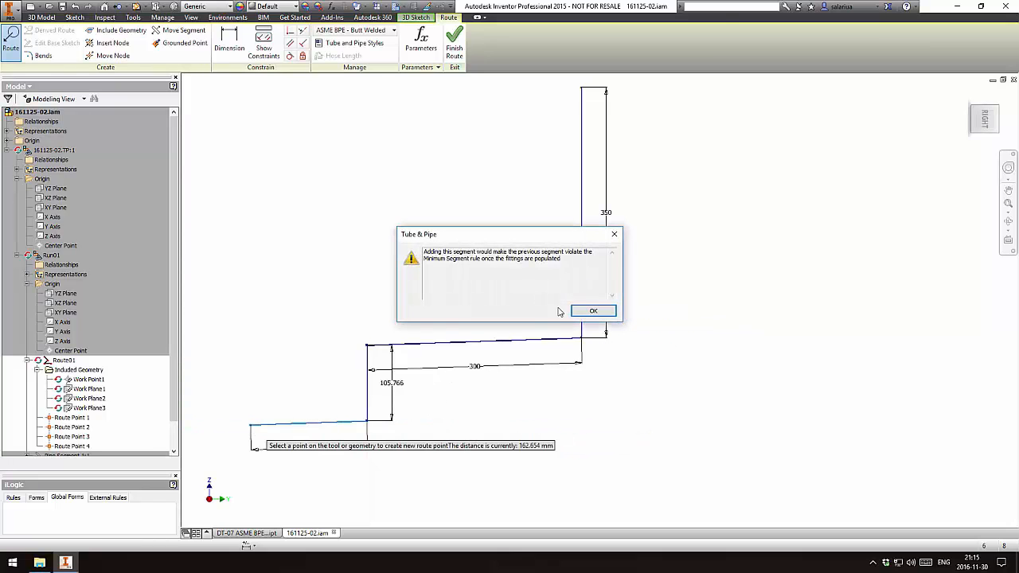
{"action": "left_click", "coordinate": [593, 310]}
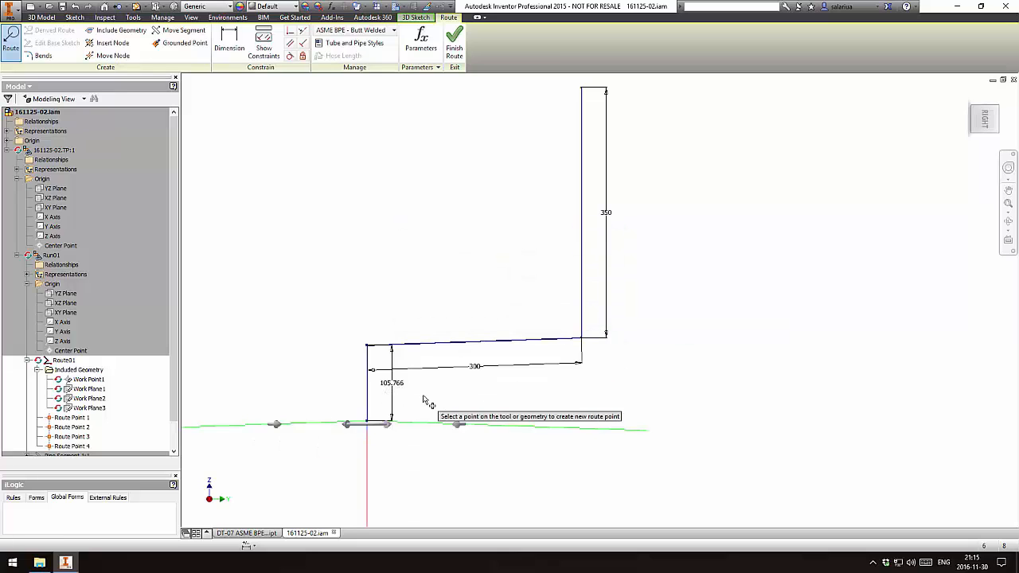
{"action": "key", "text": "Escape"}
Step: Compare the DT-07 elbow part's bend and straight legs with the short vertical segment of the assembly route
{"action": "left_click", "coordinate": [263, 533]}
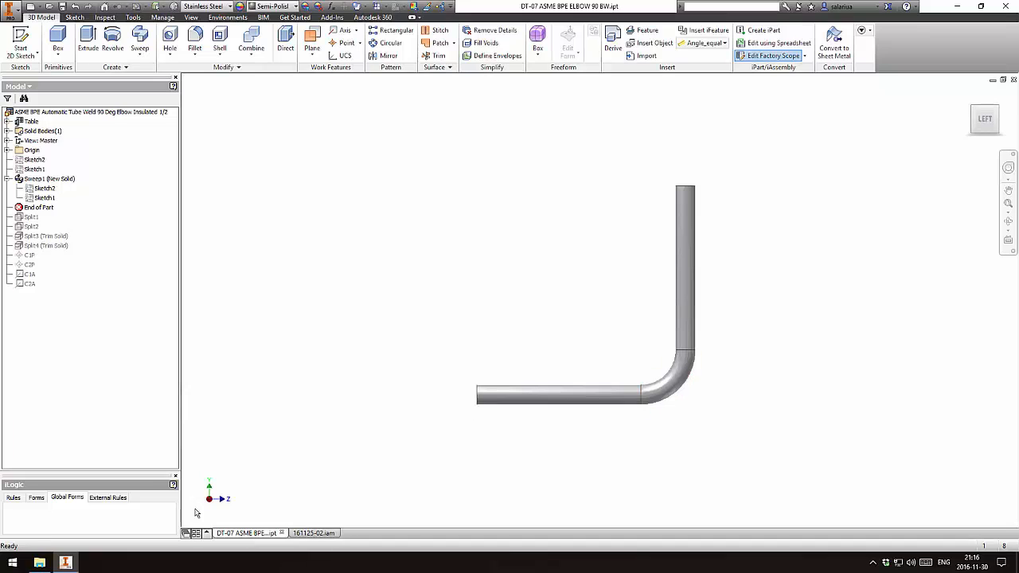
{"action": "left_click", "coordinate": [313, 533]}
{"action": "left_click_drag", "start_coordinate": [432, 405], "coordinate": [397, 390]}
{"action": "left_click", "coordinate": [245, 533]}
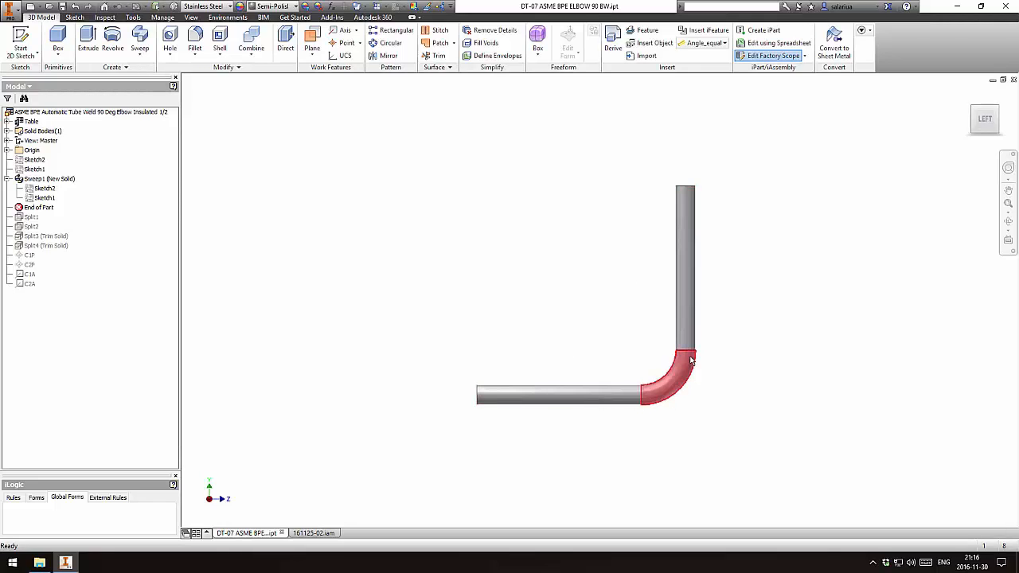
{"action": "left_click", "coordinate": [314, 533]}
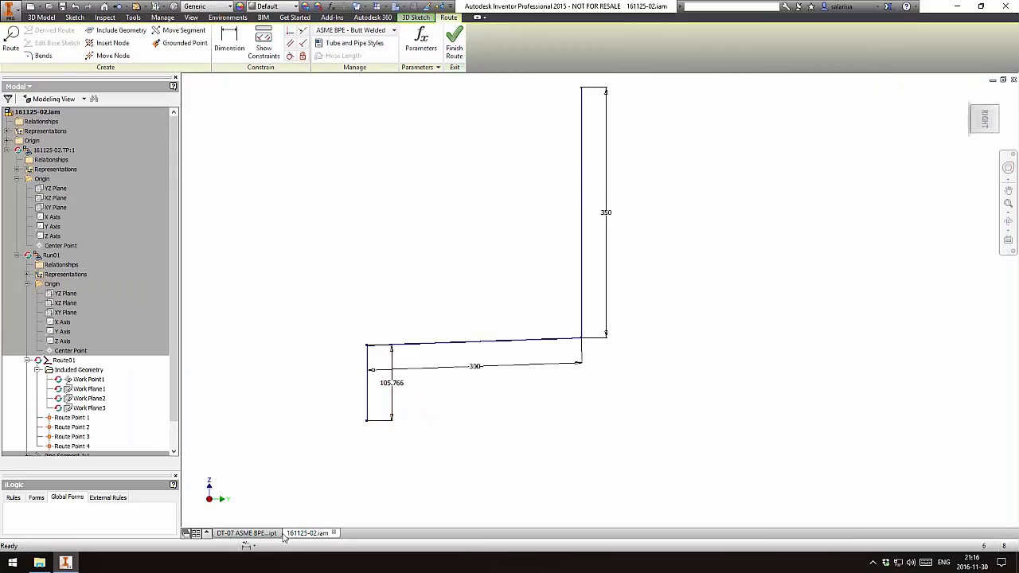
{"action": "left_click", "coordinate": [254, 534]}
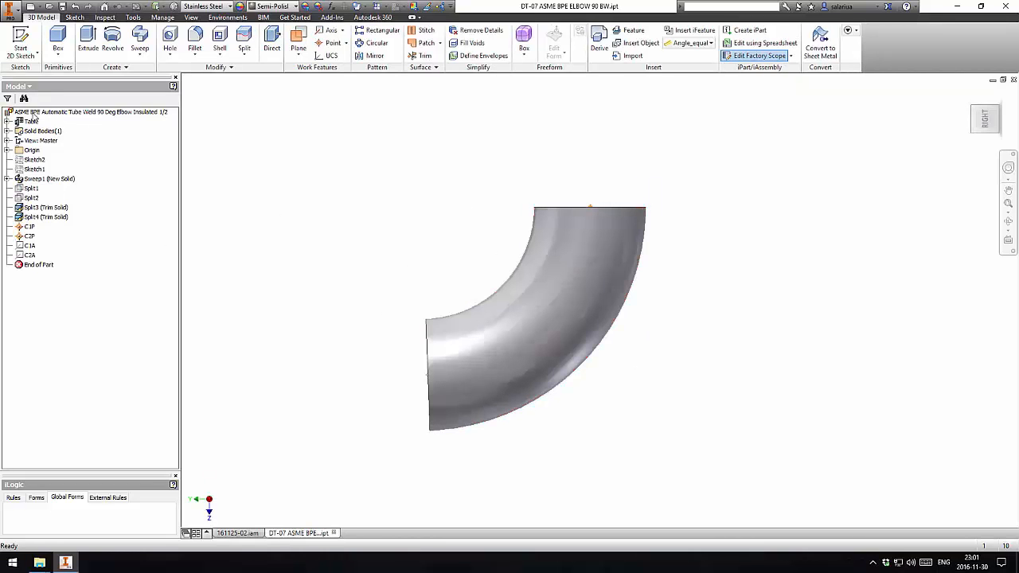
Step: Activate the ND1 = 1 member of the elbow family and review its model and user parameters
{"action": "double_click", "coordinate": [30, 121]}
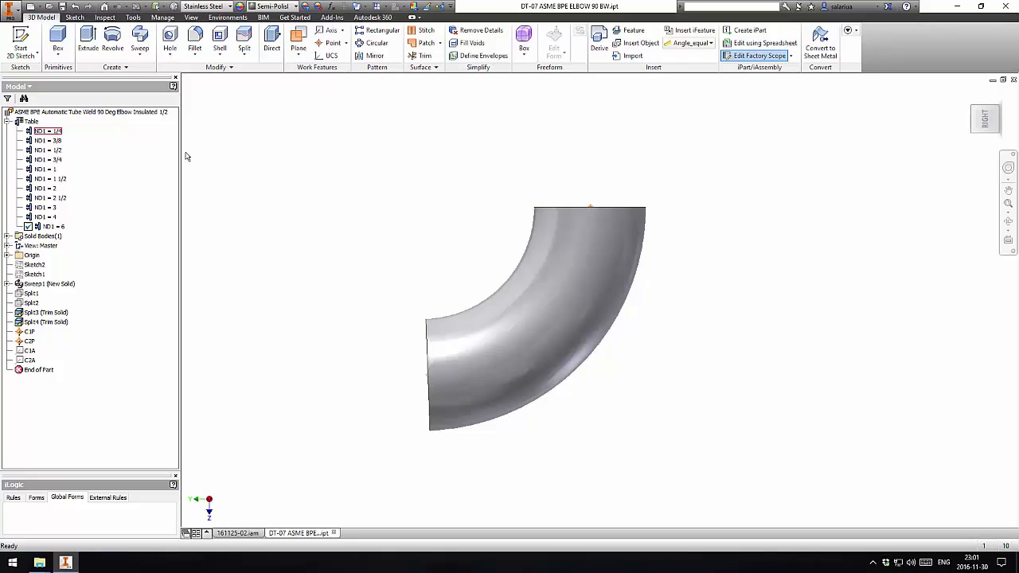
{"action": "left_click", "coordinate": [49, 169]}
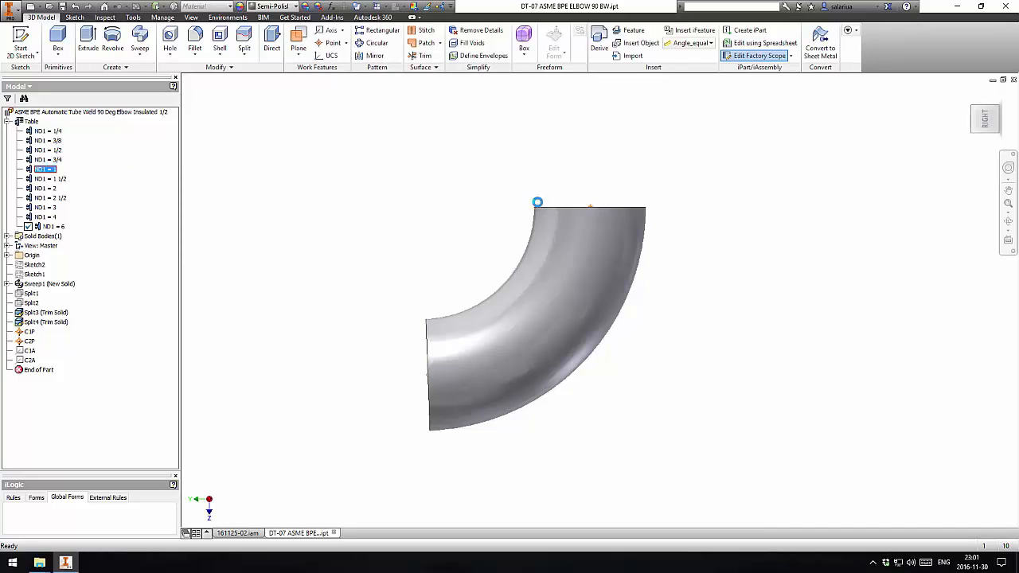
{"action": "left_click", "coordinate": [332, 6]}
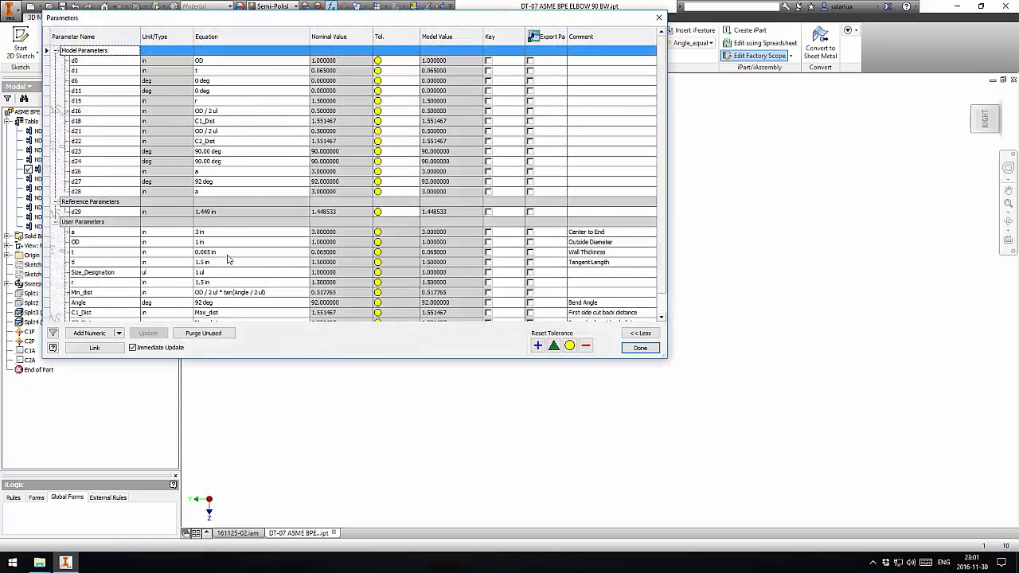
{"action": "scroll", "coordinate": [271, 299], "scroll_direction": "down", "scroll_amount": 1}
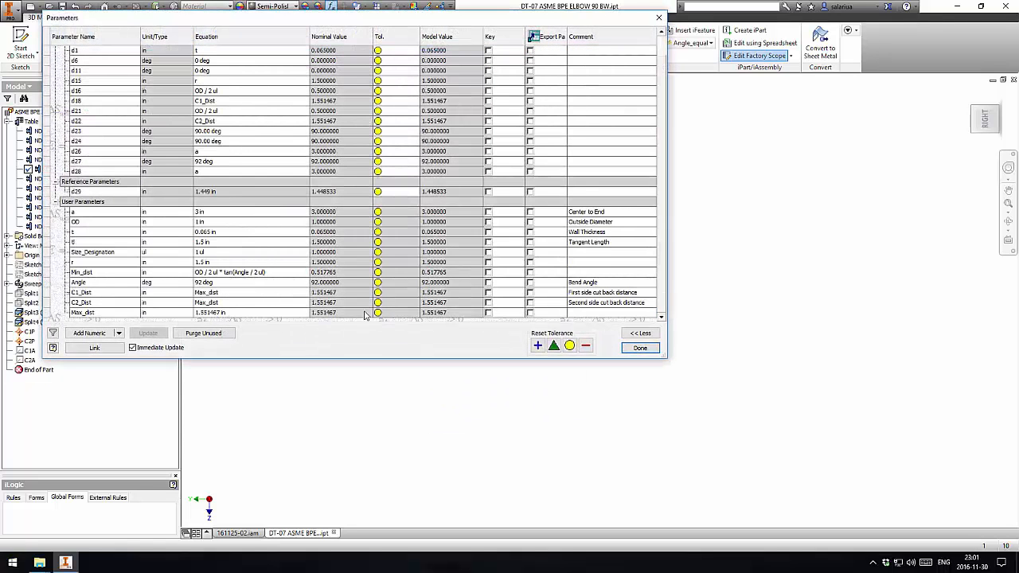
{"action": "left_click", "coordinate": [638, 349]}
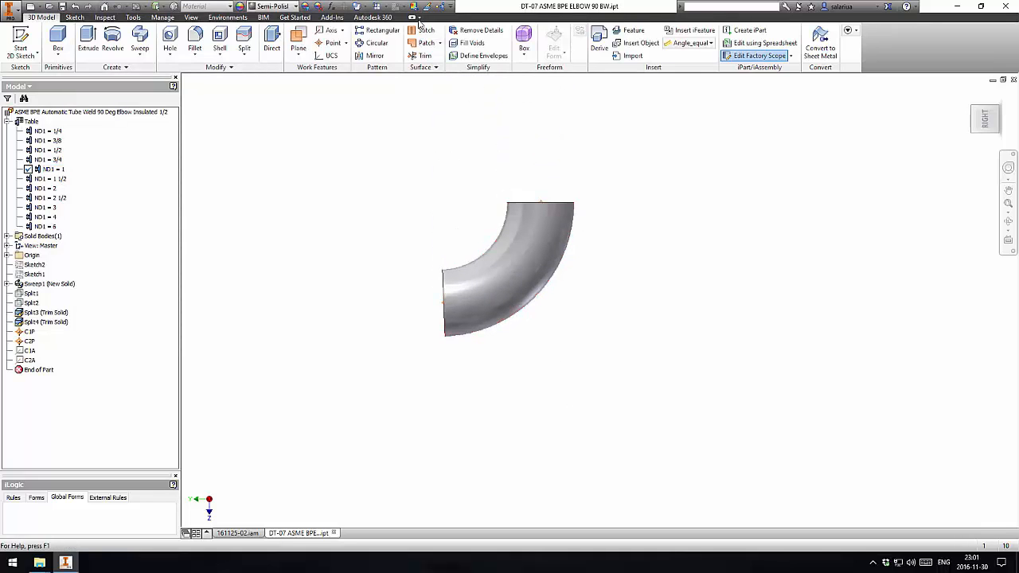
Step: Start publishing the elbow to My Library in English under the Elbows category, with both nominal sizes mapped to ND1
{"action": "left_click", "coordinate": [441, 7]}
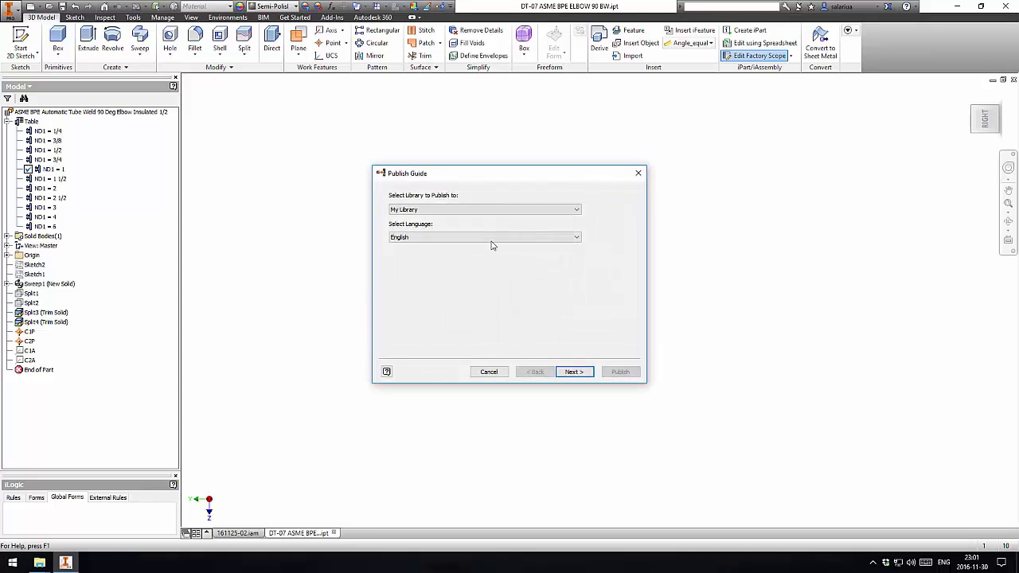
{"action": "left_click", "coordinate": [577, 376]}
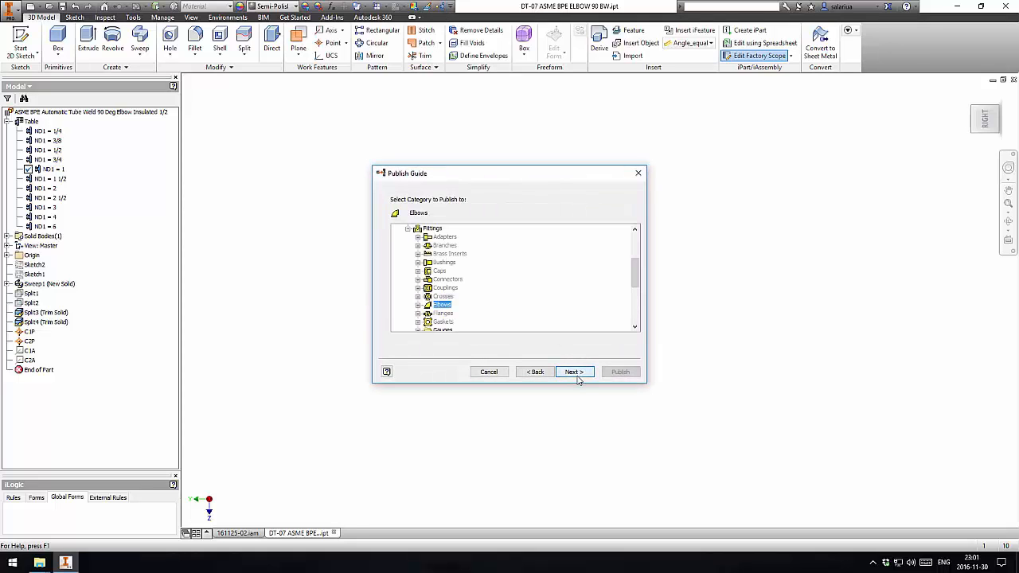
{"action": "left_click", "coordinate": [576, 373]}
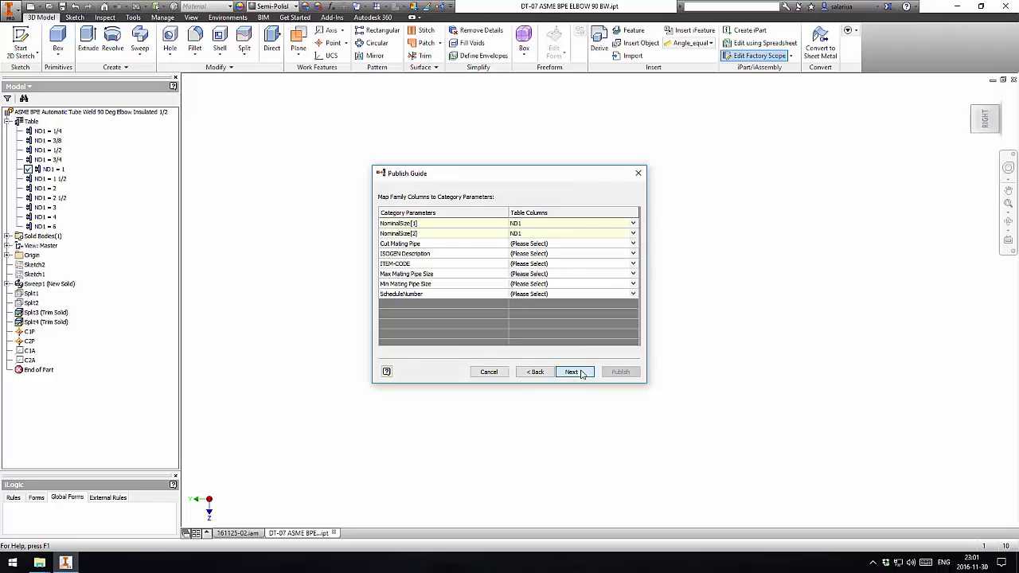
{"action": "left_click", "coordinate": [579, 371]}
Step: Add C1_Dist and C2_Dist to the family key columns and order them as ND1, C1_Dist, C2_Dist
{"action": "double_click", "coordinate": [416, 235]}
{"action": "double_click", "coordinate": [416, 241]}
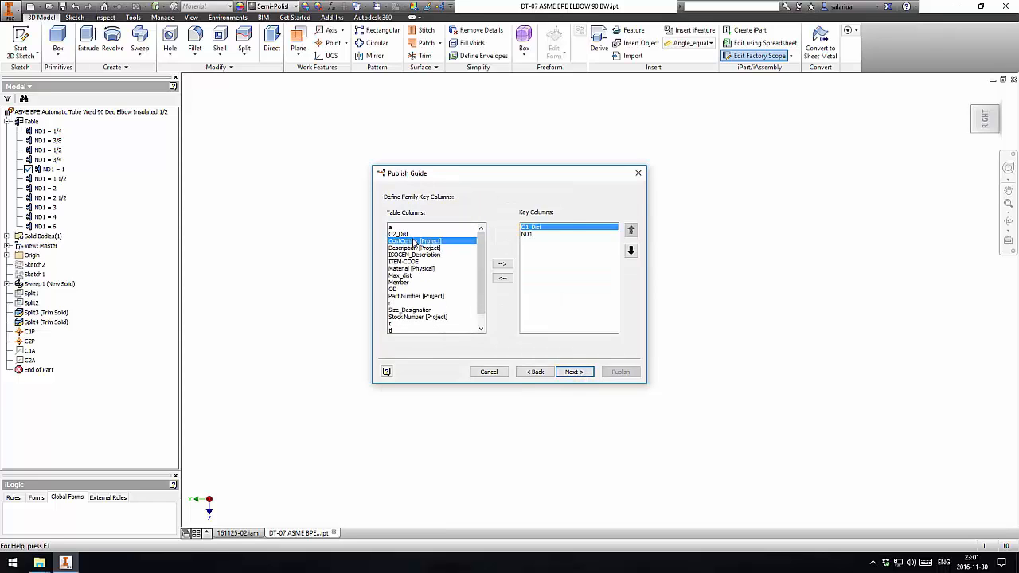
{"action": "double_click", "coordinate": [541, 230]}
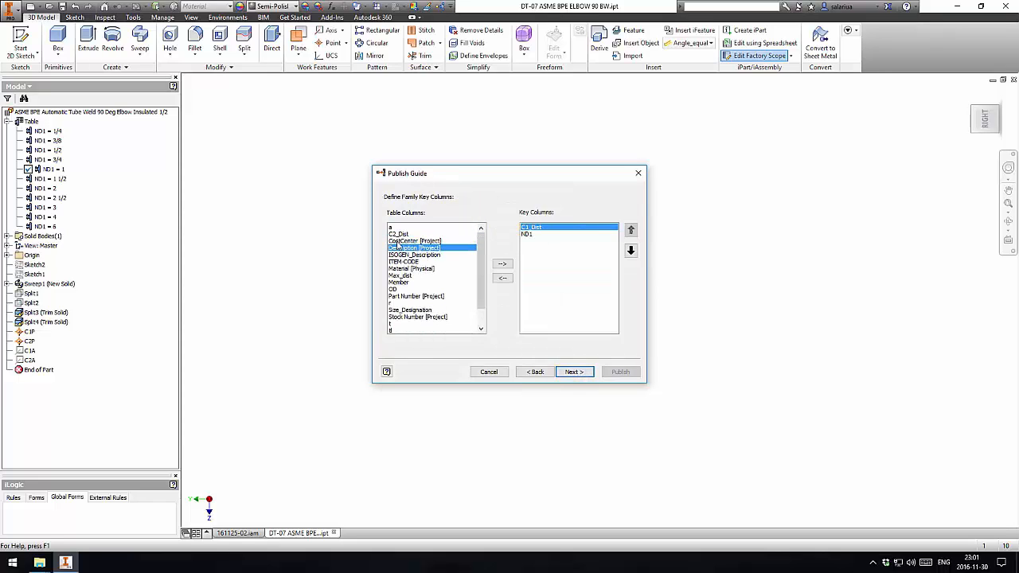
{"action": "double_click", "coordinate": [398, 234]}
{"action": "left_click", "coordinate": [630, 230]}
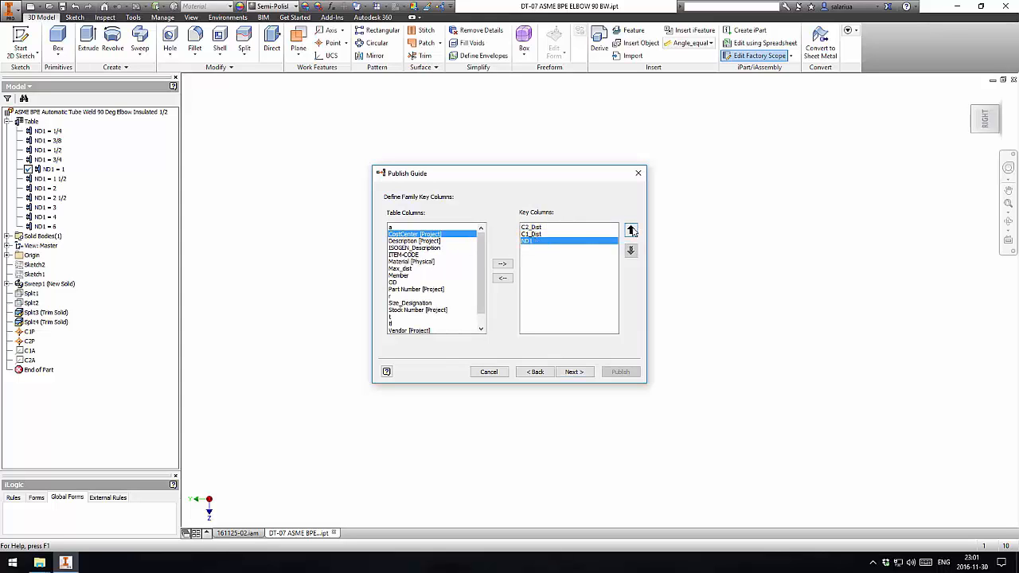
{"action": "left_click", "coordinate": [630, 230]}
{"action": "left_click", "coordinate": [631, 230]}
{"action": "left_click", "coordinate": [549, 241]}
{"action": "left_click", "coordinate": [631, 230]}
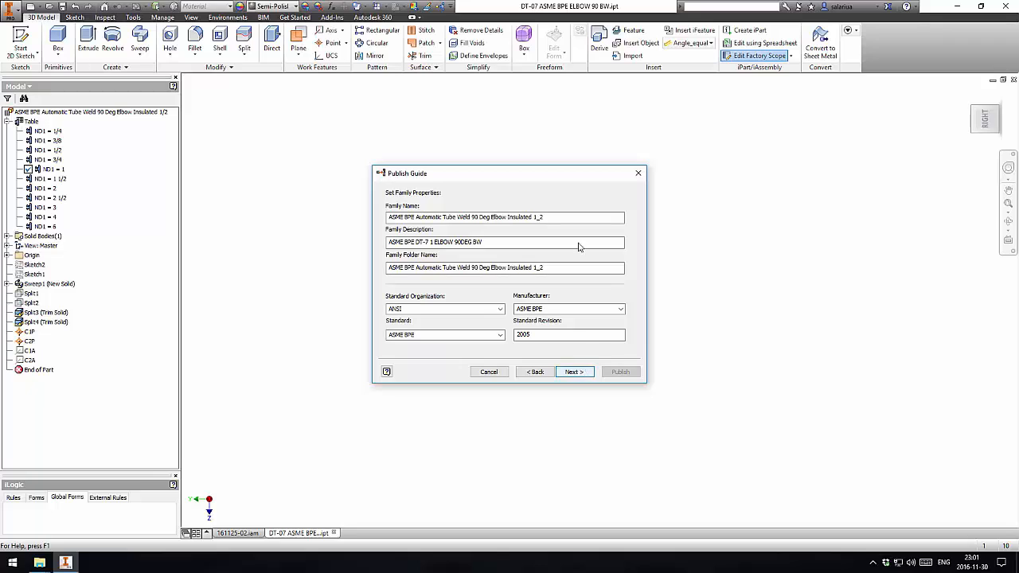
Step: Set the family name, description and folder name to 92, and publish the family with the default thumbnail
{"action": "left_click_drag", "start_coordinate": [575, 219], "coordinate": [295, 197]}
{"action": "type", "text": "9"}
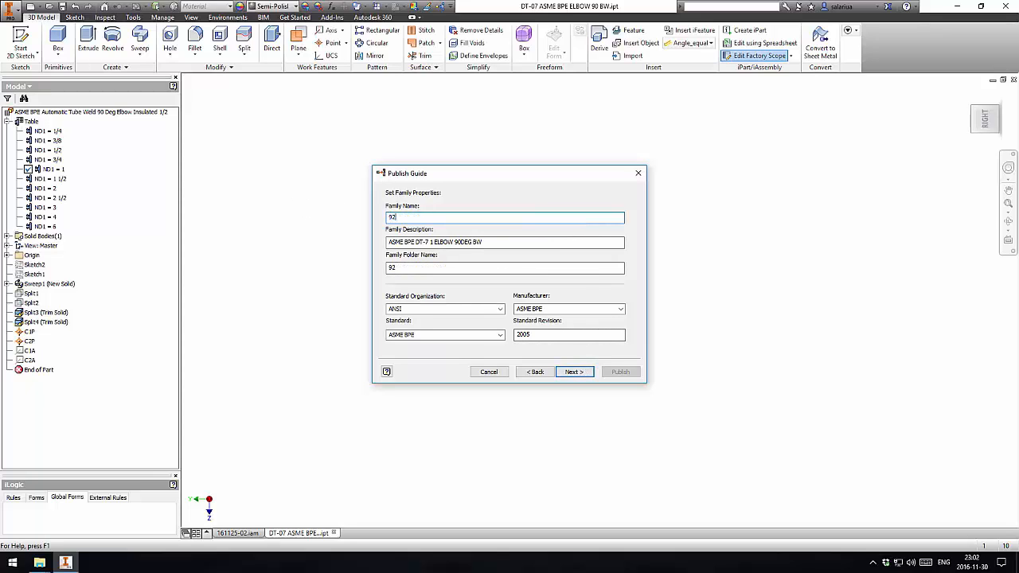
{"action": "type", "text": "2"}
{"action": "key", "text": "Tab"}
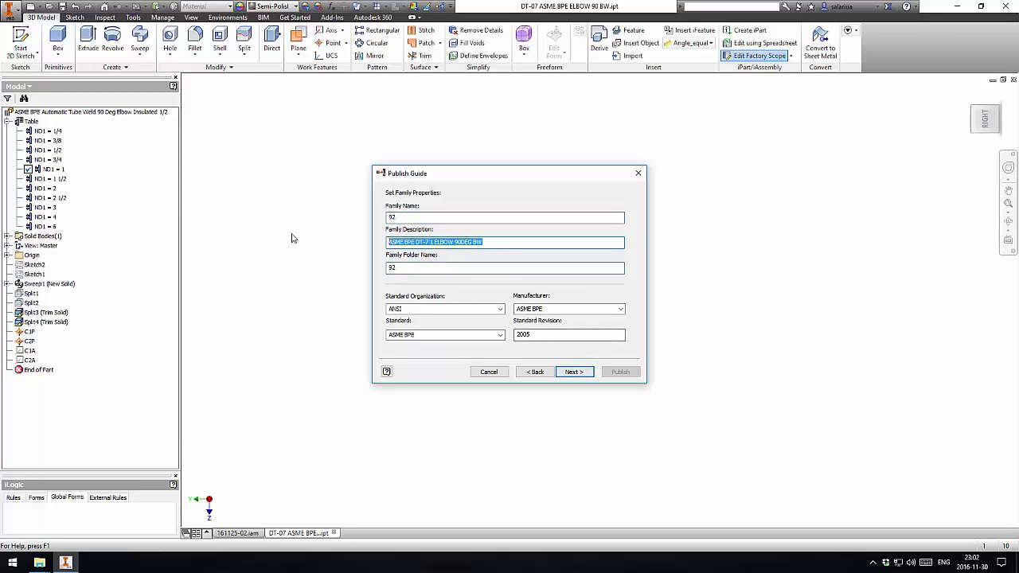
{"action": "type", "text": "92"}
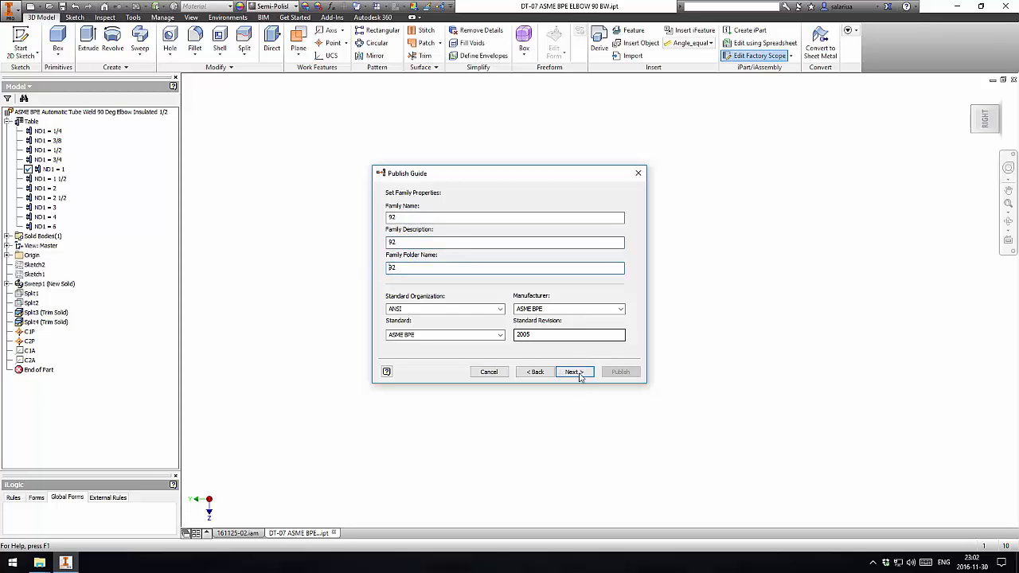
{"action": "left_click", "coordinate": [579, 374]}
{"action": "left_click", "coordinate": [629, 373]}
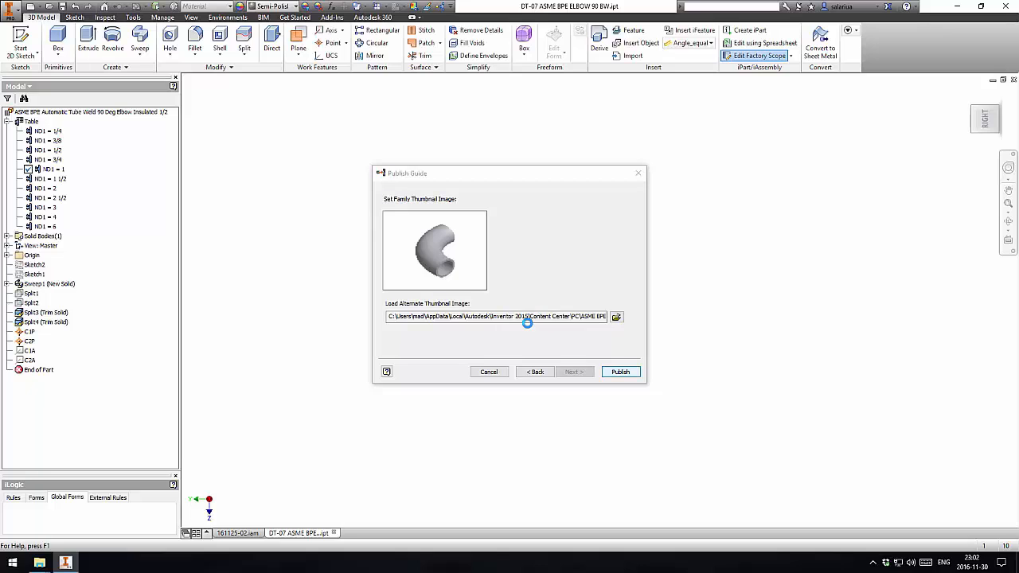
{"action": "left_click", "coordinate": [532, 316]}
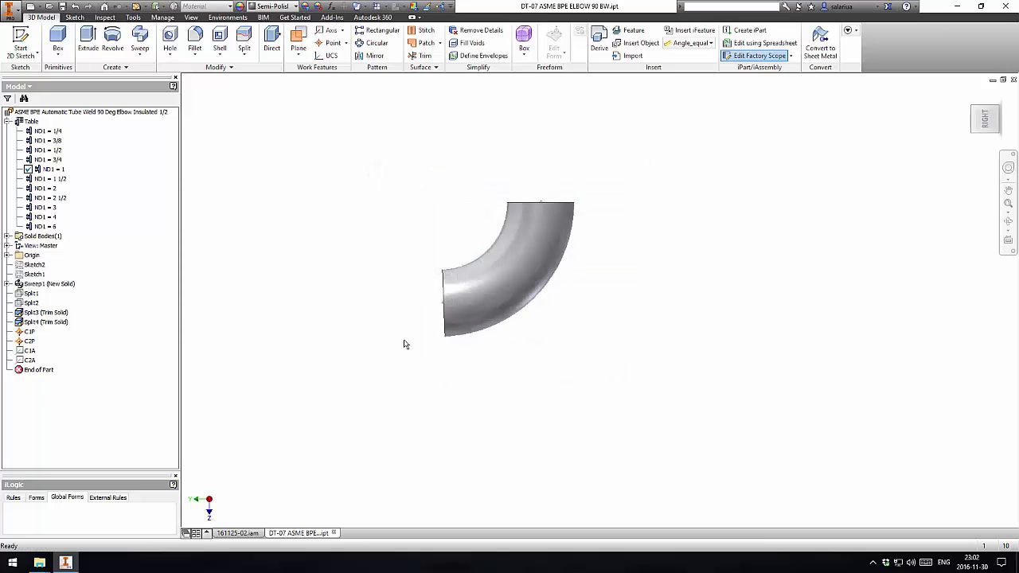
Step: Open the family table of the published 92 elbow in the Content Center Editor and find the C1_Dist and C2_Dist columns
{"action": "left_click", "coordinate": [427, 7]}
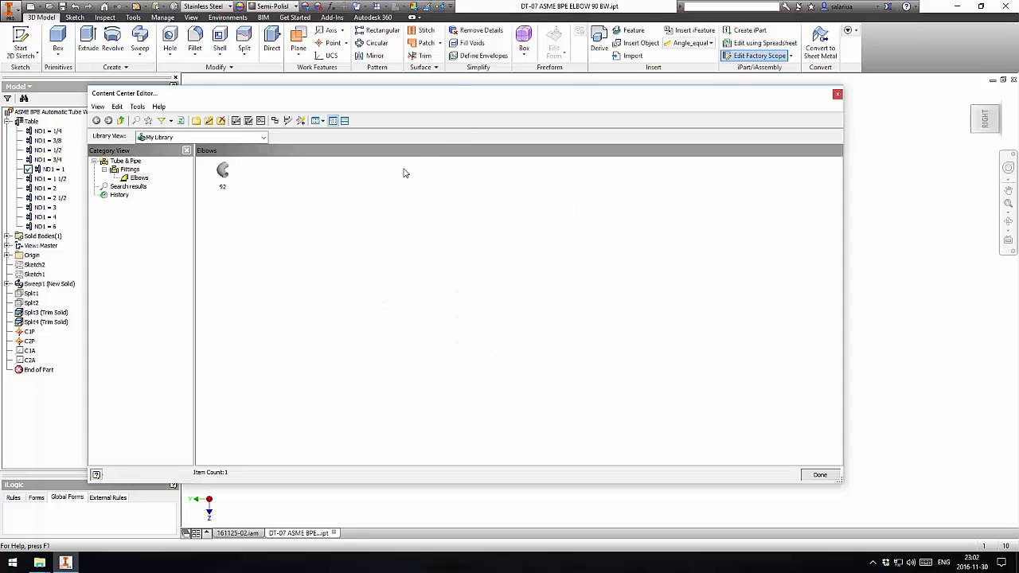
{"action": "right_click", "coordinate": [223, 184]}
{"action": "left_click", "coordinate": [278, 193]}
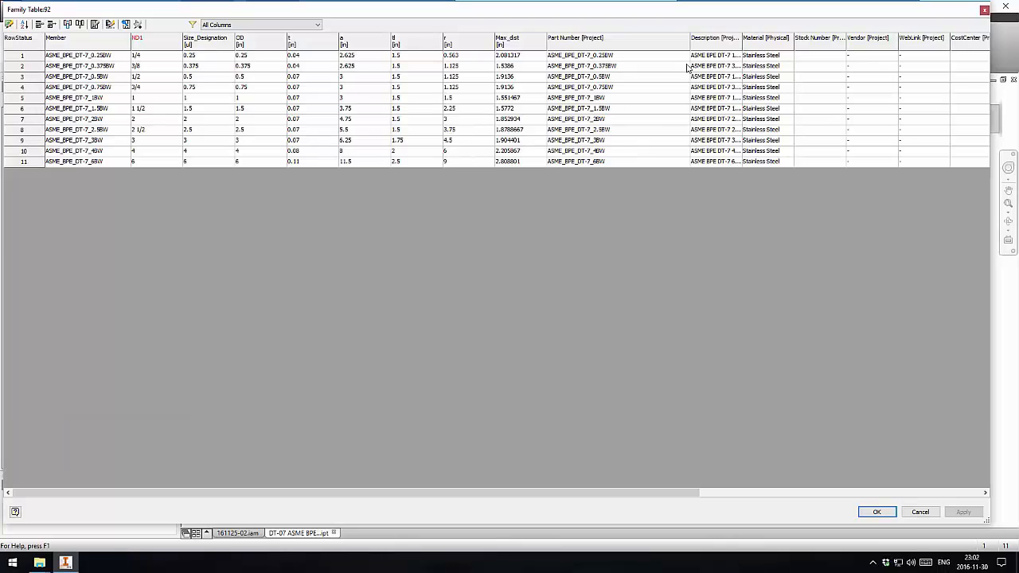
{"action": "left_click_drag", "start_coordinate": [541, 504], "coordinate": [751, 503]}
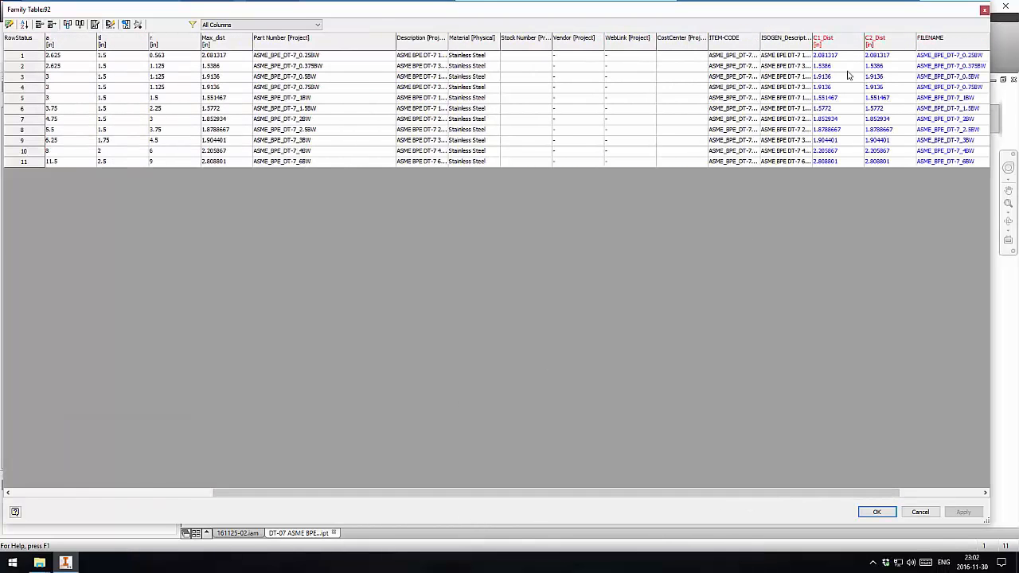
Step: Set the units of the C1_Dist column to mm and copy its {Max_dist} expression
{"action": "left_click", "coordinate": [843, 44]}
{"action": "right_click", "coordinate": [842, 45]}
{"action": "left_click", "coordinate": [876, 116]}
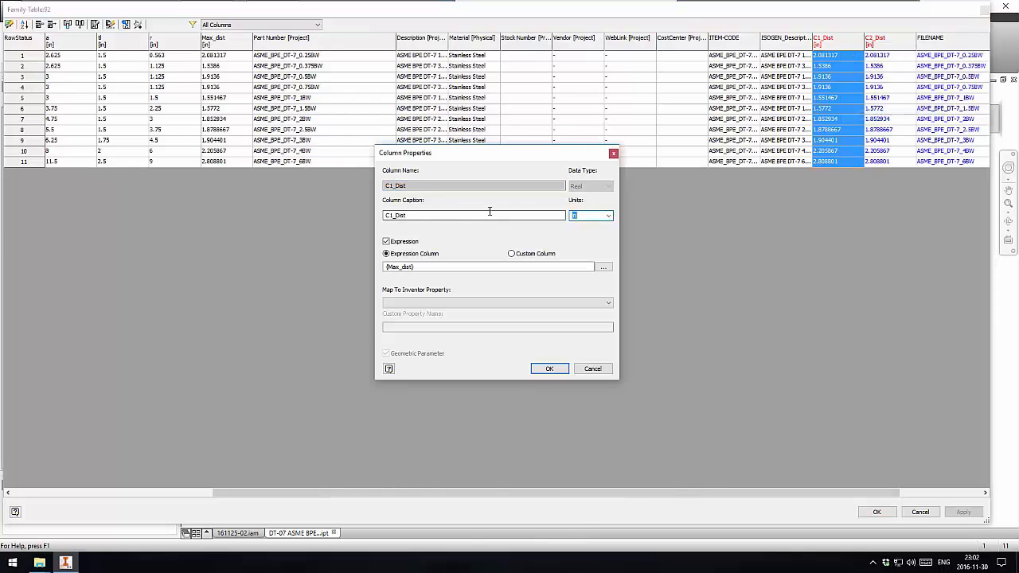
{"action": "left_click", "coordinate": [592, 215]}
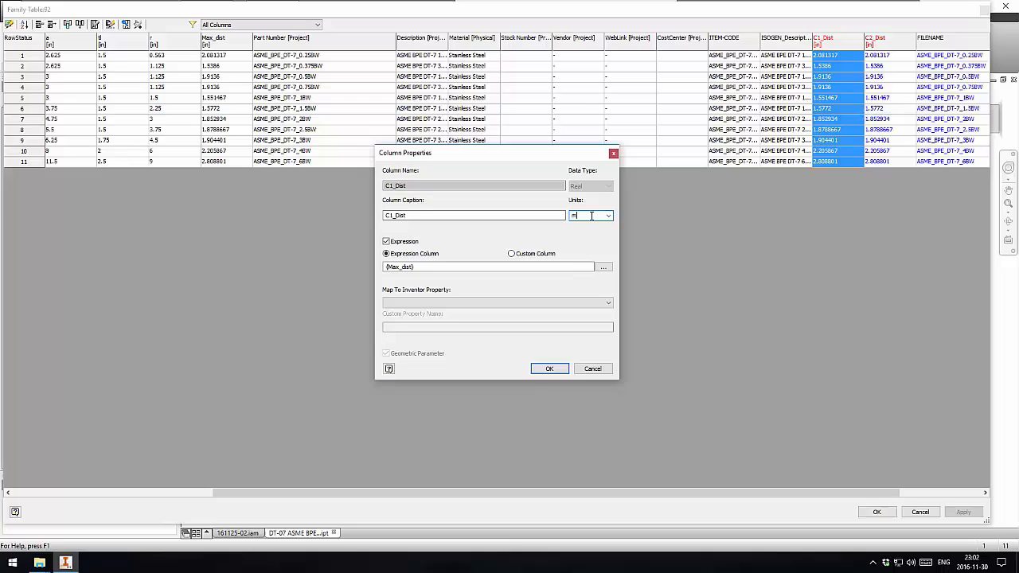
{"action": "left_click", "coordinate": [538, 266]}
{"action": "left_click_drag", "start_coordinate": [430, 267], "coordinate": [297, 266]}
{"action": "key", "text": "ctrl+c"}
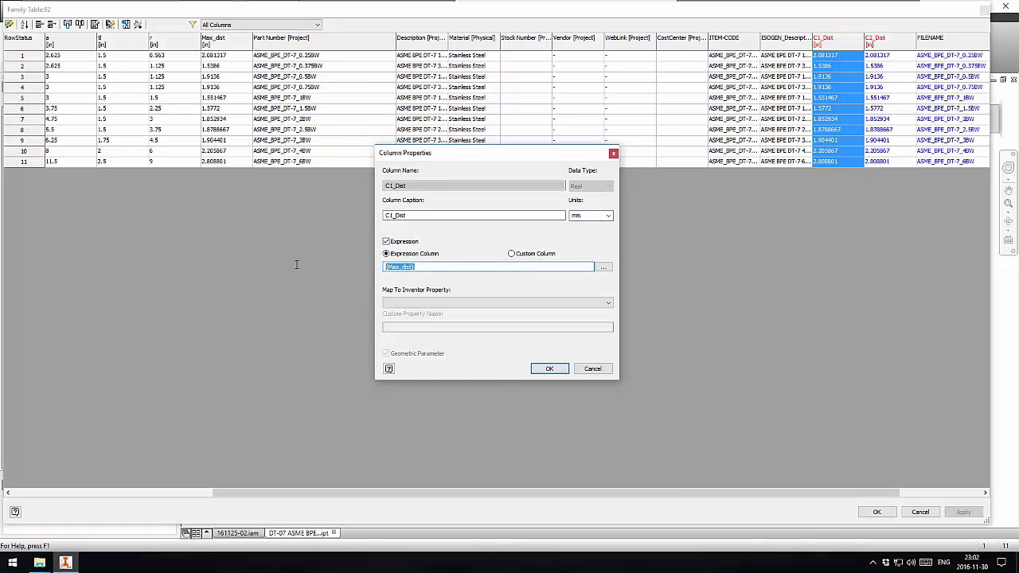
Step: Make C1_Dist a custom column ranging from 0 to 3 inclusive, with an increment of 1 and a default of 2
{"action": "left_click", "coordinate": [533, 254]}
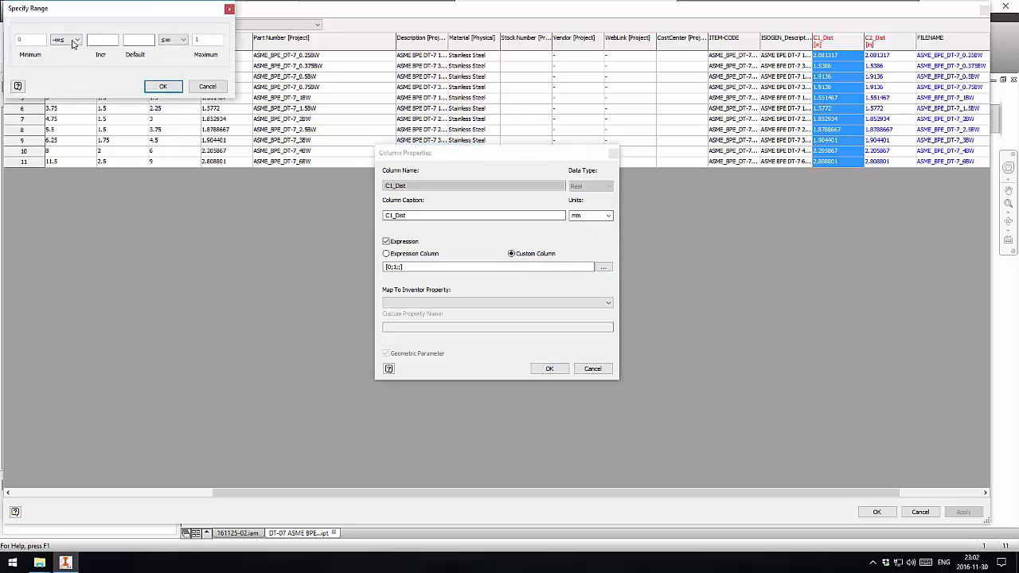
{"action": "left_click", "coordinate": [66, 39]}
{"action": "left_click", "coordinate": [57, 48]}
{"action": "left_click", "coordinate": [67, 40]}
{"action": "left_click", "coordinate": [67, 56]}
{"action": "left_click", "coordinate": [103, 39]}
{"action": "type", "text": "mm"}
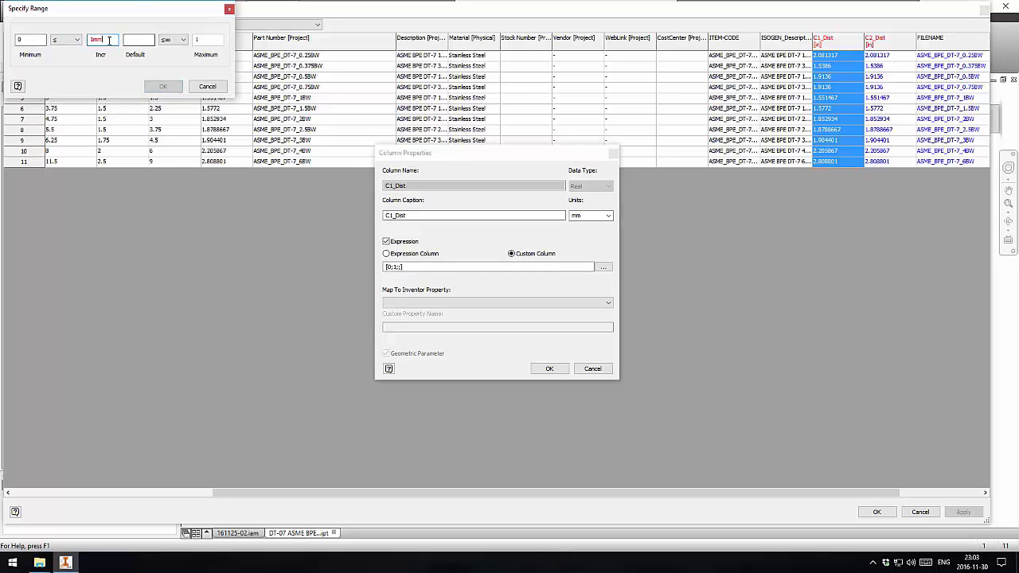
{"action": "key", "text": "BackSpace"}
{"action": "left_click", "coordinate": [142, 41]}
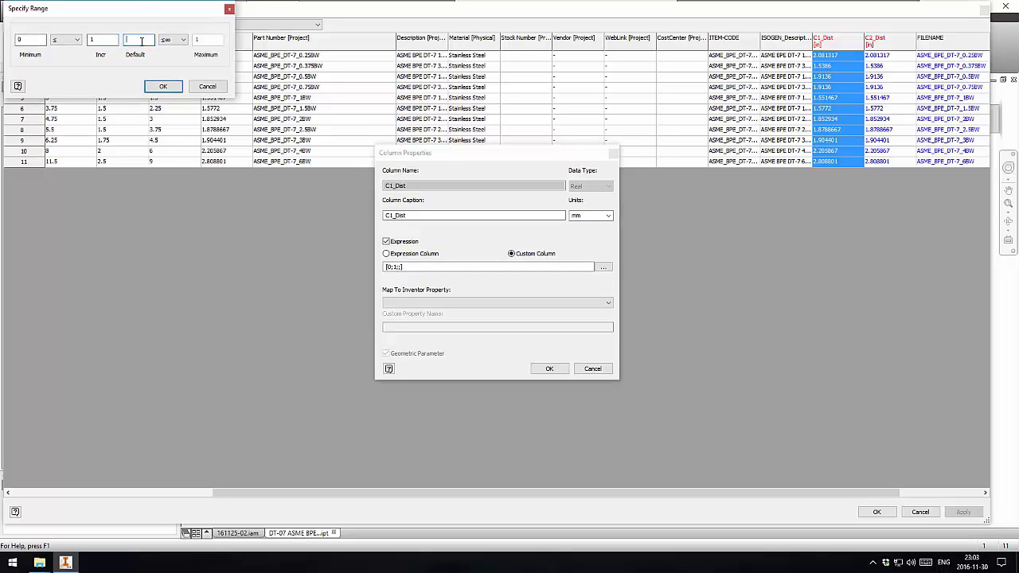
{"action": "left_click", "coordinate": [173, 40]}
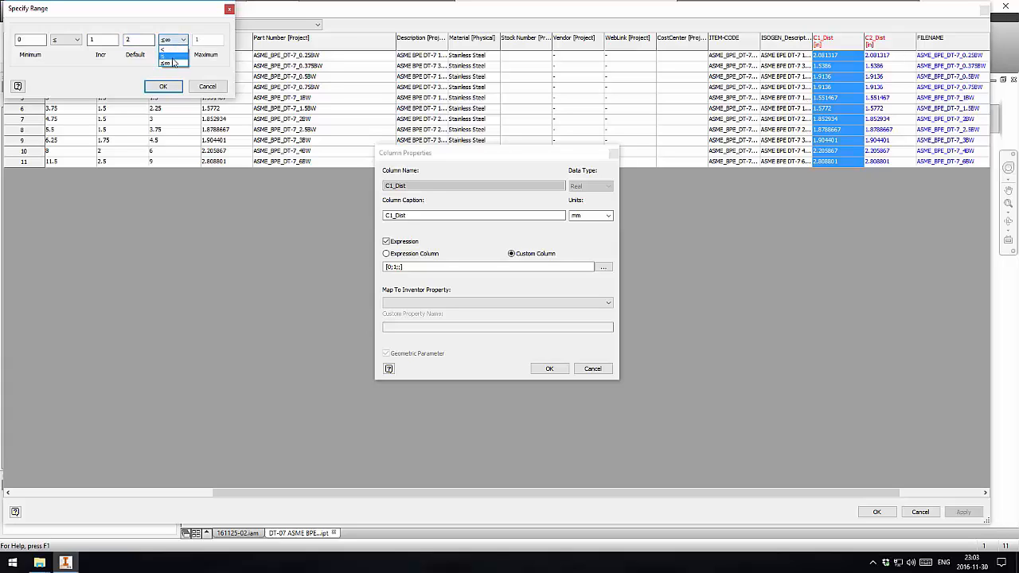
{"action": "left_click", "coordinate": [169, 54]}
{"action": "left_click", "coordinate": [210, 41]}
{"action": "double_click", "coordinate": [209, 41]}
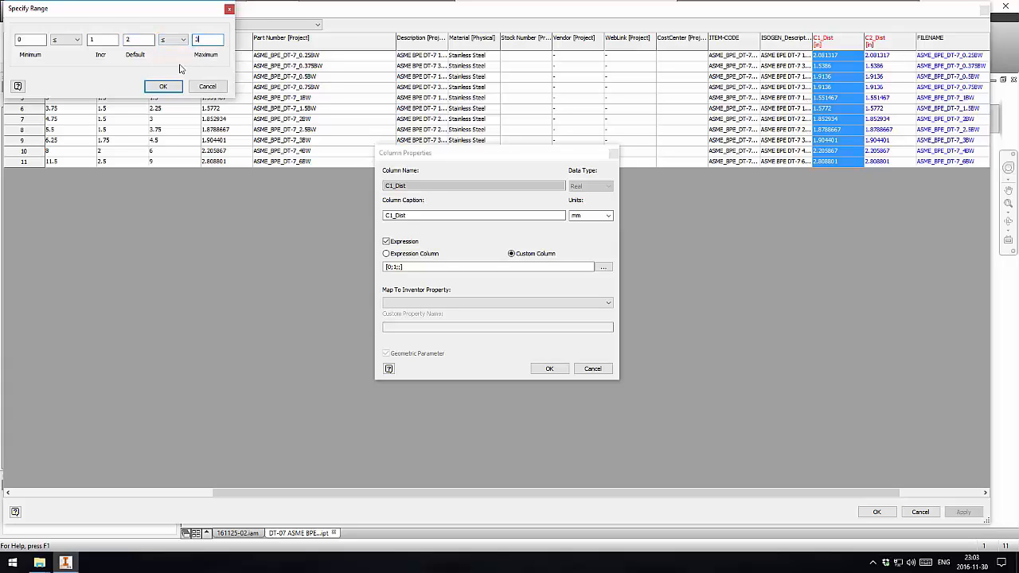
{"action": "type", "text": "5"}
{"action": "left_click", "coordinate": [162, 86]}
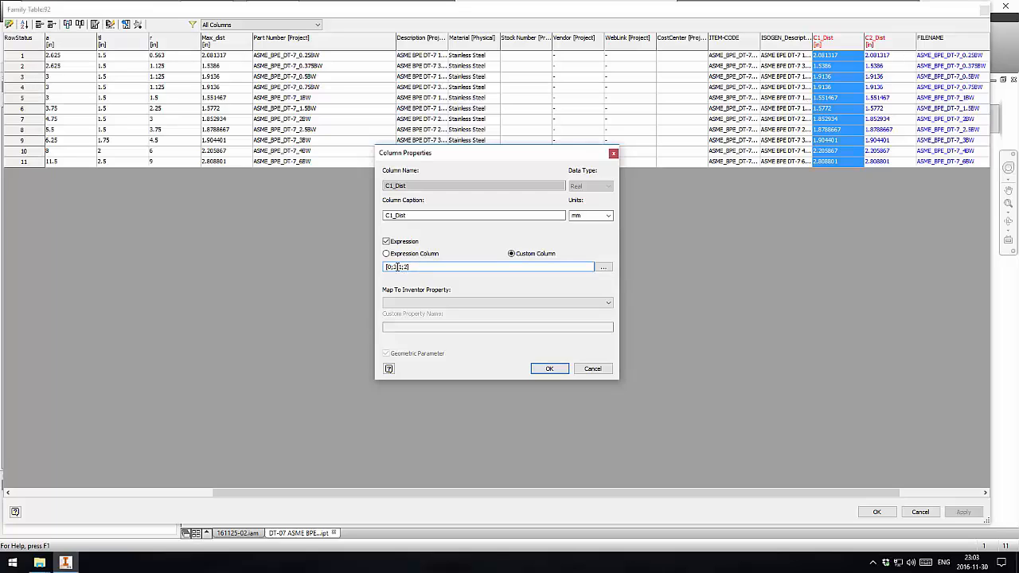
Step: Replace the maximum and default in the C1_Dist range to give [0;{Max_dist};1;{Max_dist}], copy the full expression and accept the column properties
{"action": "key", "text": "ctrl+v"}
{"action": "key", "text": "ctrl+v"}
{"action": "left_click_drag", "start_coordinate": [534, 270], "coordinate": [308, 257]}
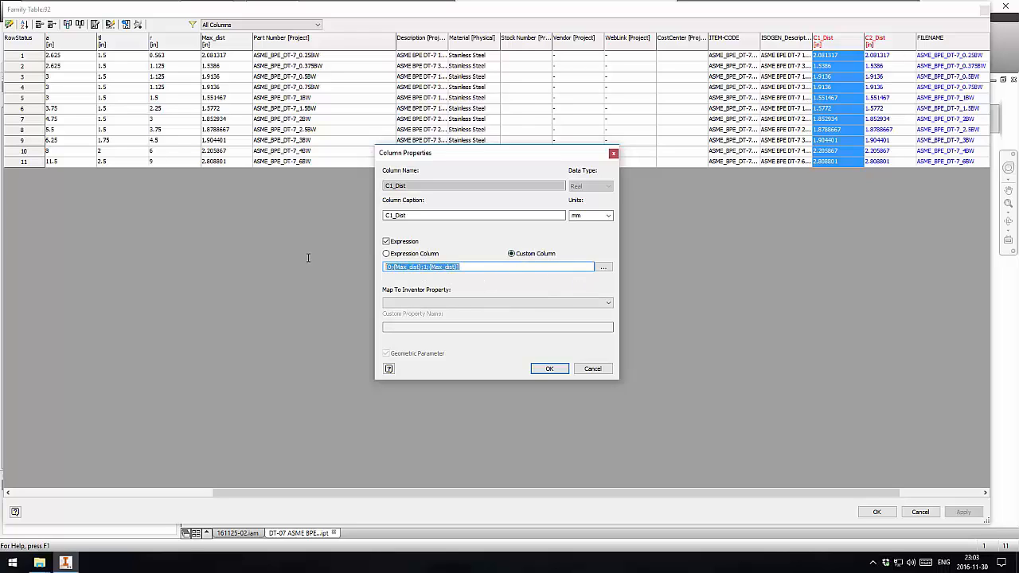
{"action": "left_click", "coordinate": [537, 369]}
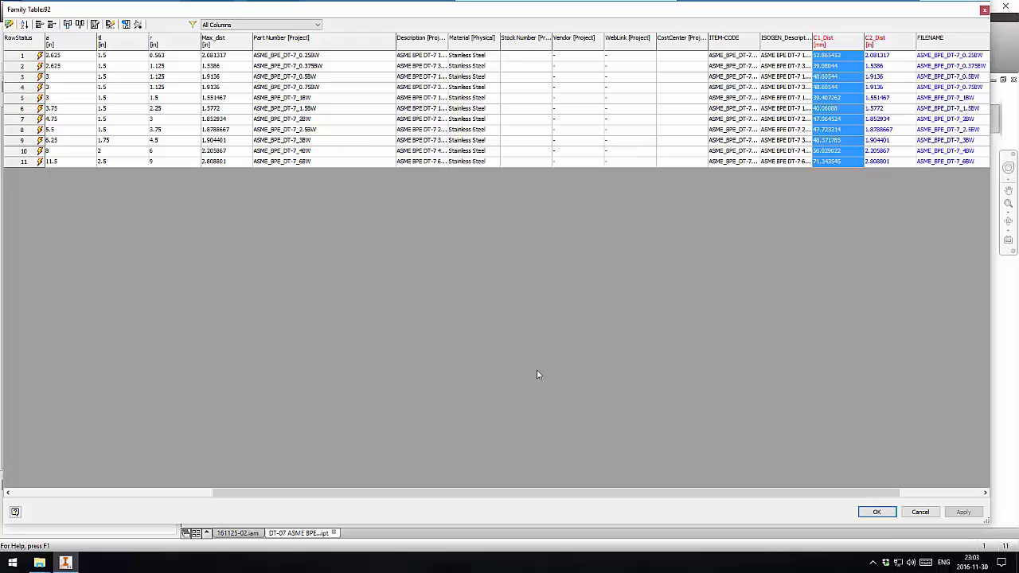
Step: Make C2_Dist a custom column using the copied expression [0;{Max_dist};1;{Max_dist}]
{"action": "right_click", "coordinate": [887, 51]}
{"action": "left_click", "coordinate": [924, 121]}
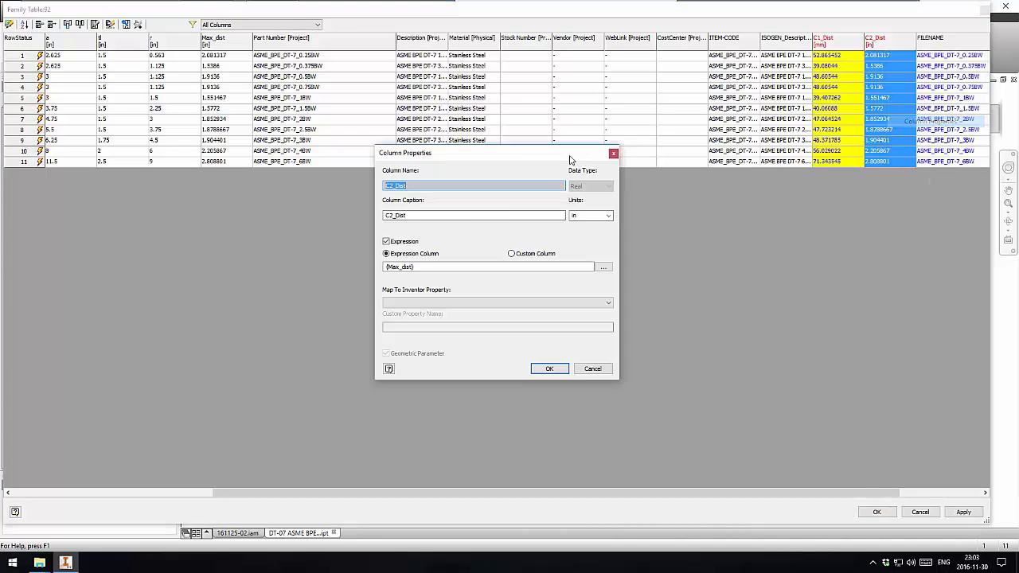
{"action": "left_click", "coordinate": [511, 254]}
{"action": "left_click_drag", "start_coordinate": [558, 268], "coordinate": [332, 270]}
{"action": "key", "text": "ctrl+v"}
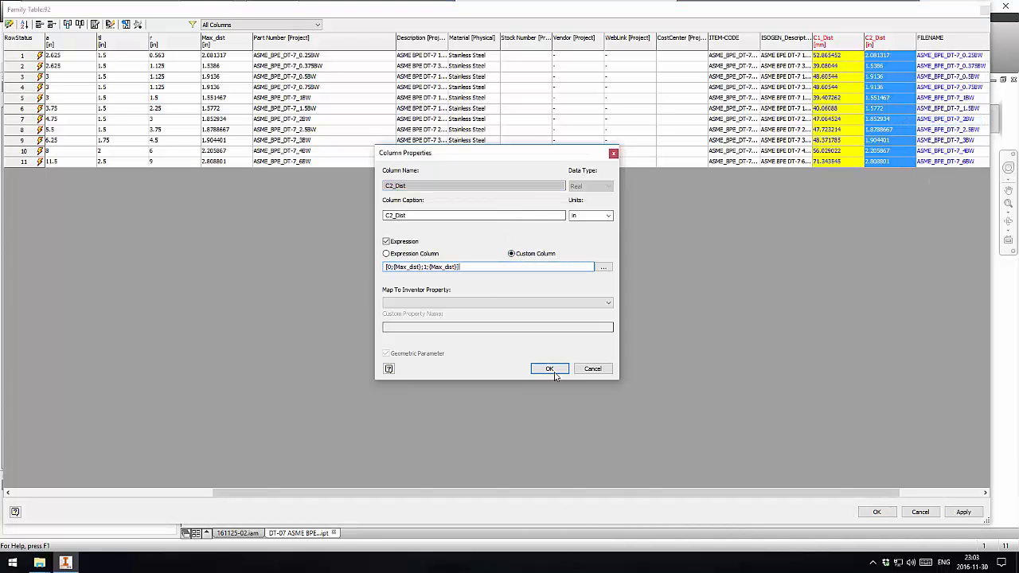
{"action": "left_click", "coordinate": [549, 369]}
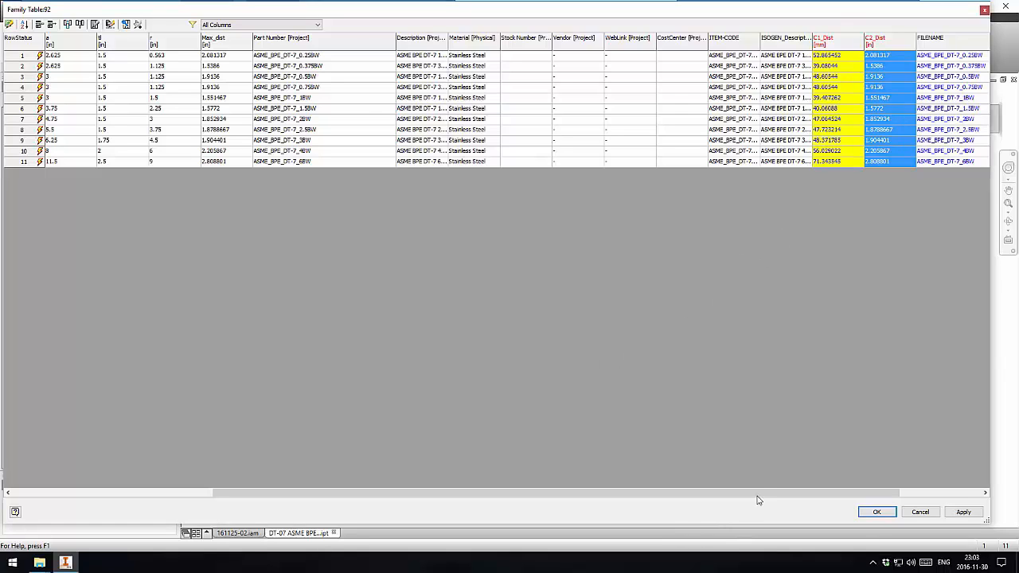
Step: Turn the Part Number column into an expression column and begin its expression with {Member}&"_"&
{"action": "left_click_drag", "start_coordinate": [757, 497], "coordinate": [787, 494]}
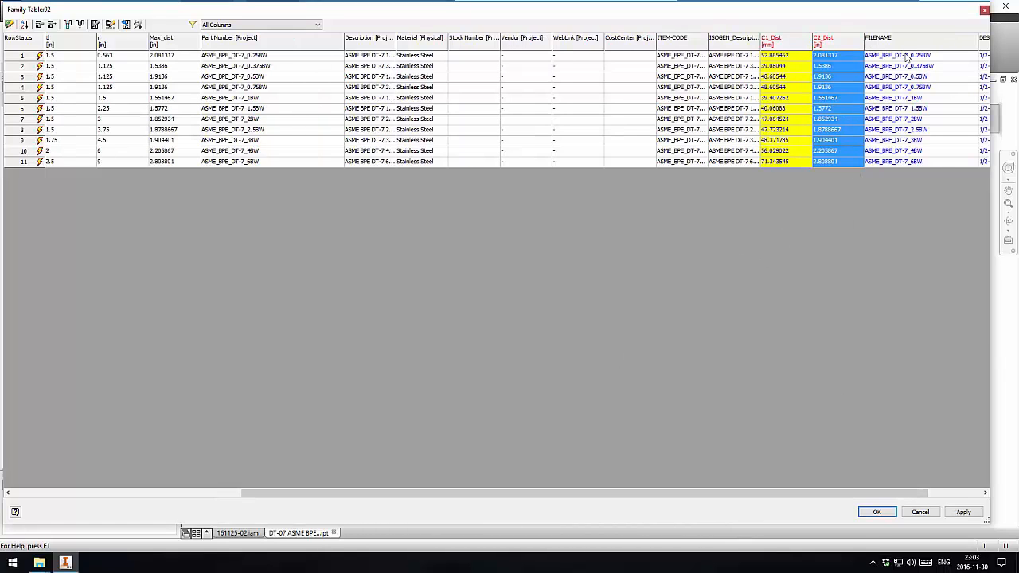
{"action": "right_click", "coordinate": [295, 37]}
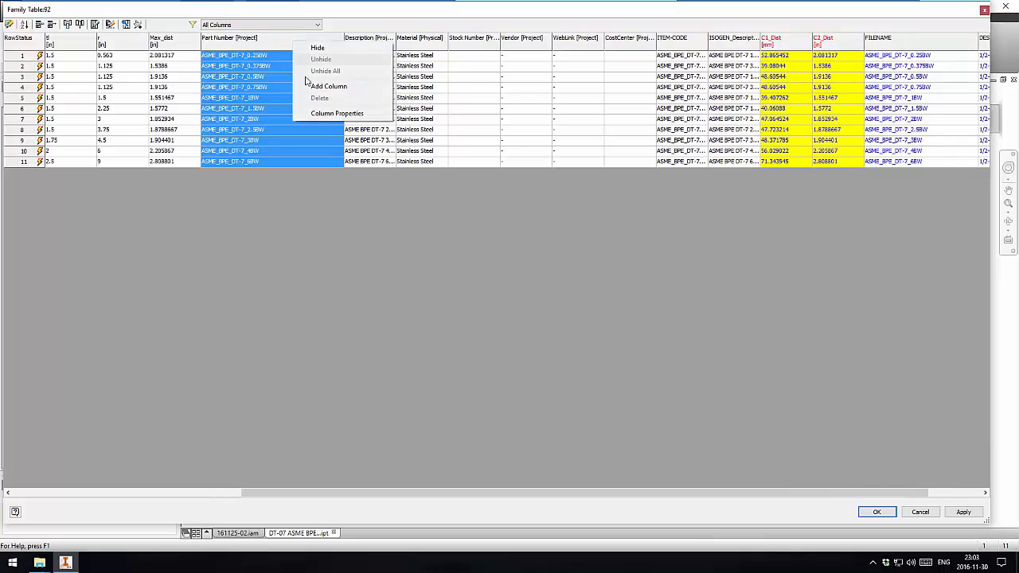
{"action": "left_click", "coordinate": [336, 113]}
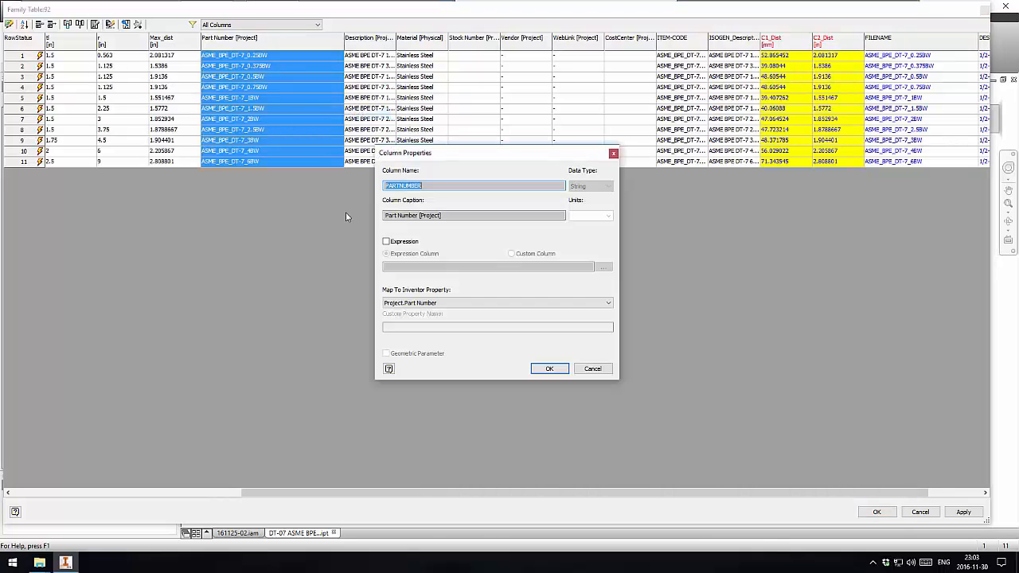
{"action": "left_click", "coordinate": [402, 241]}
{"action": "left_click", "coordinate": [512, 253]}
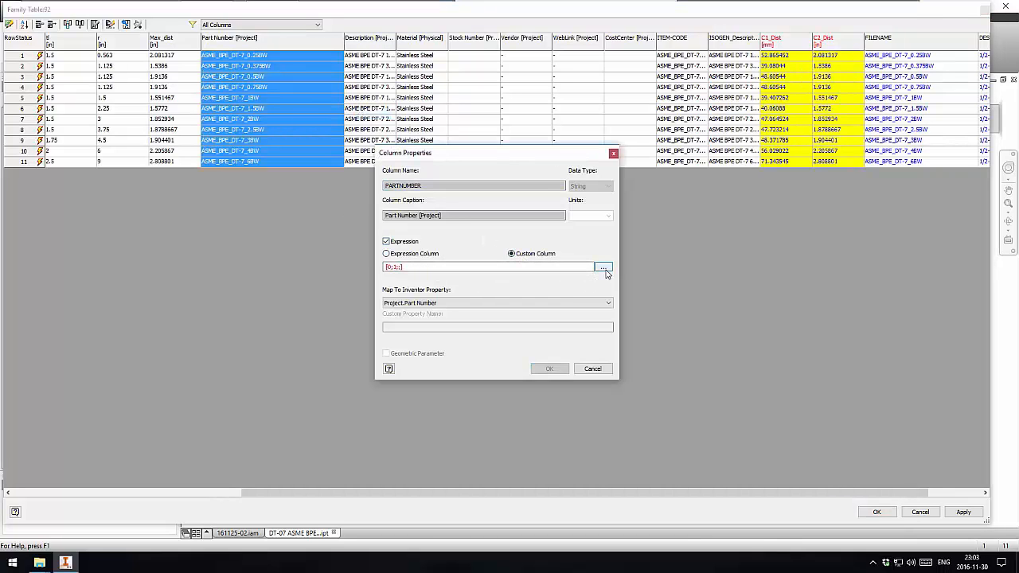
{"action": "left_click", "coordinate": [424, 253]}
{"action": "left_click", "coordinate": [604, 267]}
{"action": "left_click", "coordinate": [616, 292]}
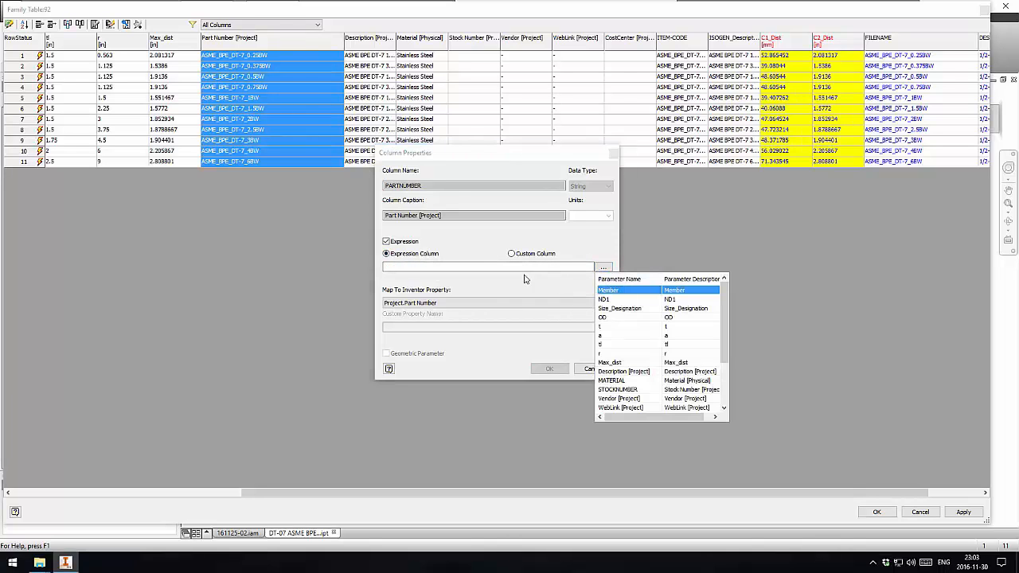
{"action": "left_click", "coordinate": [602, 292]}
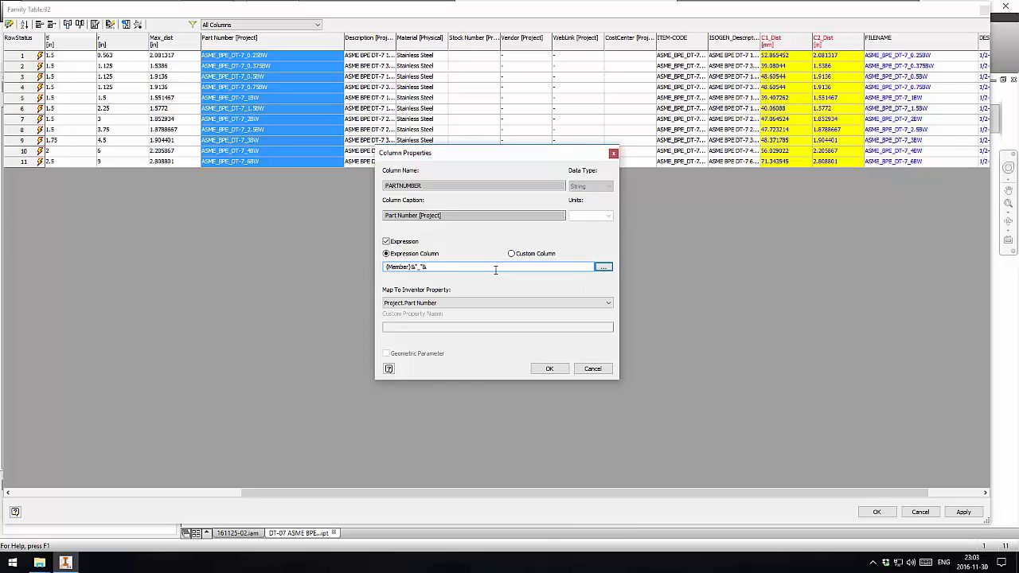
Step: Complete the Part Number expression by appending {C1_Dist} and {C2_Dist}, separated by an underscore, and accept it
{"action": "left_click", "coordinate": [603, 266]}
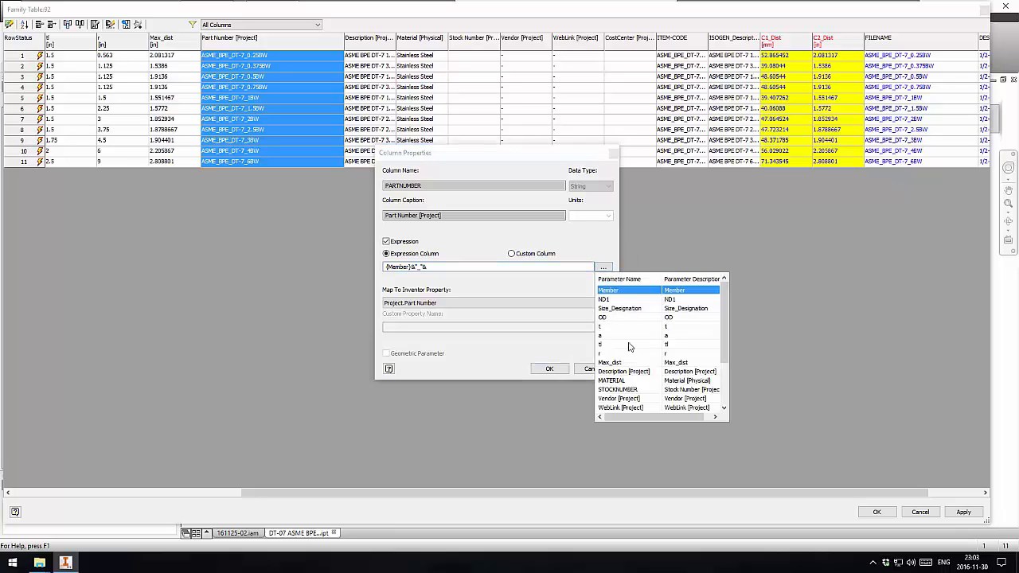
{"action": "scroll", "coordinate": [634, 319], "scroll_direction": "down", "scroll_amount": 3}
{"action": "left_click", "coordinate": [628, 381]}
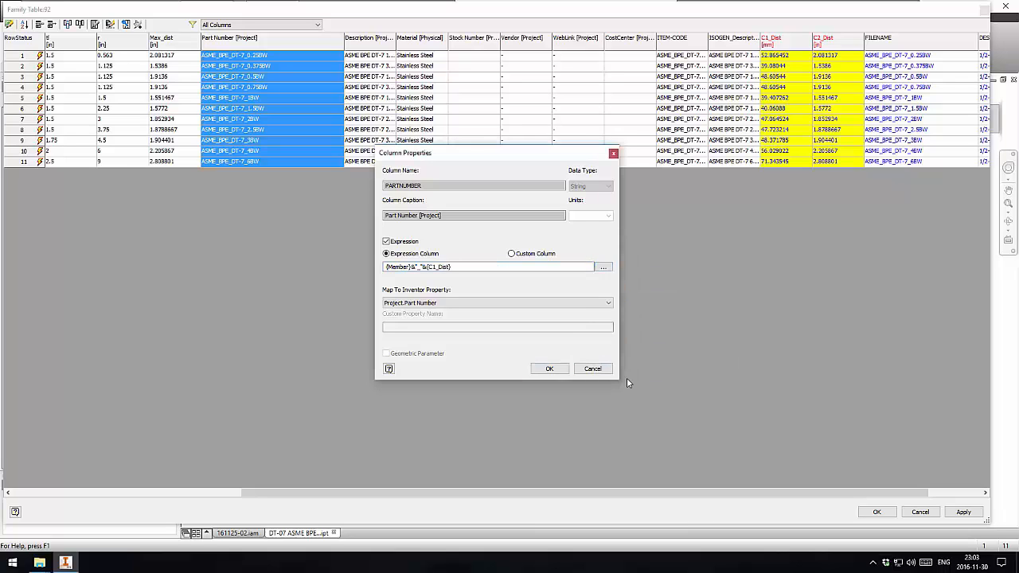
{"action": "left_click_drag", "start_coordinate": [412, 267], "coordinate": [472, 269]}
{"action": "key", "text": "ctrl+c"}
{"action": "left_click", "coordinate": [459, 270]}
{"action": "key", "text": "ctrl+v"}
{"action": "type", "text": "2"}
{"action": "left_click", "coordinate": [550, 369]}
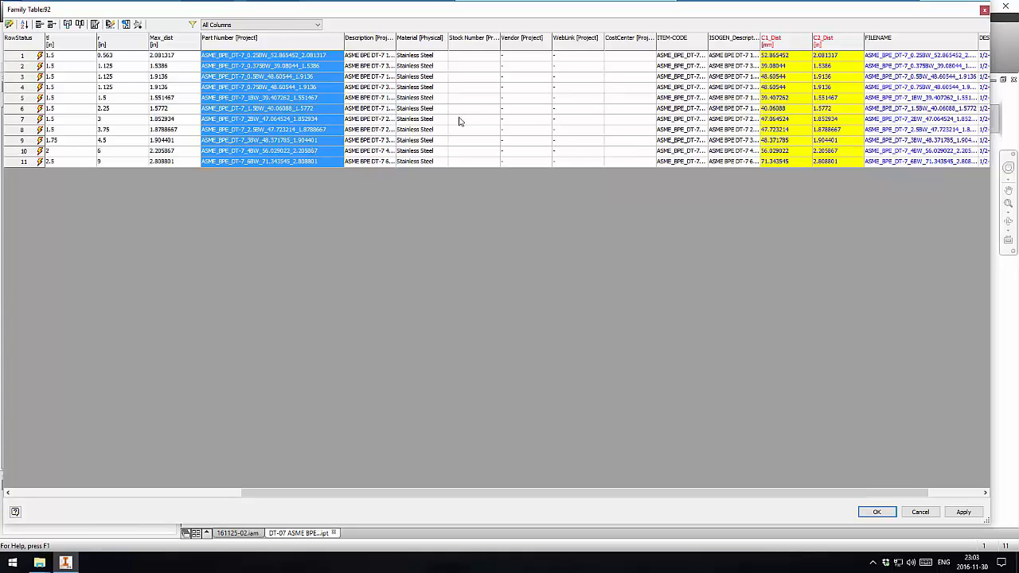
Step: Save the edited family table of the 92 elbow and close the Content Center Editor
{"action": "left_click", "coordinate": [877, 512]}
{"action": "left_click", "coordinate": [560, 316]}
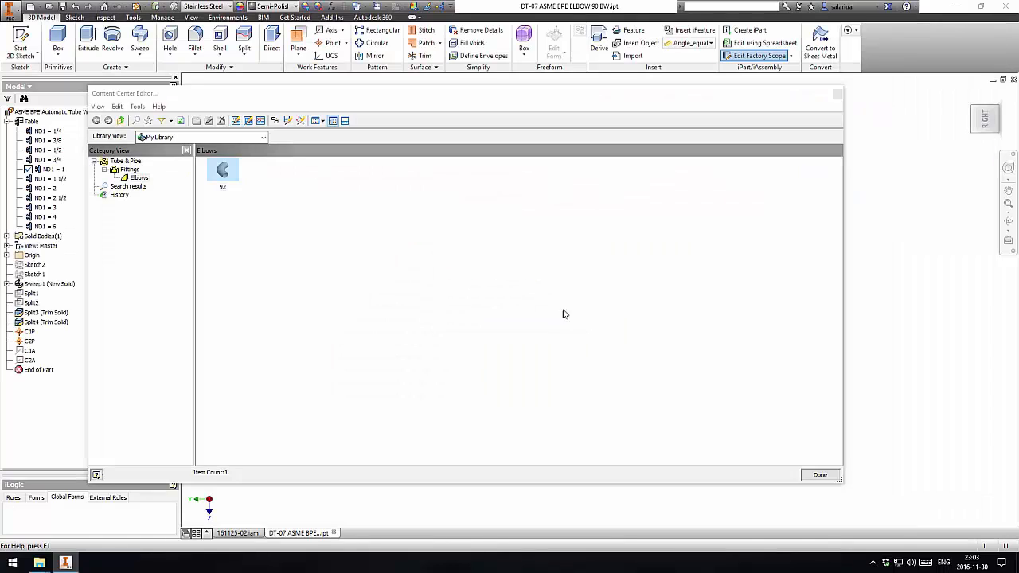
{"action": "left_click", "coordinate": [836, 476]}
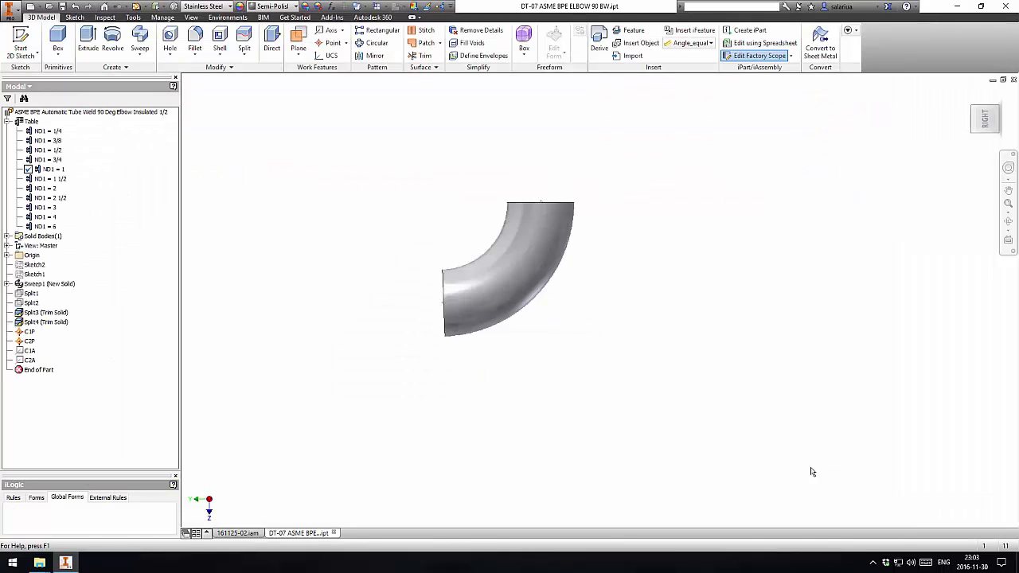
Step: In the 161125-02 assembly, edit the ASME BPE - Butt Welded cut back 92 style to use the 92 family as Elbow Custom
{"action": "left_click", "coordinate": [252, 534]}
{"action": "scroll", "coordinate": [537, 276], "scroll_direction": "up", "scroll_amount": 3}
{"action": "middle_click_drag", "start_coordinate": [536, 282], "coordinate": [574, 316]}
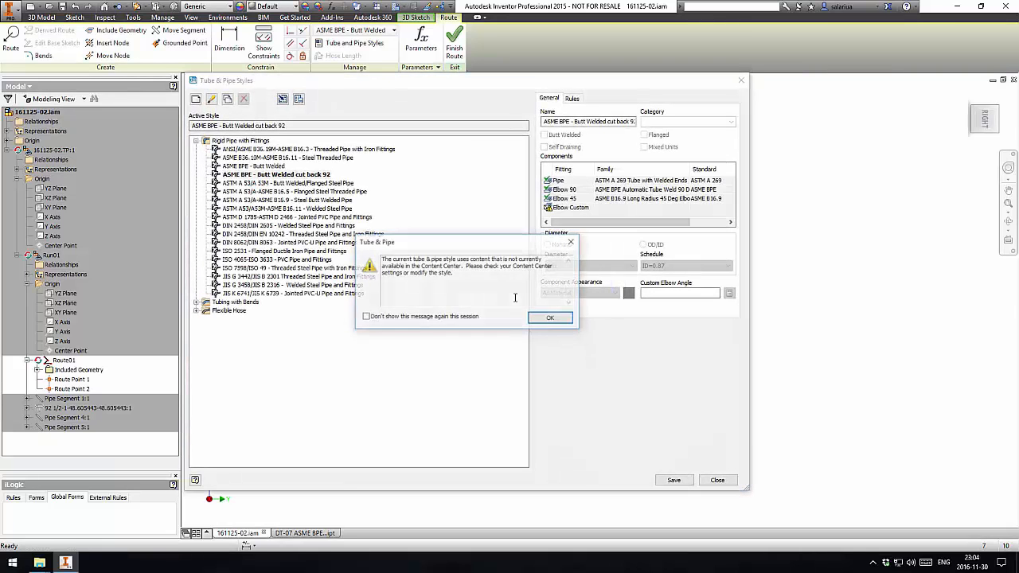
{"action": "left_click", "coordinate": [551, 318]}
{"action": "right_click", "coordinate": [318, 176]}
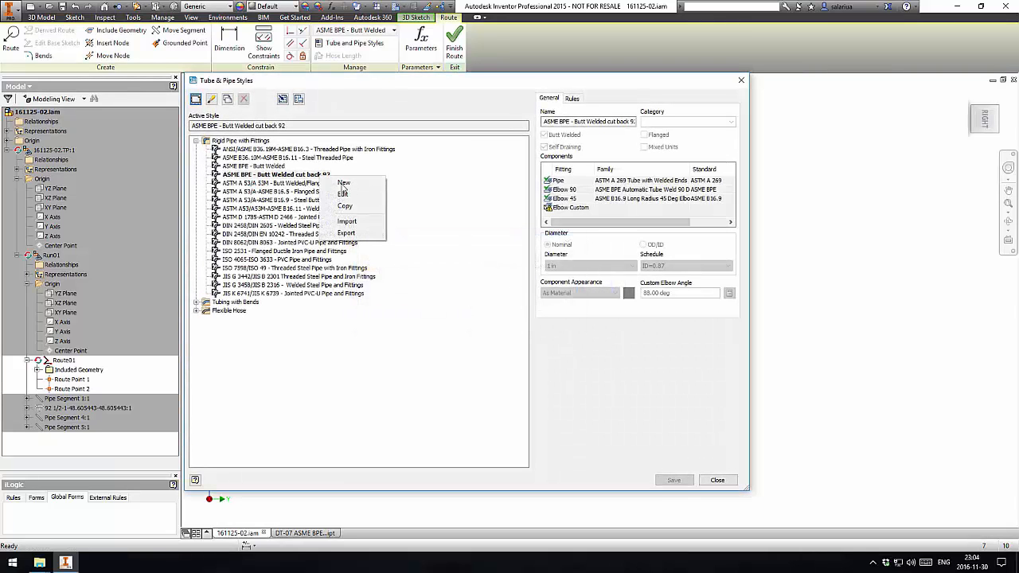
{"action": "left_click", "coordinate": [344, 195]}
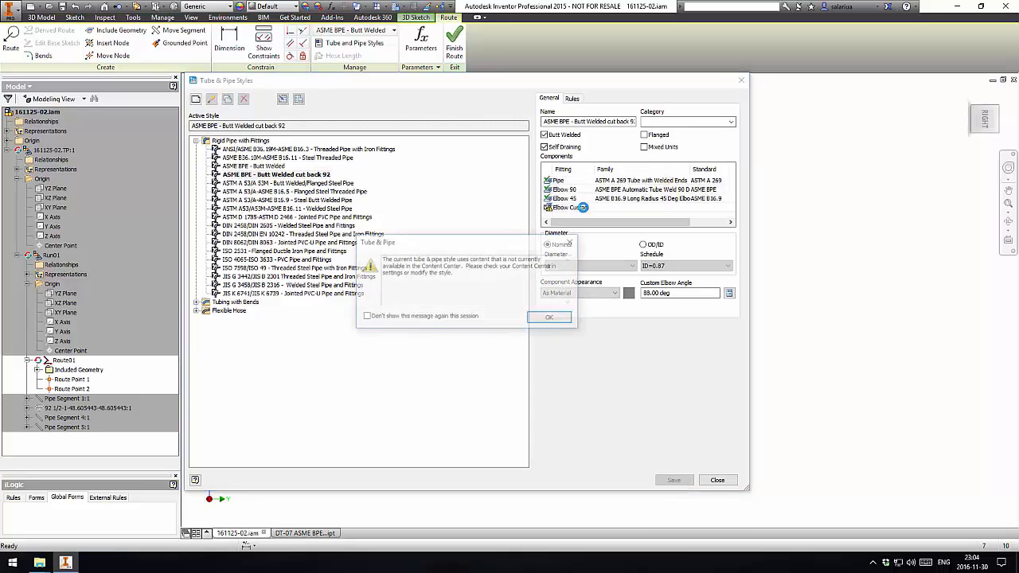
{"action": "left_click", "coordinate": [551, 317]}
{"action": "double_click", "coordinate": [561, 208]}
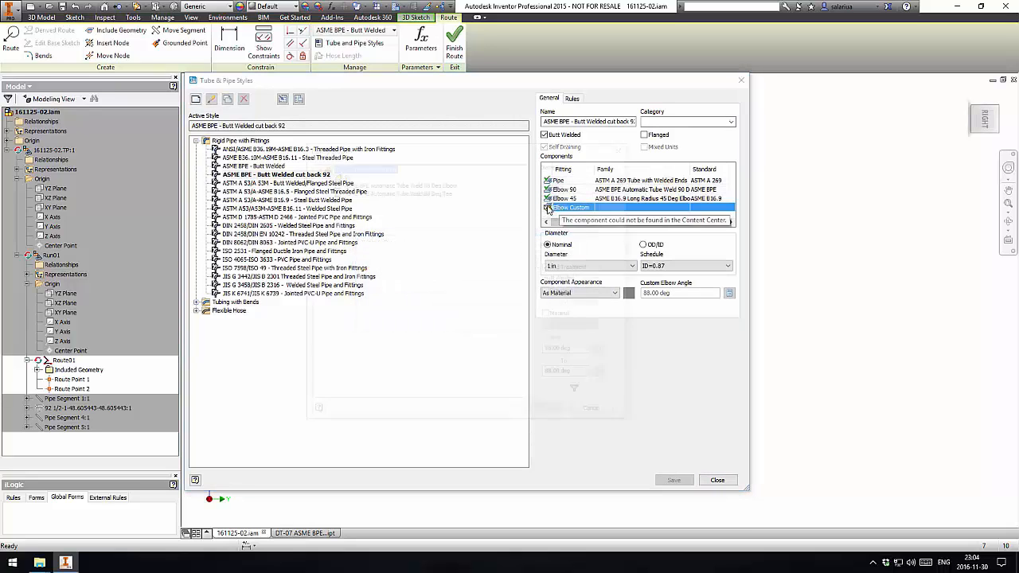
{"action": "double_click", "coordinate": [342, 173]}
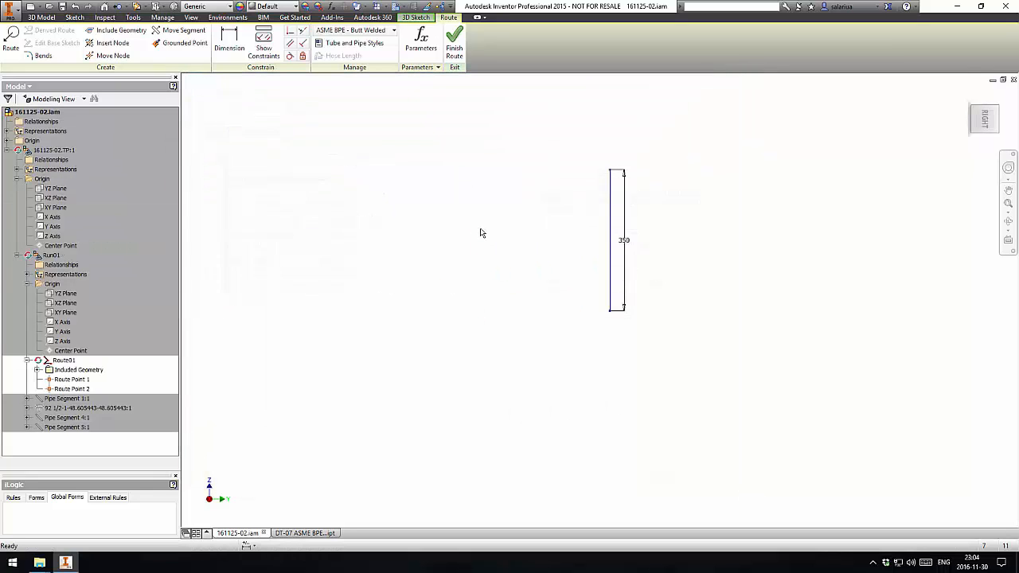
Step: Continue the route from the lower end of the vertical segment with a 350 mm sloped segment and a 300 mm vertical drop
{"action": "key", "text": "r"}
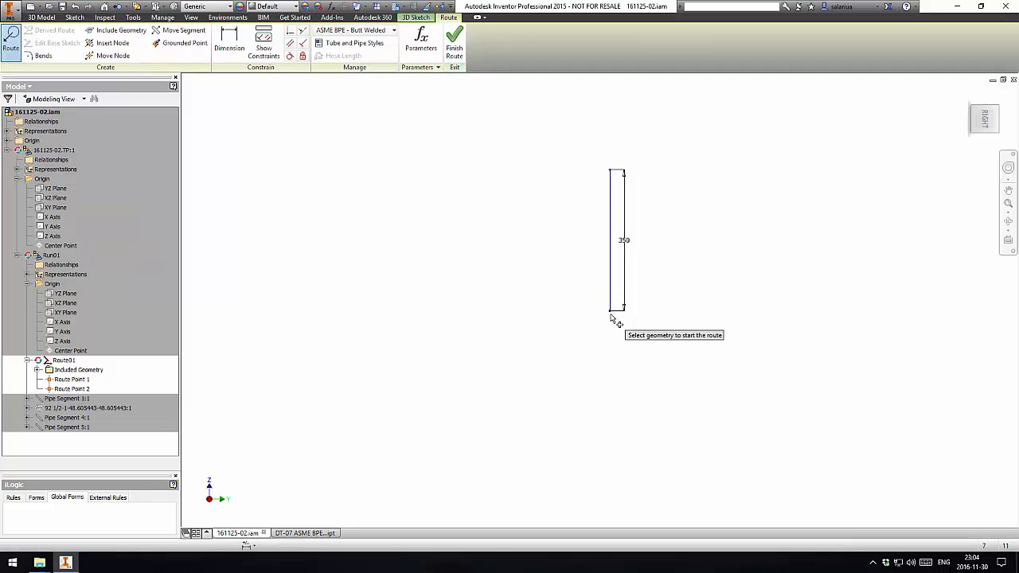
{"action": "left_click", "coordinate": [611, 312]}
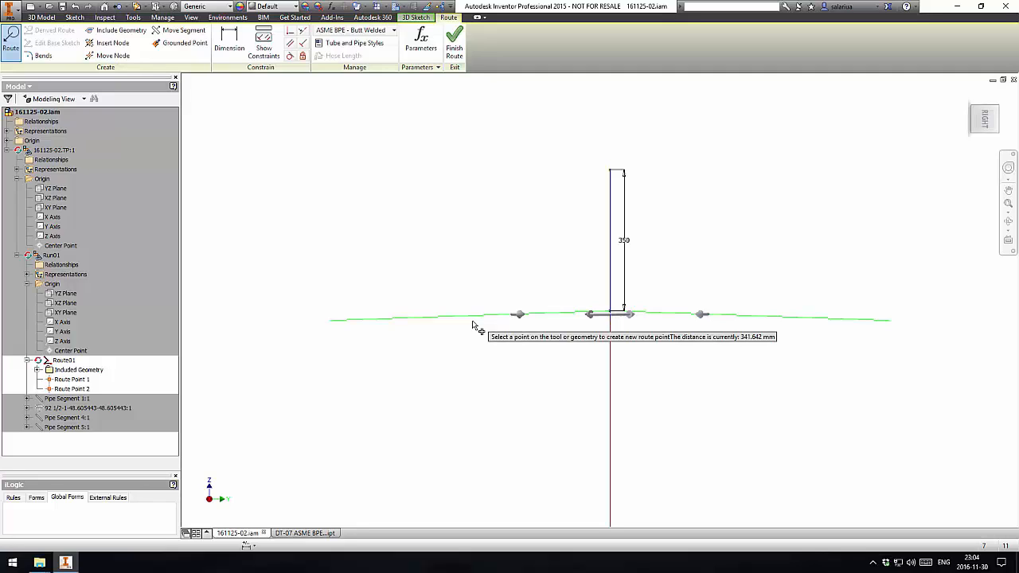
{"action": "type", "text": "350"}
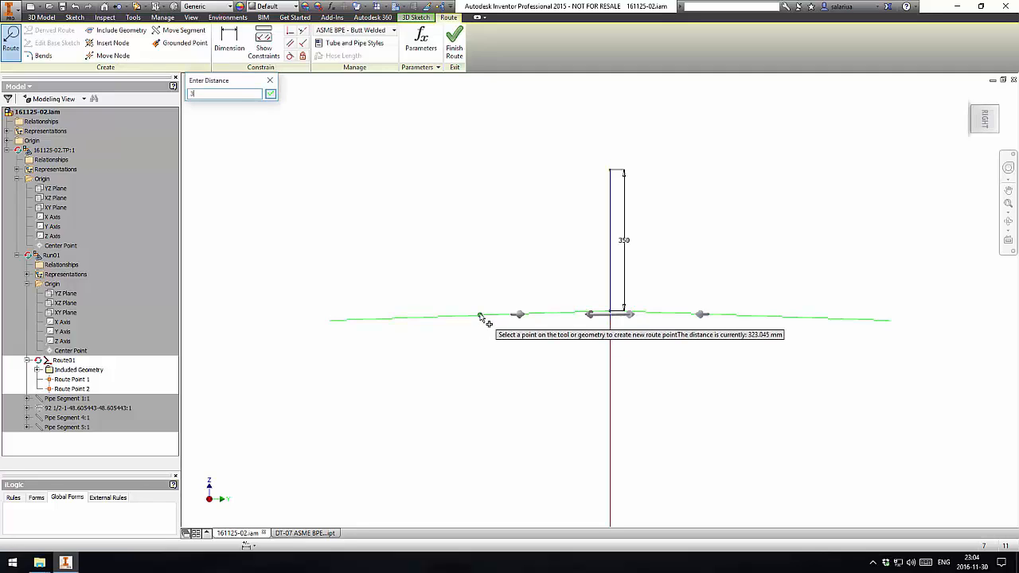
{"action": "key", "text": "Return"}
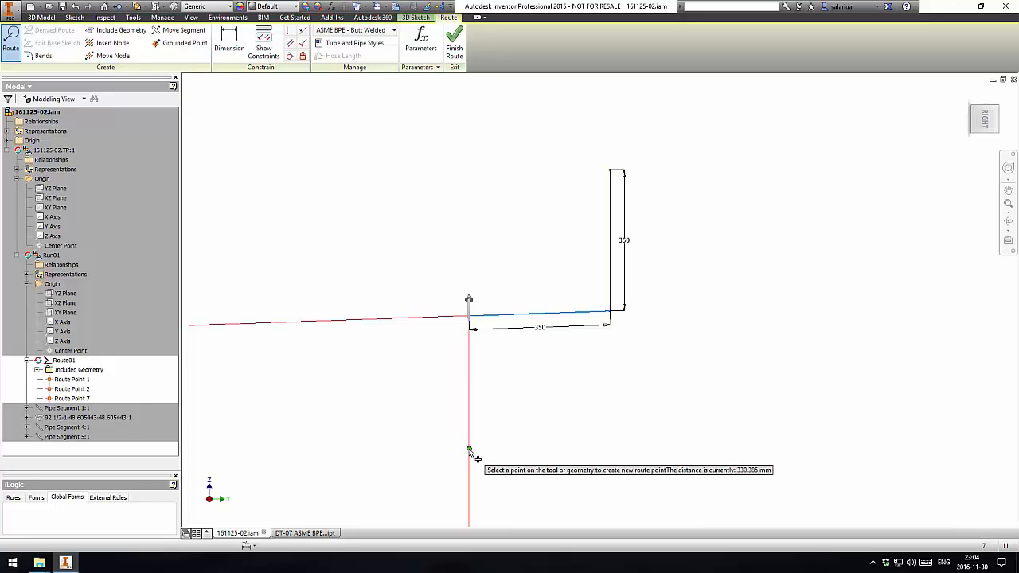
{"action": "type", "text": "300"}
{"action": "key", "text": "Return"}
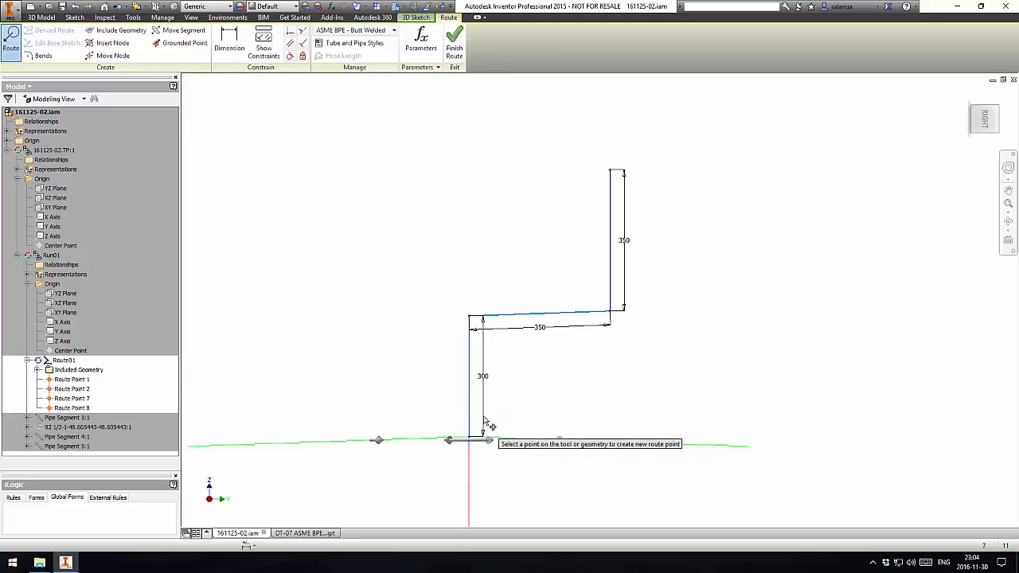
Step: Extend the route from the lower end of the 300 mm vertical drop with a 40 mm sloped segment
{"action": "left_click", "coordinate": [432, 438]}
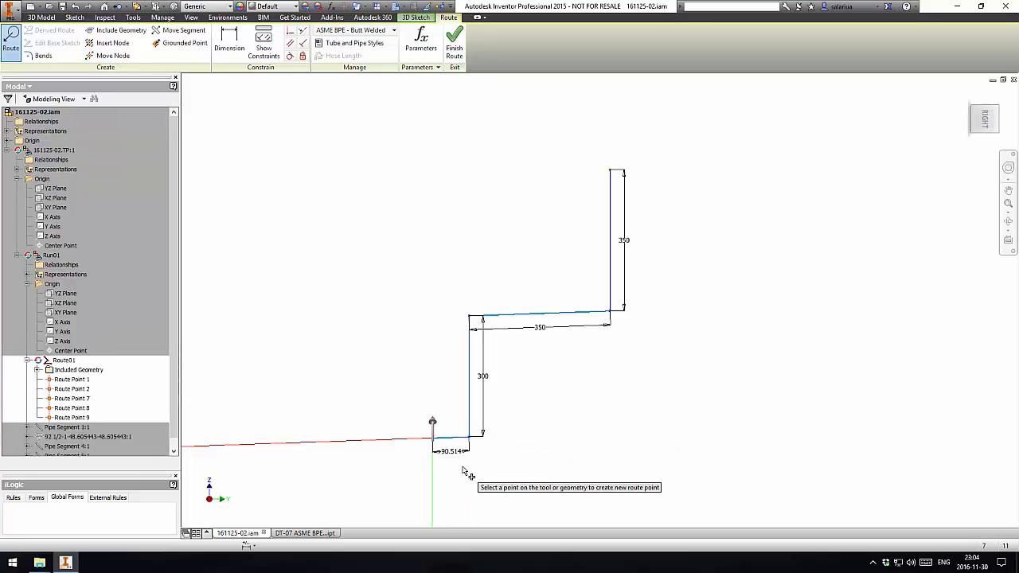
{"action": "double_click", "coordinate": [451, 451]}
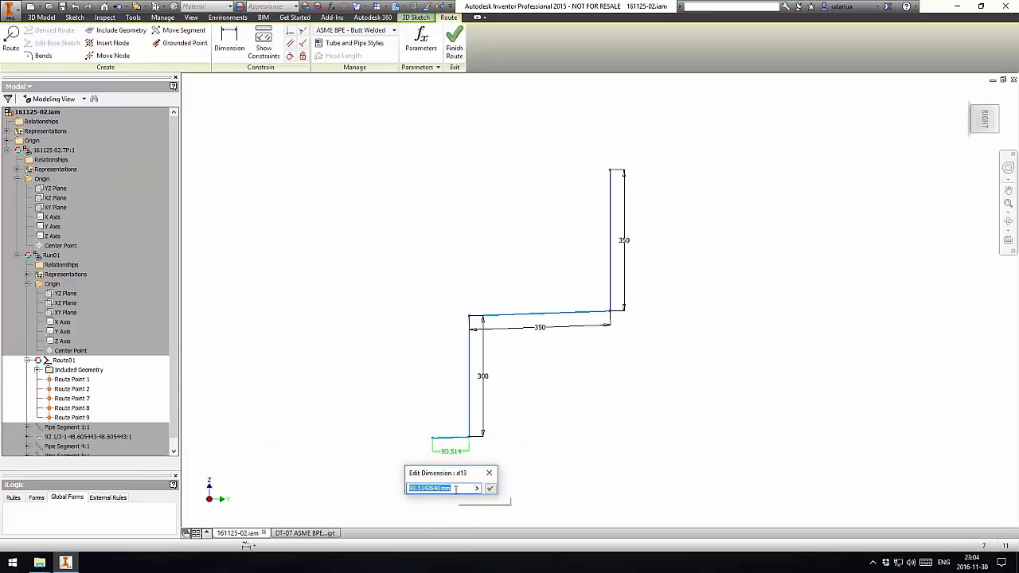
{"action": "type", "text": "40"}
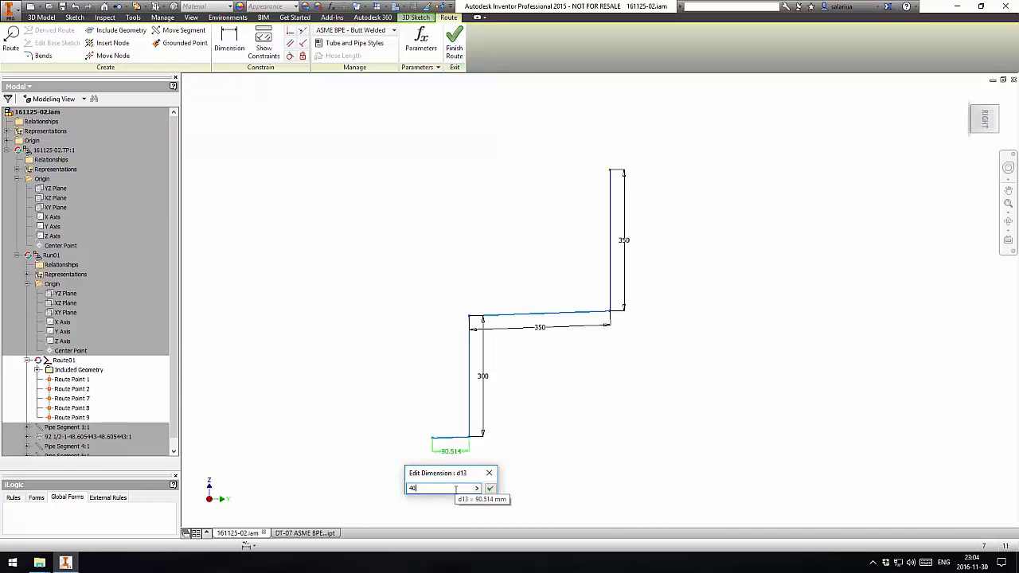
{"action": "key", "text": "Return"}
{"action": "scroll", "coordinate": [459, 465], "scroll_direction": "up", "scroll_amount": 5}
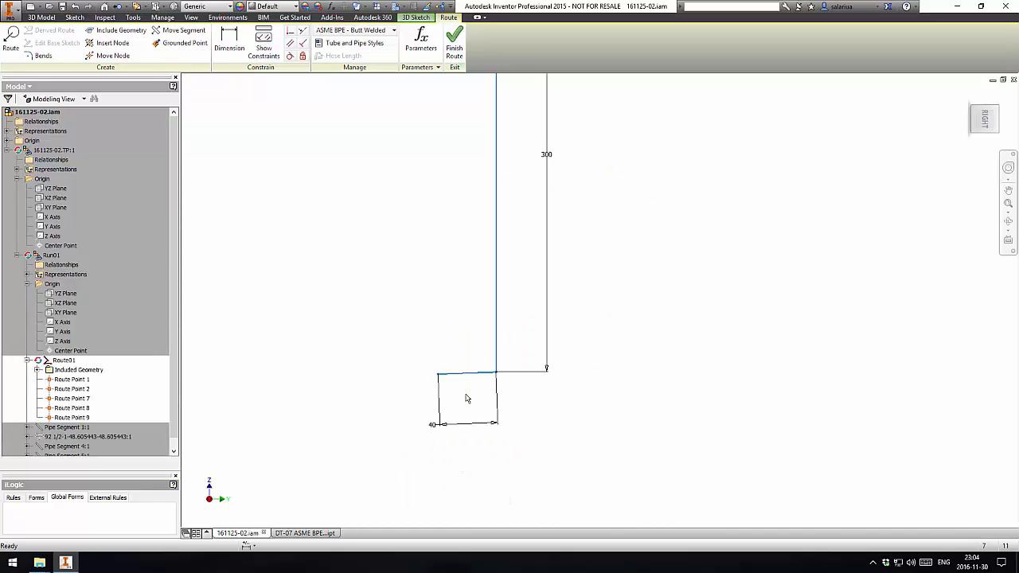
{"action": "scroll", "coordinate": [467, 399], "scroll_direction": "down", "scroll_amount": 3}
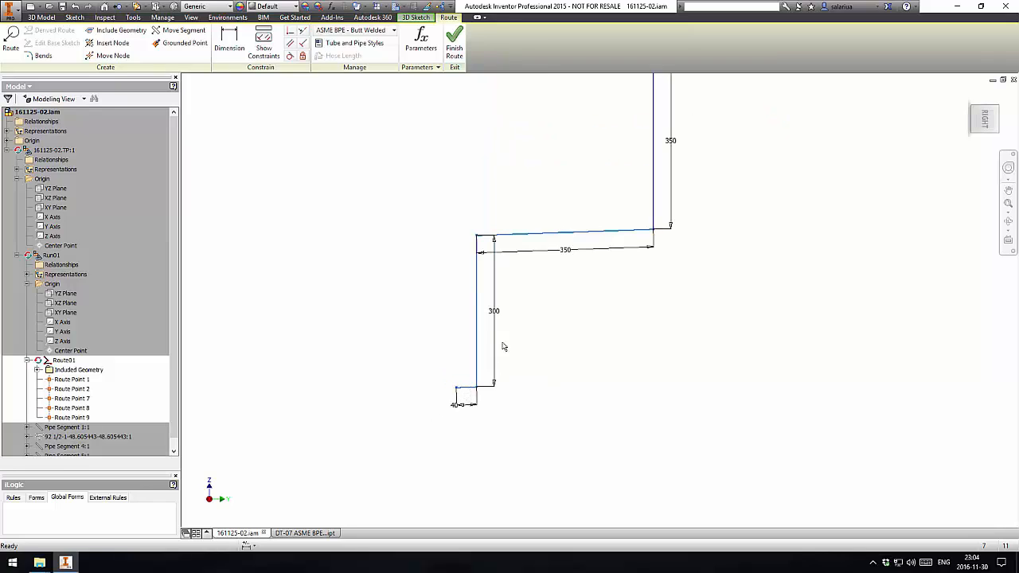
Step: Set the length of the lower vertical drop to 40 mm
{"action": "double_click", "coordinate": [495, 313]}
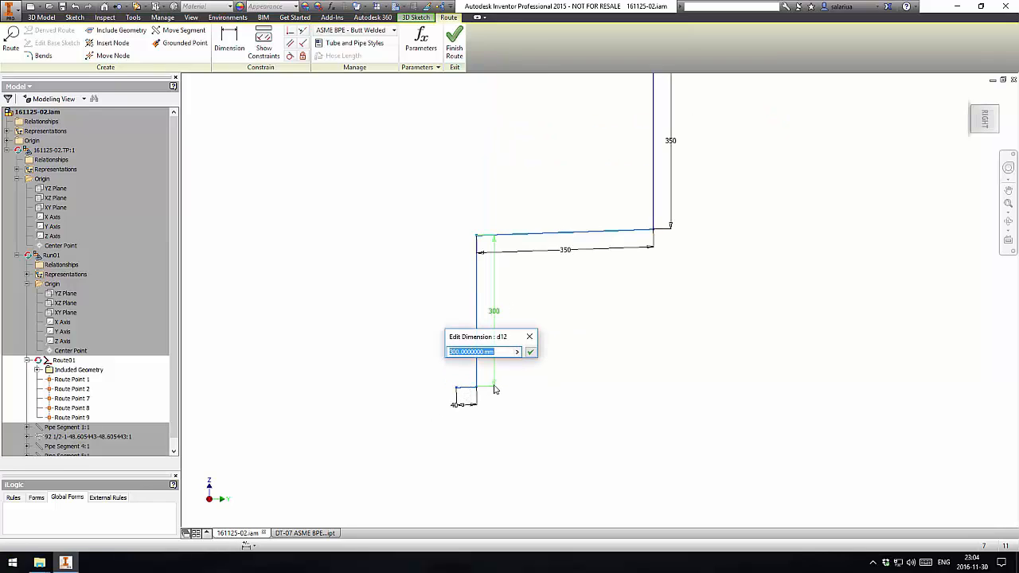
{"action": "type", "text": "40"}
{"action": "key", "text": "Return"}
{"action": "scroll", "coordinate": [493, 250], "scroll_direction": "up", "scroll_amount": 3}
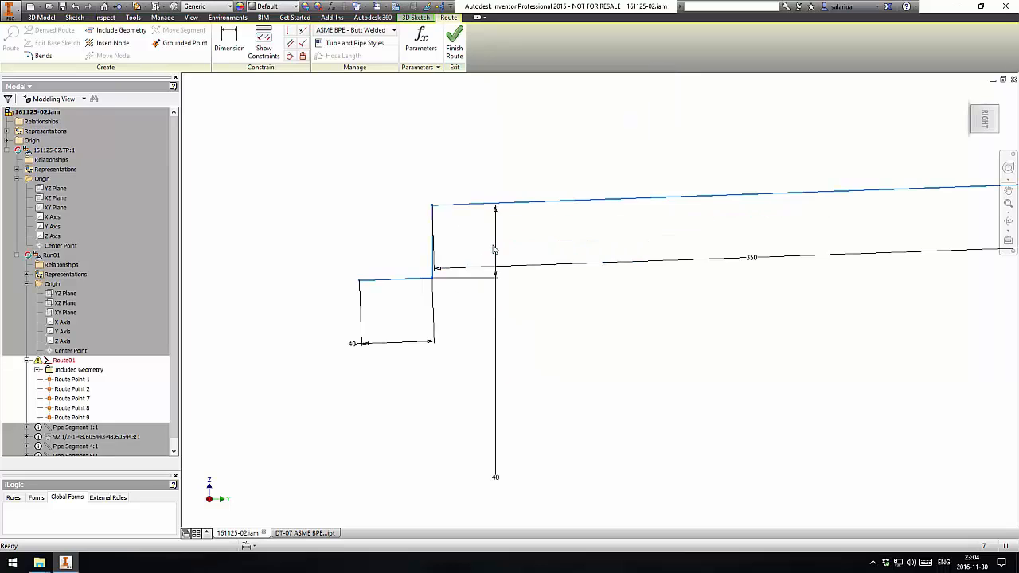
{"action": "scroll", "coordinate": [289, 355], "scroll_direction": "down", "scroll_amount": 2}
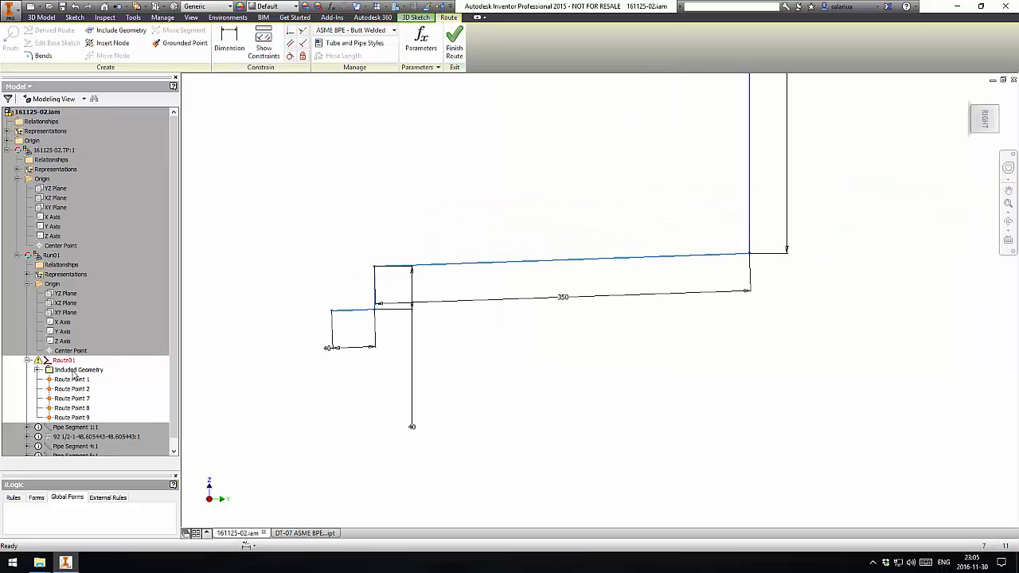
Step: Show the violations on Route01 and highlight the segment concerned by the minimum segment length rule
{"action": "right_click", "coordinate": [64, 360]}
{"action": "left_click", "coordinate": [127, 396]}
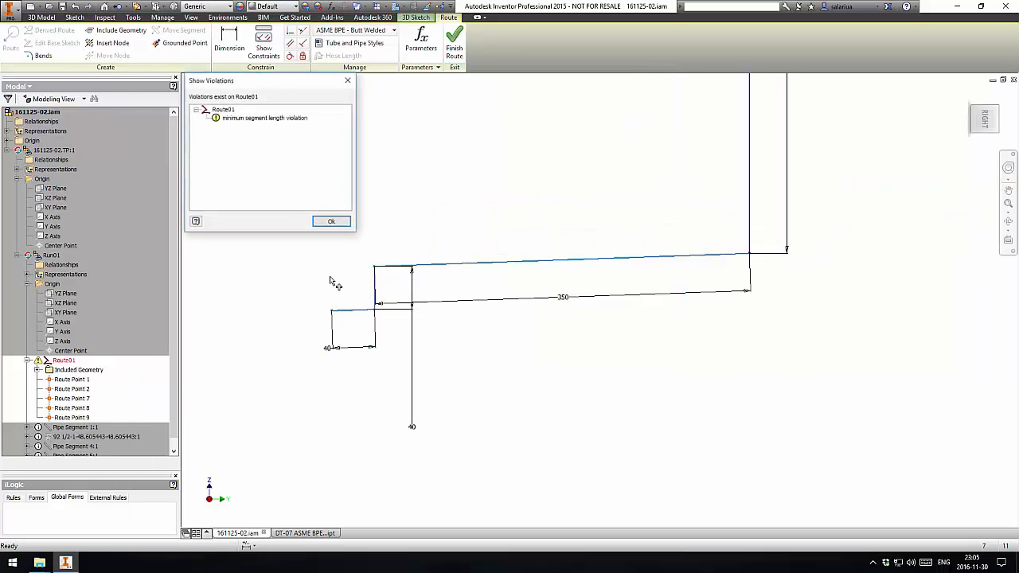
{"action": "left_click", "coordinate": [267, 119]}
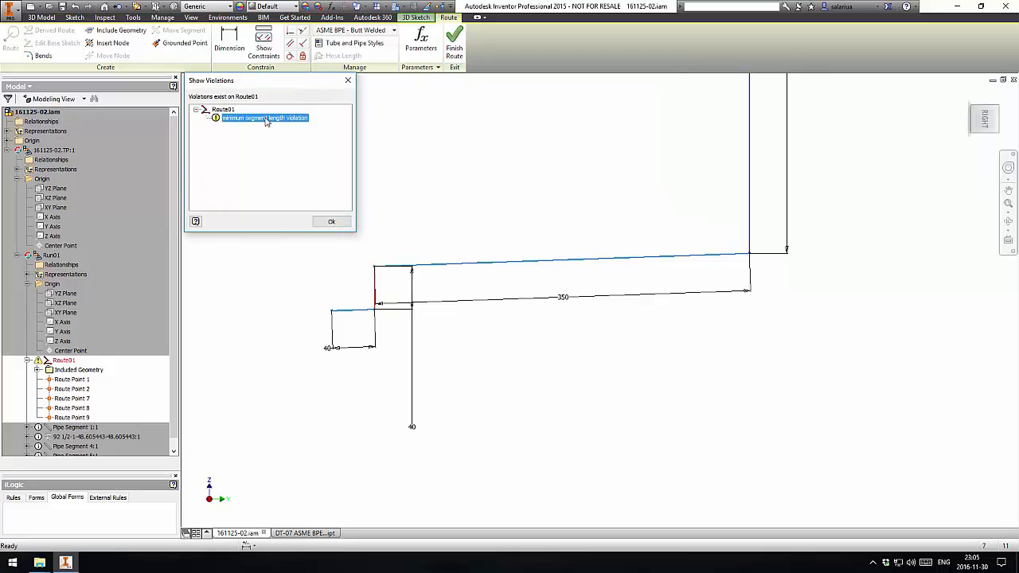
{"action": "left_click", "coordinate": [331, 221]}
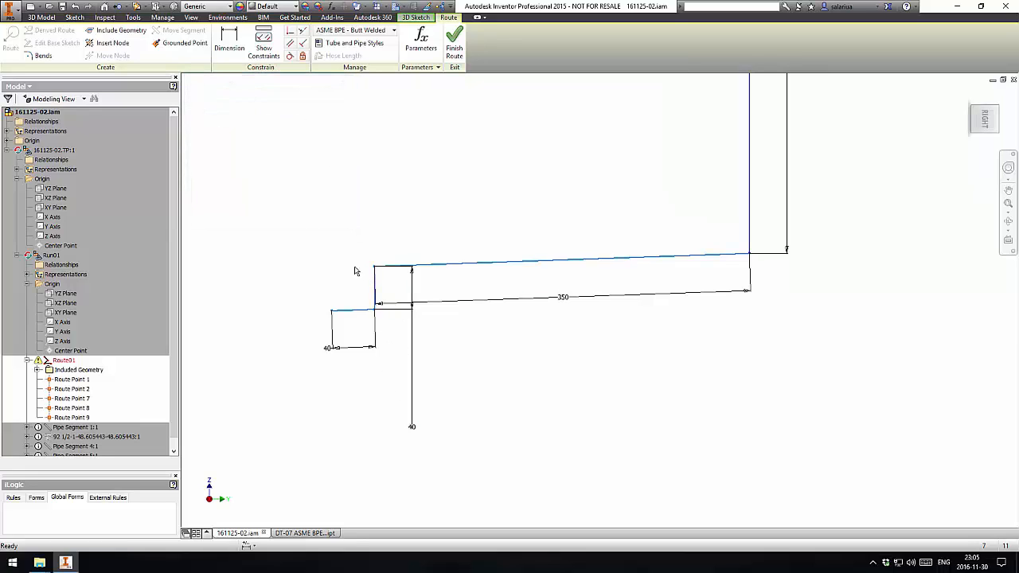
Step: Set the lower vertical drop's length to 76.2 mm and finish the route
{"action": "double_click", "coordinate": [412, 426]}
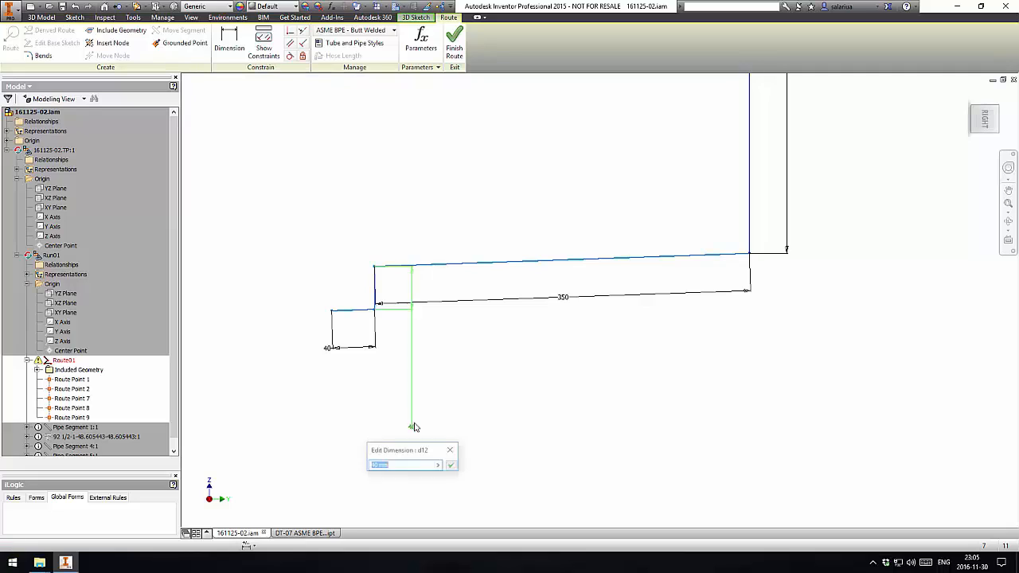
{"action": "type", "text": "76.2"}
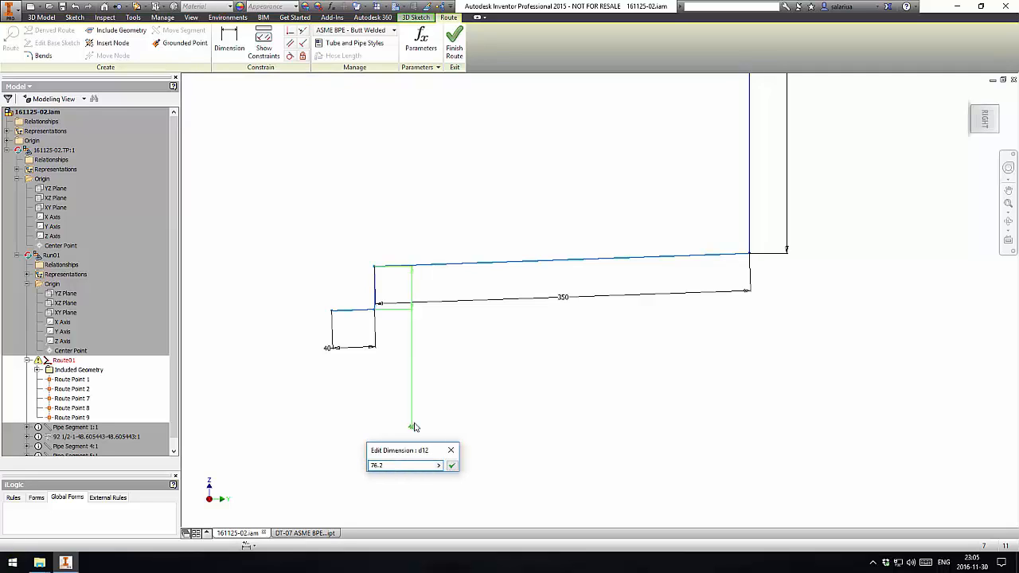
{"action": "key", "text": "Return"}
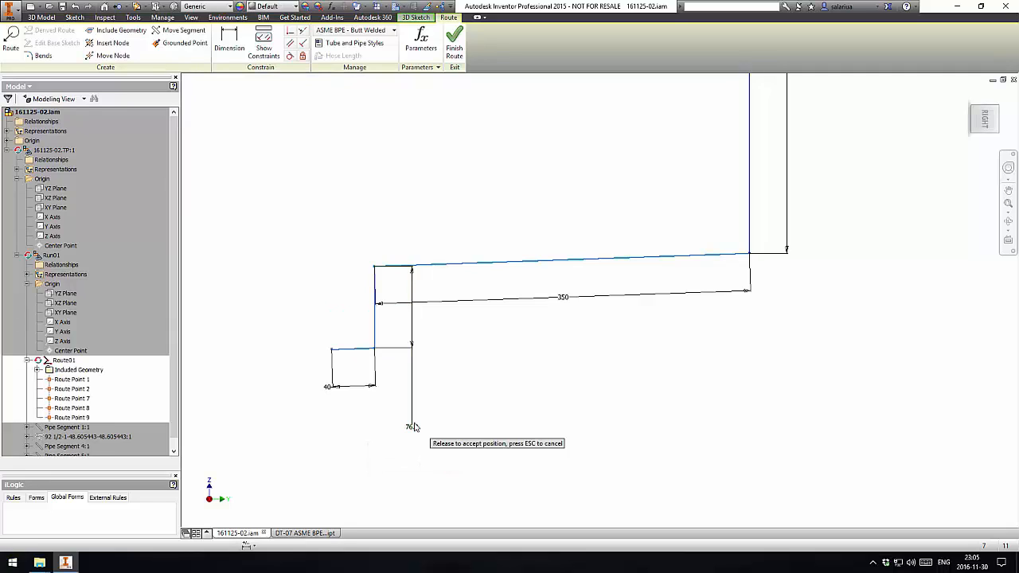
{"action": "left_click", "coordinate": [455, 40]}
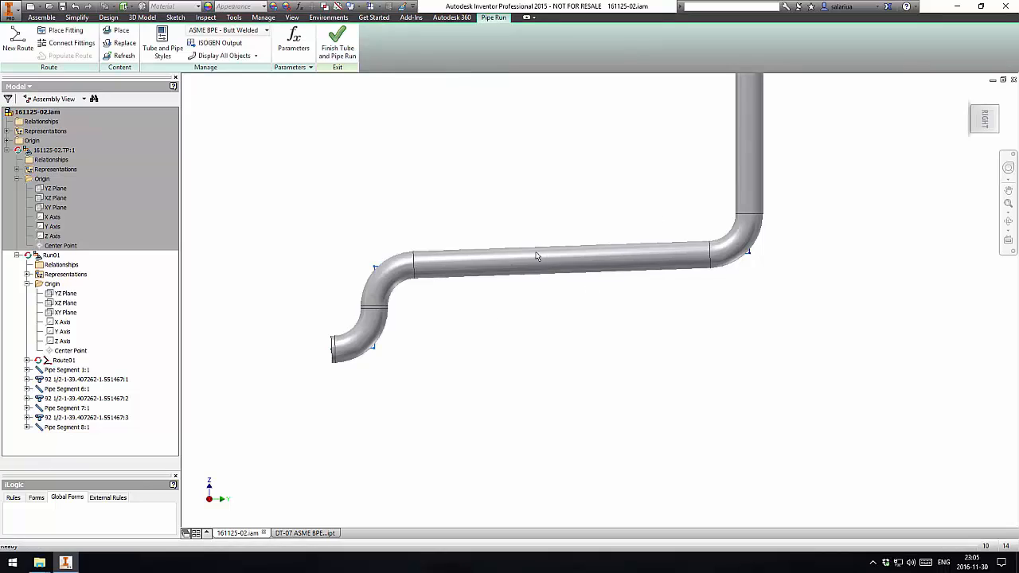
Step: Examine the populated pipe run around the sloped pipe and the two lower elbows
{"action": "scroll", "coordinate": [382, 280], "scroll_direction": "down", "scroll_amount": 4}
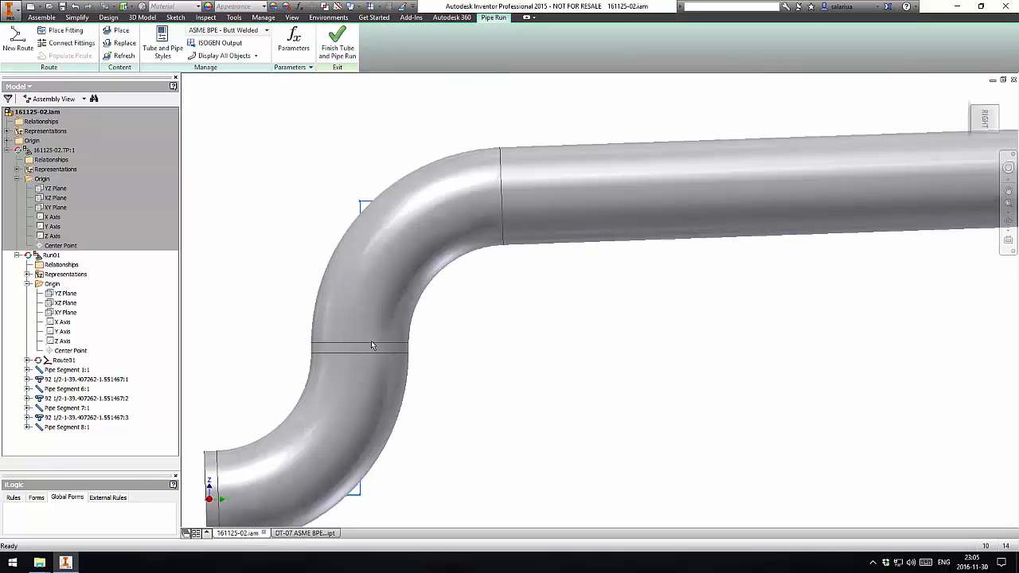
{"action": "scroll", "coordinate": [371, 344], "scroll_direction": "up", "scroll_amount": 5}
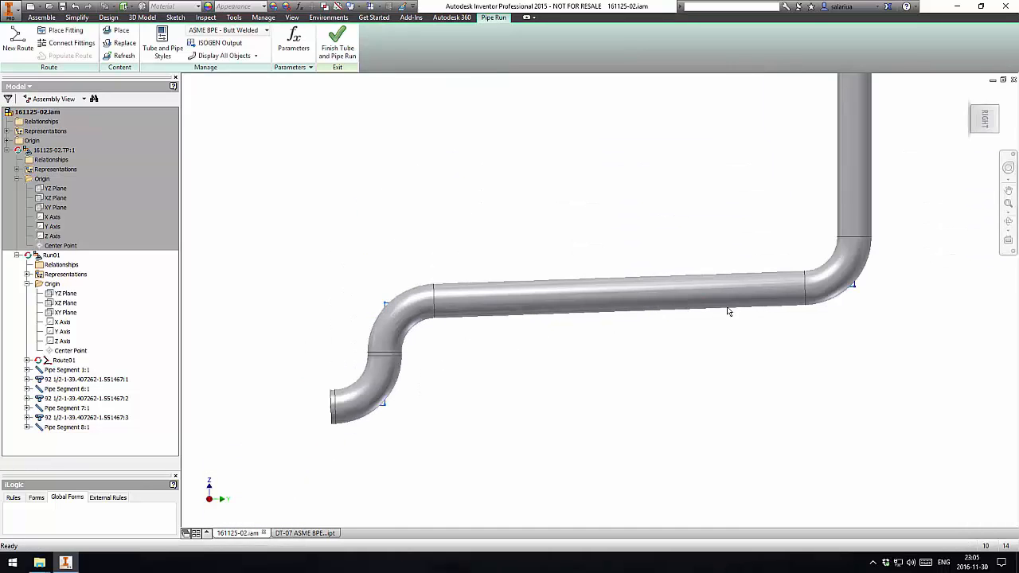
{"action": "scroll", "coordinate": [420, 287], "scroll_direction": "down", "scroll_amount": 3}
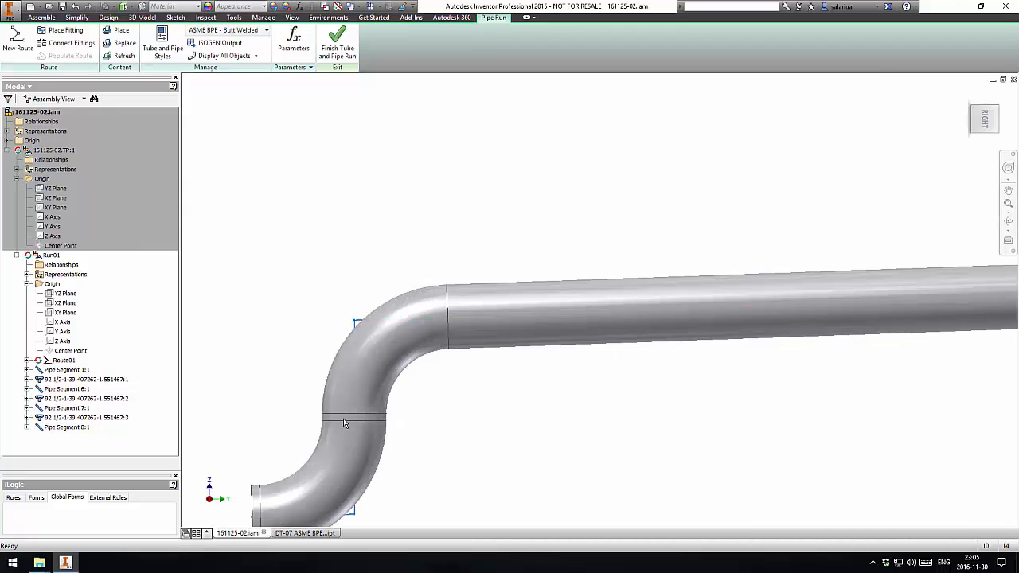
{"action": "scroll", "coordinate": [347, 414], "scroll_direction": "up", "scroll_amount": 3}
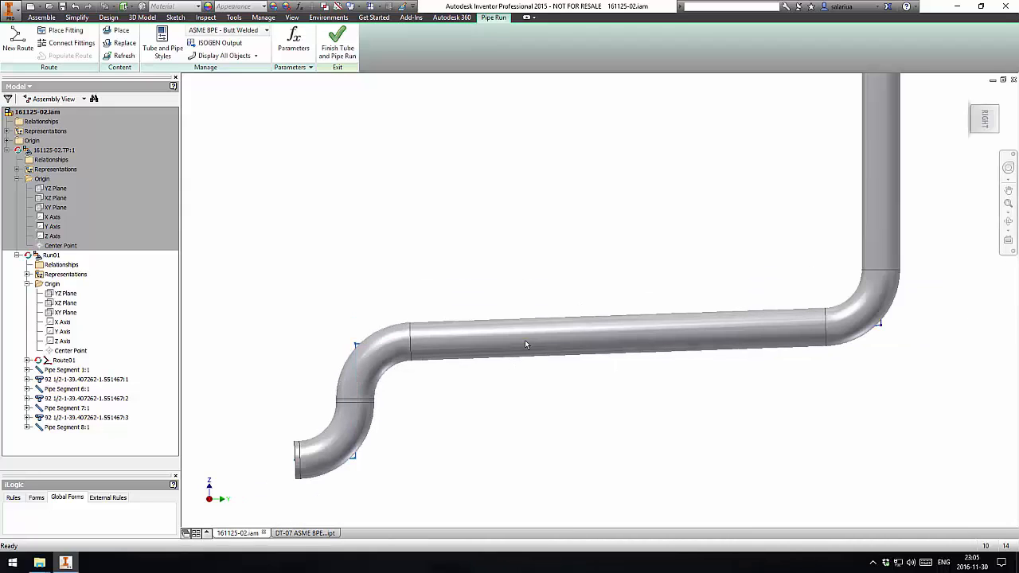
{"action": "right_click", "coordinate": [380, 274]}
{"action": "left_click", "coordinate": [400, 286]}
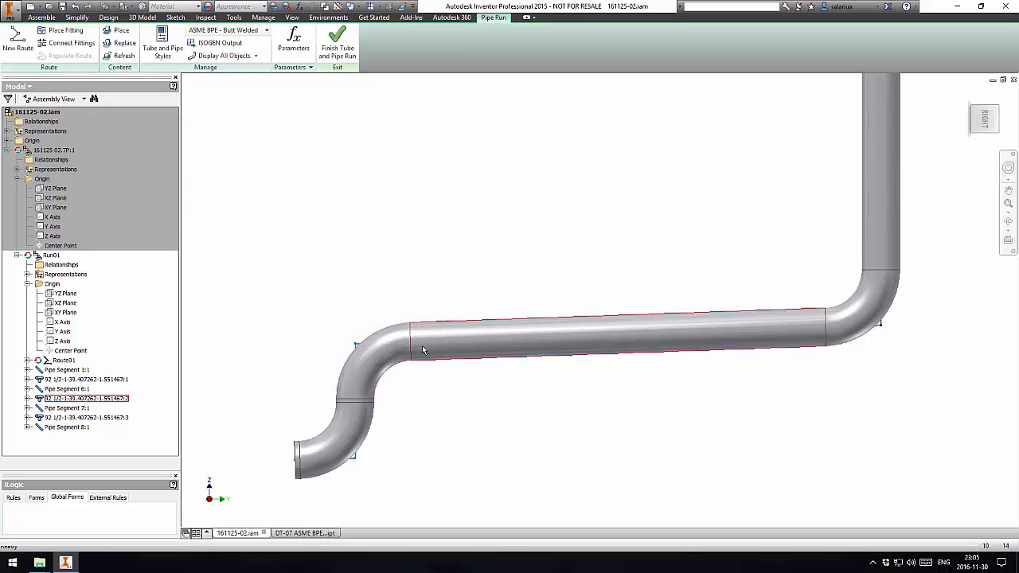
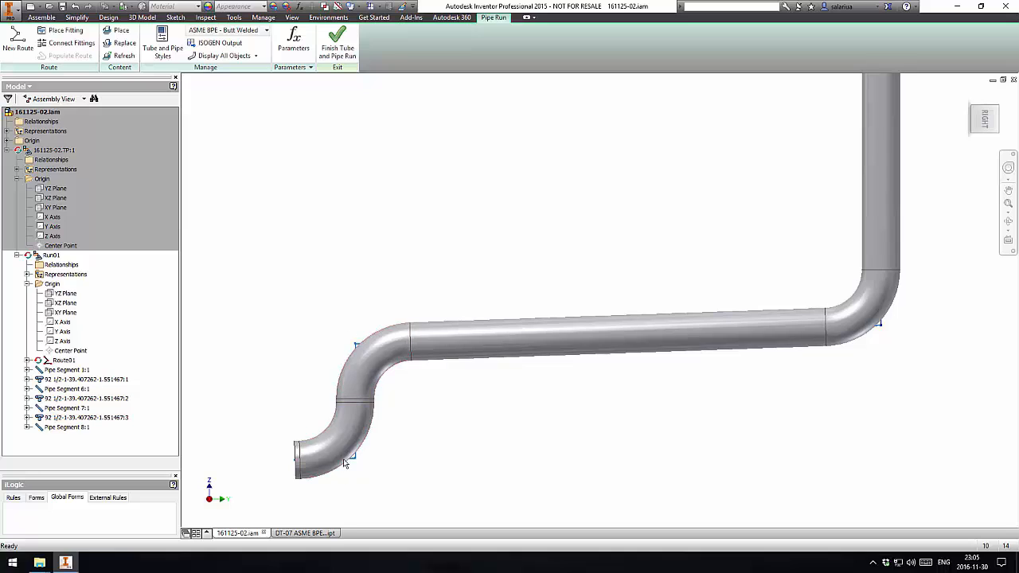
Step: Inspect the short pipe segment between the two lower elbows up close
{"action": "scroll", "coordinate": [356, 402], "scroll_direction": "up", "scroll_amount": 2}
{"action": "scroll", "coordinate": [356, 402], "scroll_direction": "up", "scroll_amount": 1}
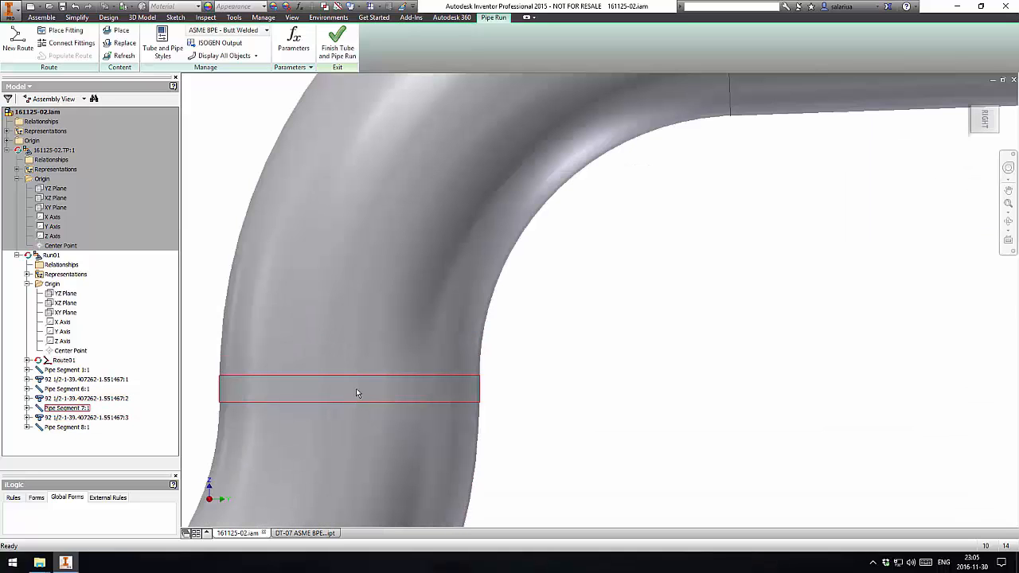
{"action": "left_click", "coordinate": [359, 387]}
{"action": "scroll", "coordinate": [407, 343], "scroll_direction": "down", "scroll_amount": 4}
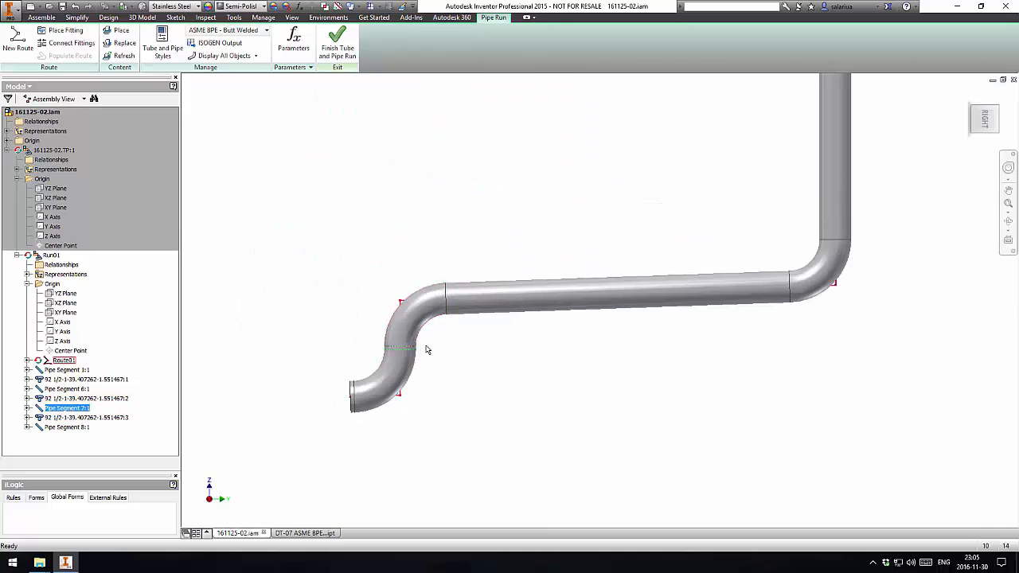
{"action": "scroll", "coordinate": [426, 343], "scroll_direction": "up", "scroll_amount": 3}
{"action": "left_click", "coordinate": [426, 343]}
{"action": "left_click", "coordinate": [361, 242]}
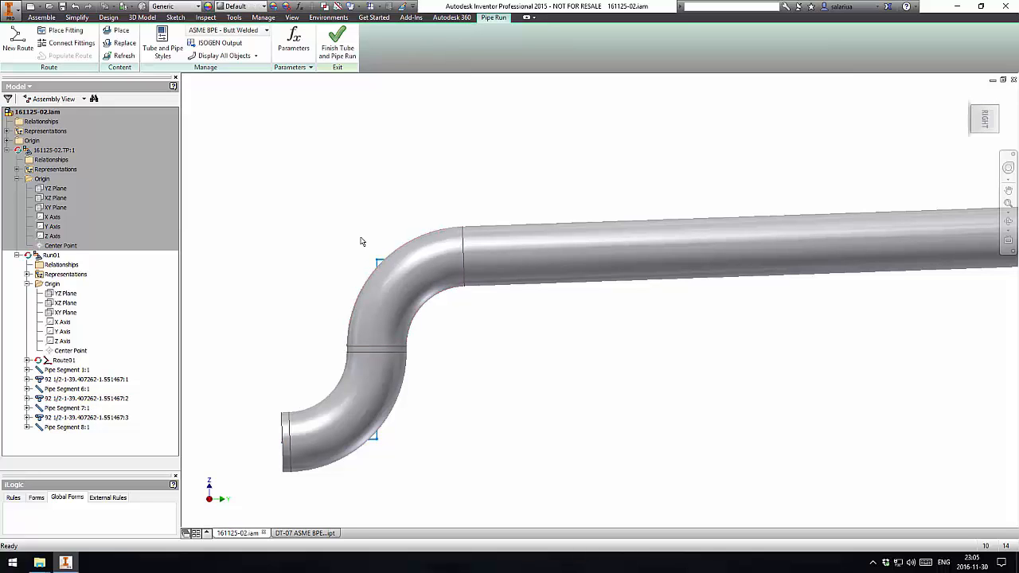
{"action": "scroll", "coordinate": [359, 253], "scroll_direction": "down", "scroll_amount": 4}
{"action": "scroll", "coordinate": [359, 259], "scroll_direction": "up", "scroll_amount": 4}
Step: Check the size and the C1_Dist and C2_Dist settings of the elbow above the short pipe segment
{"action": "left_click", "coordinate": [391, 289]}
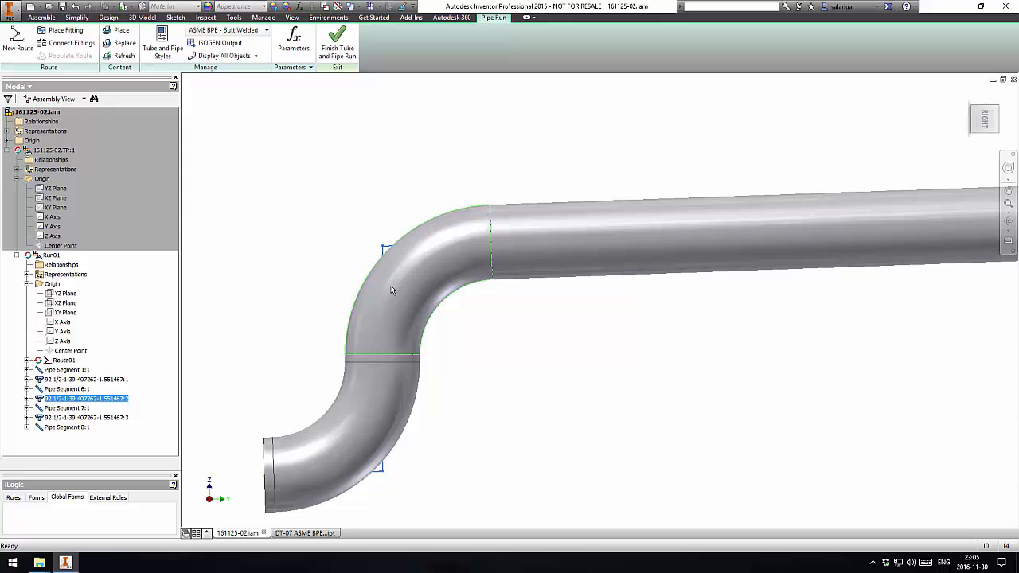
{"action": "double_click", "coordinate": [390, 289]}
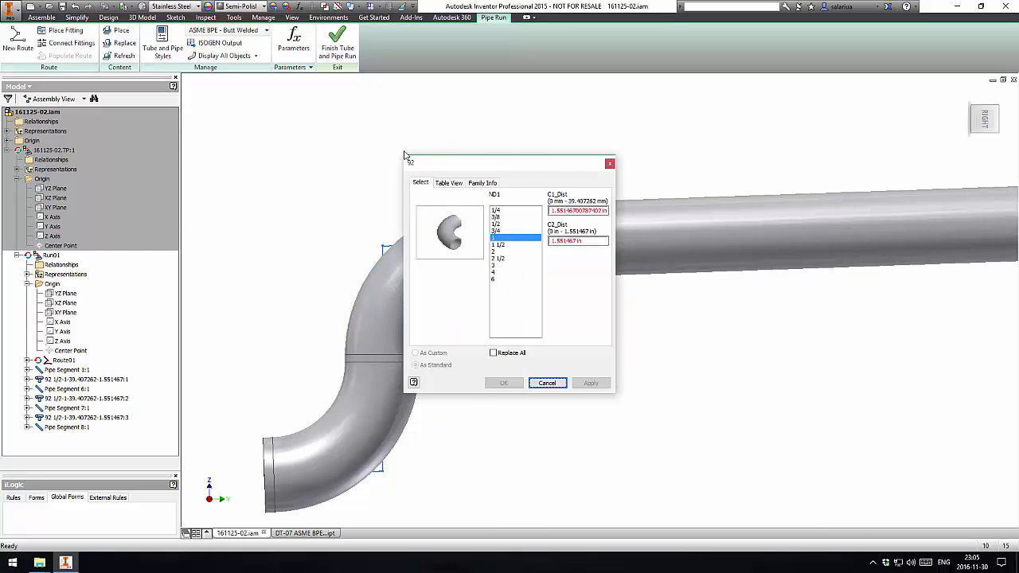
{"action": "left_click_drag", "start_coordinate": [405, 155], "coordinate": [159, 80]}
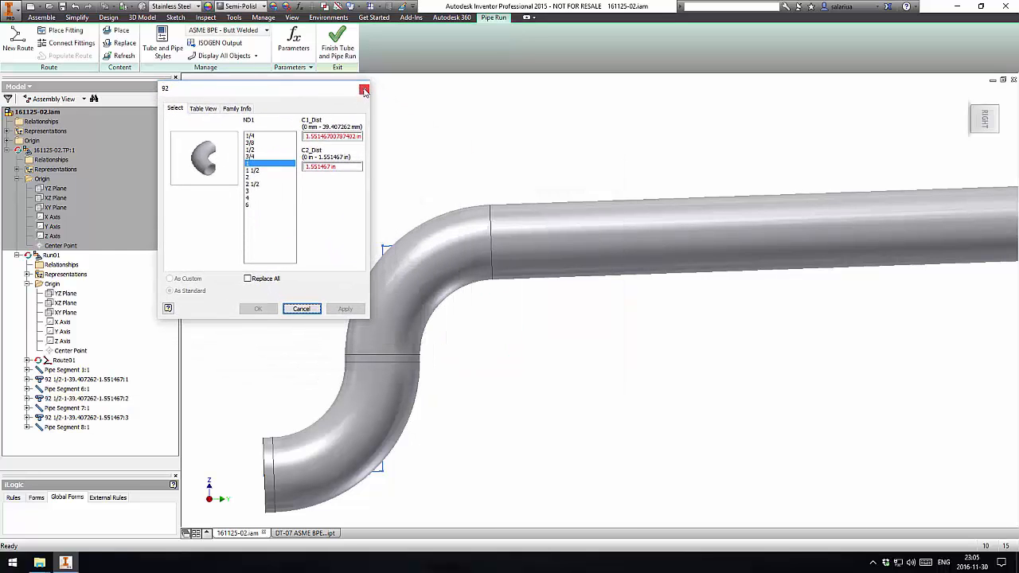
{"action": "left_click", "coordinate": [301, 308]}
Step: Compare the elbows along the whole run, including the one below the long vertical pipe
{"action": "scroll", "coordinate": [494, 299], "scroll_direction": "down", "scroll_amount": 5}
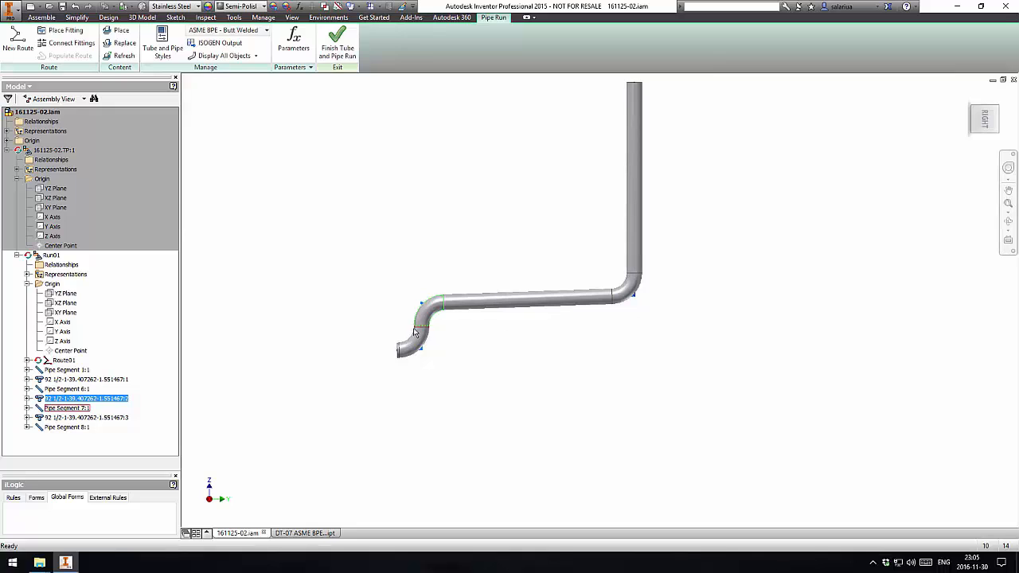
{"action": "scroll", "coordinate": [661, 258], "scroll_direction": "up", "scroll_amount": 3}
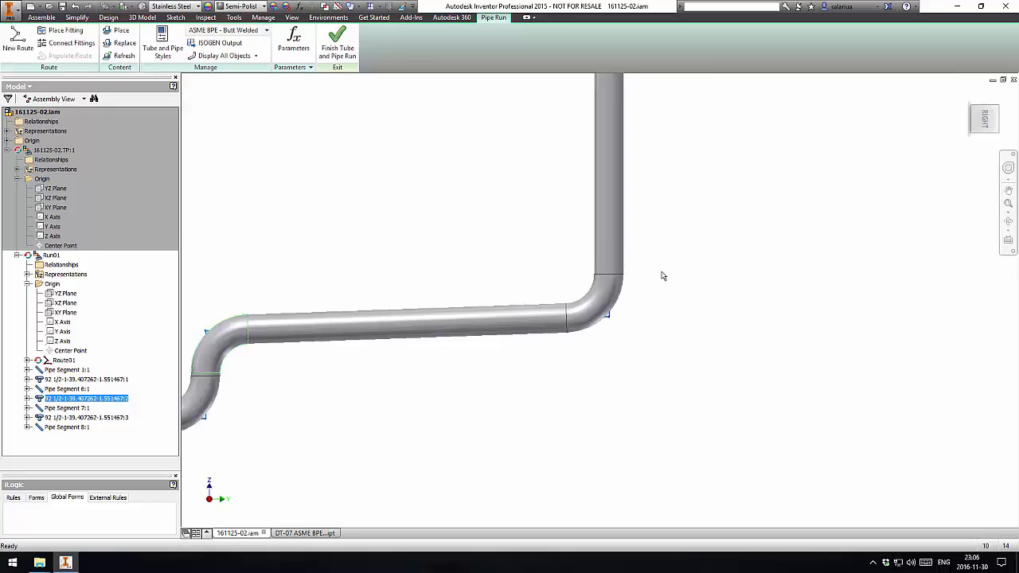
{"action": "scroll", "coordinate": [610, 318], "scroll_direction": "down", "scroll_amount": 3}
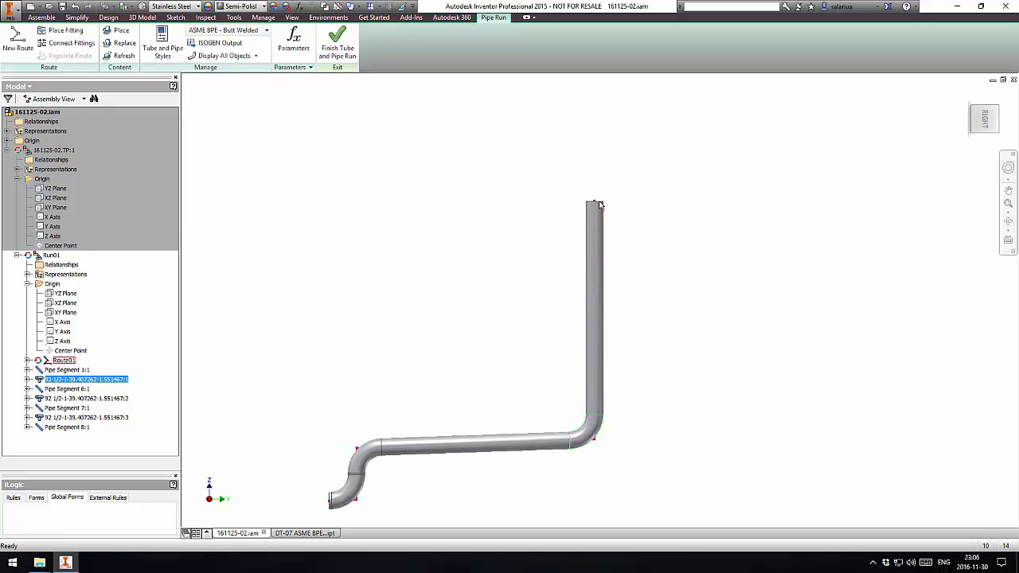
{"action": "scroll", "coordinate": [594, 430], "scroll_direction": "up", "scroll_amount": 4}
{"action": "left_click", "coordinate": [601, 457]}
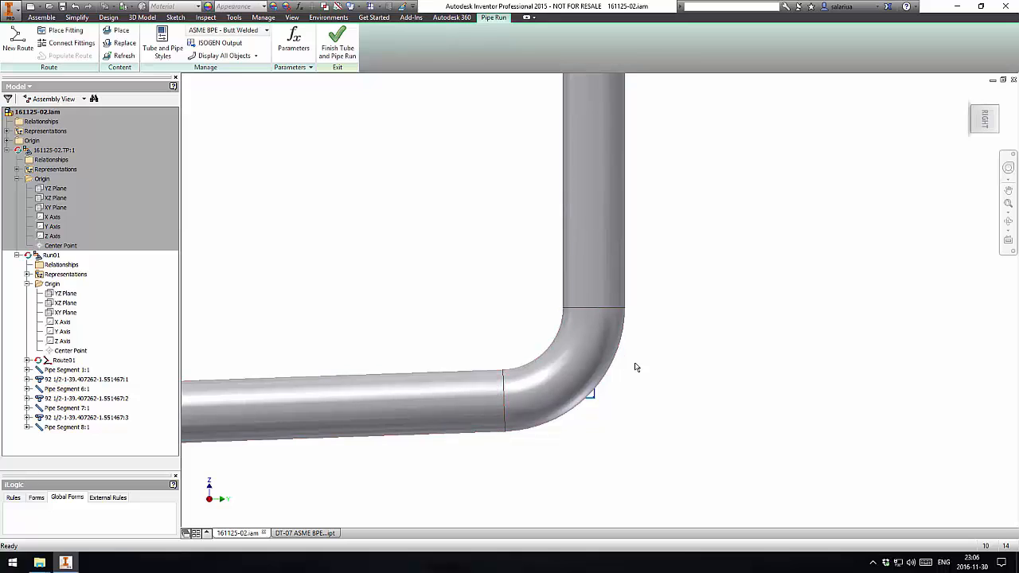
{"action": "scroll", "coordinate": [637, 364], "scroll_direction": "down", "scroll_amount": 3}
Step: Try to set C1_Dist to 0 for the elbow joining the sloped pipe to the short vertical segment
{"action": "scroll", "coordinate": [343, 371], "scroll_direction": "up", "scroll_amount": 5}
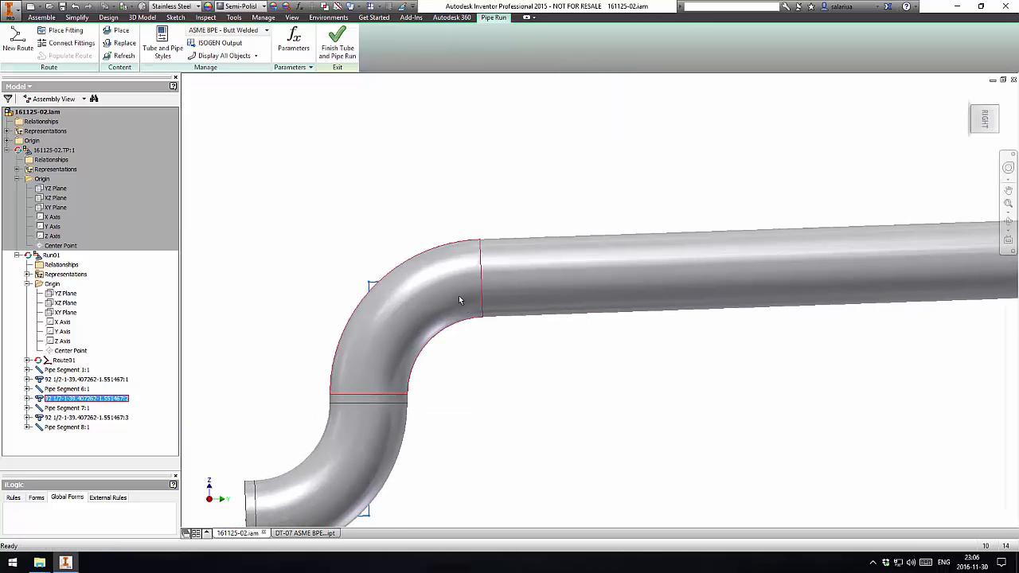
{"action": "left_click", "coordinate": [460, 296]}
{"action": "double_click", "coordinate": [460, 297]}
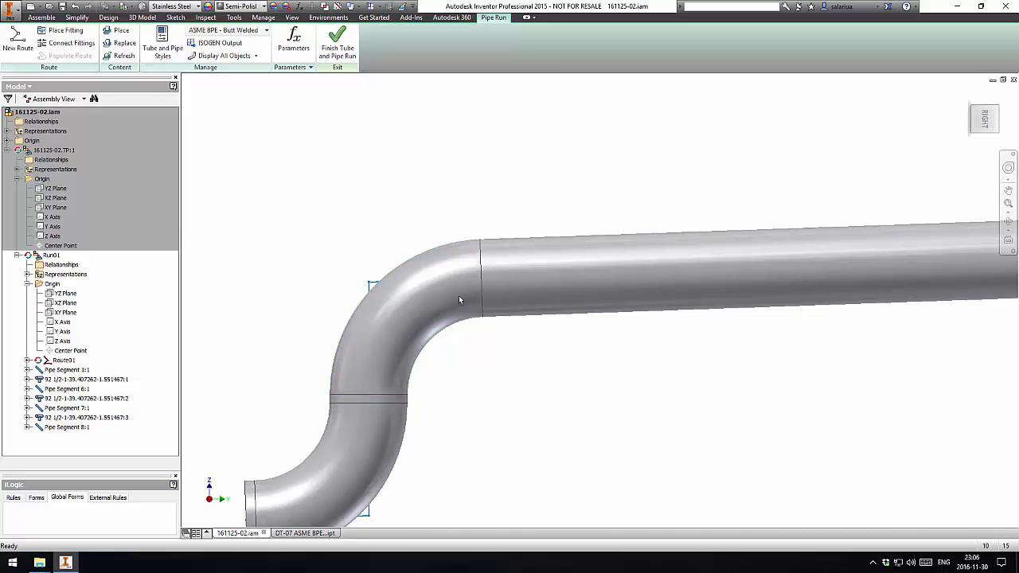
{"action": "left_click_drag", "start_coordinate": [552, 160], "coordinate": [325, 65]}
{"action": "left_click_drag", "start_coordinate": [322, 112], "coordinate": [405, 116]}
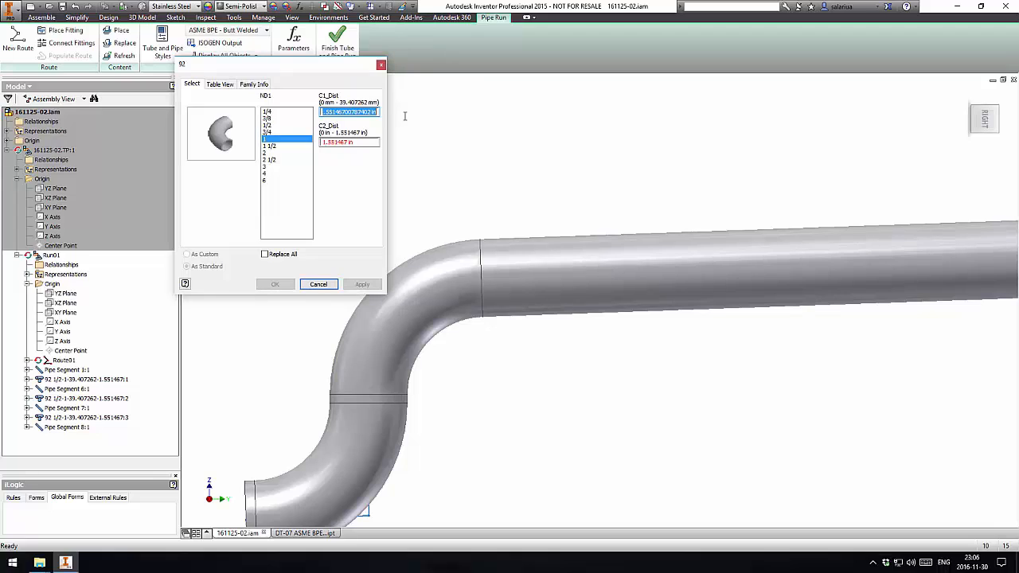
{"action": "type", "text": "0"}
Step: Try a C2_Dist of 10 mm for the same elbow and discard the size changes
{"action": "left_click_drag", "start_coordinate": [367, 141], "coordinate": [321, 142]}
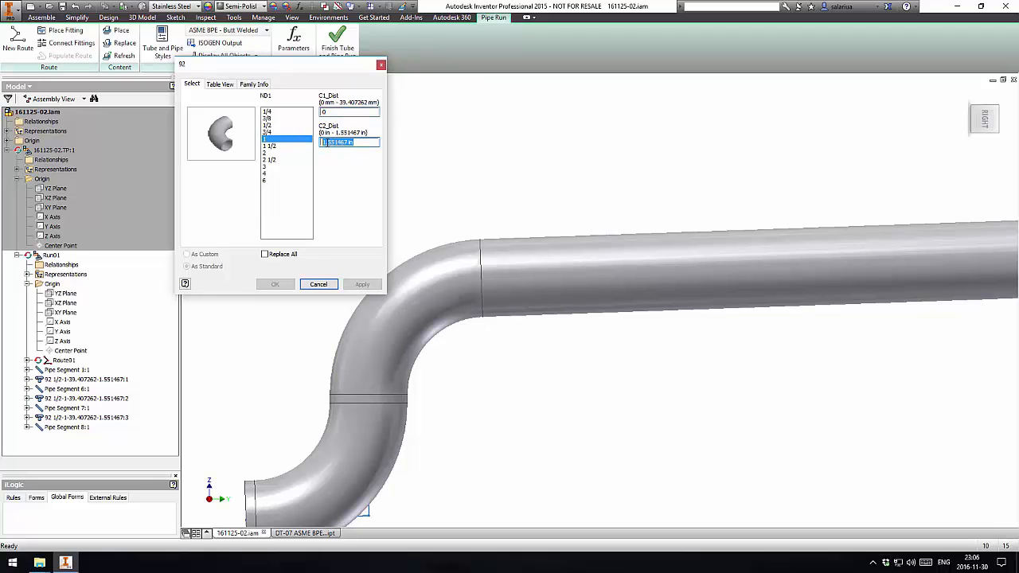
{"action": "left_click", "coordinate": [328, 142]}
{"action": "left_click_drag", "start_coordinate": [331, 142], "coordinate": [345, 144]}
{"action": "key", "text": "BackSpace"}
{"action": "left_click_drag", "start_coordinate": [346, 143], "coordinate": [308, 136]}
{"action": "type", "text": "3"}
{"action": "left_click", "coordinate": [331, 142]}
{"action": "left_click_drag", "start_coordinate": [332, 141], "coordinate": [345, 150]}
{"action": "type", "text": "25"}
{"action": "type", "text": "10"}
{"action": "left_click_drag", "start_coordinate": [345, 144], "coordinate": [233, 141]}
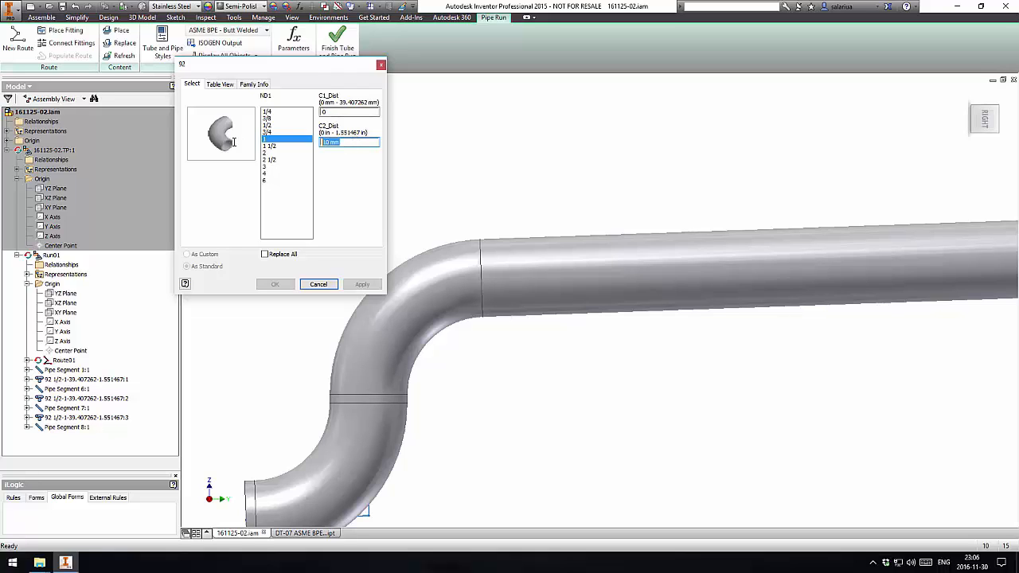
{"action": "left_click", "coordinate": [318, 285]}
Step: Set the route's short vertical segment to 100 mm and its lower end segment to 50 mm, and finish the route
{"action": "scroll", "coordinate": [365, 263], "scroll_direction": "down", "scroll_amount": 3}
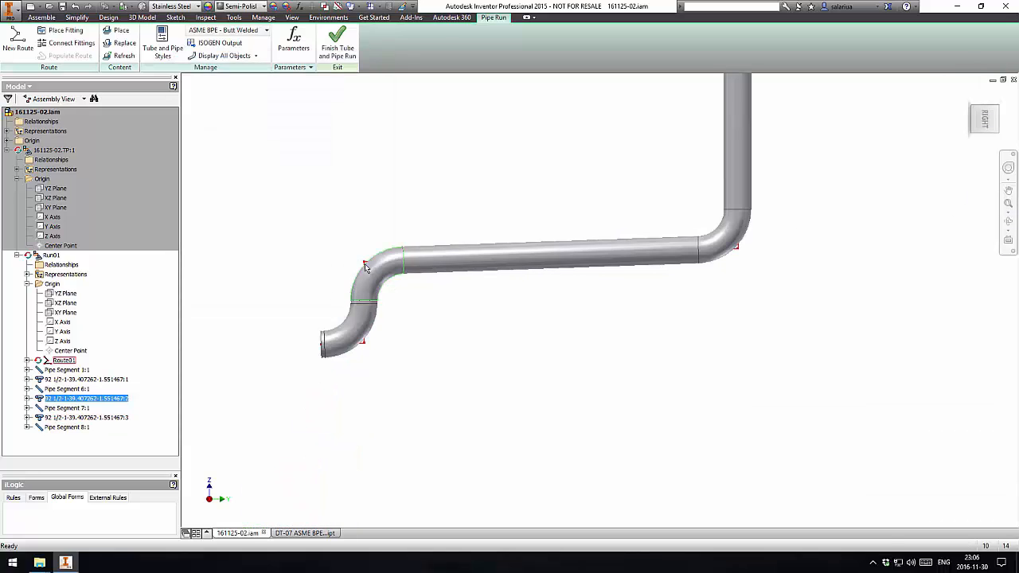
{"action": "double_click", "coordinate": [365, 264]}
{"action": "double_click", "coordinate": [400, 341]}
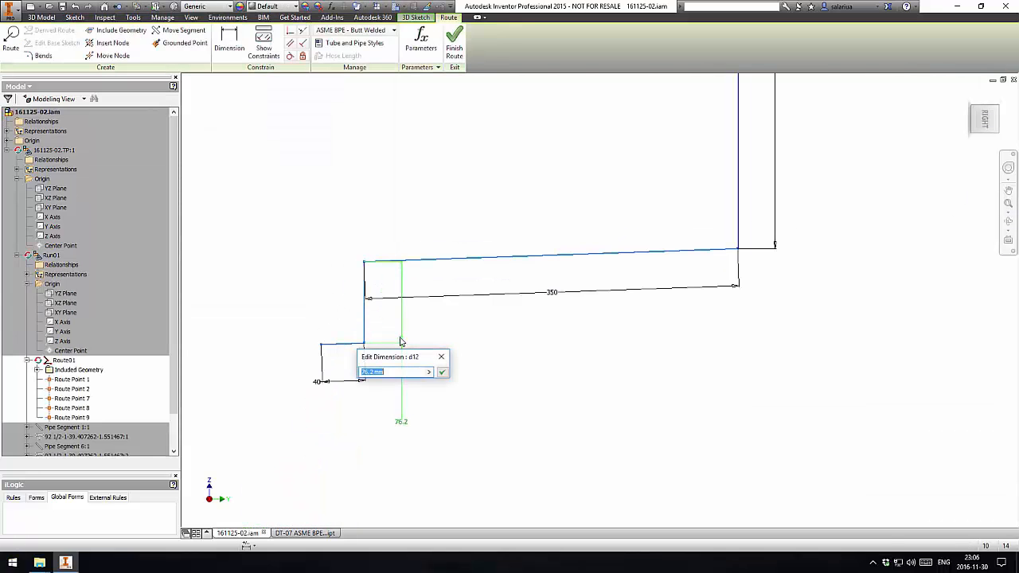
{"action": "type", "text": "100"}
{"action": "key", "text": "Return"}
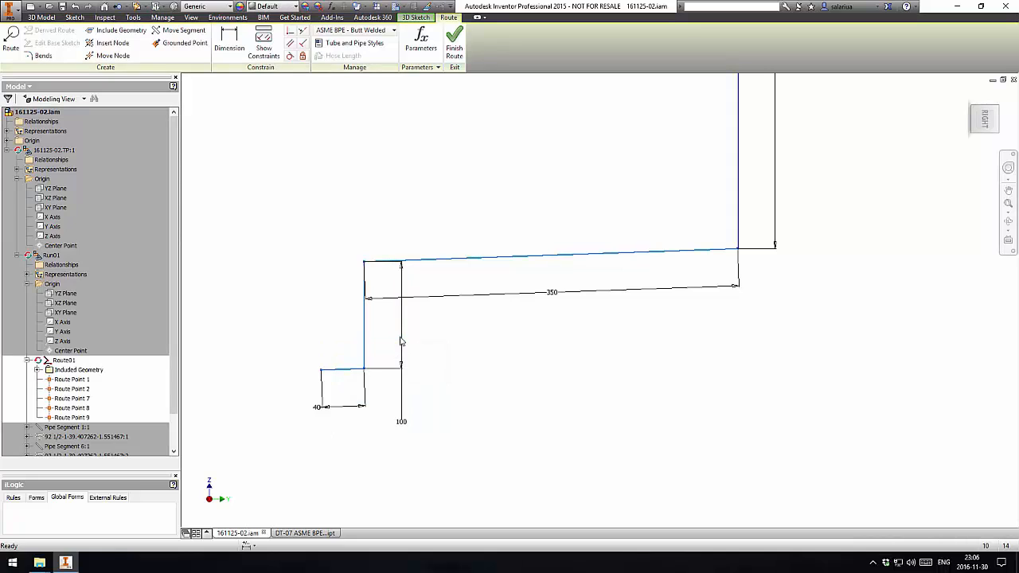
{"action": "double_click", "coordinate": [337, 408]}
{"action": "type", "text": "50"}
{"action": "key", "text": "Return"}
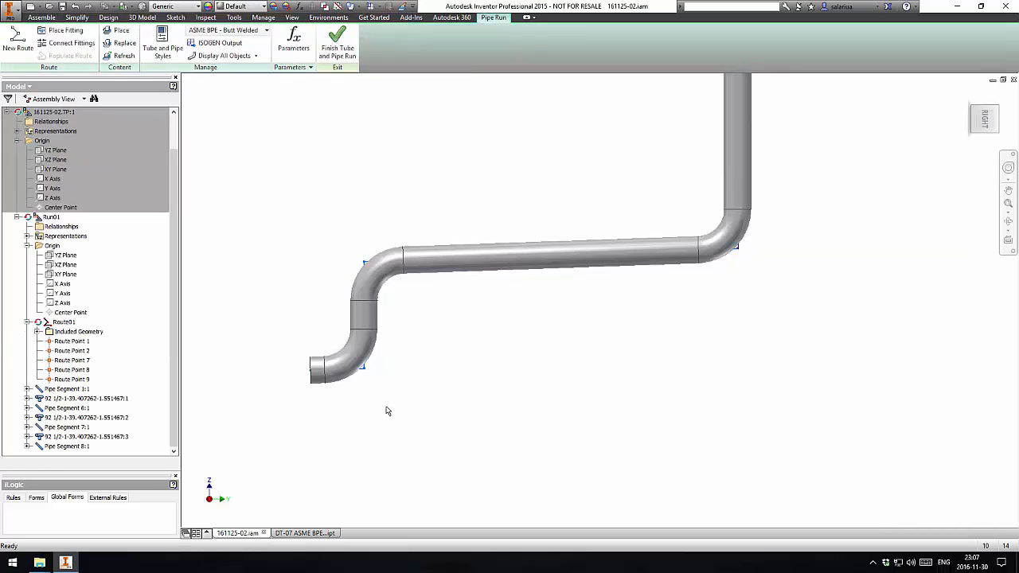
Step: Try to change the elbow above the lengthened vertical segment to a C1_Dist of 0 and a C2_Dist of 1
{"action": "left_click", "coordinate": [370, 277]}
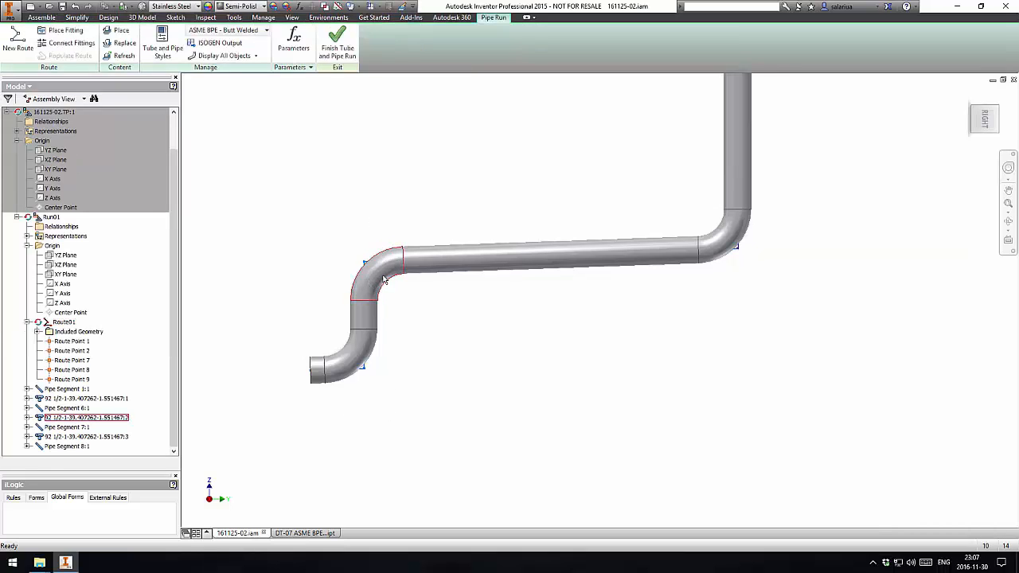
{"action": "left_click", "coordinate": [381, 243]}
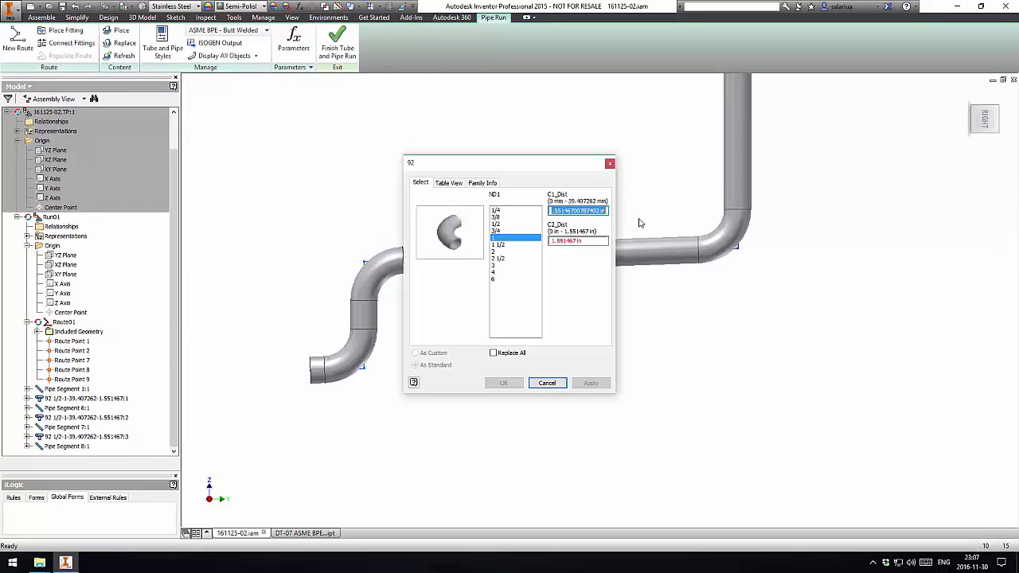
{"action": "type", "text": "0"}
{"action": "key", "text": "Tab"}
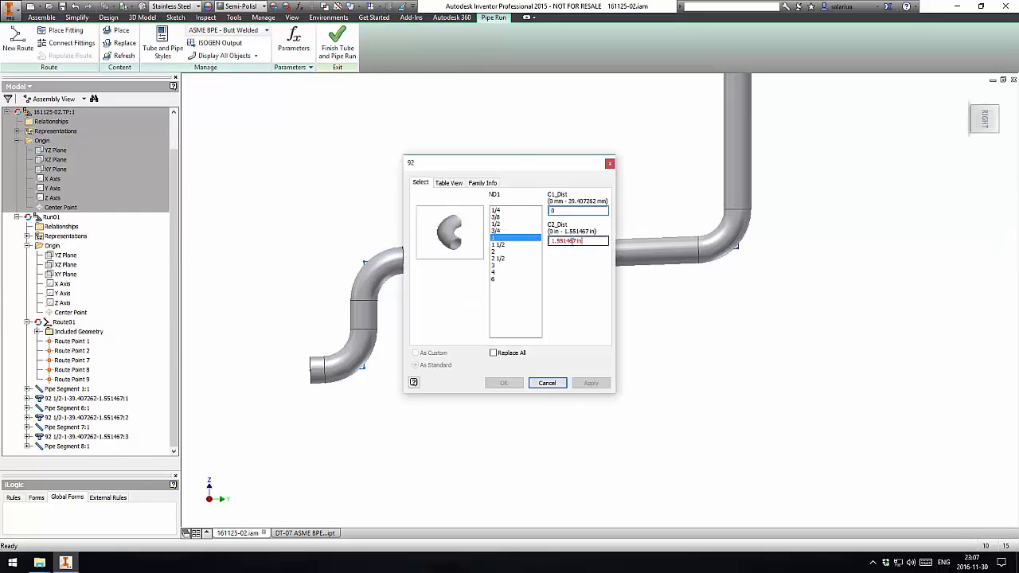
{"action": "left_click_drag", "start_coordinate": [533, 169], "coordinate": [611, 171]}
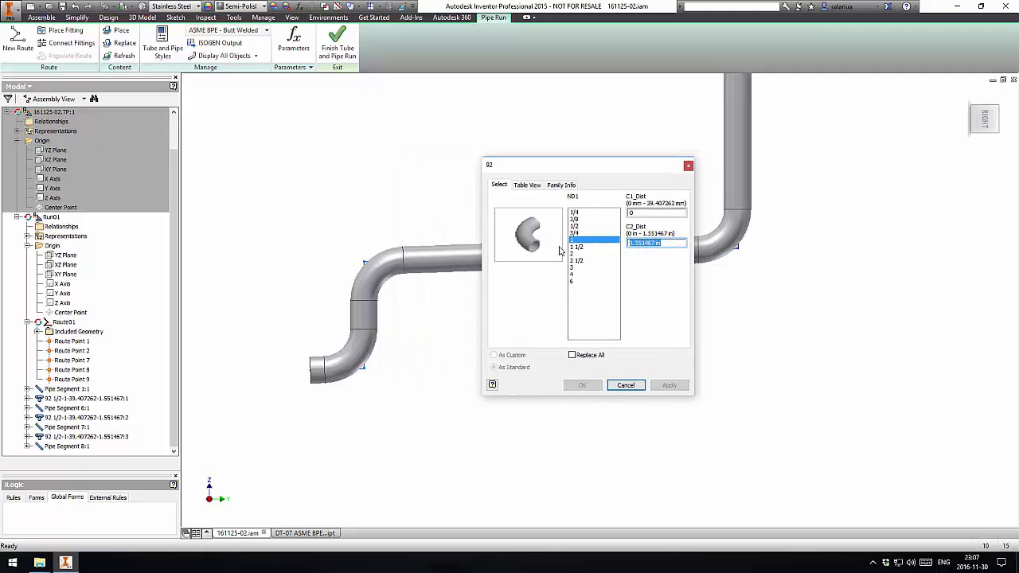
{"action": "type", "text": "18"}
{"action": "key", "text": "BackSpace"}
{"action": "type", "text": "1"}
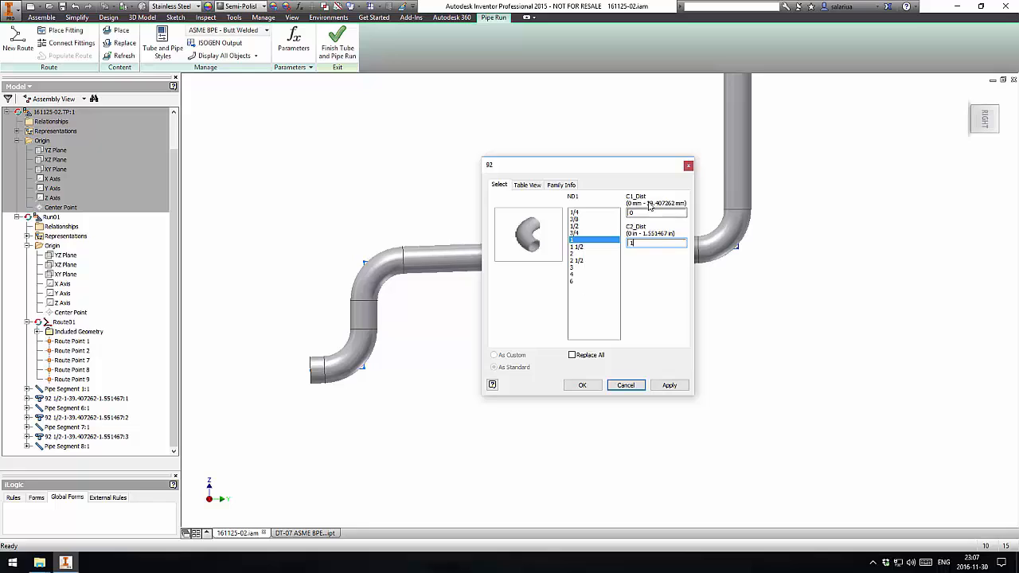
{"action": "left_click", "coordinate": [582, 385]}
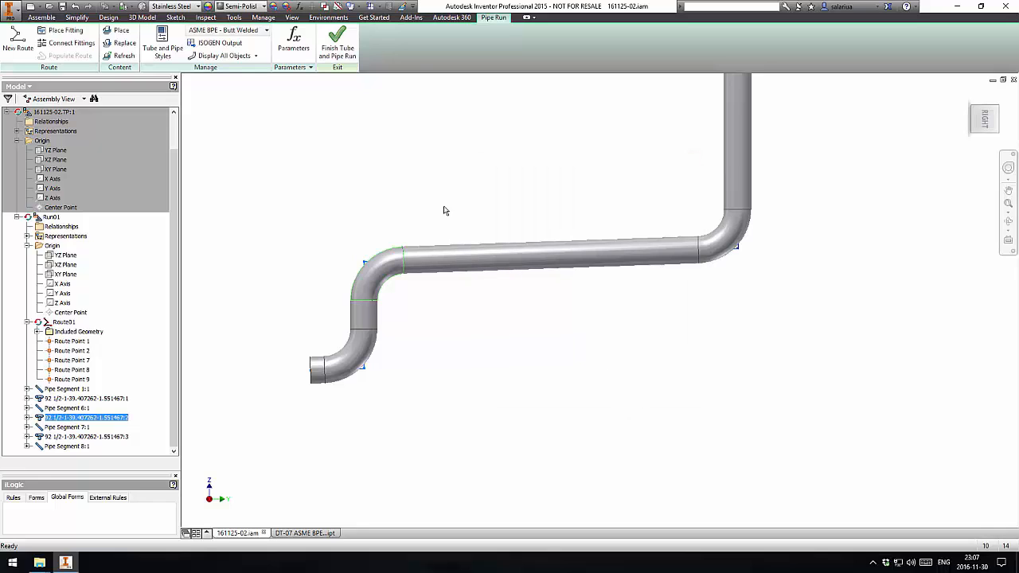
Step: Change the C2_Dist column's units to mm in the family table of elbow 92 in My Library and republish the family
{"action": "left_click", "coordinate": [402, 6]}
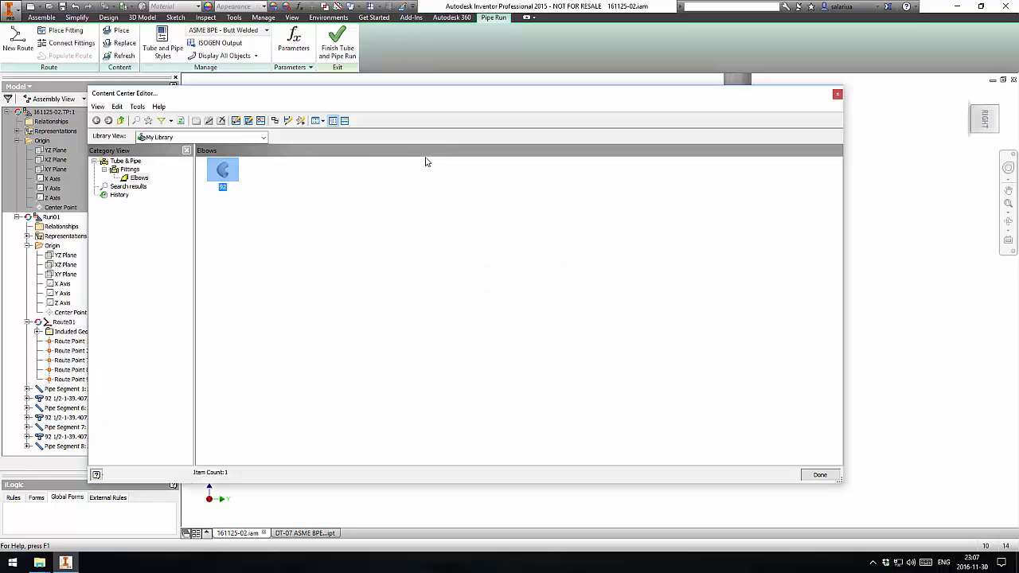
{"action": "right_click", "coordinate": [235, 172]}
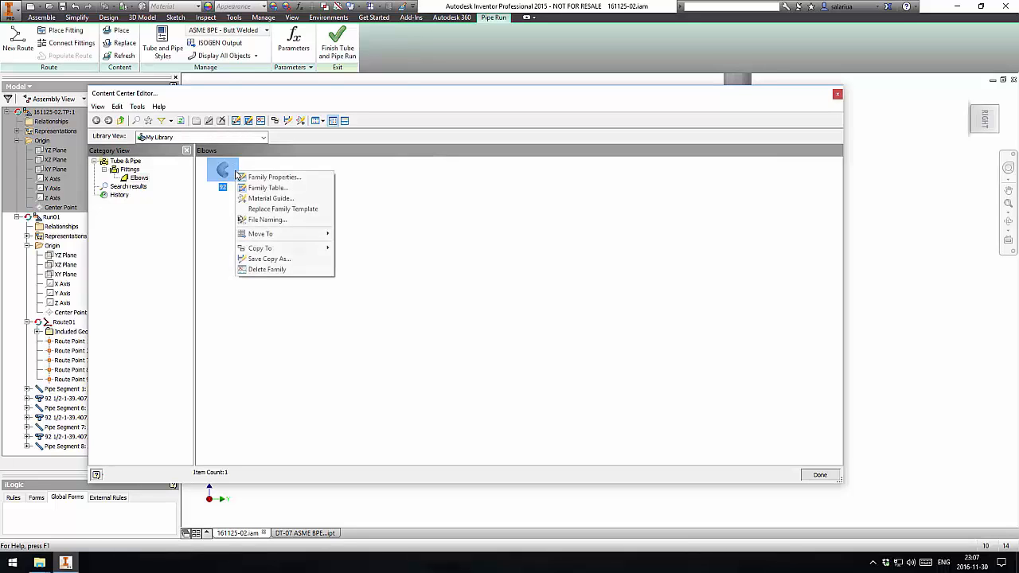
{"action": "left_click", "coordinate": [275, 186]}
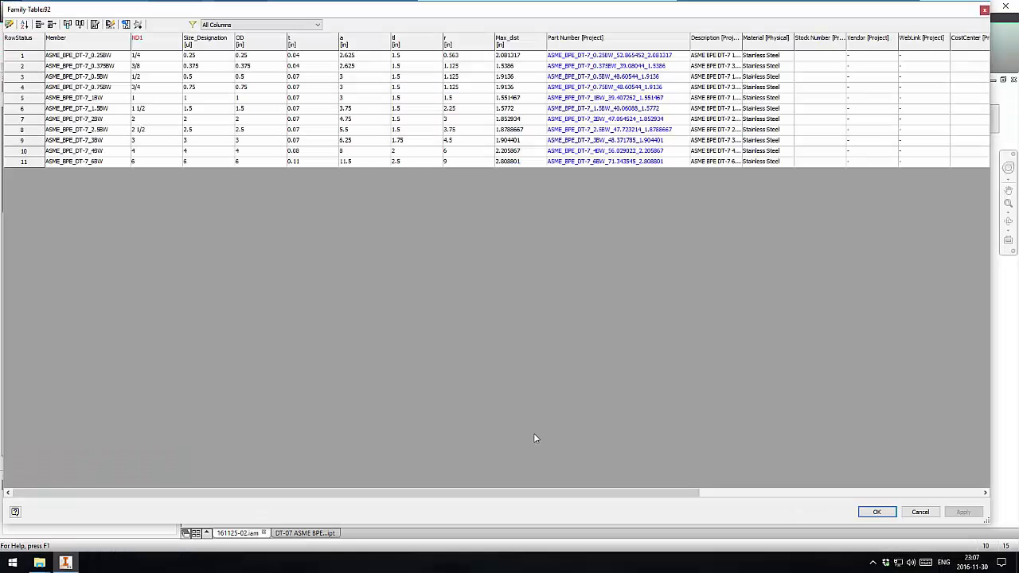
{"action": "left_click", "coordinate": [928, 494]}
{"action": "right_click", "coordinate": [782, 42]}
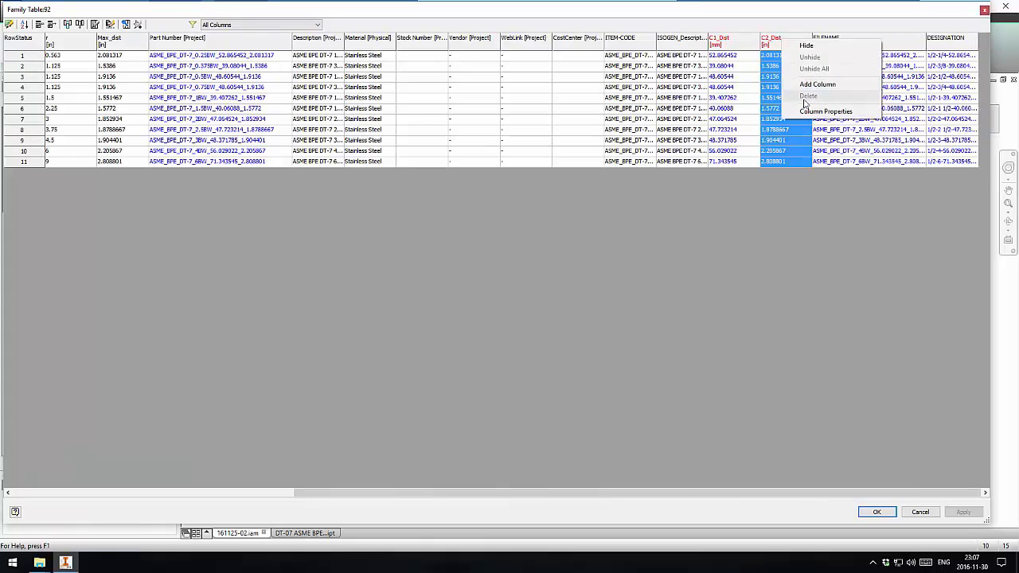
{"action": "left_click", "coordinate": [805, 108]}
{"action": "left_click", "coordinate": [582, 215]}
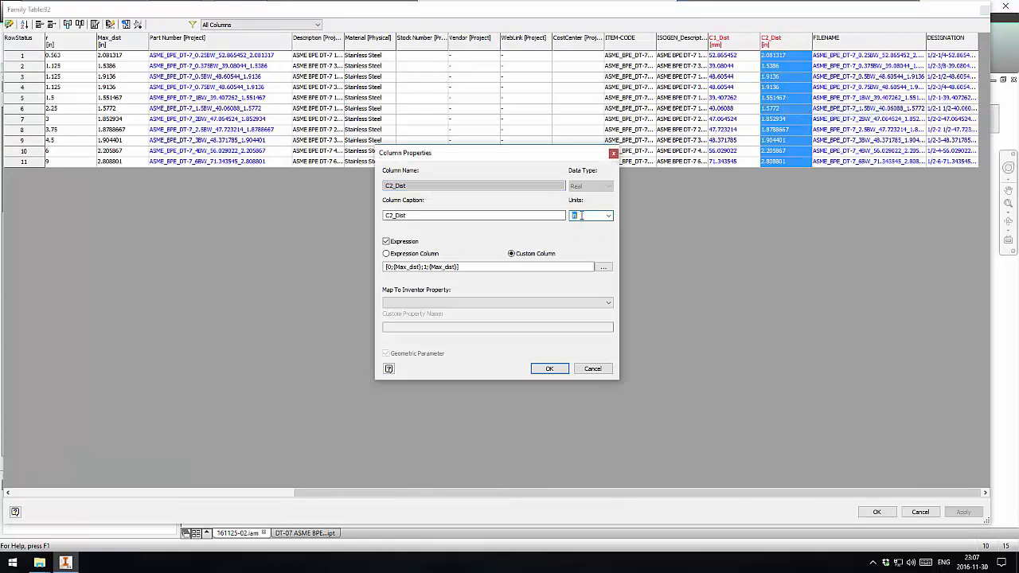
{"action": "type", "text": "mm"}
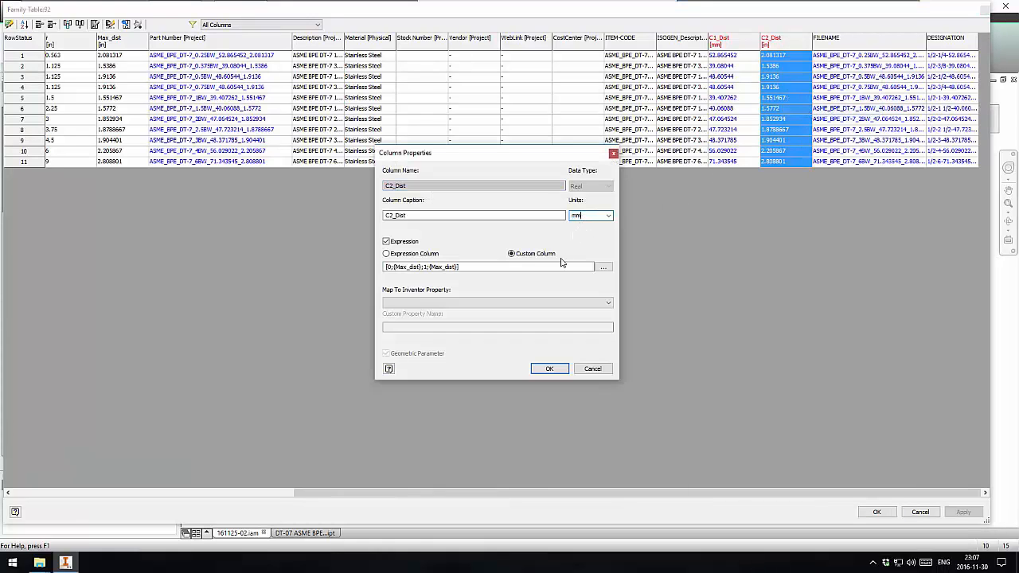
{"action": "left_click", "coordinate": [549, 368]}
{"action": "left_click", "coordinate": [877, 512]}
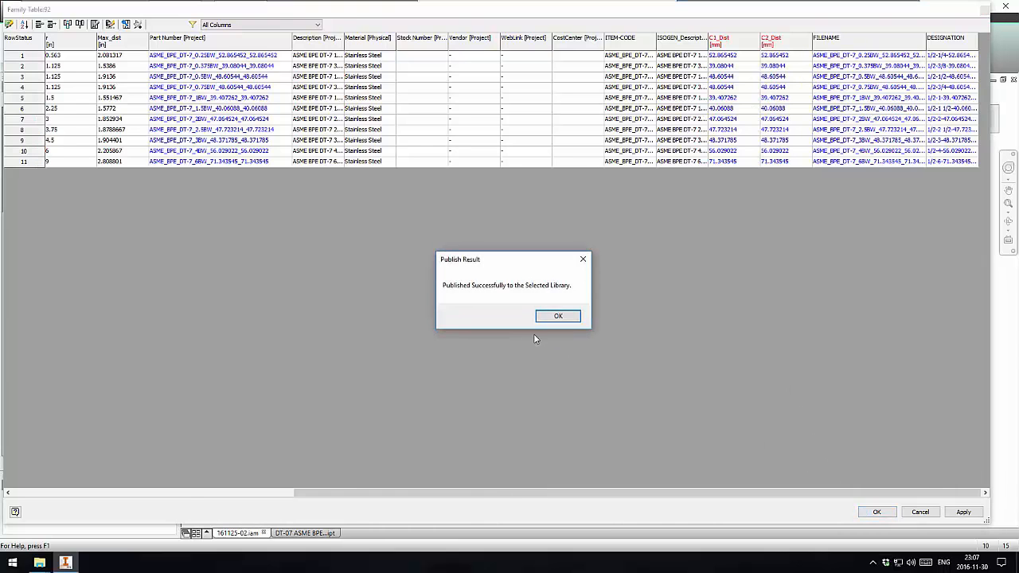
{"action": "left_click", "coordinate": [538, 314]}
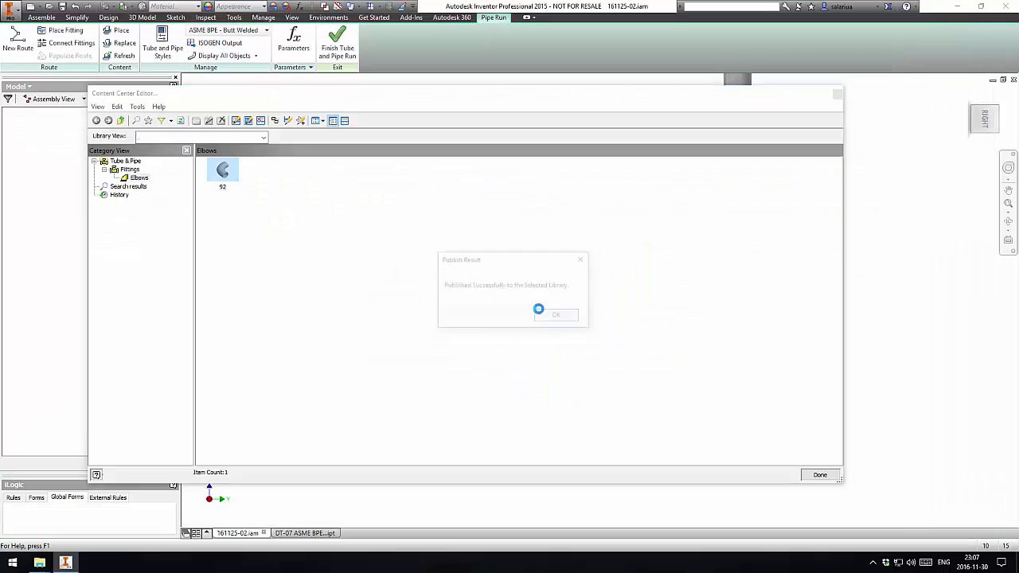
{"action": "left_click", "coordinate": [820, 475]}
Step: Save the assembly and run a Content Center refresh of its standard components
{"action": "left_click", "coordinate": [123, 56]}
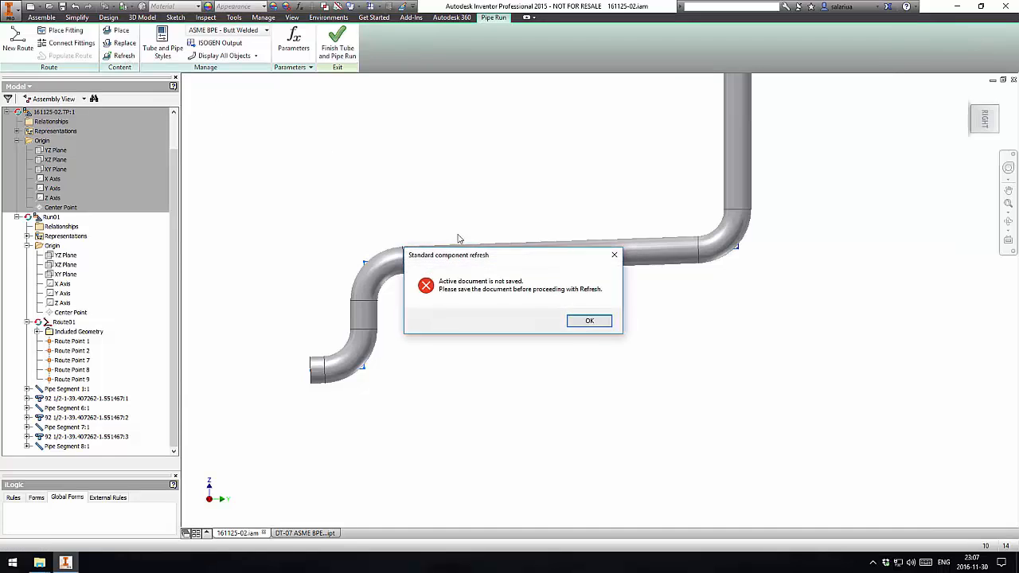
{"action": "left_click", "coordinate": [587, 319]}
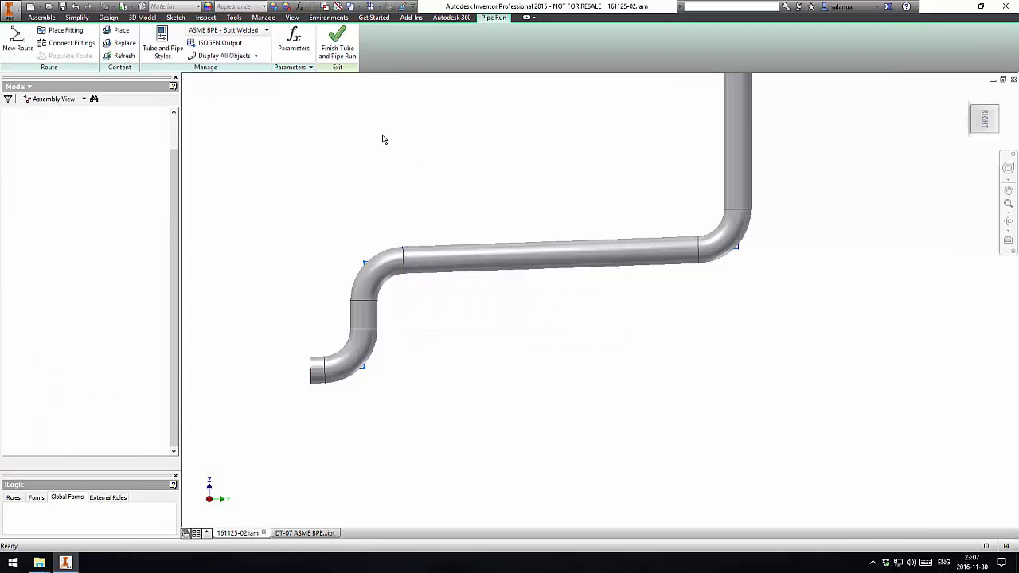
{"action": "key", "text": "ctrl+s"}
{"action": "key", "text": "Return"}
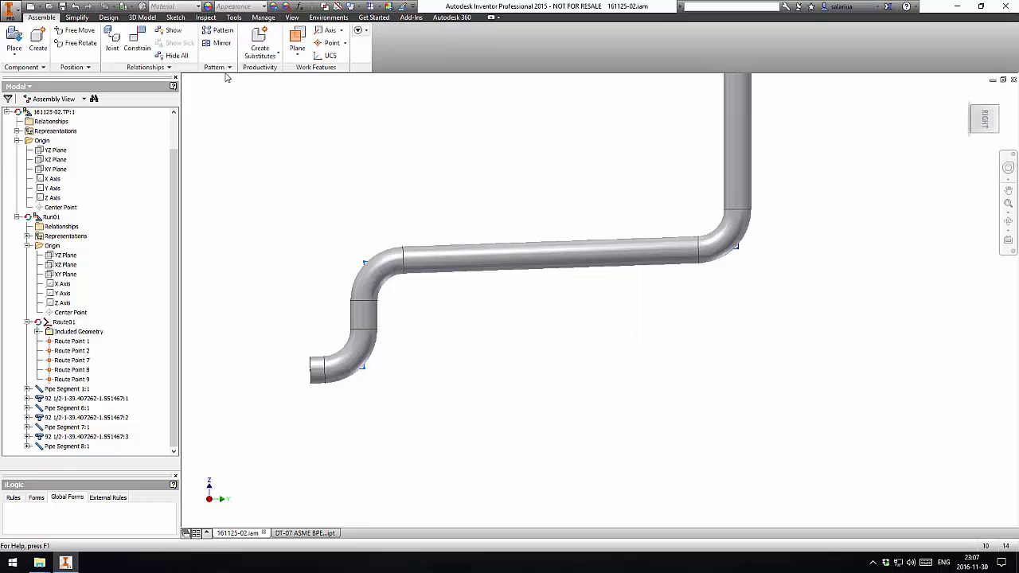
{"action": "left_click", "coordinate": [268, 18]}
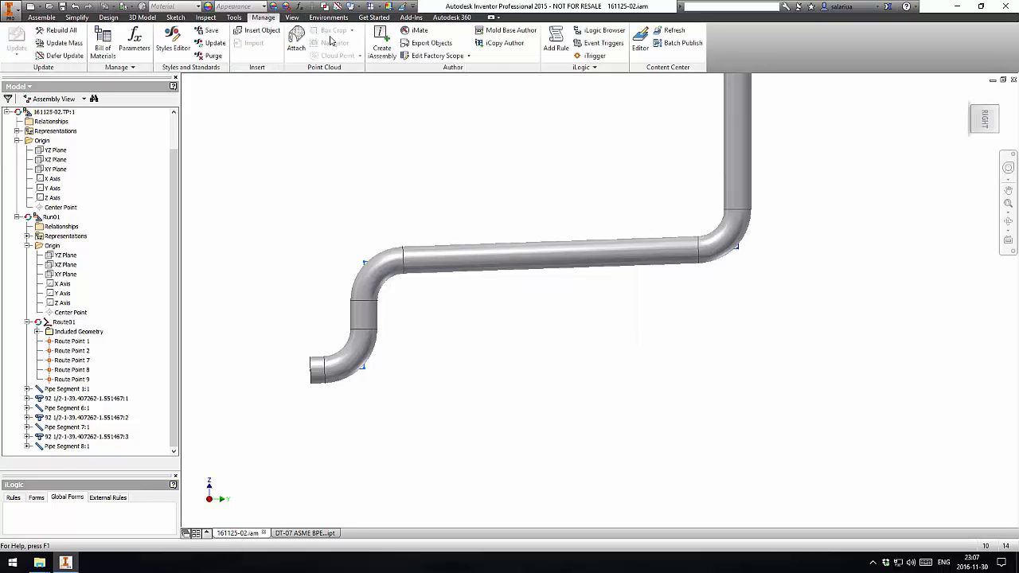
{"action": "left_click", "coordinate": [668, 30]}
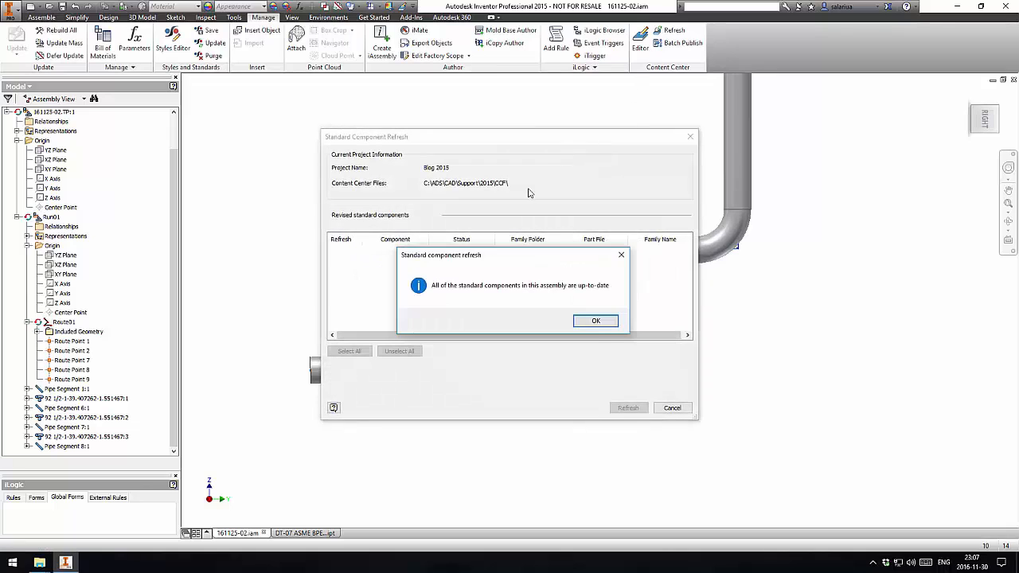
{"action": "left_click", "coordinate": [592, 318]}
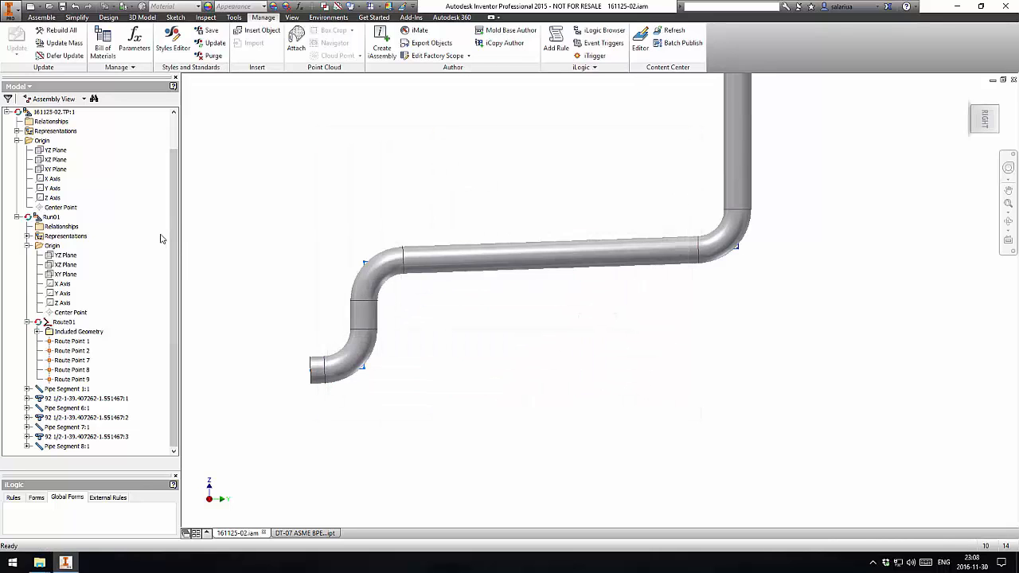
Step: Activate pipe run Run01 for editing
{"action": "left_click", "coordinate": [53, 218]}
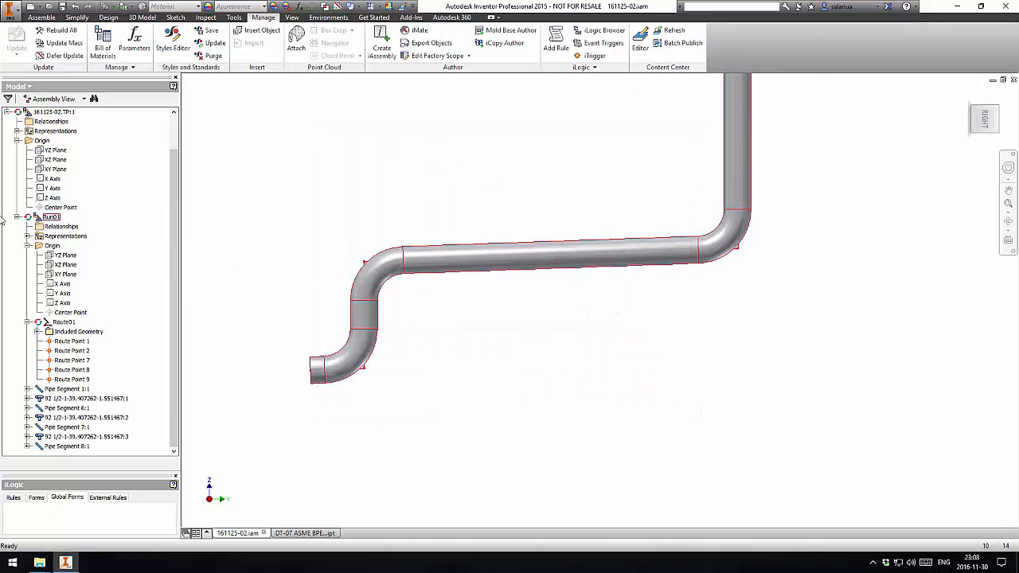
{"action": "double_click", "coordinate": [56, 223]}
{"action": "double_click", "coordinate": [398, 253]}
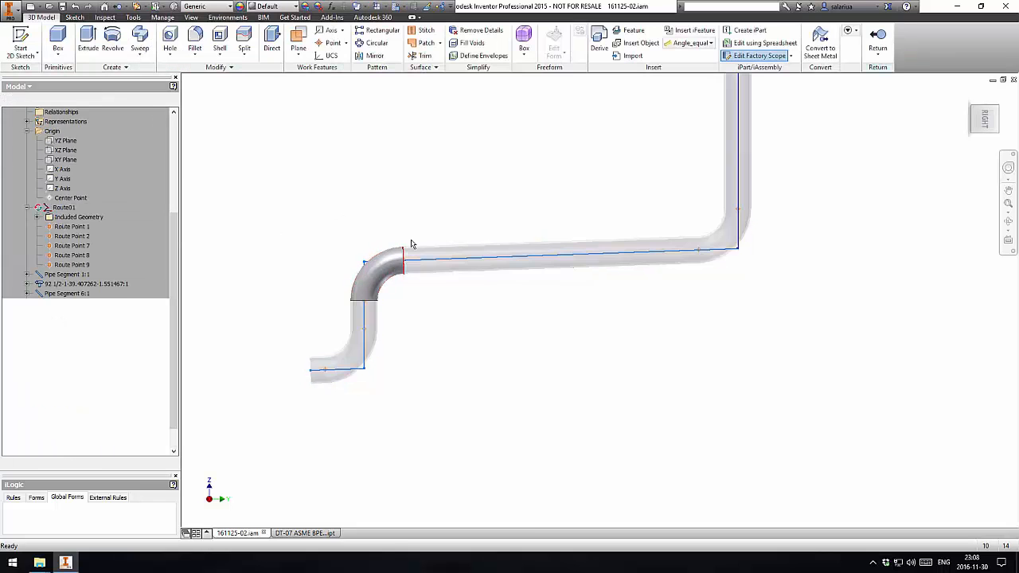
{"action": "scroll", "coordinate": [54, 147], "scroll_direction": "up", "scroll_amount": 2}
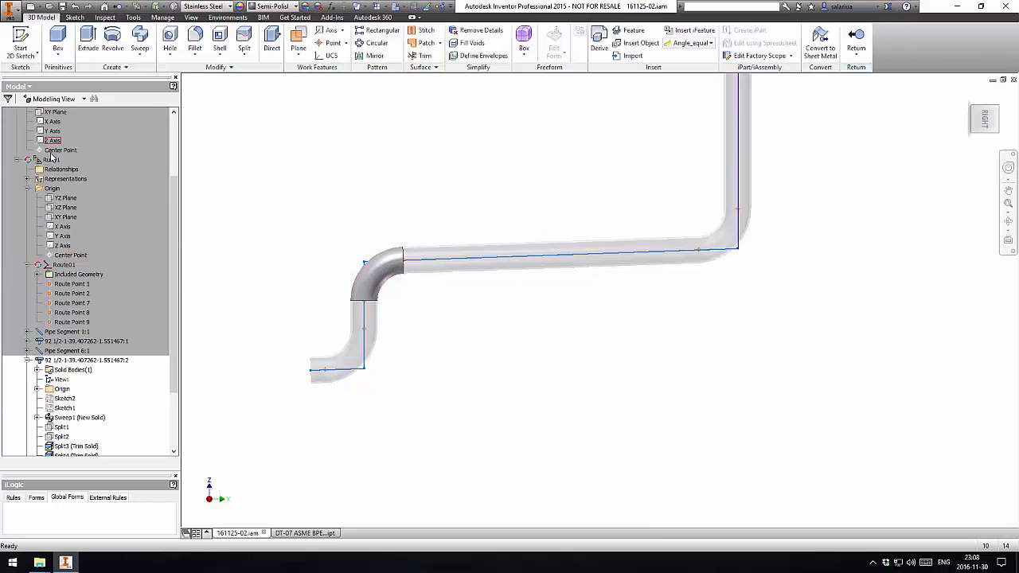
{"action": "left_click", "coordinate": [51, 160]}
{"action": "double_click", "coordinate": [51, 160]}
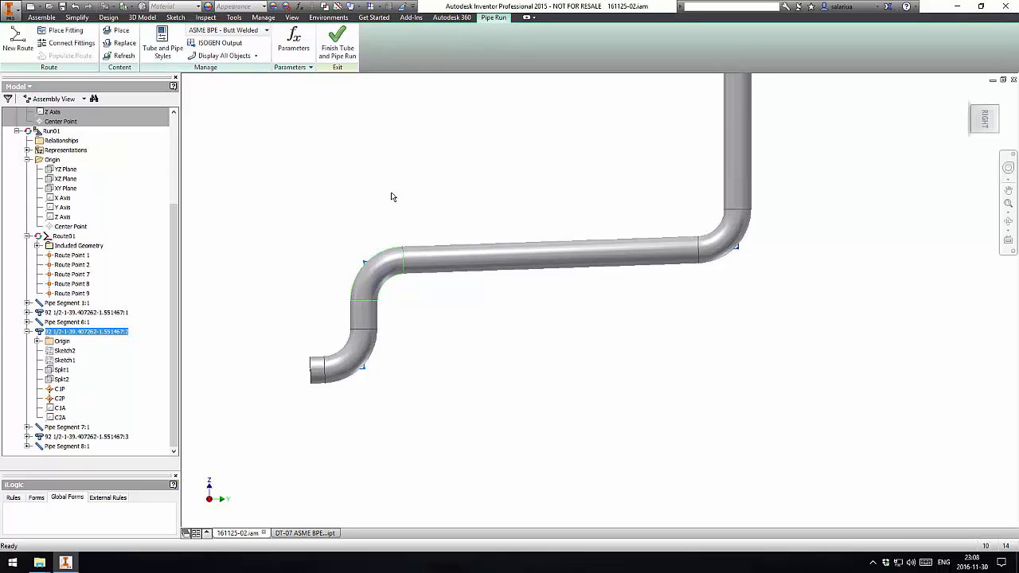
Step: Change the size of the elbow above the short vertical segment to a C1_Dist of 0 and a C2_Dist of 38
{"action": "key", "text": "c"}
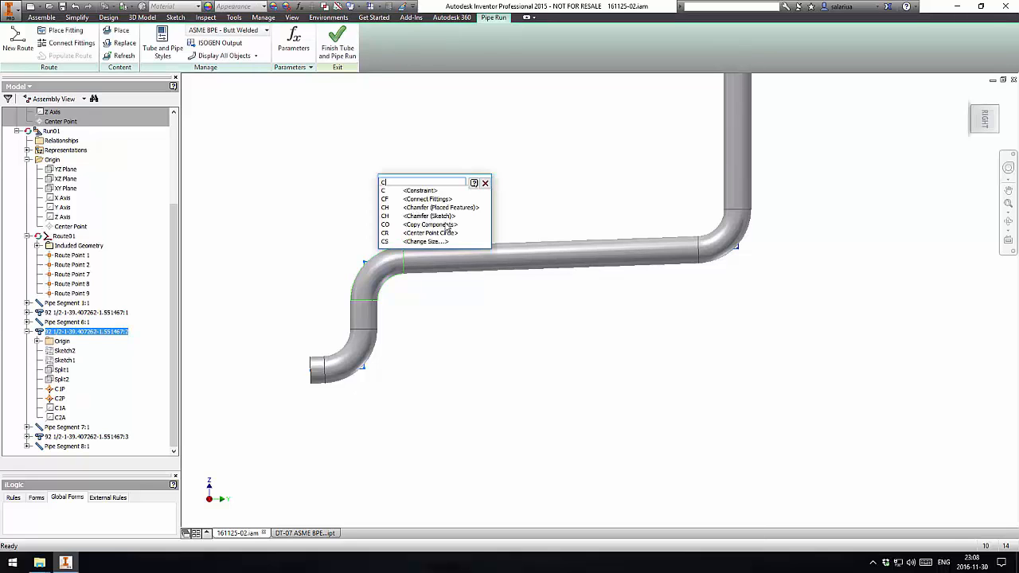
{"action": "key", "text": "Escape"}
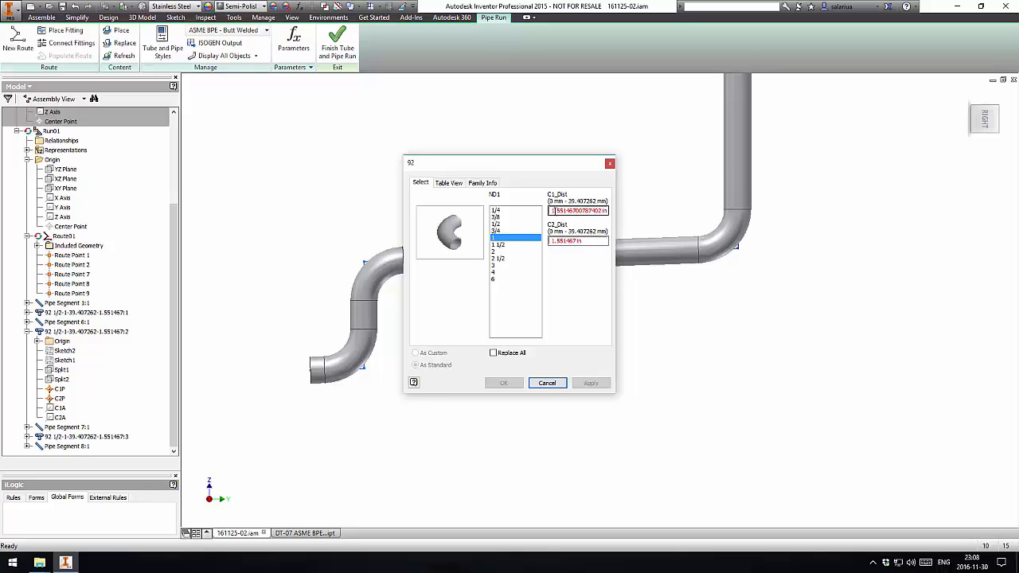
{"action": "left_click_drag", "start_coordinate": [555, 211], "coordinate": [619, 226]}
{"action": "key", "text": "BackSpace"}
{"action": "type", "text": "0"}
{"action": "key", "text": "Tab"}
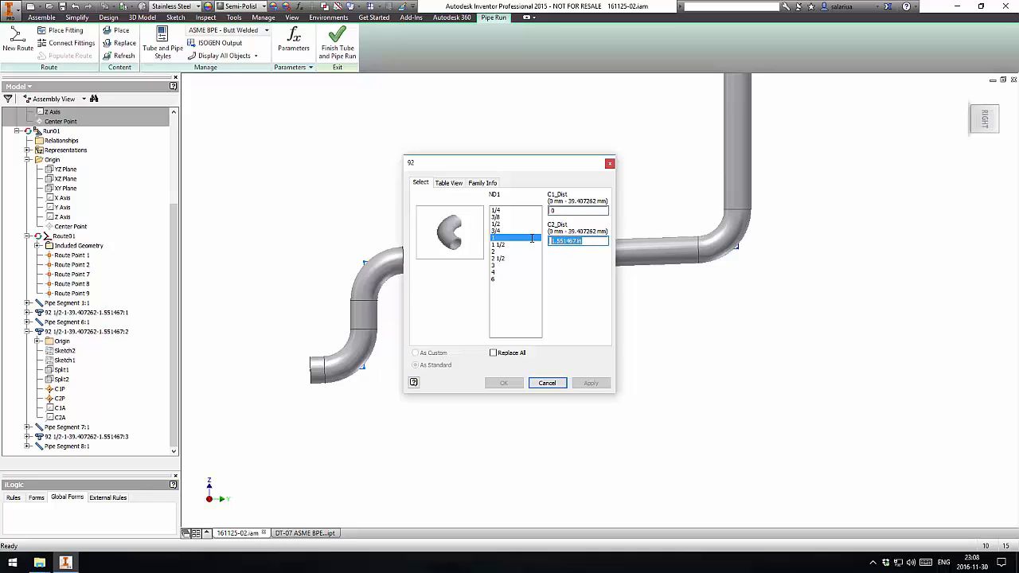
{"action": "type", "text": "38"}
{"action": "key", "text": "shift+Tab"}
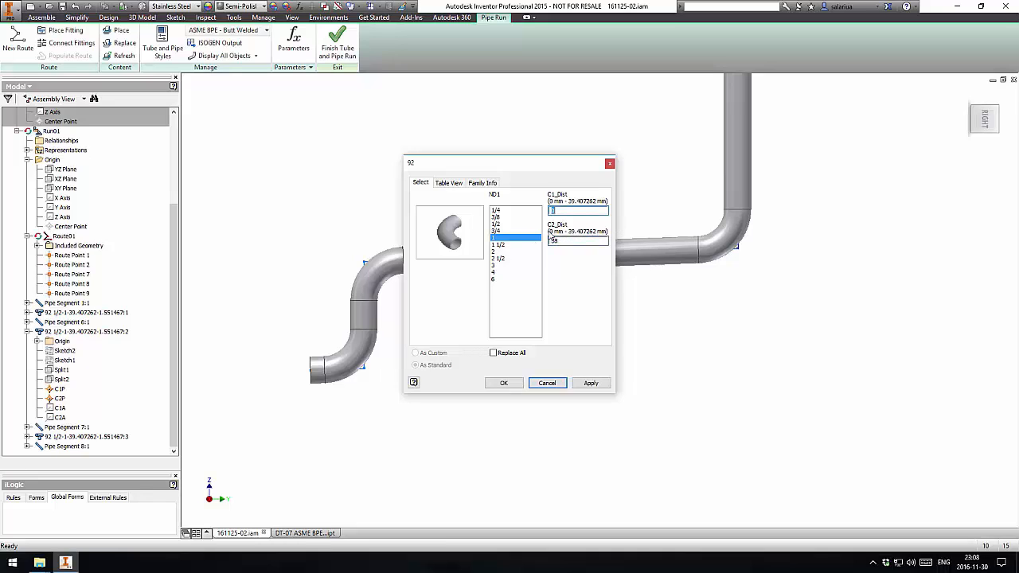
{"action": "left_click_drag", "start_coordinate": [588, 167], "coordinate": [640, 160]}
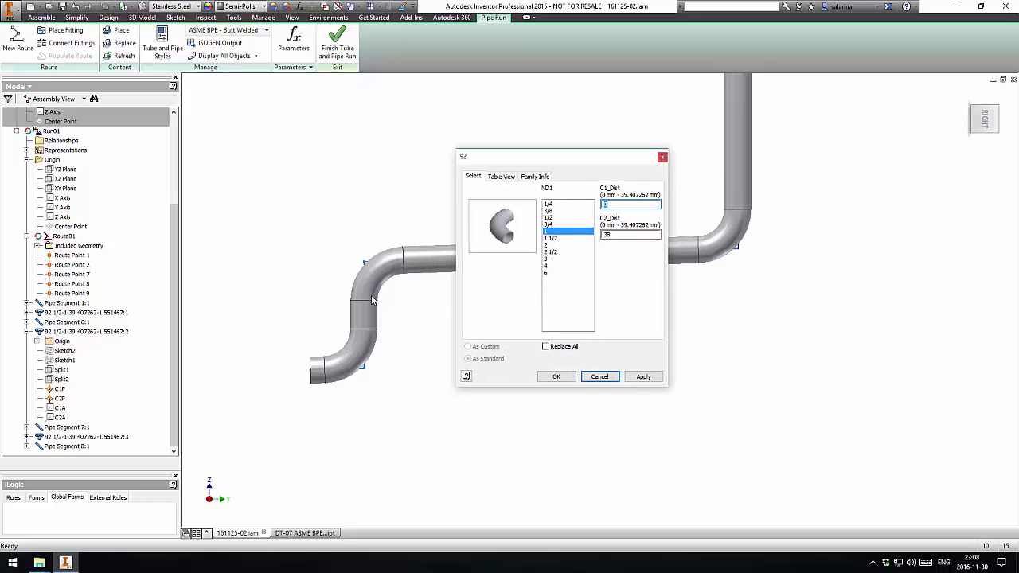
{"action": "left_click", "coordinate": [556, 377]}
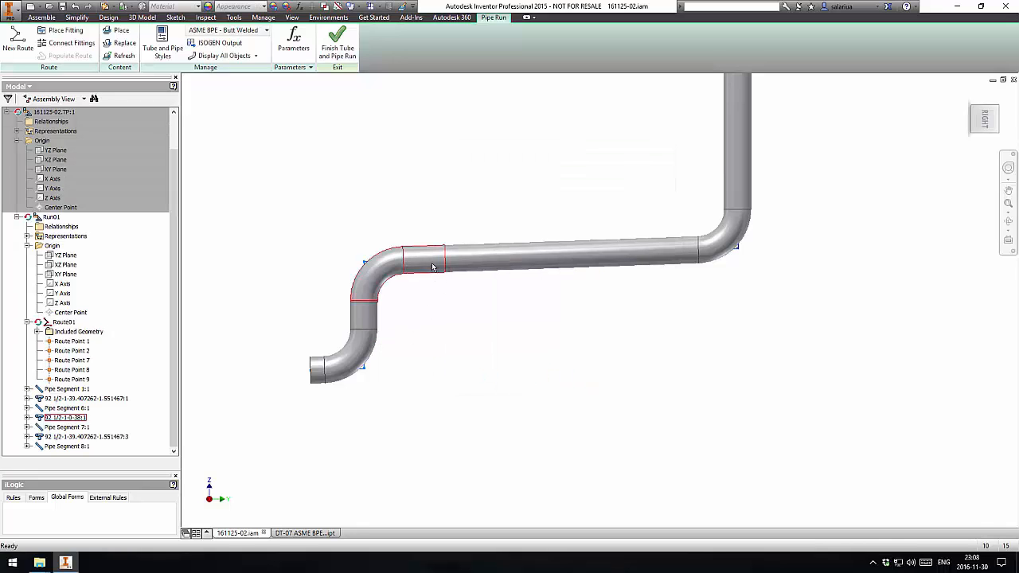
Step: Examine the resized elbow's joint with the vertical segment and the segment length rules of the ASME BPE - Butt Welded cut back 92 style
{"action": "scroll", "coordinate": [387, 277], "scroll_direction": "down", "scroll_amount": 3}
{"action": "scroll", "coordinate": [387, 277], "scroll_direction": "down", "scroll_amount": 3}
{"action": "scroll", "coordinate": [341, 319], "scroll_direction": "up", "scroll_amount": 2}
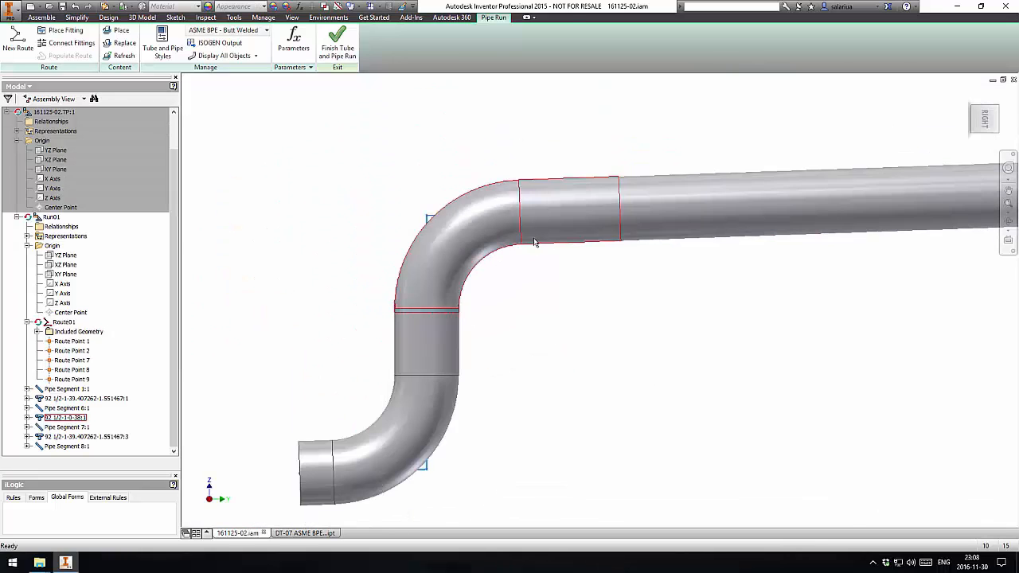
{"action": "scroll", "coordinate": [509, 321], "scroll_direction": "up", "scroll_amount": 4}
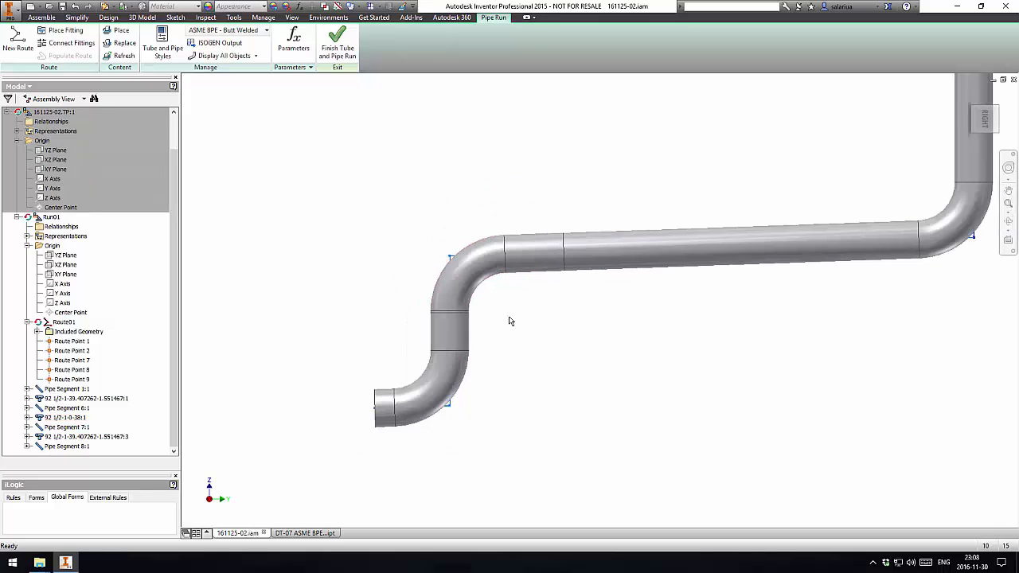
{"action": "middle_click_drag", "start_coordinate": [455, 234], "coordinate": [464, 276]}
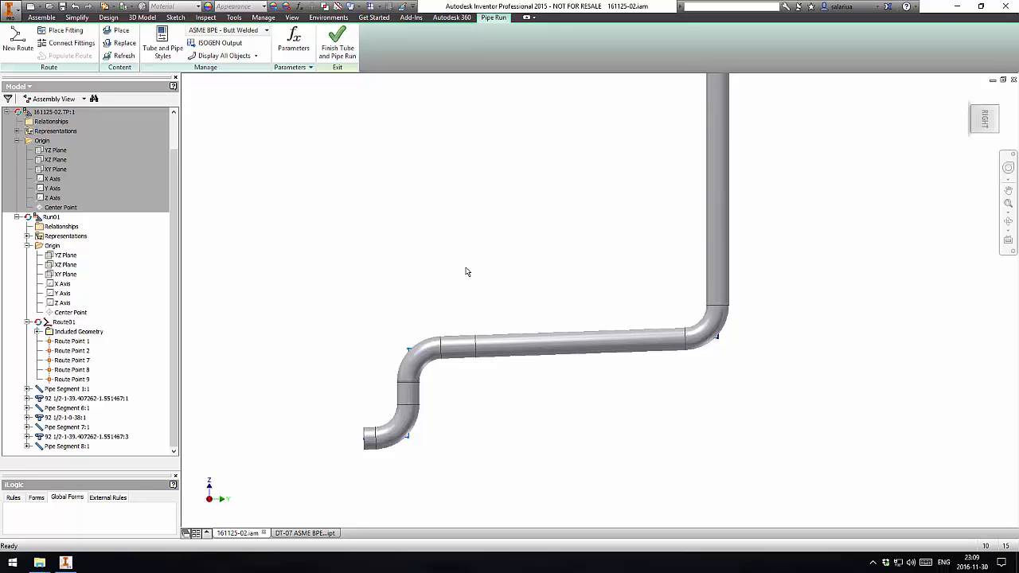
{"action": "scroll", "coordinate": [430, 409], "scroll_direction": "down", "scroll_amount": 6}
{"action": "scroll", "coordinate": [489, 363], "scroll_direction": "up", "scroll_amount": 5}
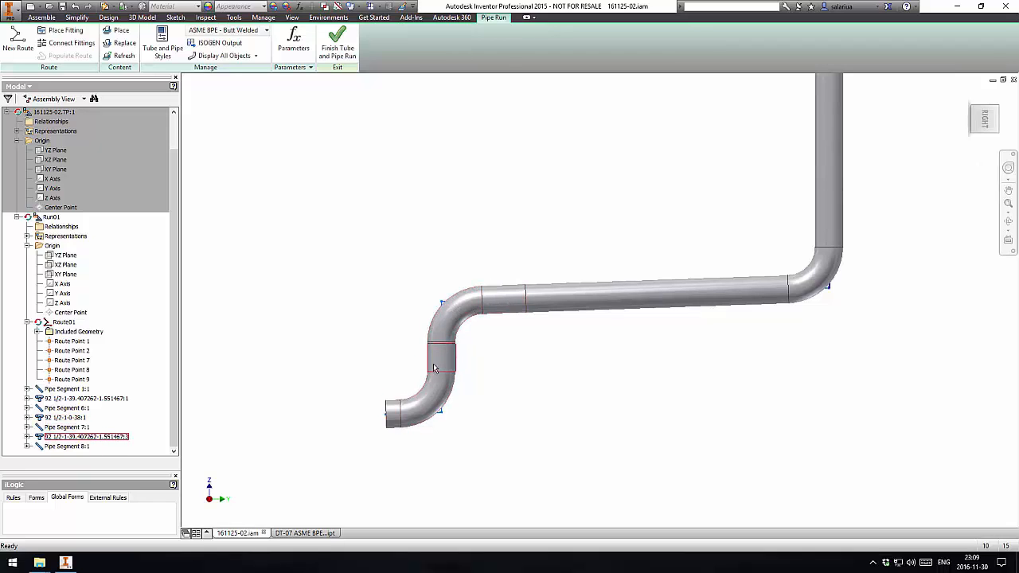
{"action": "left_click", "coordinate": [163, 40]}
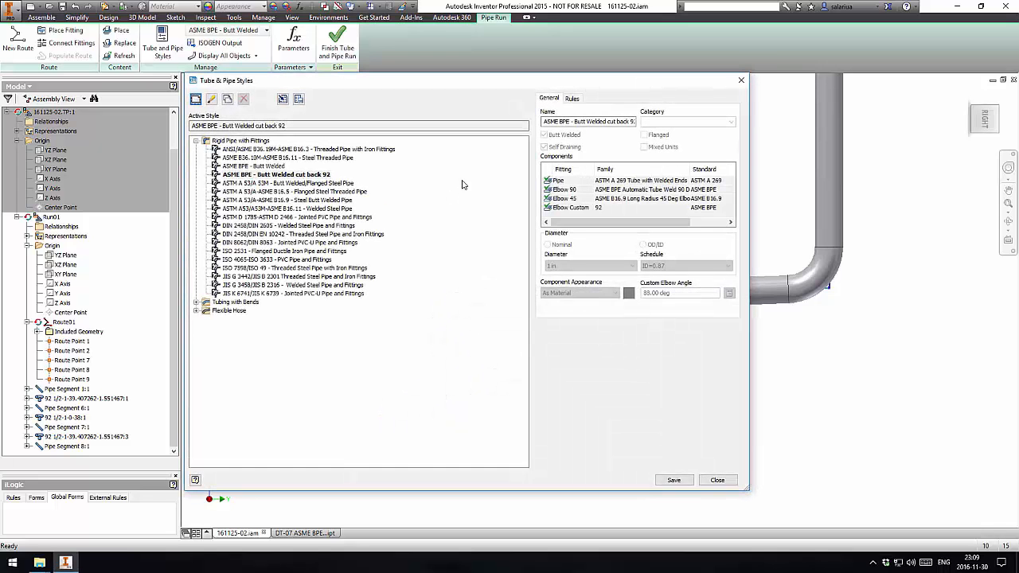
{"action": "left_click", "coordinate": [572, 98]}
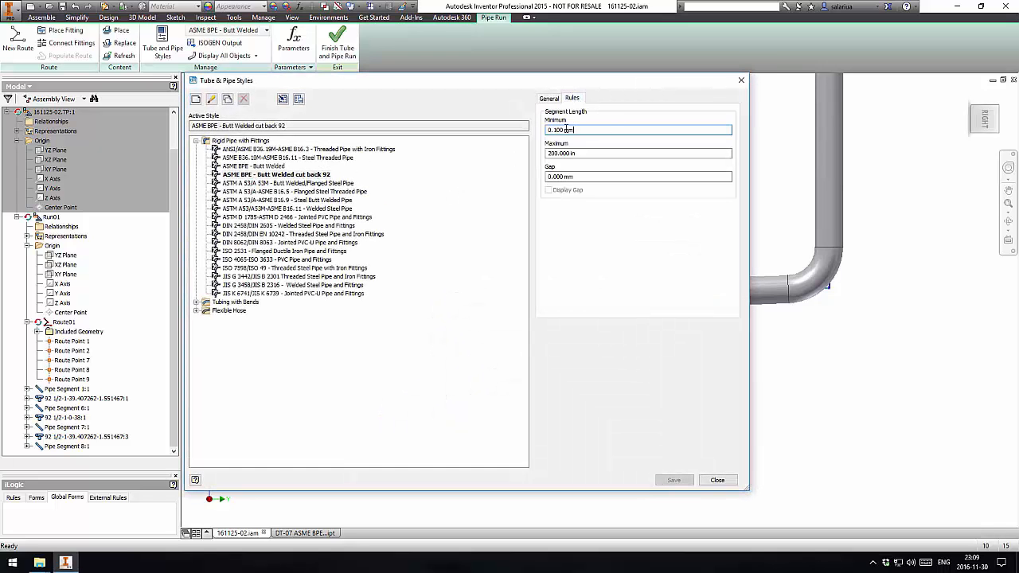
{"action": "left_click", "coordinate": [741, 80]}
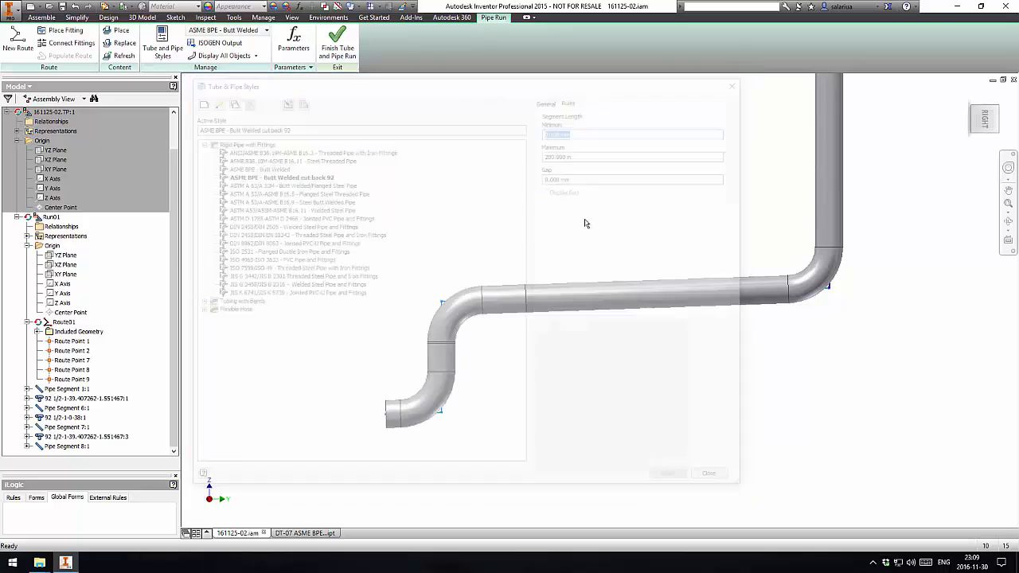
{"action": "scroll", "coordinate": [431, 360], "scroll_direction": "up", "scroll_amount": 5}
{"action": "scroll", "coordinate": [466, 280], "scroll_direction": "down", "scroll_amount": 5}
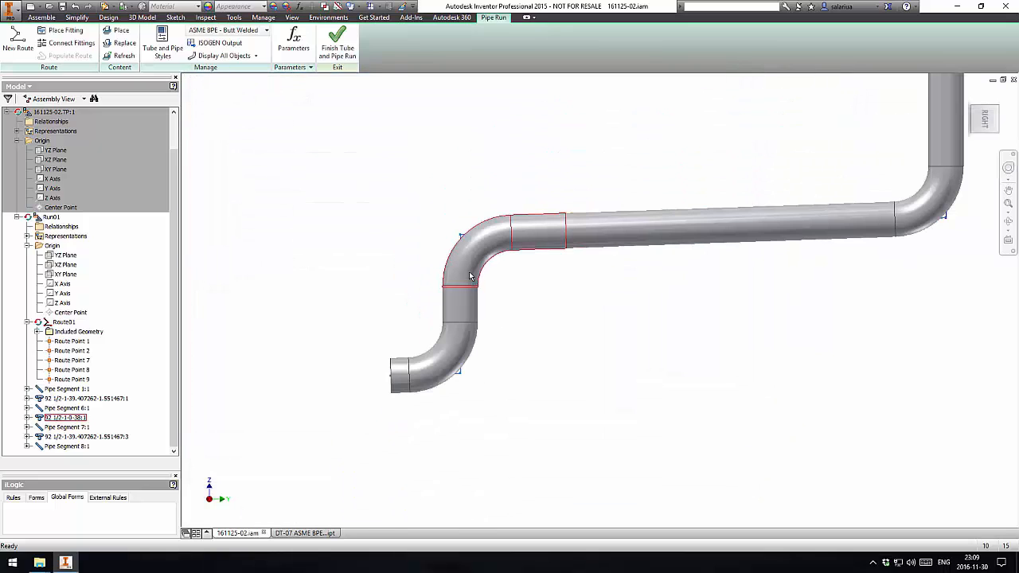
{"action": "scroll", "coordinate": [462, 298], "scroll_direction": "up", "scroll_amount": 5}
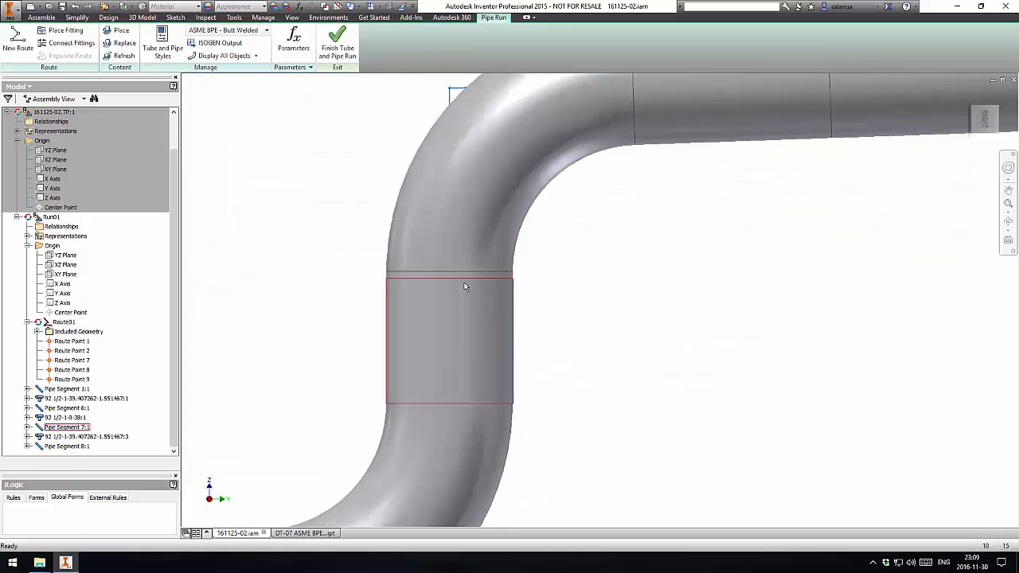
{"action": "scroll", "coordinate": [464, 282], "scroll_direction": "down", "scroll_amount": 4}
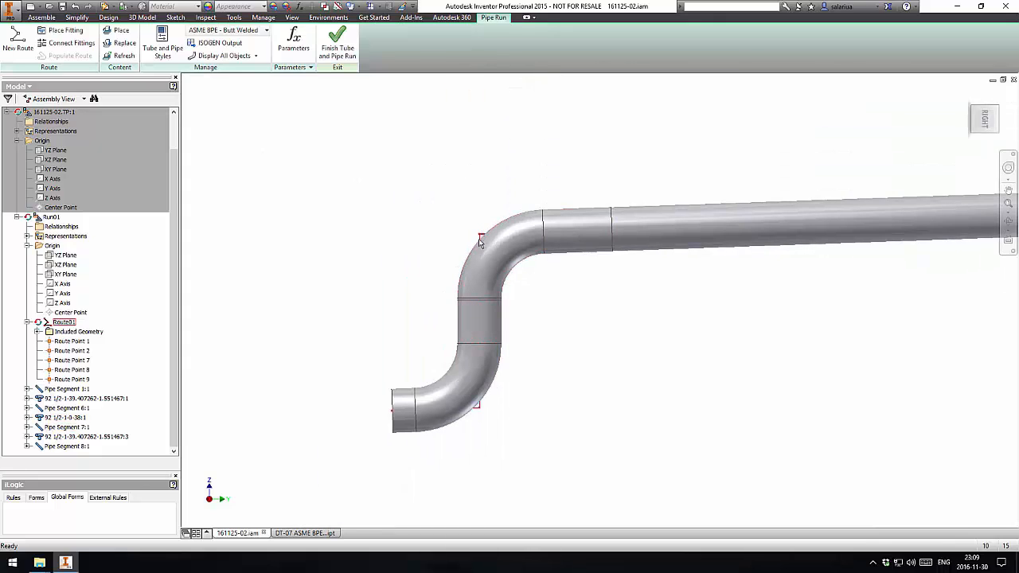
Step: Set the C2_Dist of the elbow above the short vertical segment to 39
{"action": "left_click", "coordinate": [485, 253]}
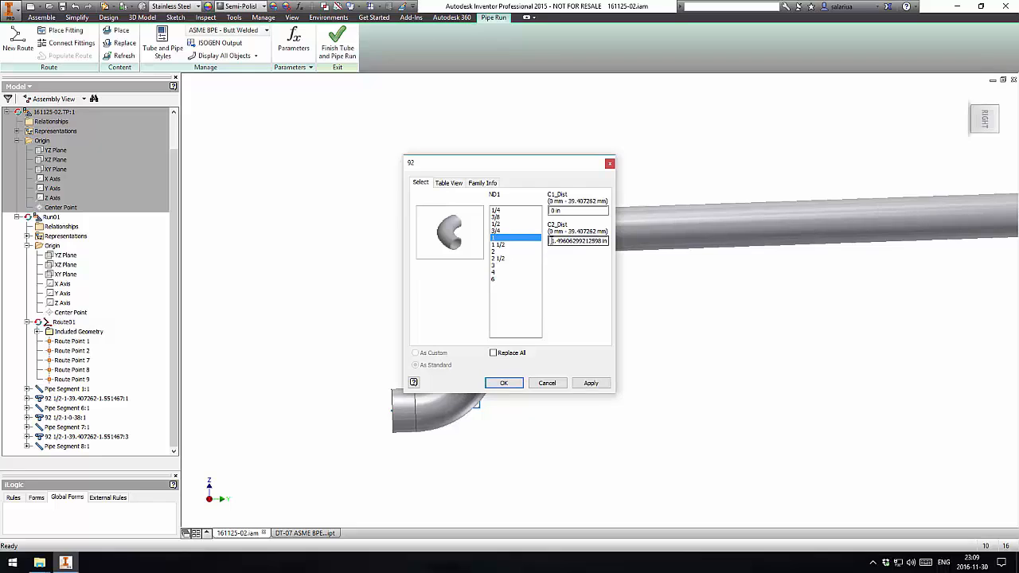
{"action": "left_click_drag", "start_coordinate": [550, 240], "coordinate": [641, 247]}
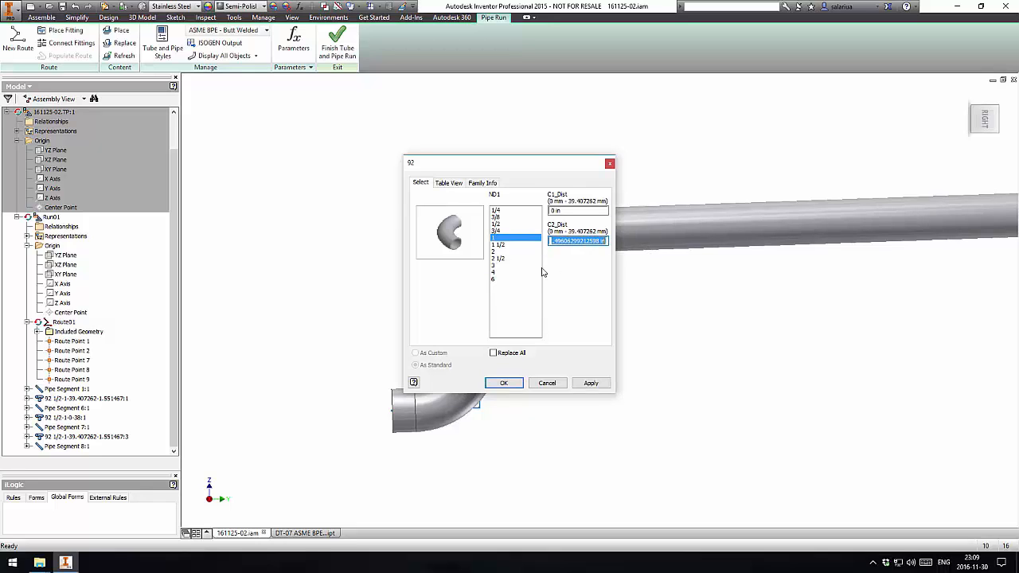
{"action": "type", "text": "39.4"}
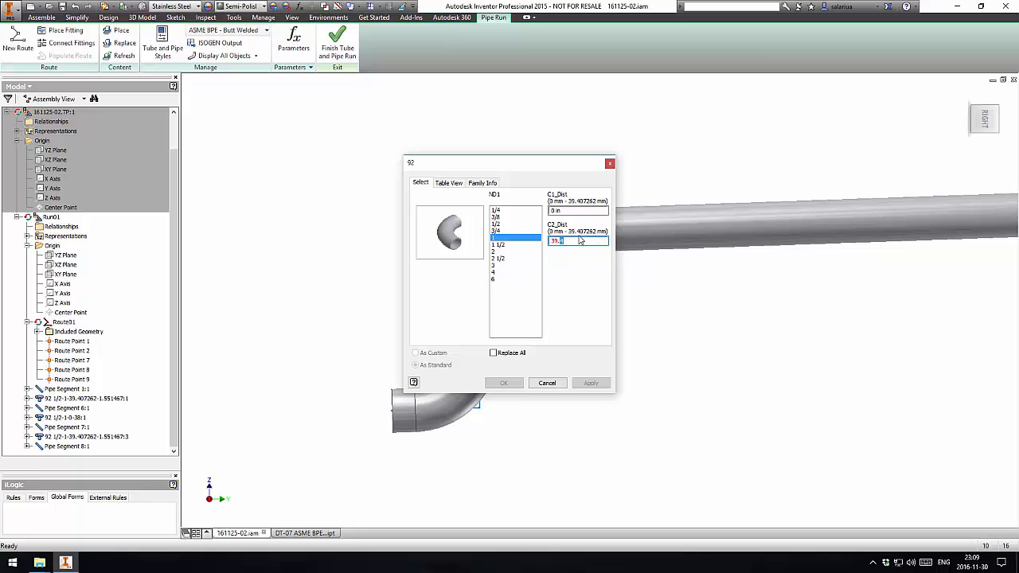
{"action": "left_click_drag", "start_coordinate": [532, 160], "coordinate": [281, 103]}
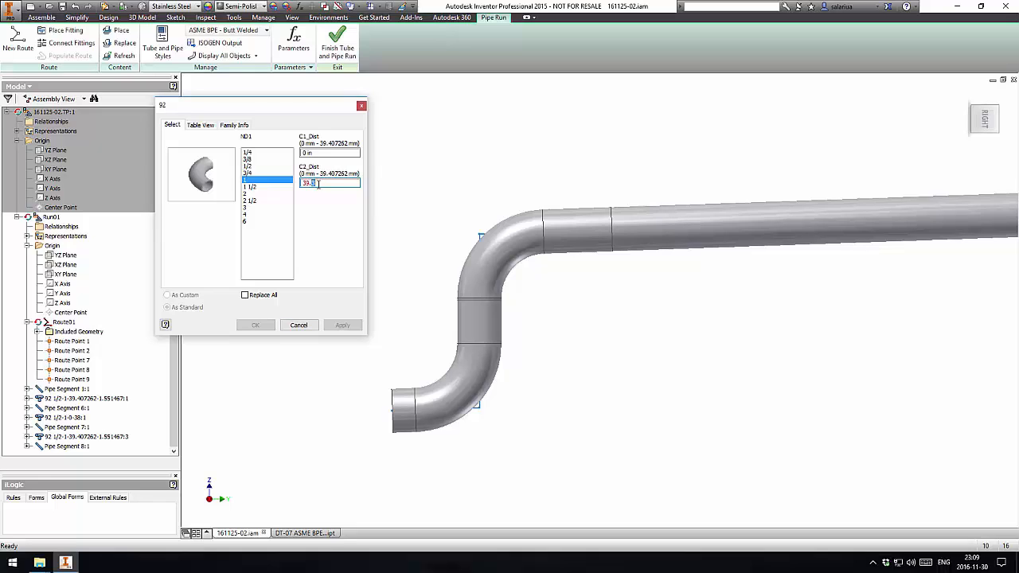
{"action": "key", "text": "BackSpace"}
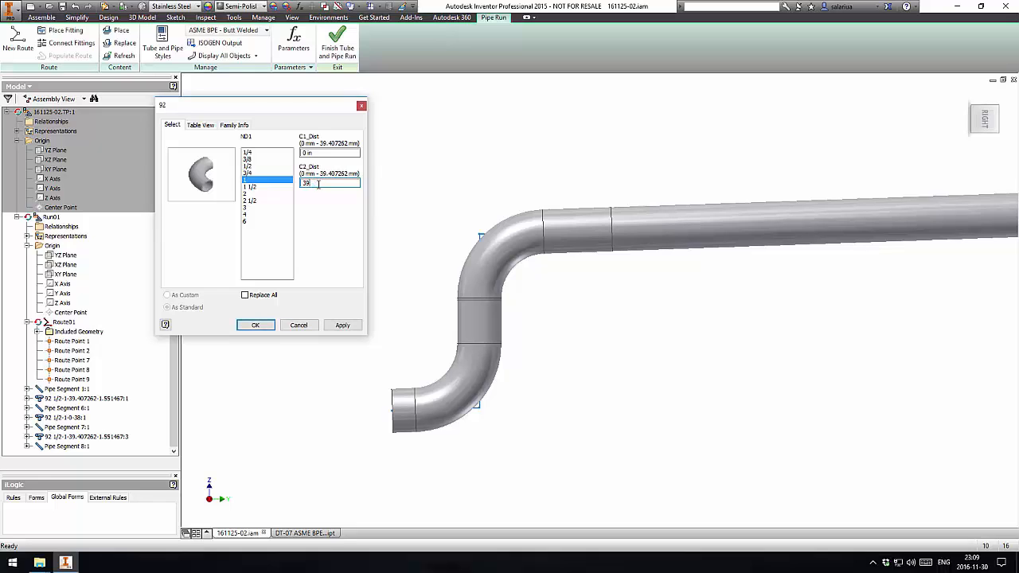
{"action": "key", "text": "BackSpace"}
{"action": "key", "text": "BackSpace"}
{"action": "key", "text": "shift+Tab"}
{"action": "left_click_drag", "start_coordinate": [333, 107], "coordinate": [363, 104]}
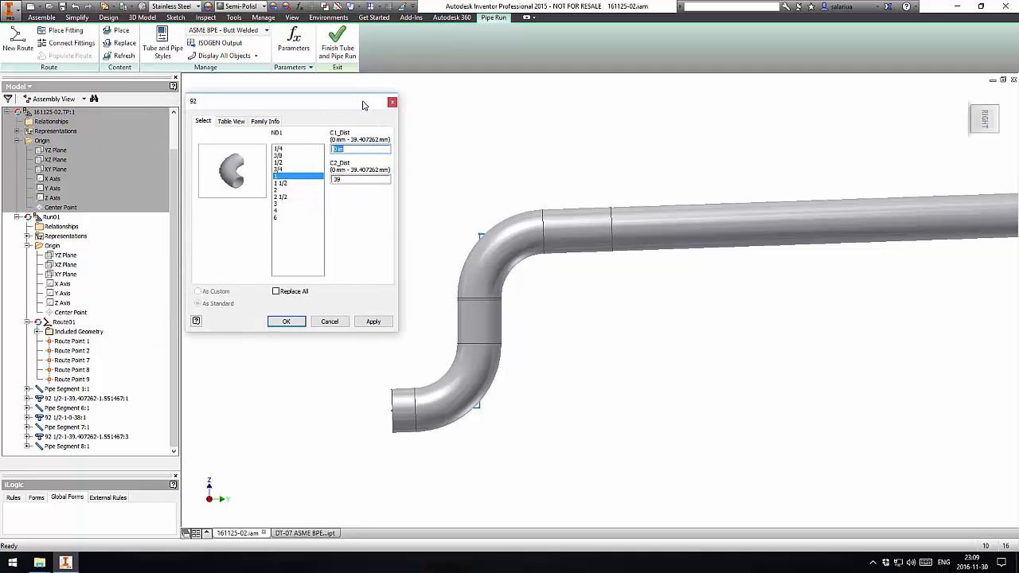
{"action": "left_click", "coordinate": [287, 321]}
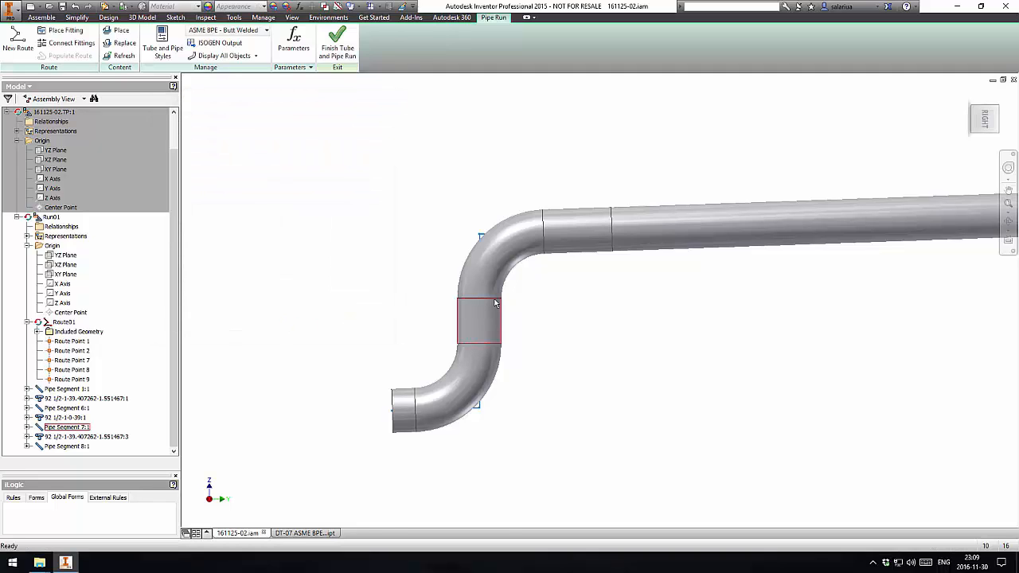
Step: Replace the elbow above the short vertical segment with the same size of elbow fitting as the one below it
{"action": "scroll", "coordinate": [502, 296], "scroll_direction": "up", "scroll_amount": 5}
{"action": "scroll", "coordinate": [519, 280], "scroll_direction": "down", "scroll_amount": 3}
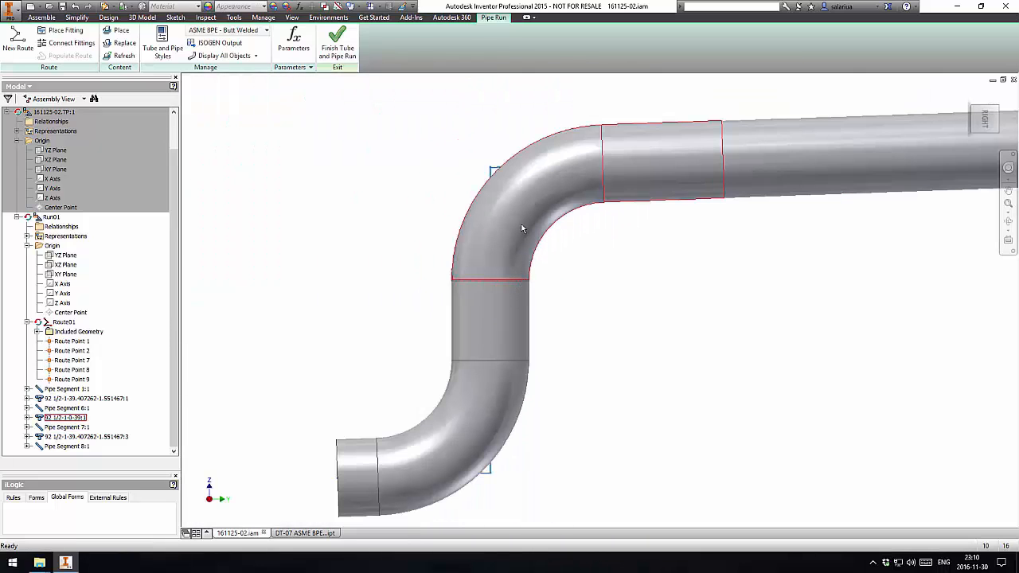
{"action": "left_click", "coordinate": [485, 338]}
{"action": "middle_click_drag", "start_coordinate": [560, 400], "coordinate": [555, 316]}
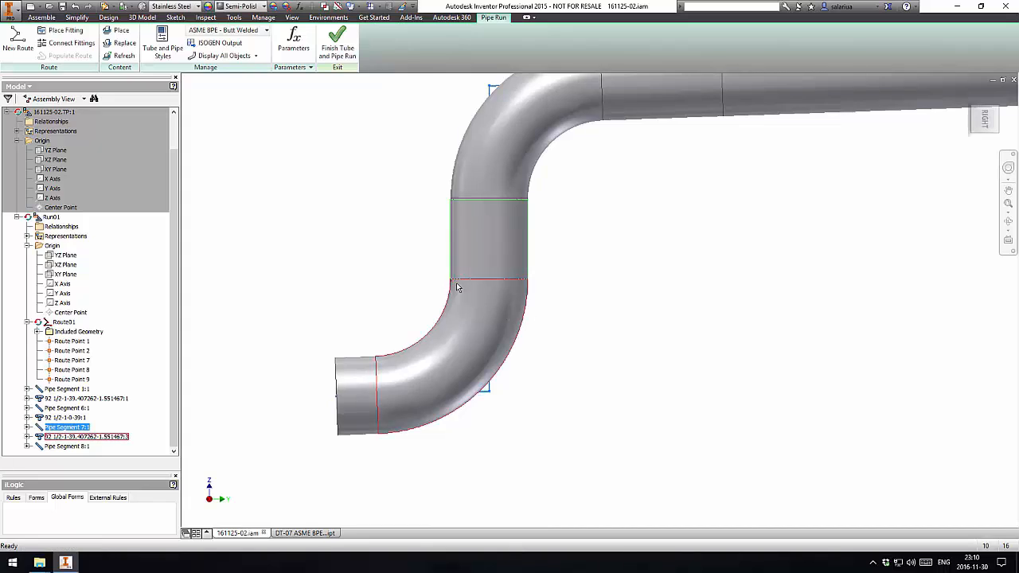
{"action": "scroll", "coordinate": [457, 284], "scroll_direction": "down", "scroll_amount": 2}
{"action": "left_click", "coordinate": [457, 314]}
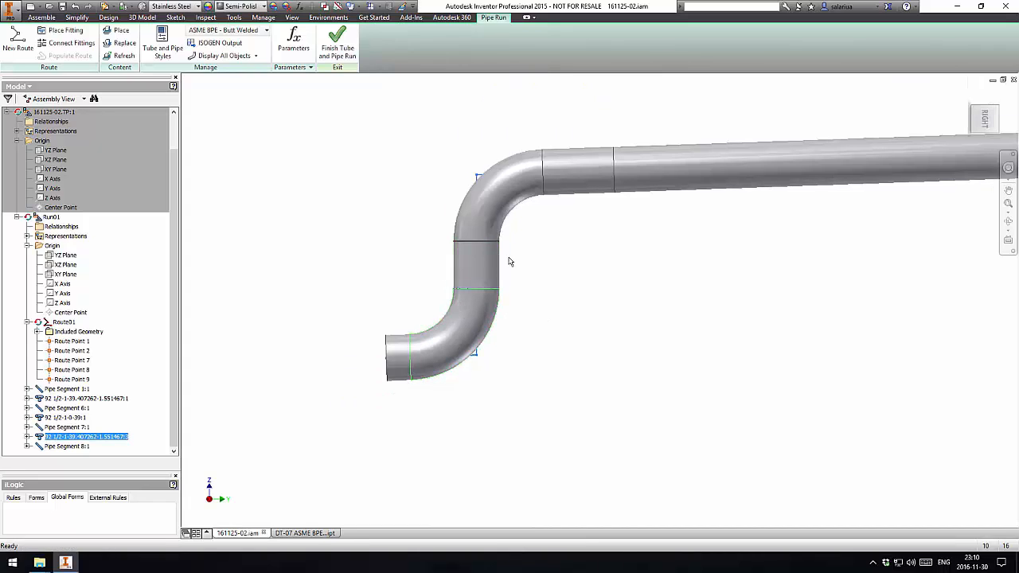
{"action": "mouse_move", "coordinate": [479, 322]}
{"action": "left_mouse_down"}
{"action": "mouse_move", "coordinate": [544, 387]}
{"action": "mouse_move", "coordinate": [480, 325]}
{"action": "left_mouse_up"}
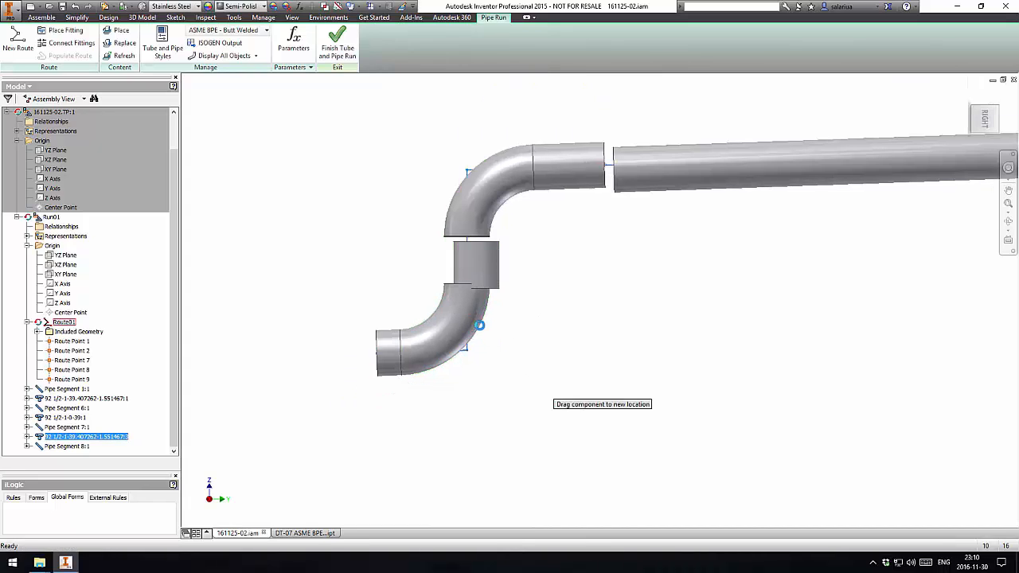
{"action": "left_click", "coordinate": [493, 344]}
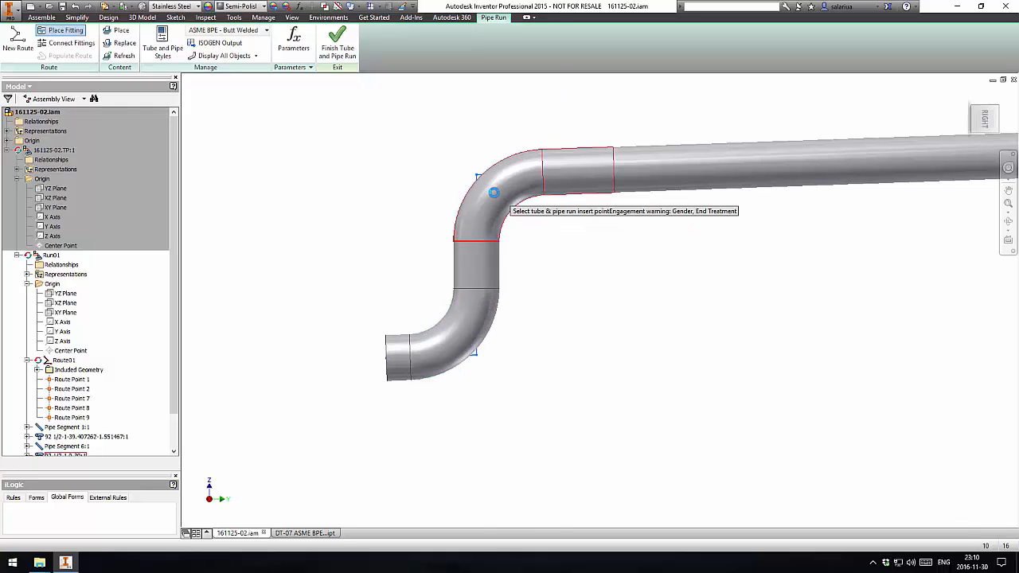
{"action": "right_click", "coordinate": [522, 329]}
{"action": "left_click", "coordinate": [544, 345]}
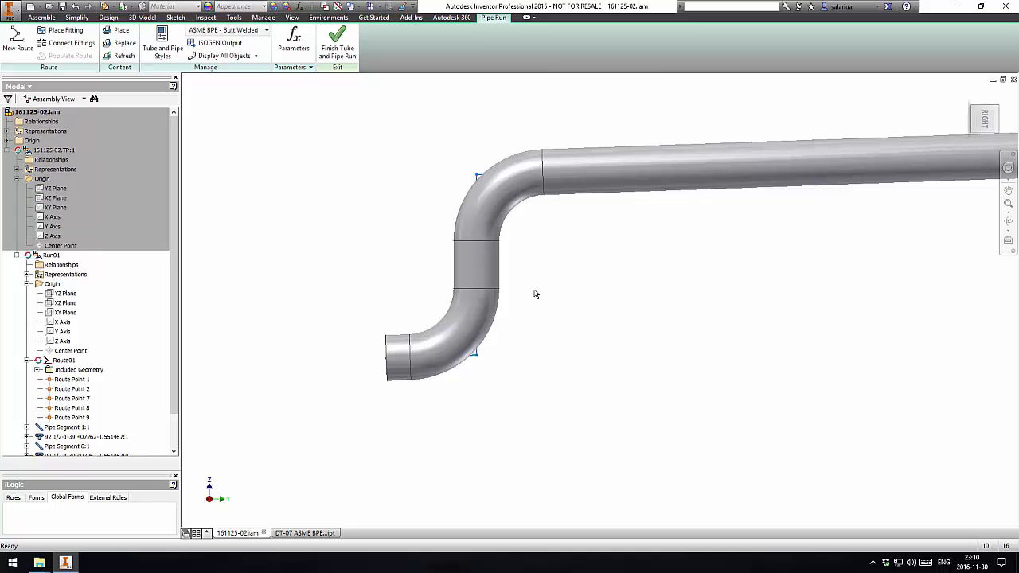
Step: Take a distance measurement on the pipe run
{"action": "key", "text": "m"}
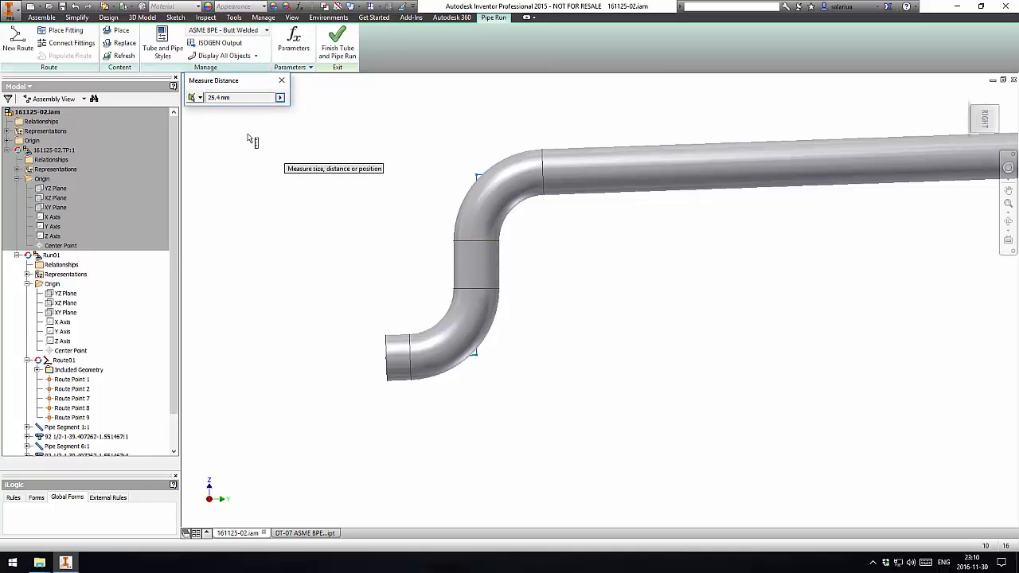
{"action": "left_click_drag", "start_coordinate": [239, 98], "coordinate": [185, 91]}
{"action": "key", "text": "Escape"}
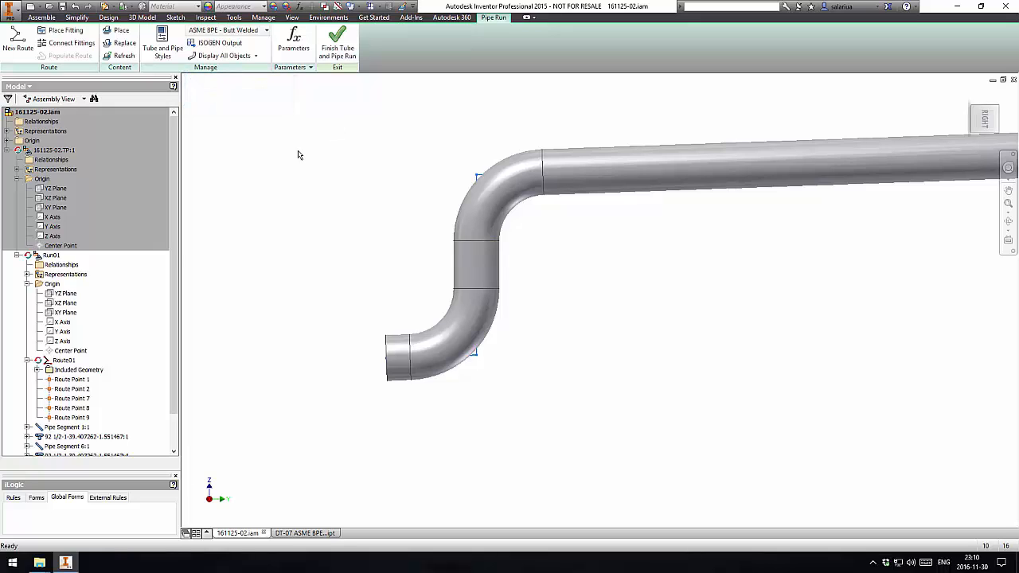
Step: Measure the length of the short vertical segment between its joints with the two elbows
{"action": "key", "text": "m"}
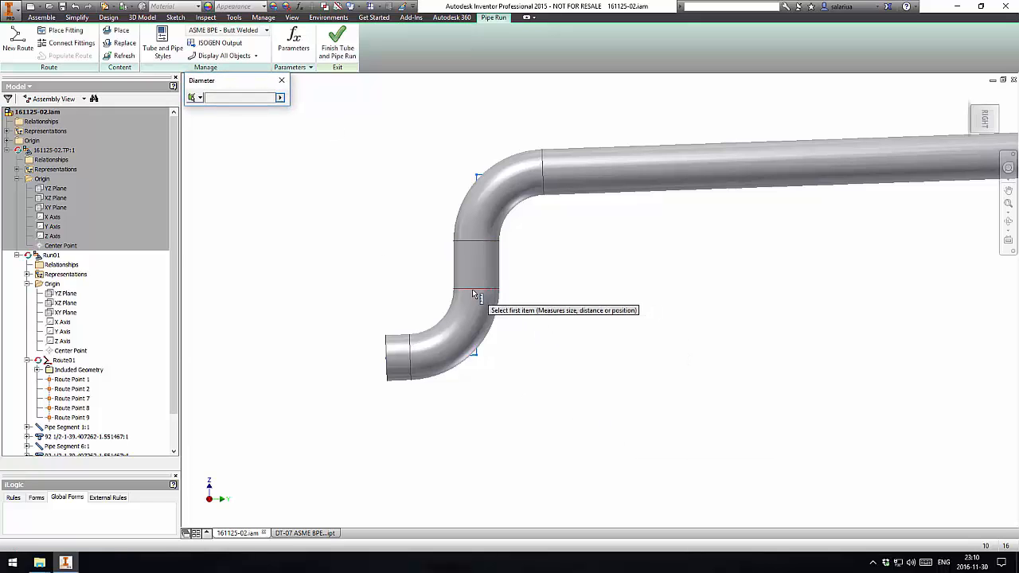
{"action": "right_click", "coordinate": [477, 290]}
{"action": "left_click", "coordinate": [488, 339]}
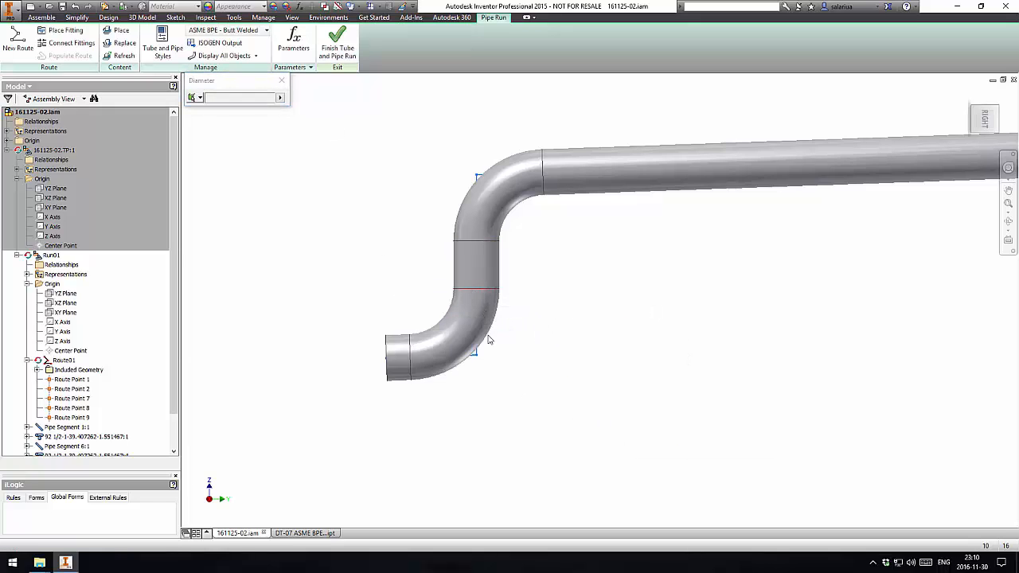
{"action": "right_click", "coordinate": [476, 241]}
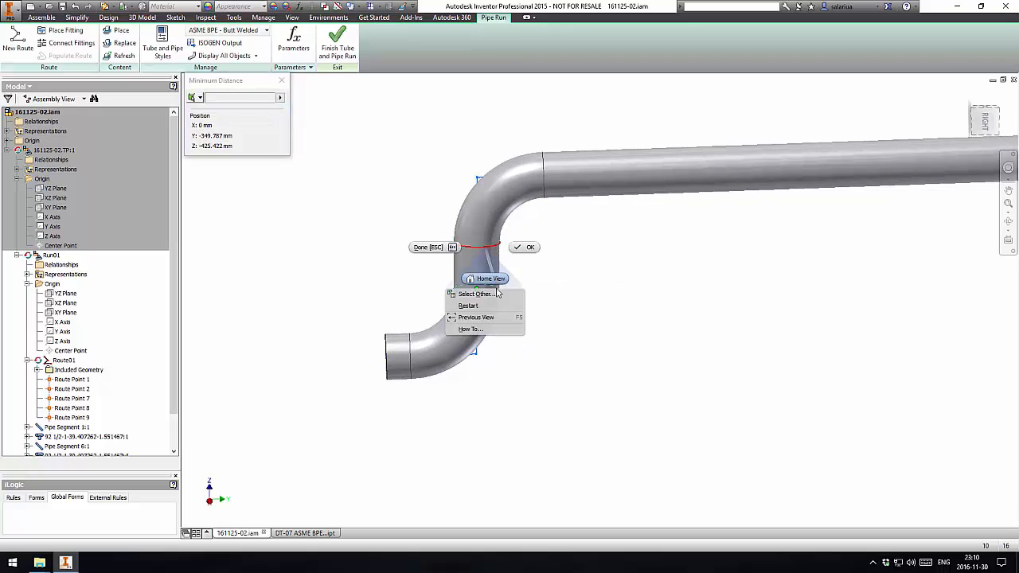
{"action": "left_click", "coordinate": [489, 290]}
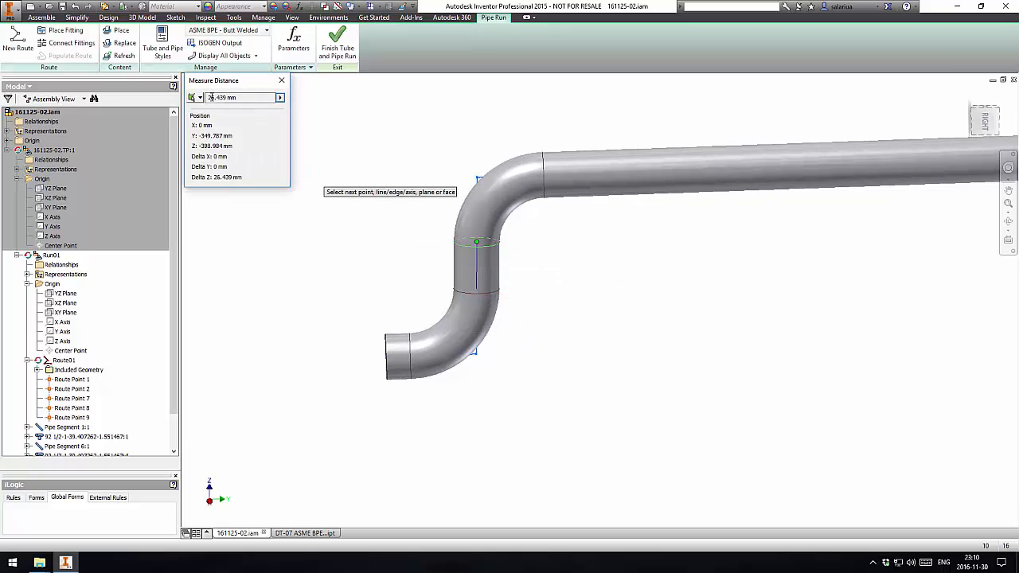
{"action": "left_click", "coordinate": [281, 80]}
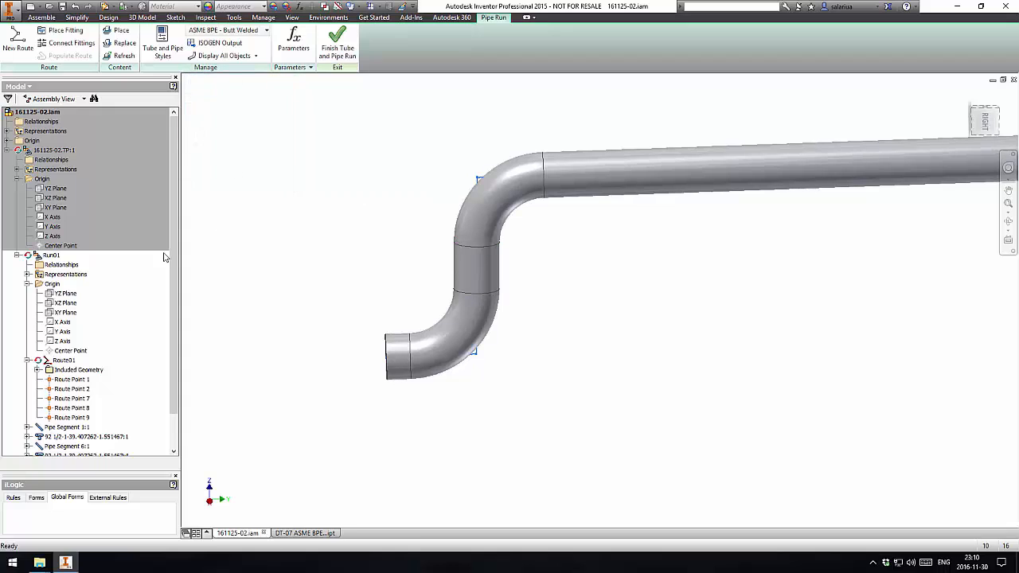
Step: Shorten the route's 100 mm vertical dimension by 26 mm and finish editing the route
{"action": "double_click", "coordinate": [71, 360]}
{"action": "double_click", "coordinate": [540, 310]}
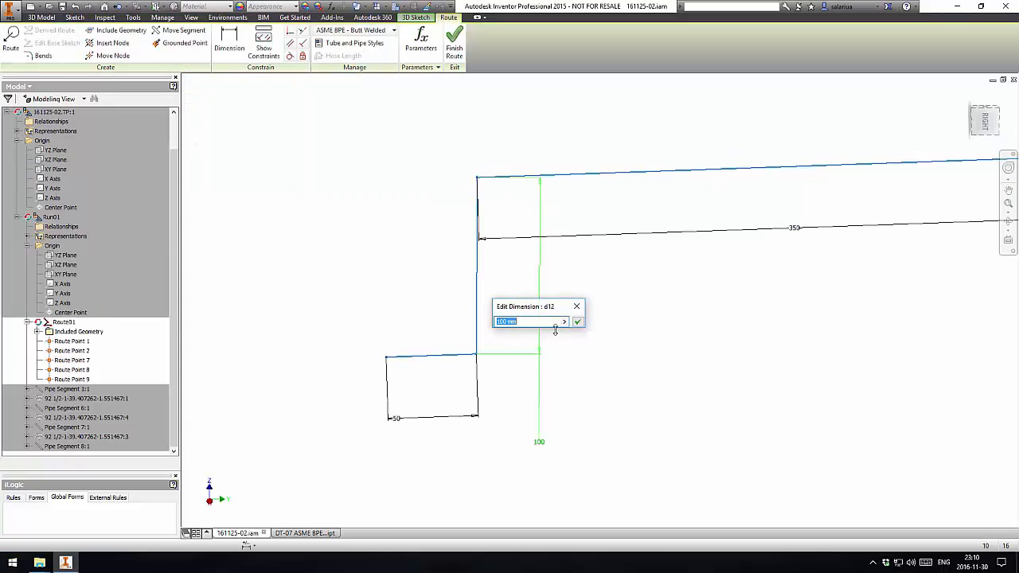
{"action": "type", "text": "-26"}
{"action": "key", "text": "Return"}
{"action": "key", "text": "ctrl+Return"}
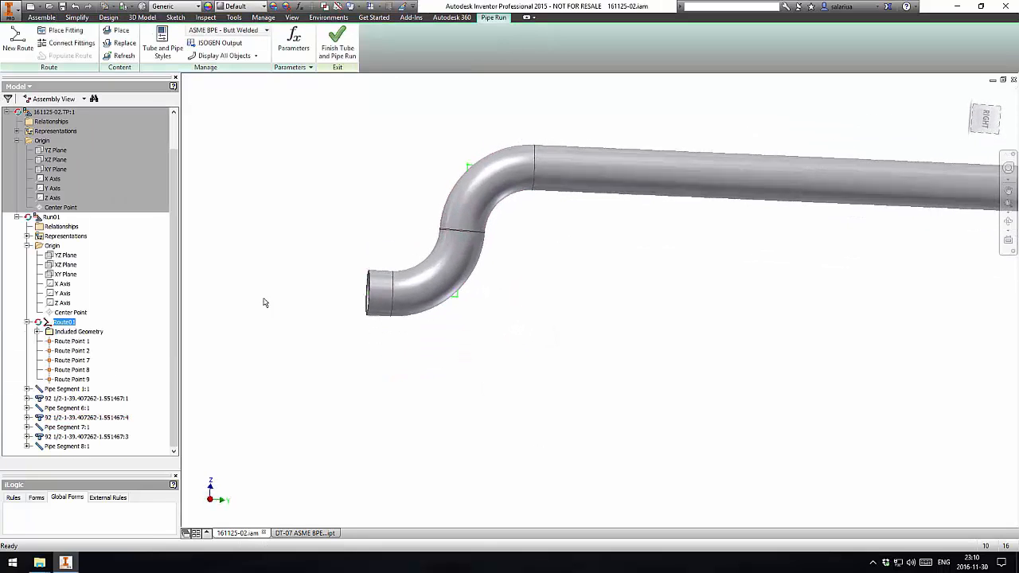
Step: Examine the joint between the two elbows close up for a leftover sliver of pipe segment
{"action": "scroll", "coordinate": [441, 239], "scroll_direction": "up", "scroll_amount": 10}
{"action": "scroll", "coordinate": [477, 312], "scroll_direction": "down", "scroll_amount": 10}
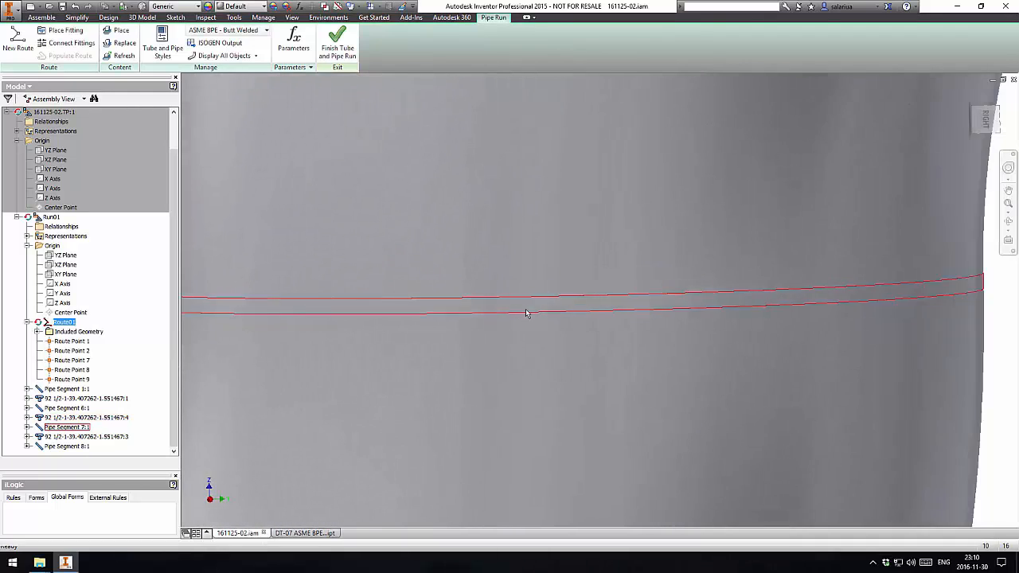
{"action": "left_click", "coordinate": [563, 302]}
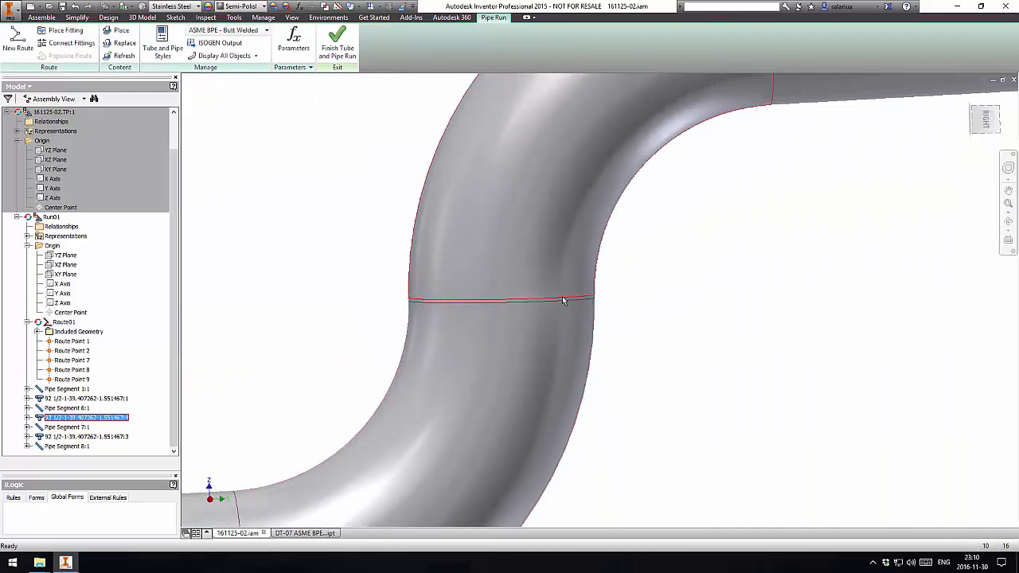
{"action": "scroll", "coordinate": [566, 306], "scroll_direction": "down", "scroll_amount": 5}
{"action": "left_click", "coordinate": [393, 308]}
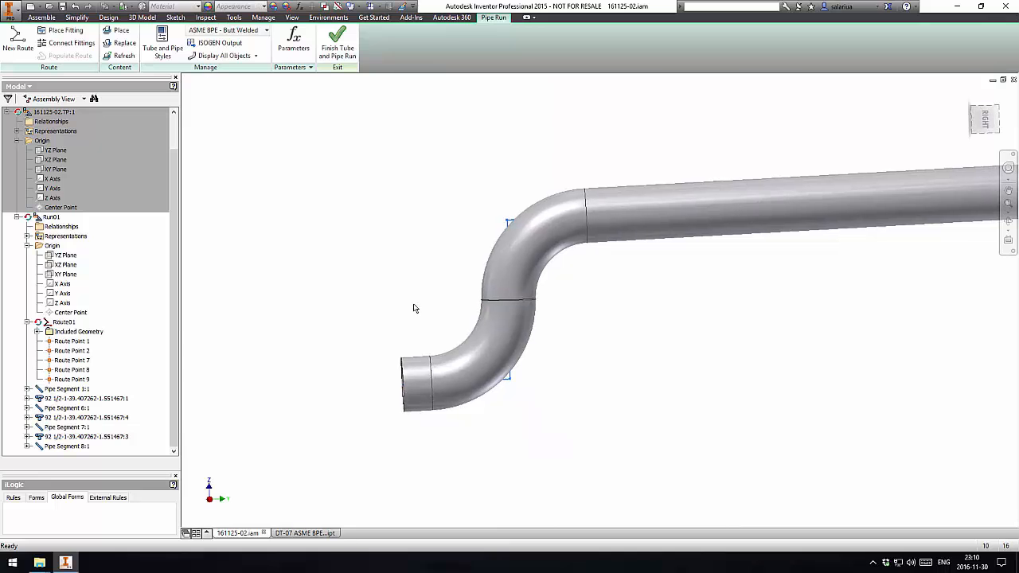
{"action": "scroll", "coordinate": [412, 307], "scroll_direction": "up", "scroll_amount": 5}
{"action": "scroll", "coordinate": [507, 302], "scroll_direction": "down", "scroll_amount": 5}
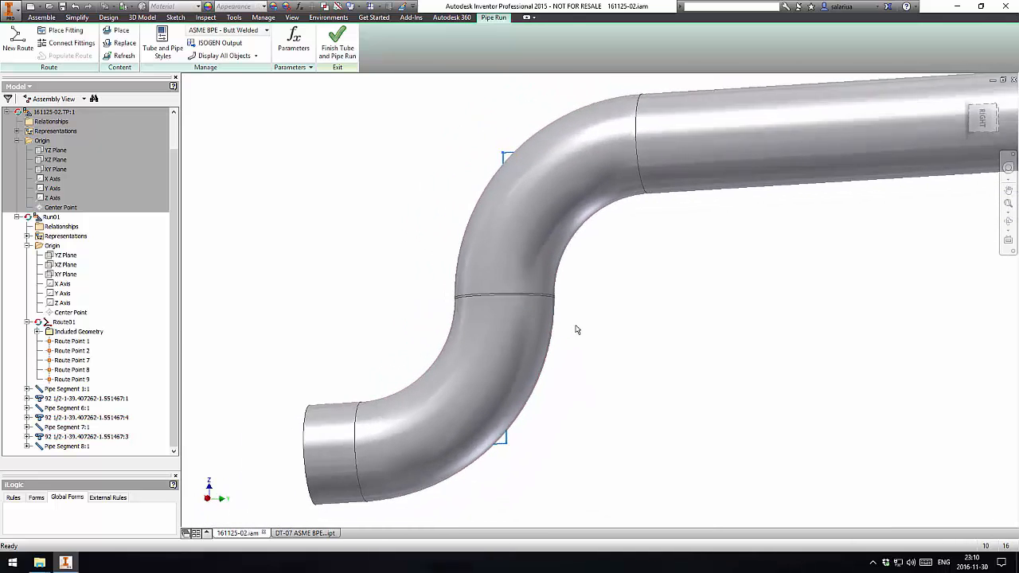
Step: Paste a copy of the upper elbow into the empty space above the lower bends
{"action": "left_click", "coordinate": [528, 263]}
{"action": "middle_click_drag", "start_coordinate": [612, 315], "coordinate": [578, 360]}
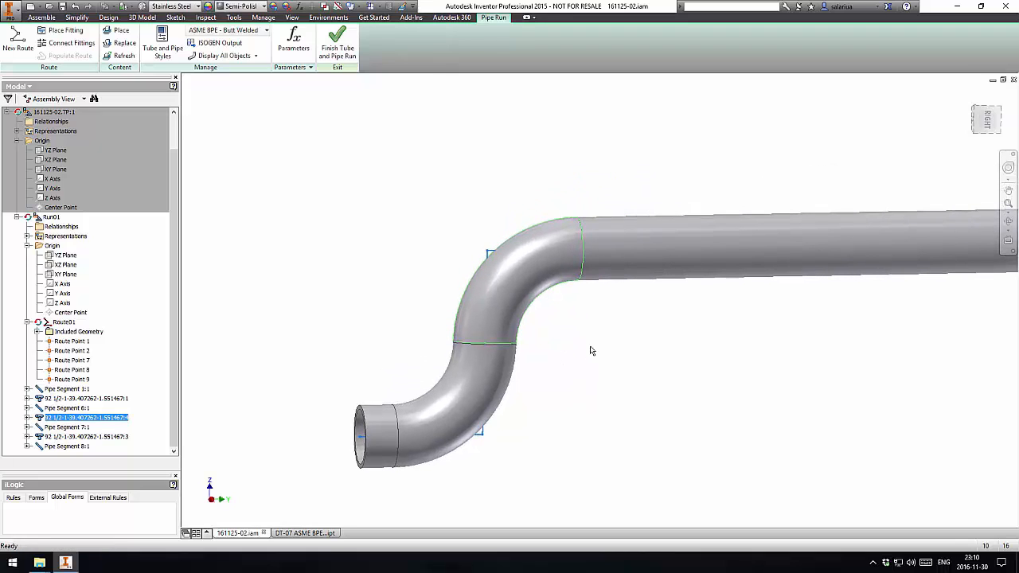
{"action": "key", "text": "p"}
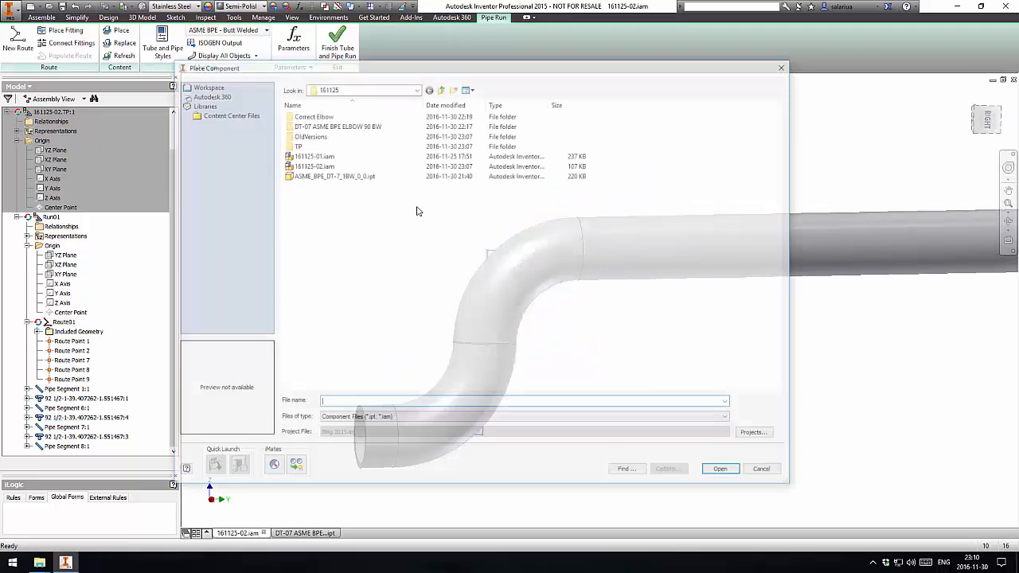
{"action": "key", "text": "Escape"}
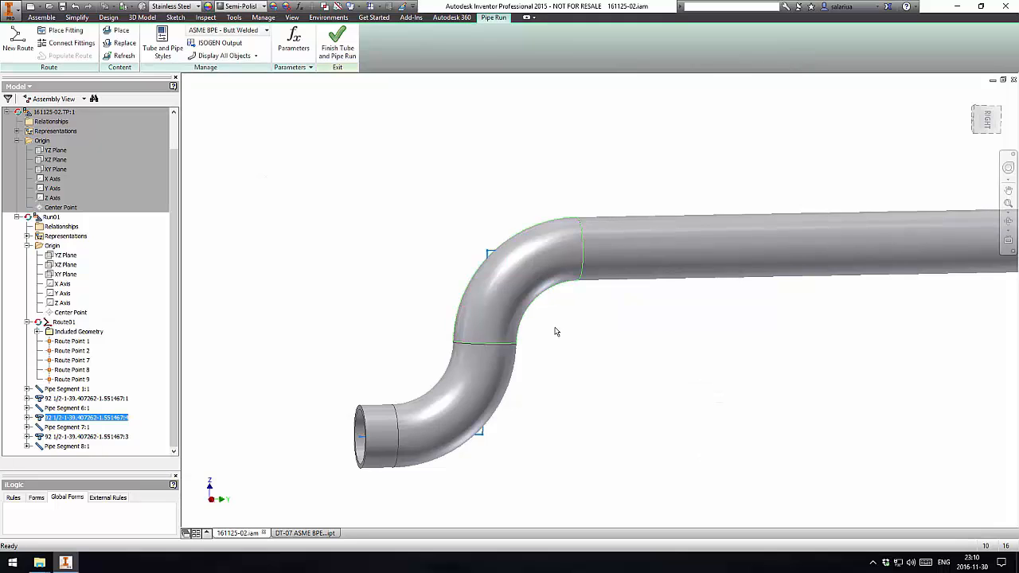
{"action": "key", "text": "ctrl+v"}
{"action": "left_click", "coordinate": [372, 189]}
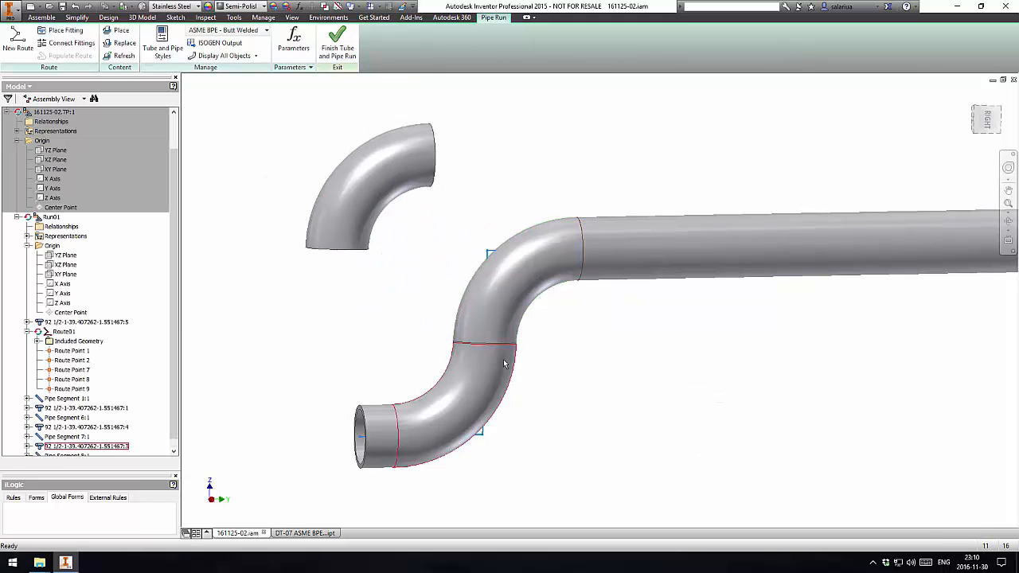
Step: Delete the route's vertical and lower segments, and connect the copied elbow to the open end of the long sloped pipe
{"action": "double_click", "coordinate": [482, 434]}
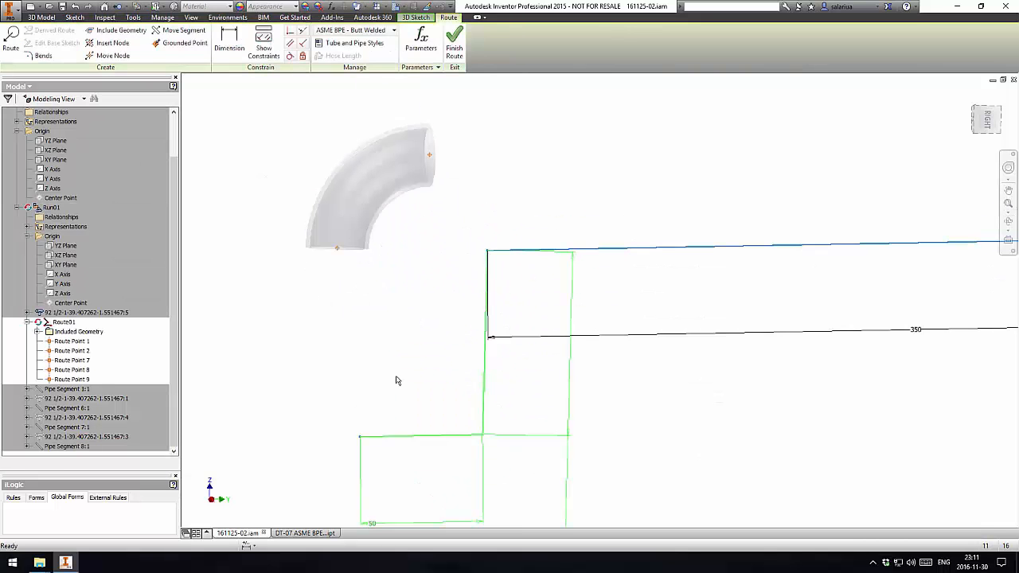
{"action": "left_click", "coordinate": [455, 41]}
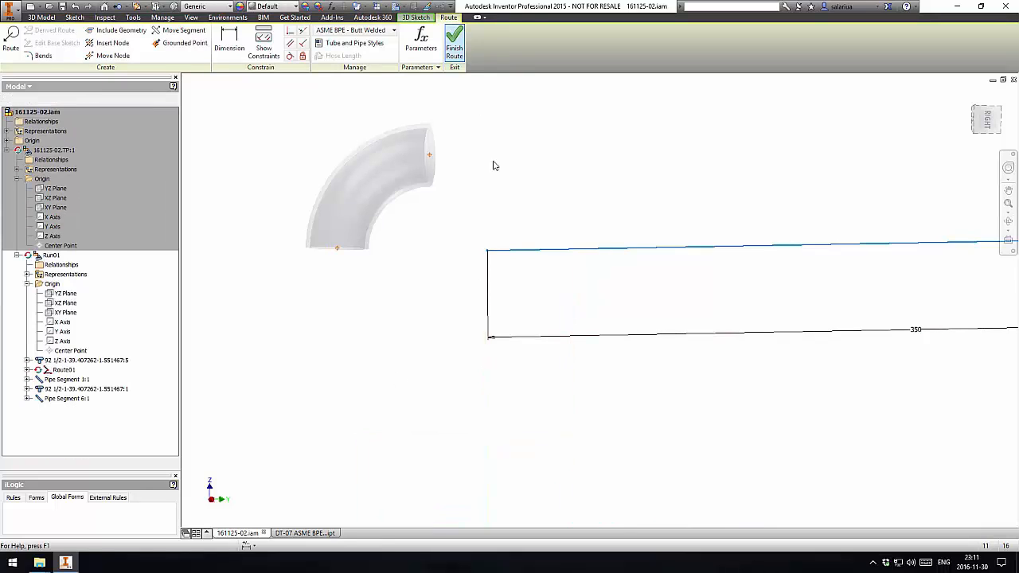
{"action": "right_click_drag", "start_coordinate": [408, 169], "coordinate": [408, 292]}
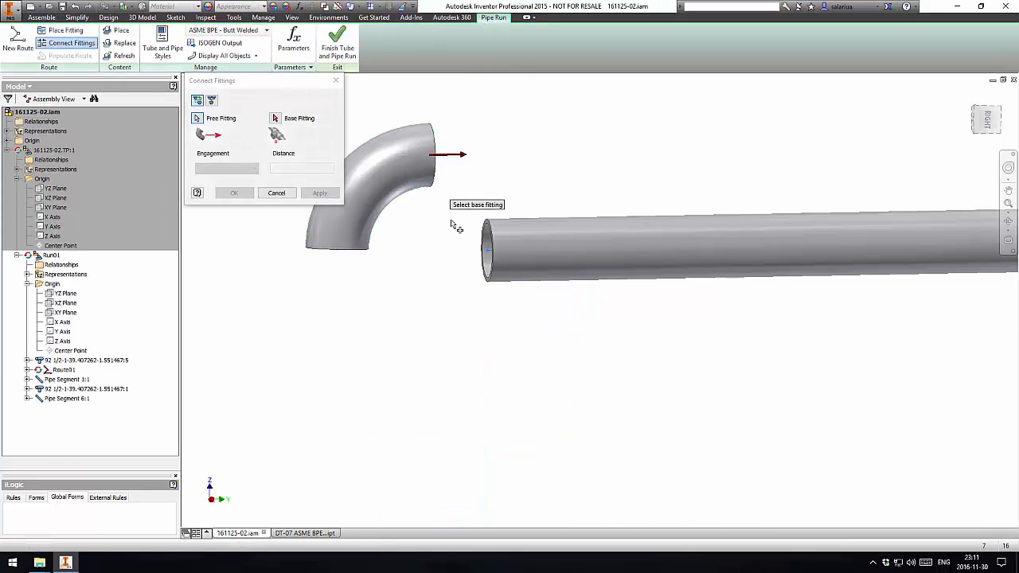
{"action": "left_click", "coordinate": [484, 268]}
{"action": "left_click", "coordinate": [319, 193]}
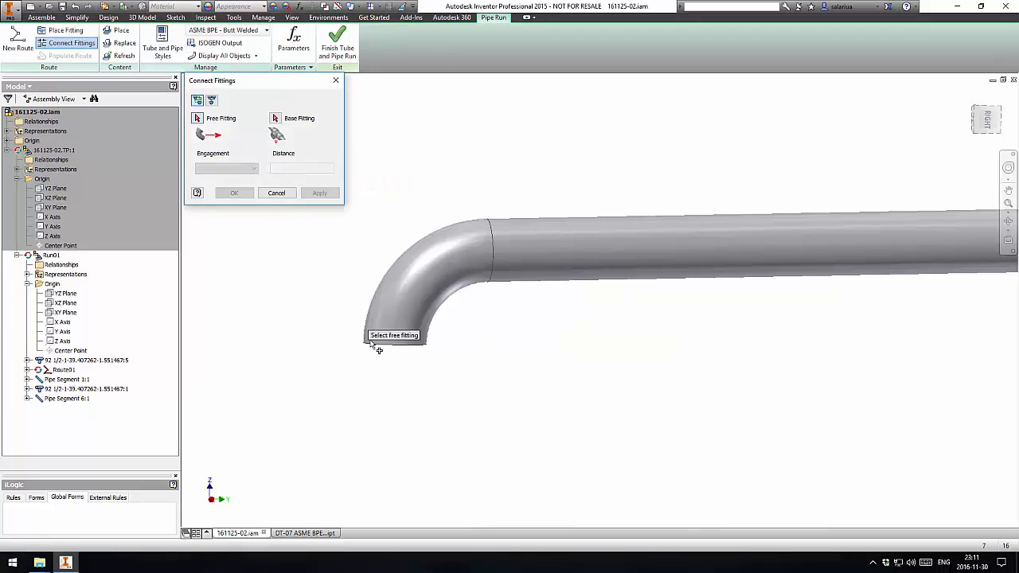
{"action": "left_click", "coordinate": [277, 192]}
Step: Place a second copy of the elbow directly on the connected elbow's lower open end, so the two form an S-bend
{"action": "left_click", "coordinate": [415, 267]}
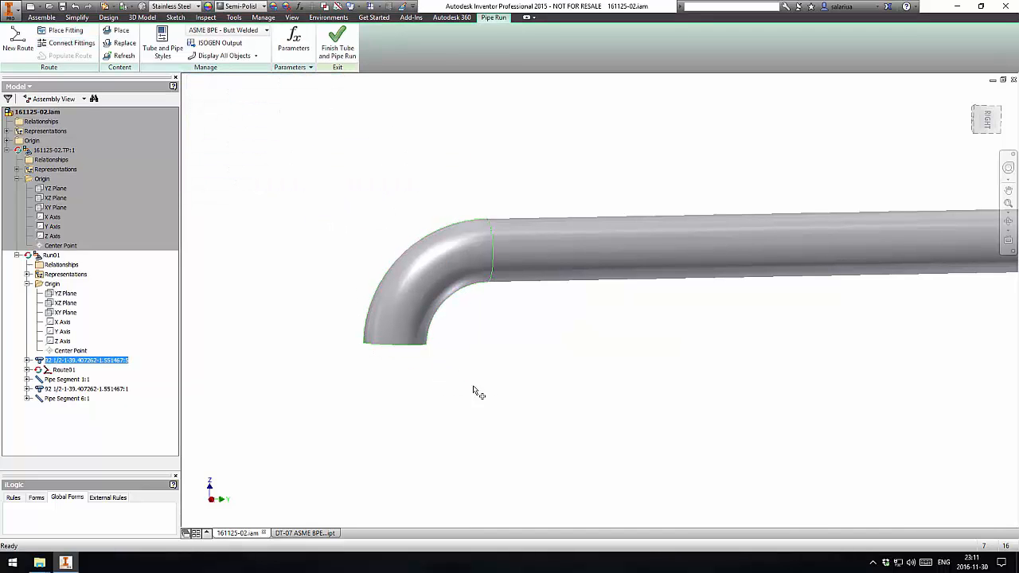
{"action": "key", "text": "ctrl+v"}
{"action": "right_click", "coordinate": [537, 432]}
{"action": "left_click", "coordinate": [440, 378]}
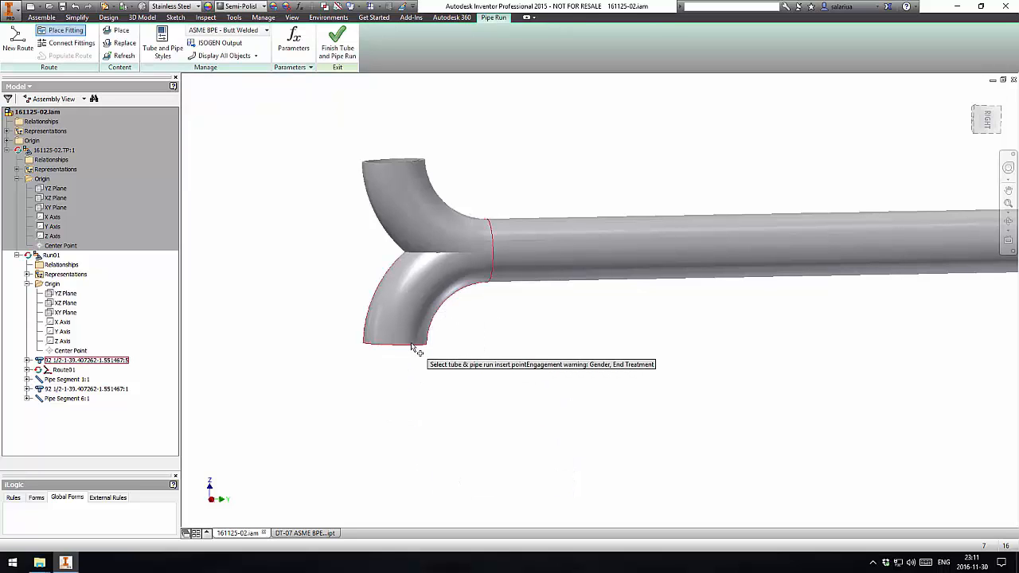
{"action": "right_click", "coordinate": [360, 400]}
{"action": "left_click", "coordinate": [388, 428]}
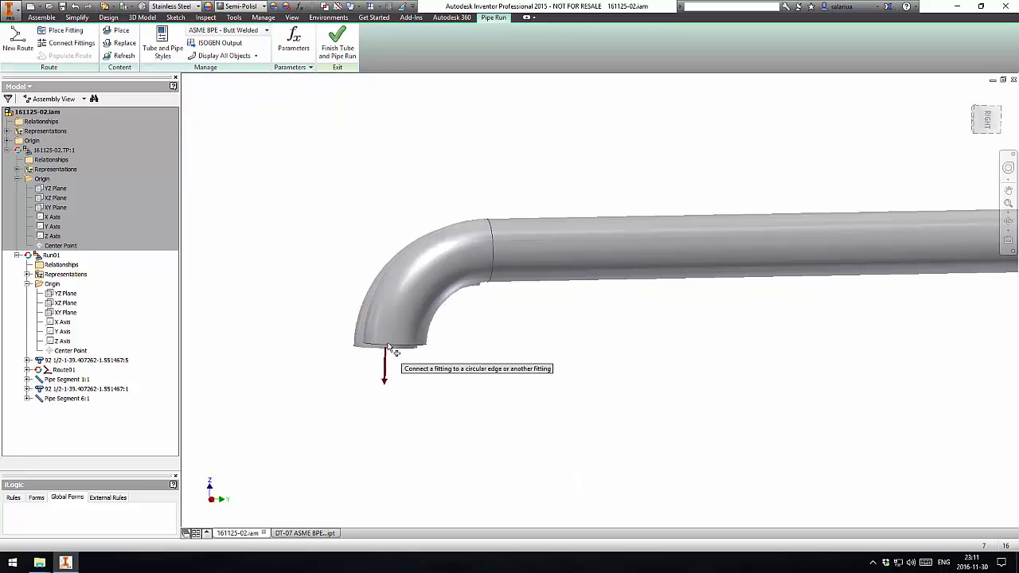
{"action": "left_click", "coordinate": [388, 346]}
{"action": "middle_click_drag", "start_coordinate": [484, 375], "coordinate": [536, 351], "text": "shift"}
{"action": "right_click", "coordinate": [536, 351]}
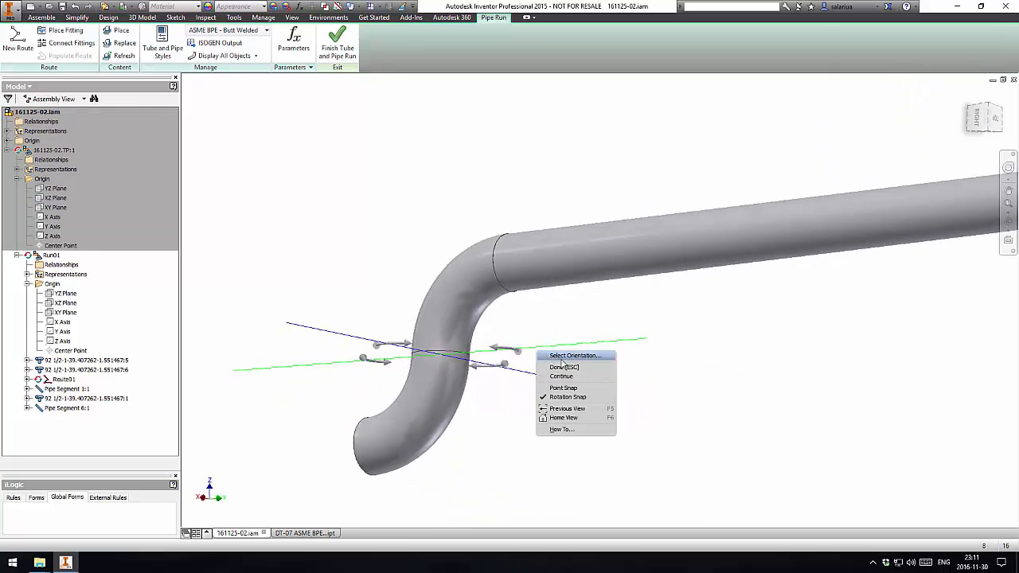
{"action": "left_click", "coordinate": [563, 367]}
Step: Paste a copy of the long sloped pipe segment into the empty space above the run
{"action": "scroll", "coordinate": [478, 372], "scroll_direction": "down", "scroll_amount": 1}
{"action": "middle_click_drag", "start_coordinate": [407, 378], "coordinate": [468, 383], "text": "shift"}
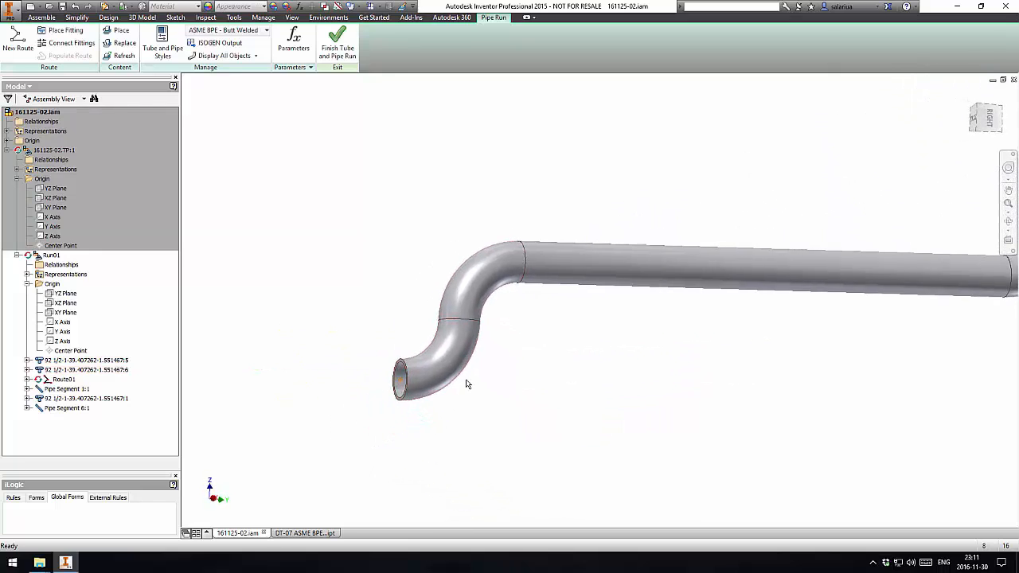
{"action": "scroll", "coordinate": [478, 383], "scroll_direction": "down", "scroll_amount": 3}
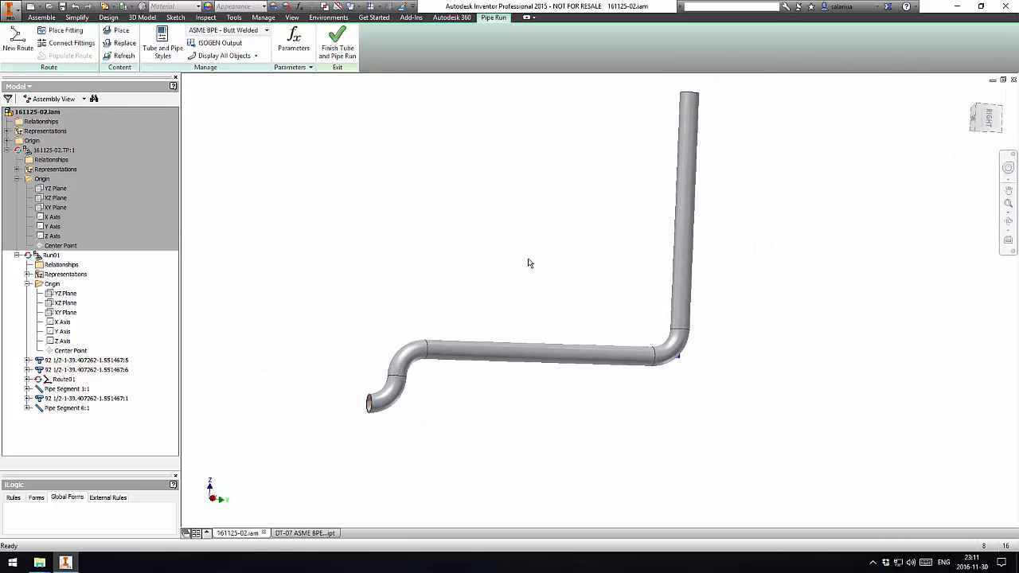
{"action": "middle_click_drag", "start_coordinate": [529, 262], "coordinate": [532, 275], "text": "shift"}
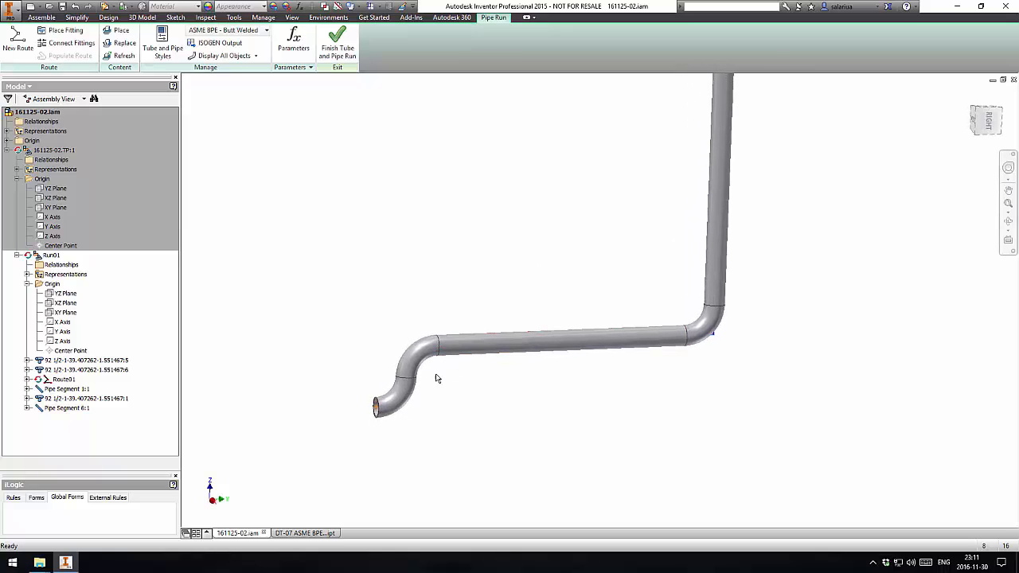
{"action": "scroll", "coordinate": [405, 380], "scroll_direction": "up", "scroll_amount": 3}
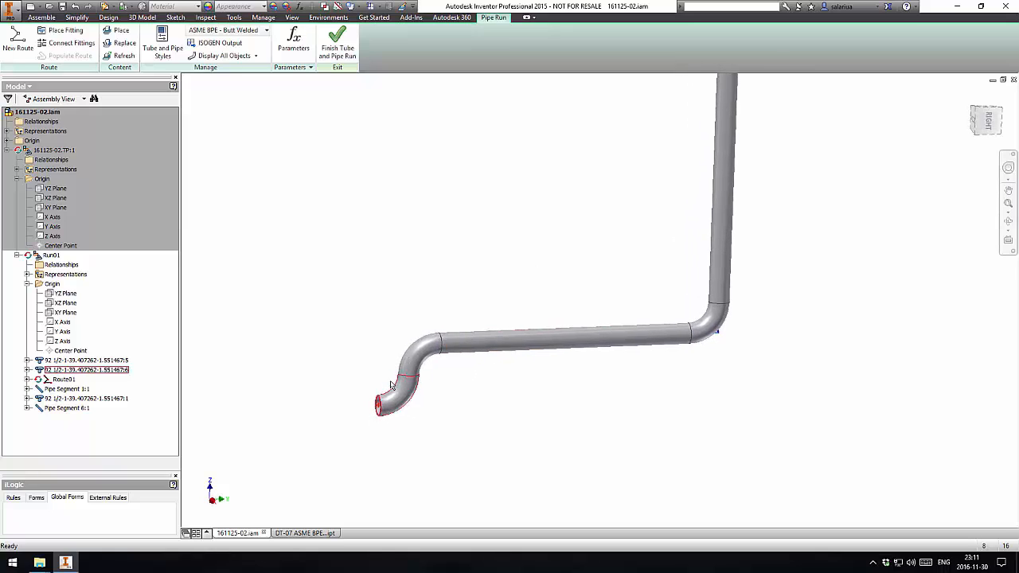
{"action": "left_click", "coordinate": [538, 324]}
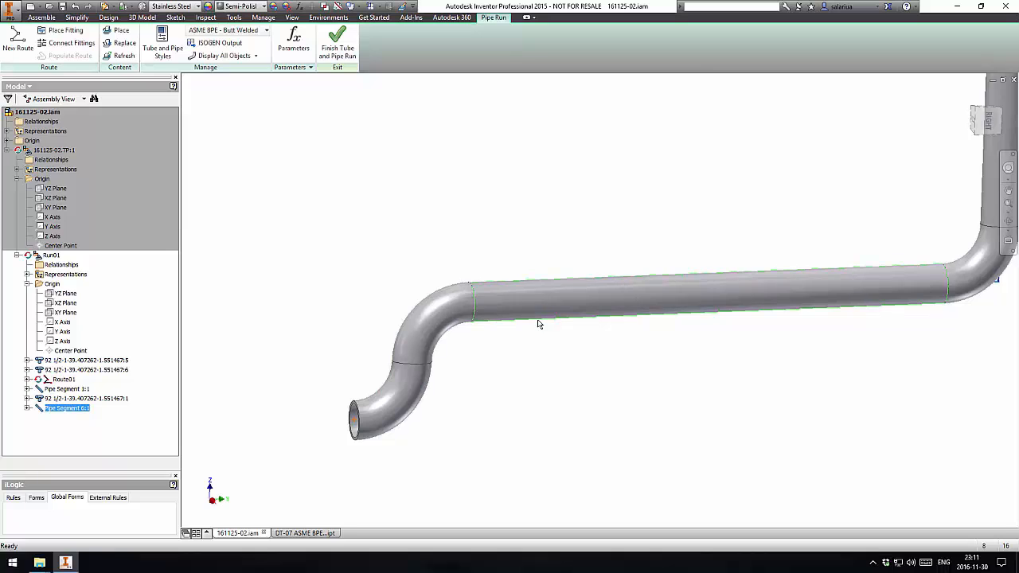
{"action": "key", "text": "ctrl+v"}
{"action": "left_click", "coordinate": [482, 210]}
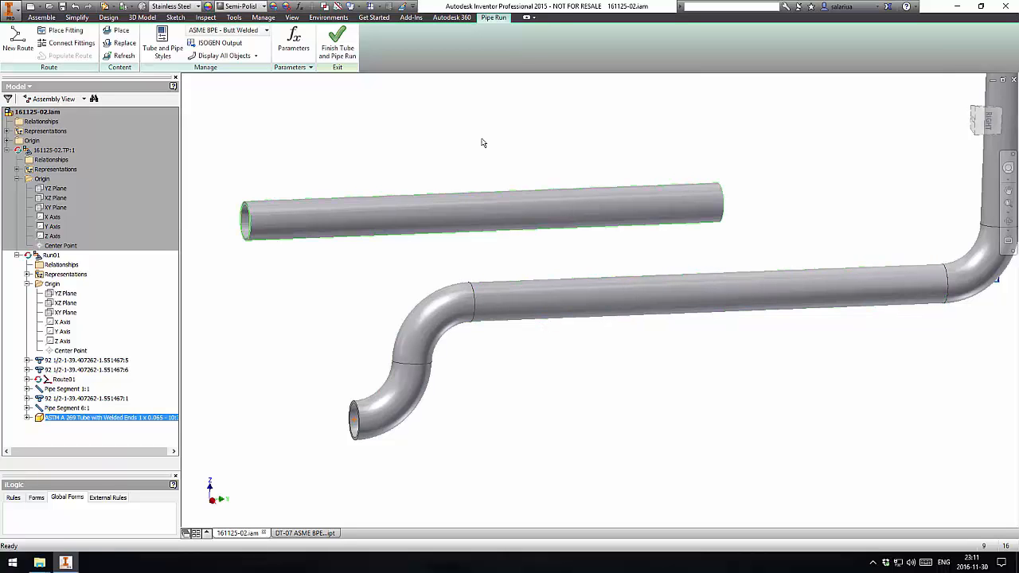
Step: Try to place the copied pipe as a fitting on the run
{"action": "left_click", "coordinate": [403, 426]}
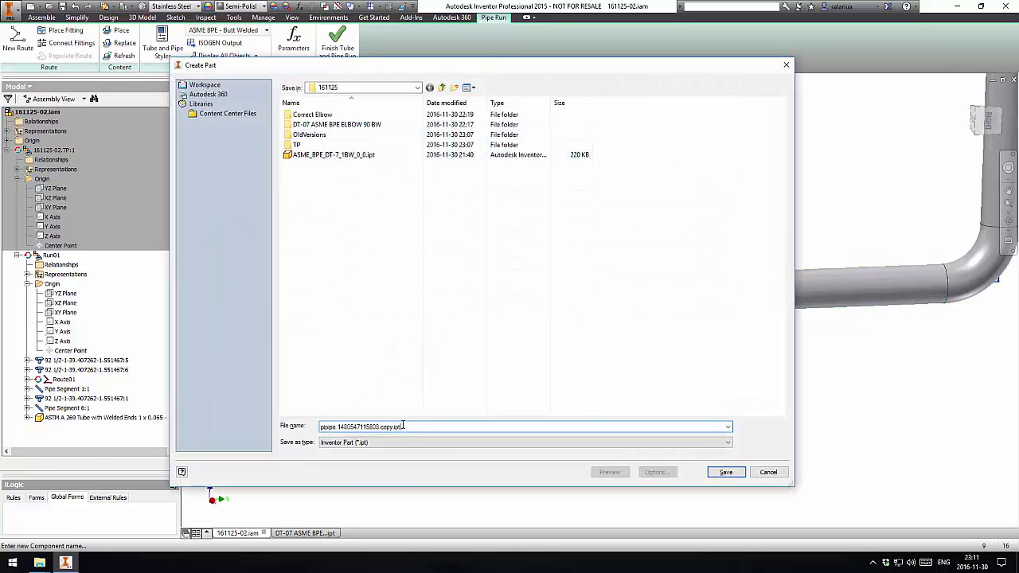
{"action": "left_click", "coordinate": [725, 472]}
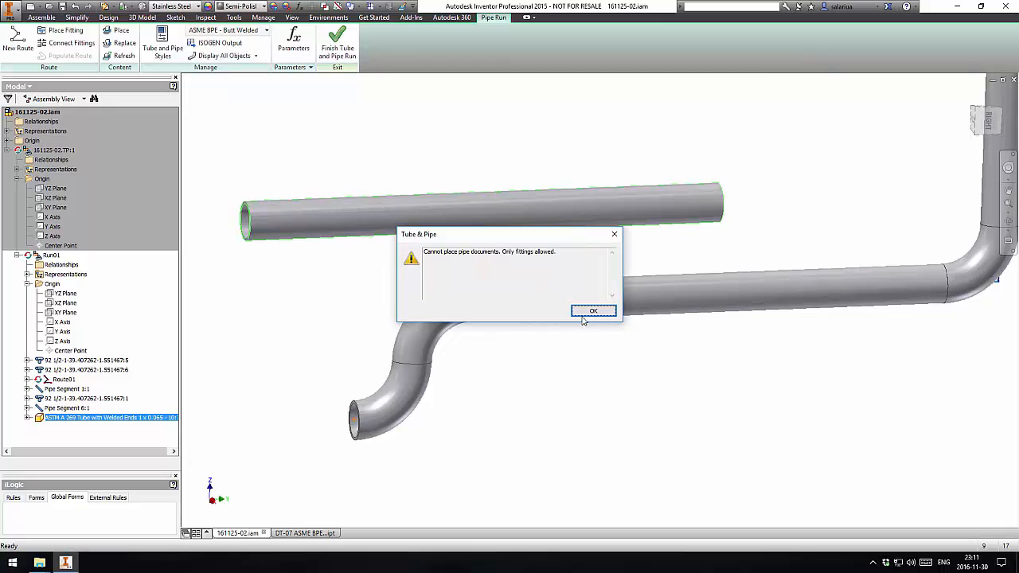
{"action": "left_click", "coordinate": [590, 312]}
{"action": "left_click_drag", "start_coordinate": [488, 239], "coordinate": [451, 118]}
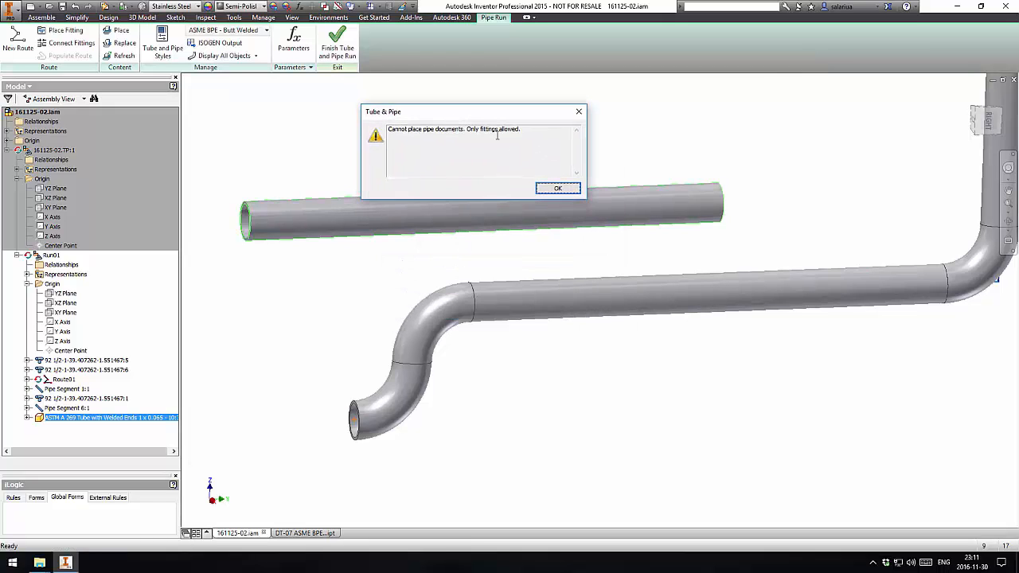
{"action": "left_click", "coordinate": [558, 188]}
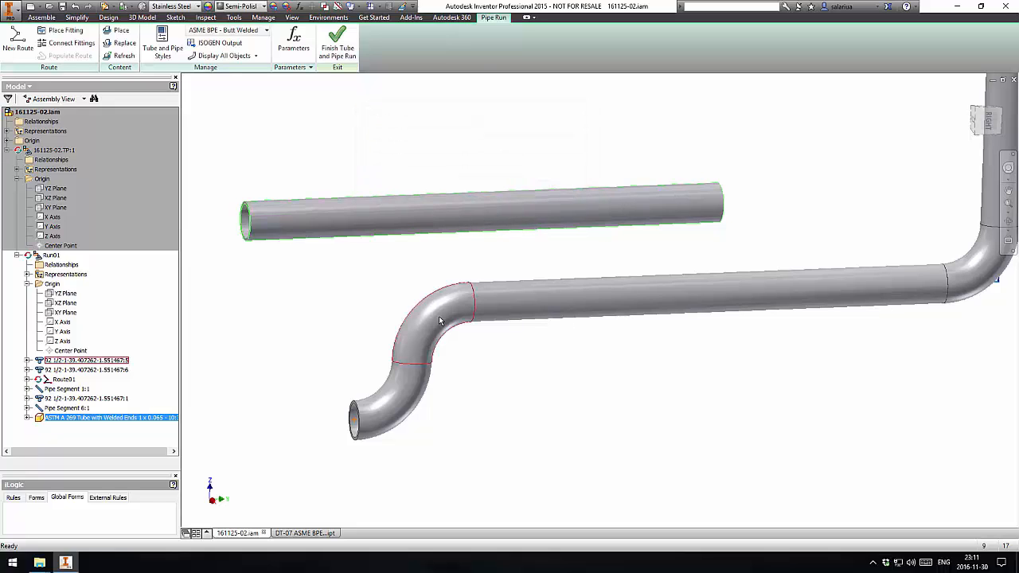
Step: Remove the lower elbow's fitting connection to the upper elbow in the S-bend
{"action": "right_click", "coordinate": [404, 386]}
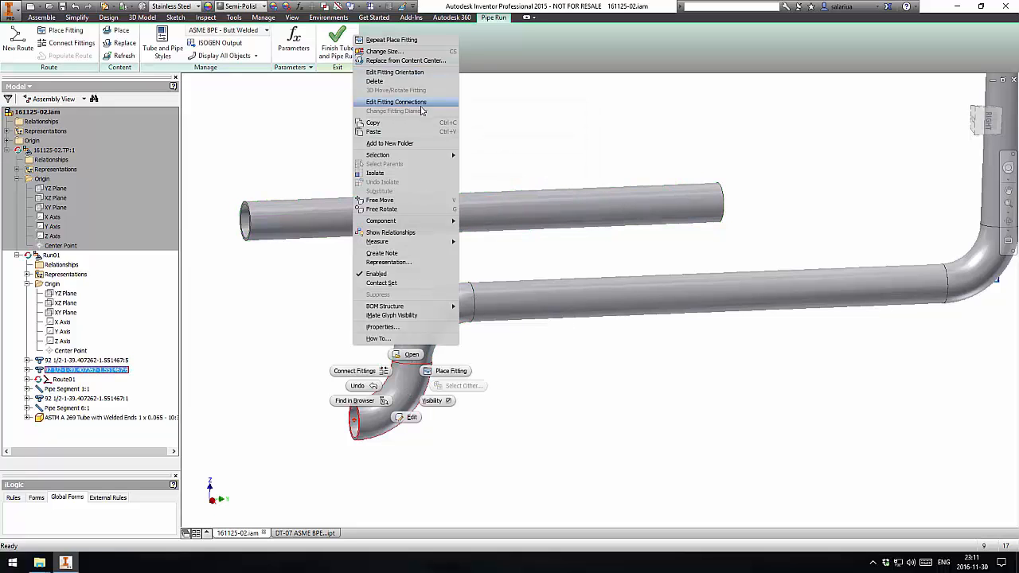
{"action": "left_click", "coordinate": [410, 101]}
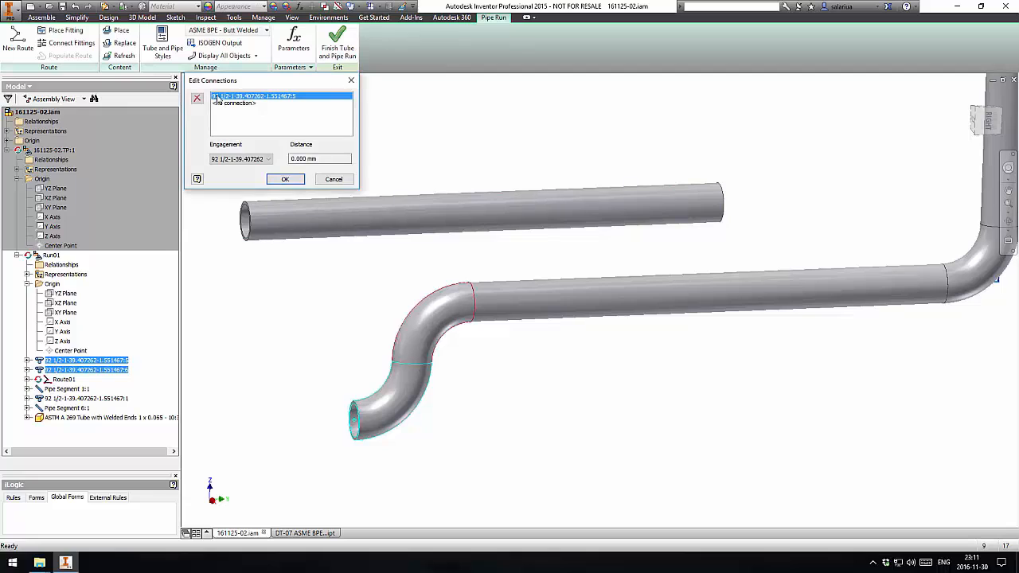
{"action": "left_click", "coordinate": [198, 100]}
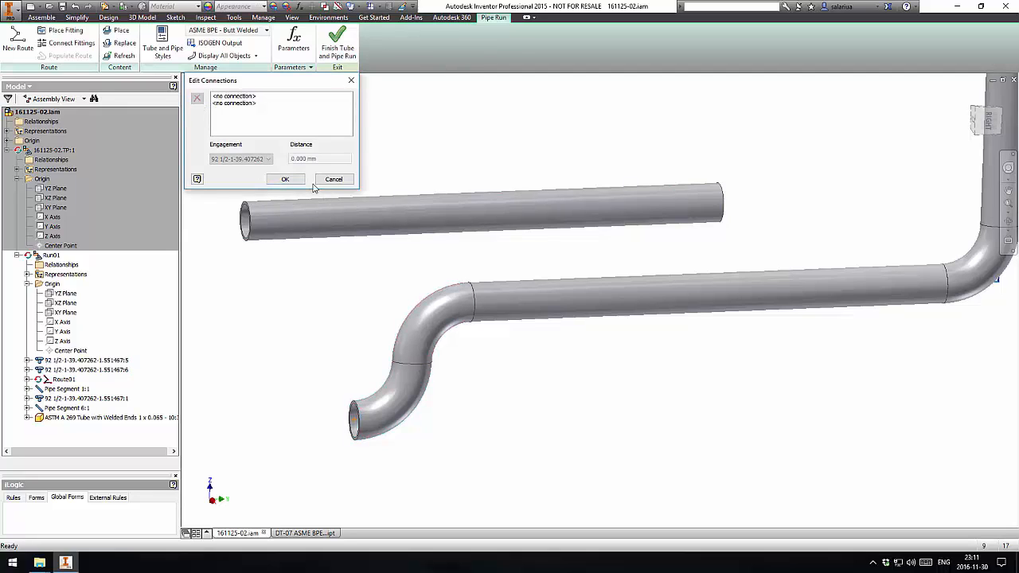
{"action": "left_click", "coordinate": [271, 182]}
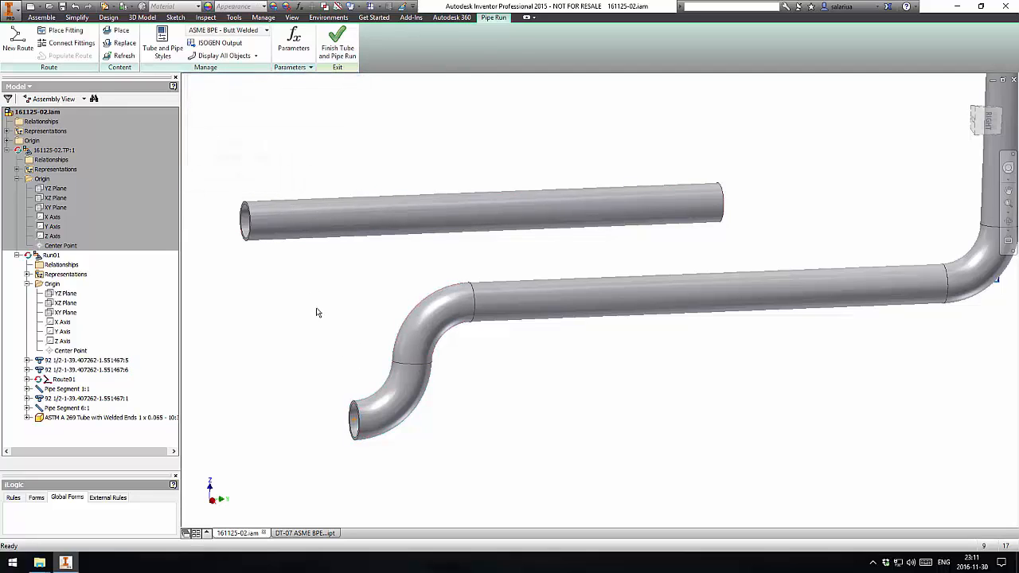
Step: Connect the free end of the copied pipe to the upper elbow's open lower end
{"action": "key", "text": "c"}
{"action": "key", "text": "f"}
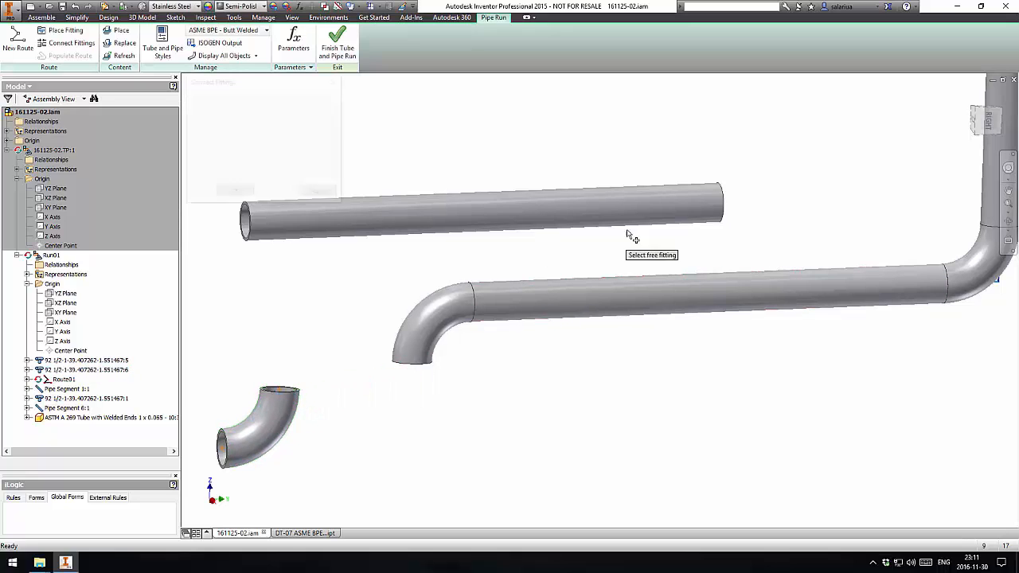
{"action": "left_click", "coordinate": [721, 213]}
{"action": "left_click", "coordinate": [421, 362]}
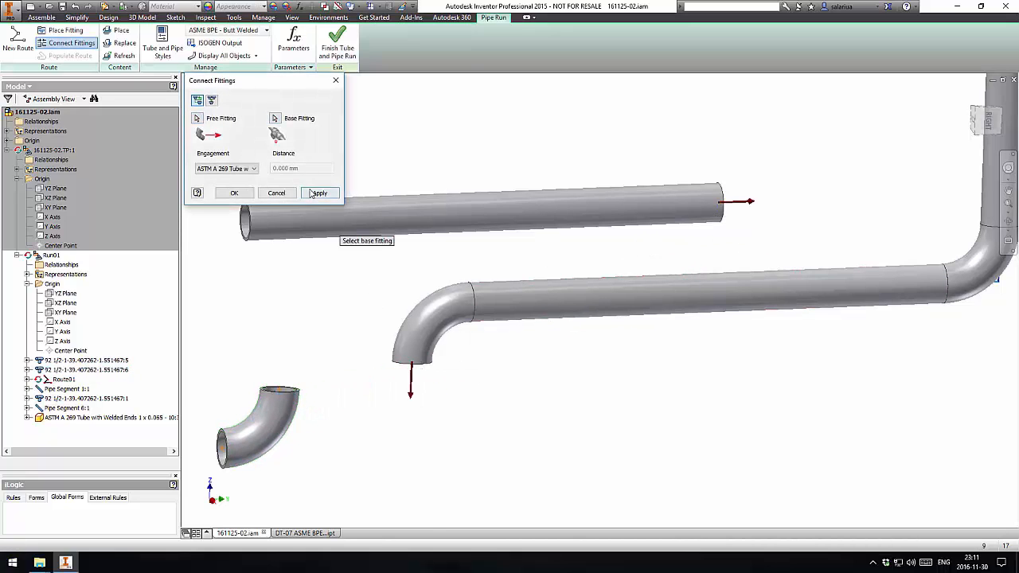
{"action": "left_click", "coordinate": [319, 193]}
Step: Connect the detached elbow's upper end to the lower open end of the newly attached pipe
{"action": "scroll", "coordinate": [423, 318], "scroll_direction": "down", "scroll_amount": 4}
{"action": "left_click", "coordinate": [411, 321]}
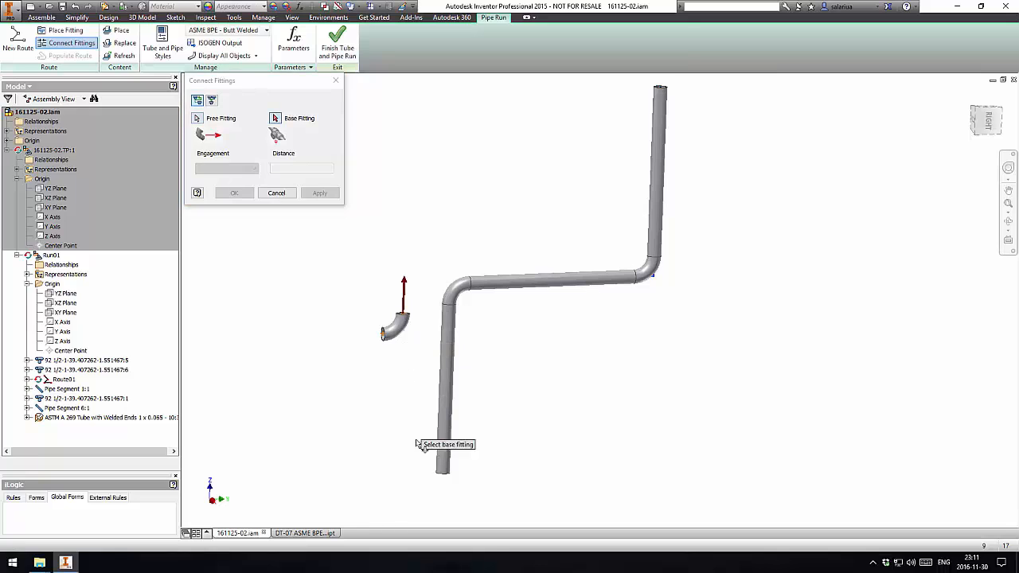
{"action": "left_click", "coordinate": [443, 476]}
{"action": "left_click", "coordinate": [249, 197]}
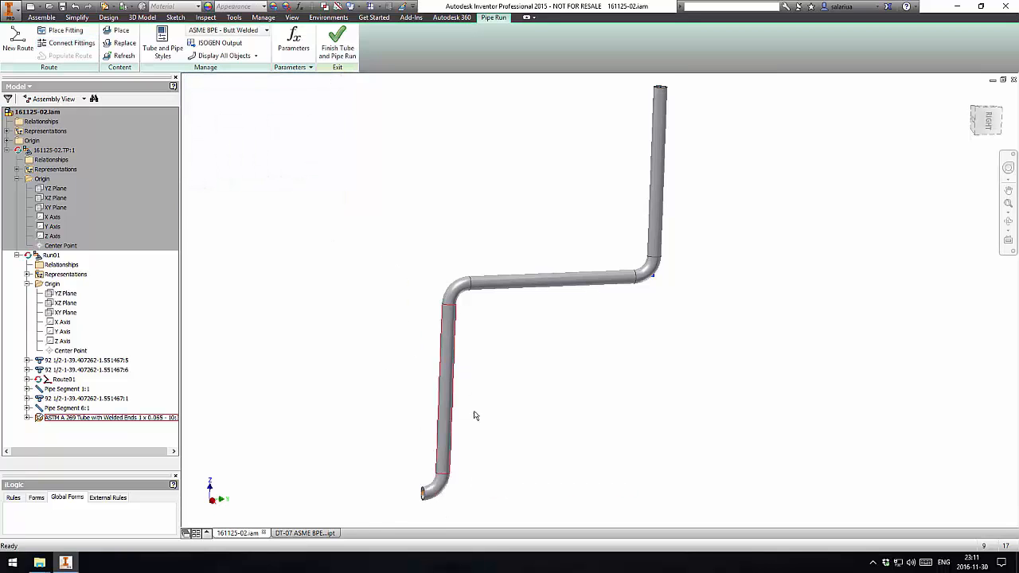
Step: Set the length (PL) of the tube between the two elbows to 10 mm
{"action": "left_click", "coordinate": [457, 249]}
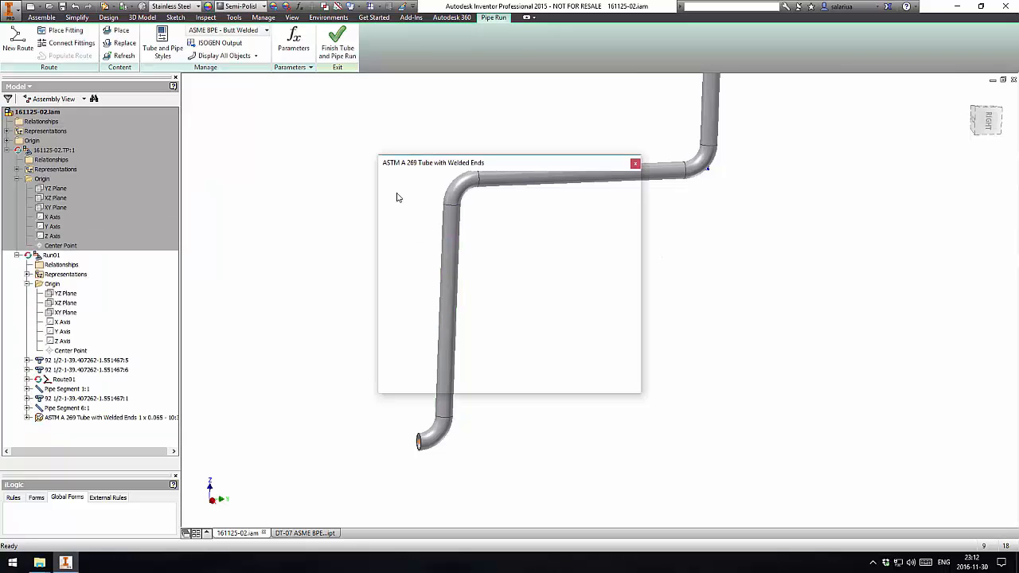
{"action": "left_click_drag", "start_coordinate": [629, 209], "coordinate": [596, 210]}
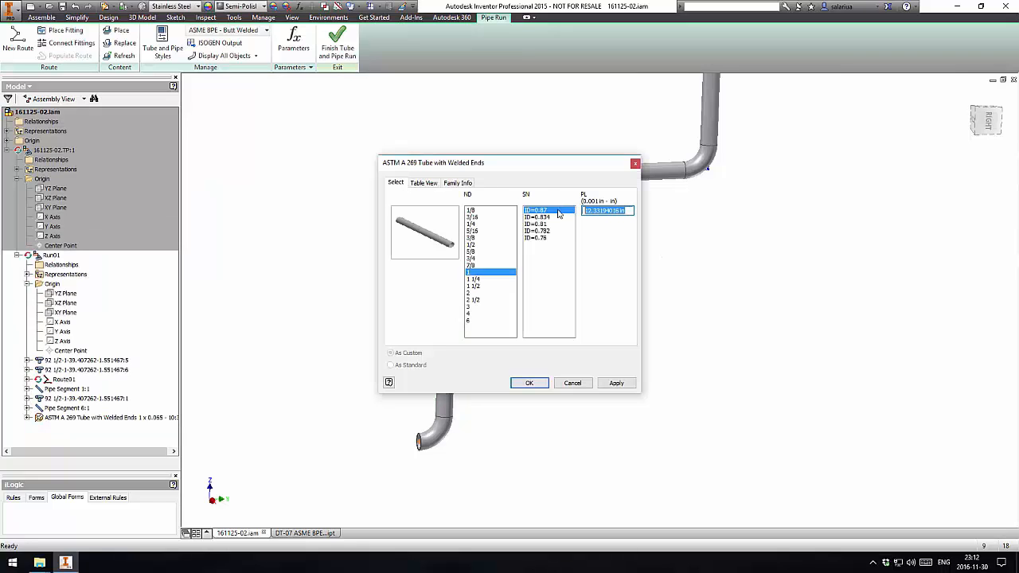
{"action": "type", "text": "10mm="}
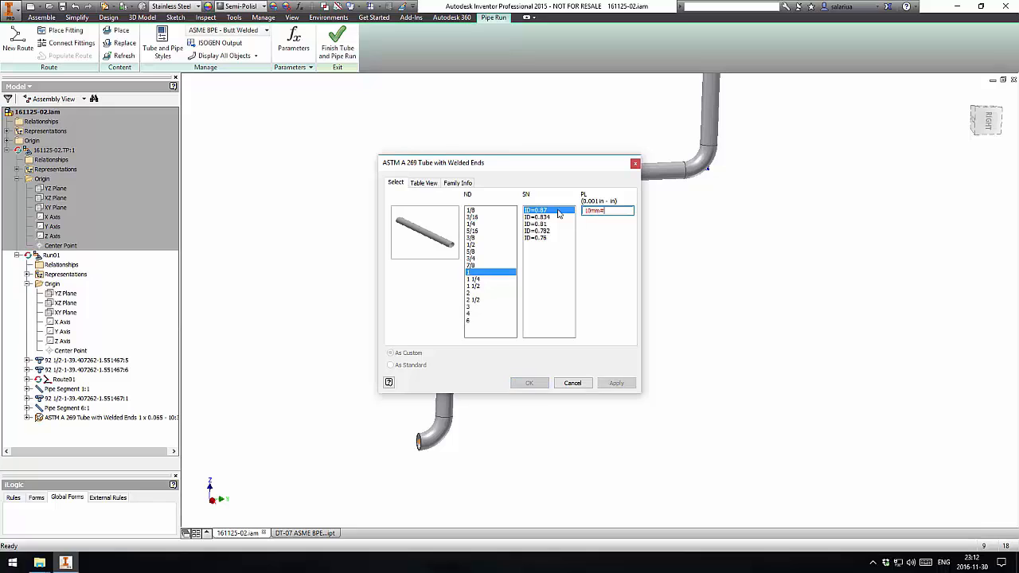
{"action": "key", "text": "Escape"}
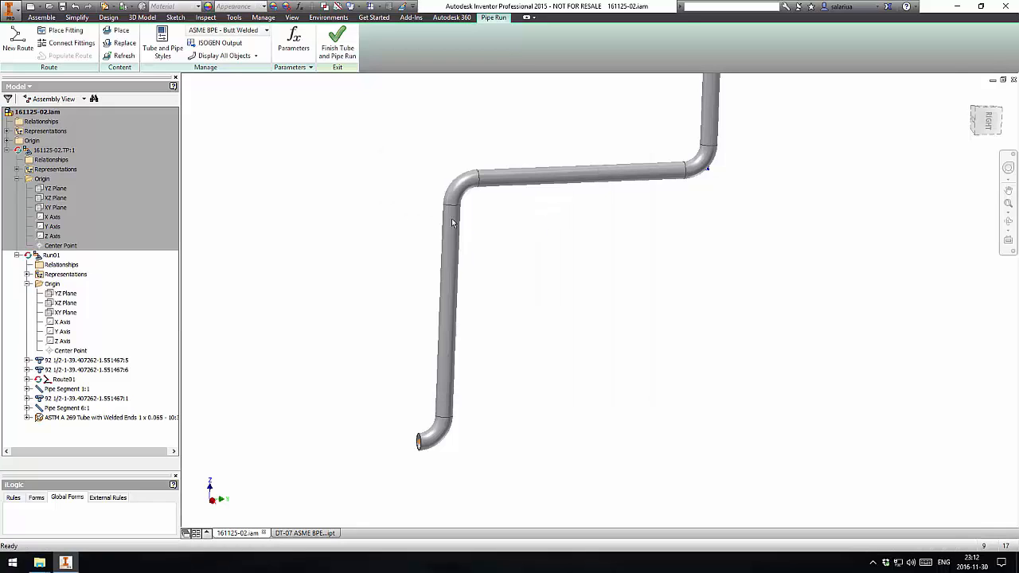
Step: Examine the short tube between the elbows and its origin and work features in the model tree
{"action": "scroll", "coordinate": [467, 242], "scroll_direction": "down", "scroll_amount": 3}
{"action": "scroll", "coordinate": [470, 235], "scroll_direction": "up", "scroll_amount": 4}
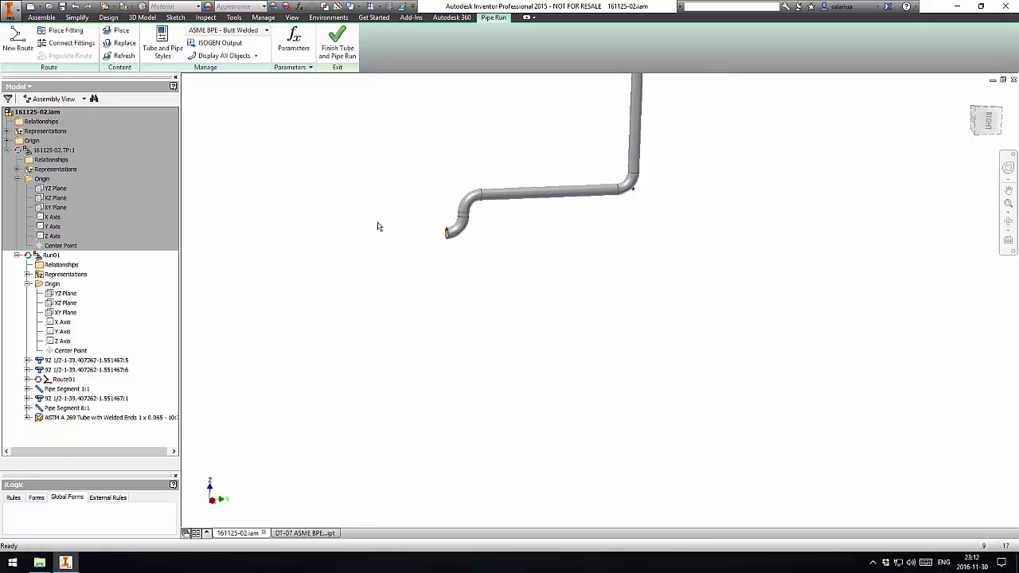
{"action": "scroll", "coordinate": [451, 225], "scroll_direction": "down", "scroll_amount": 7}
{"action": "middle_click_drag", "start_coordinate": [633, 209], "coordinate": [512, 287]}
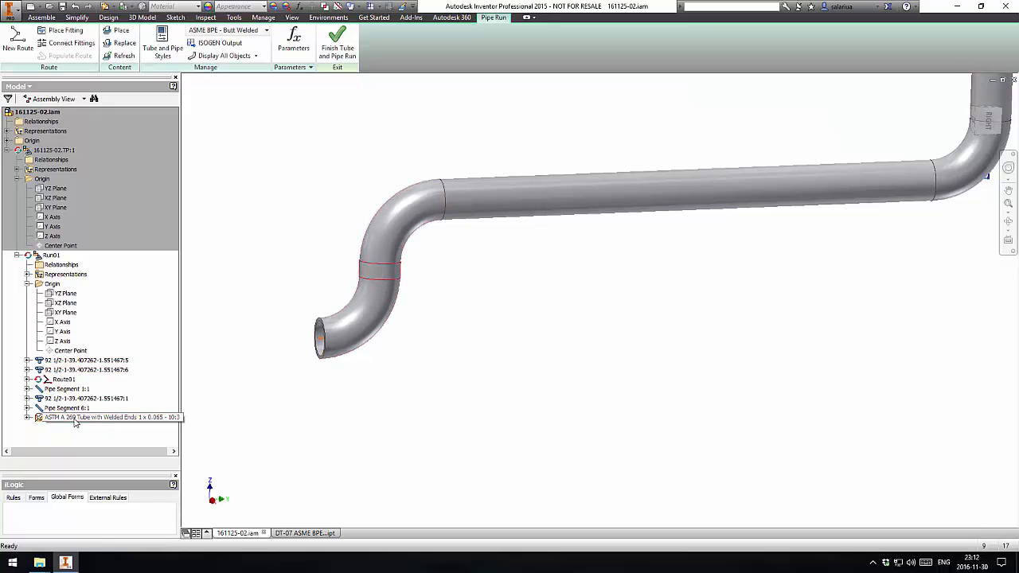
{"action": "left_click", "coordinate": [376, 270]}
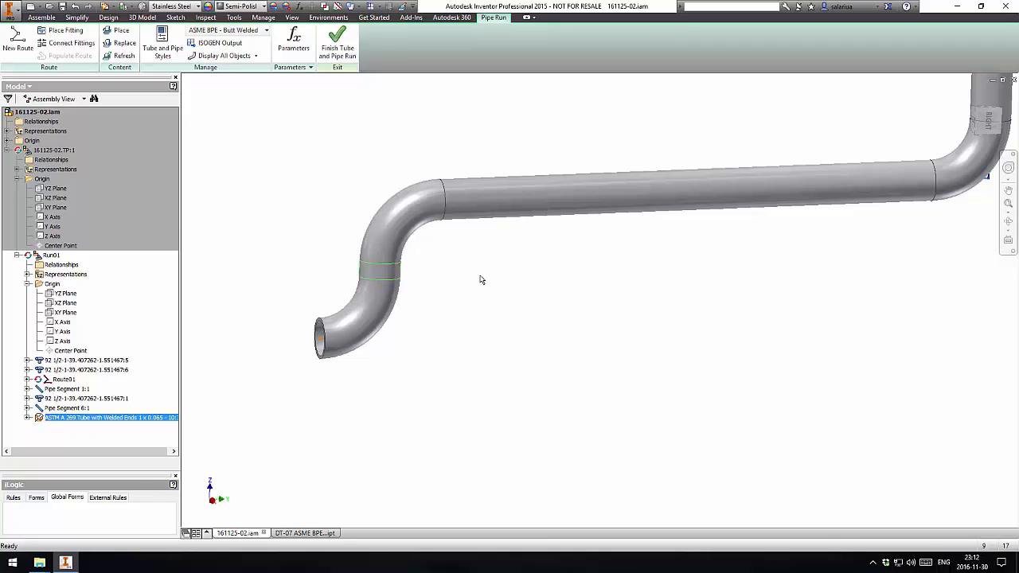
{"action": "left_click", "coordinate": [480, 282]}
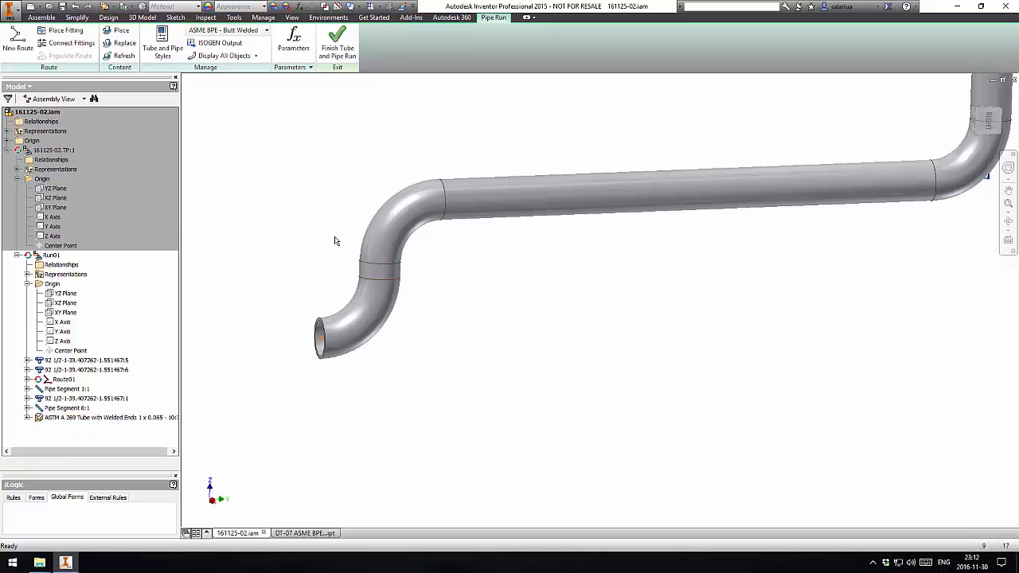
{"action": "middle_click_drag", "start_coordinate": [337, 236], "coordinate": [359, 246]}
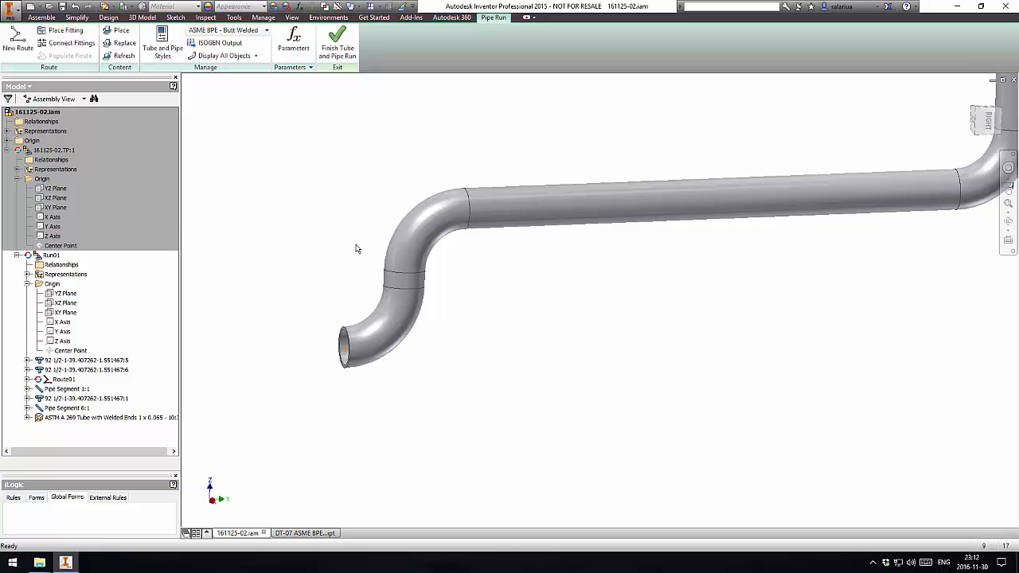
{"action": "left_click", "coordinate": [27, 418]}
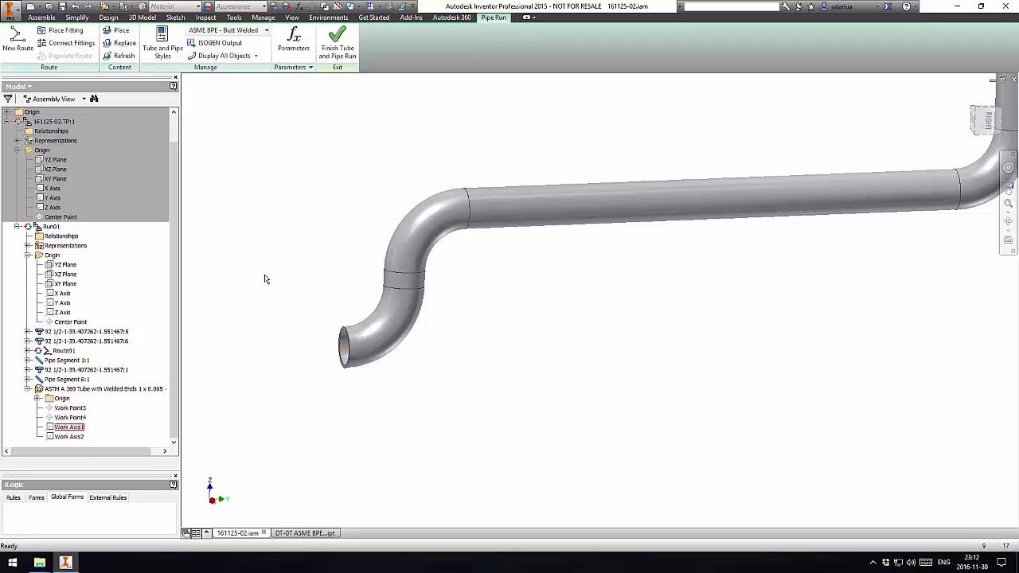
{"action": "left_click", "coordinate": [112, 390]}
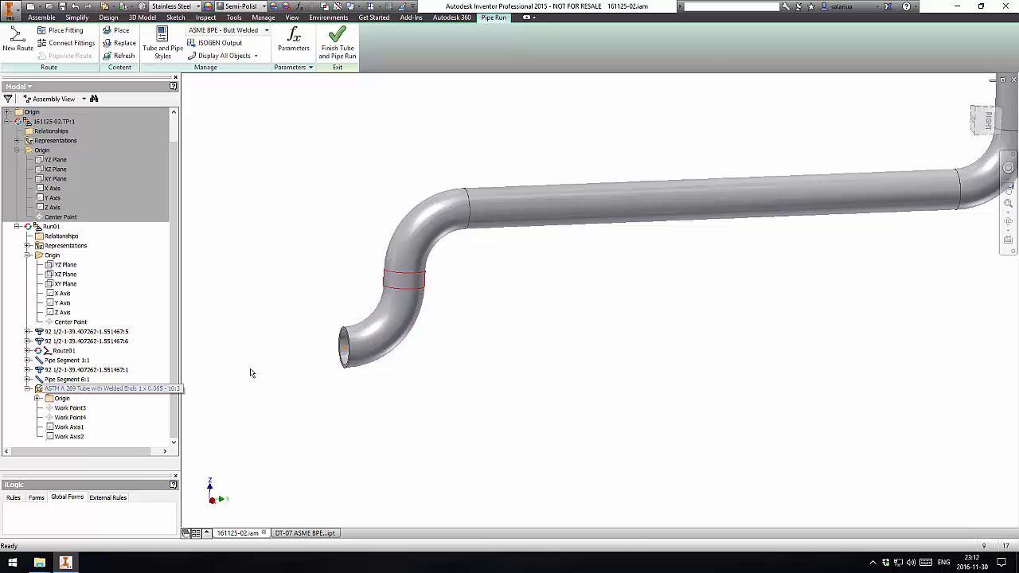
{"action": "scroll", "coordinate": [252, 371], "scroll_direction": "down", "scroll_amount": 2}
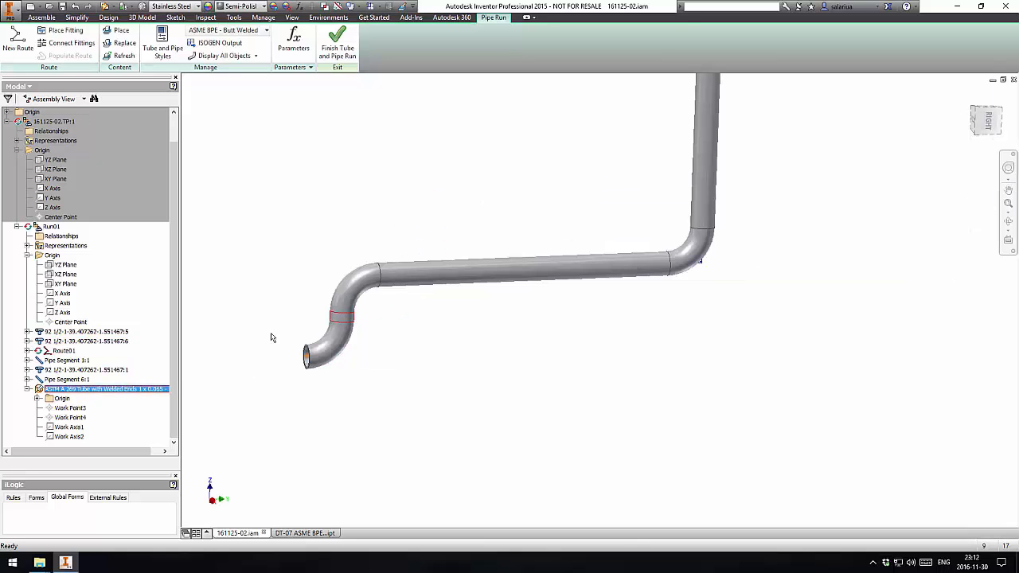
{"action": "left_click", "coordinate": [123, 258]}
{"action": "left_click_drag", "start_coordinate": [173, 153], "coordinate": [174, 116]}
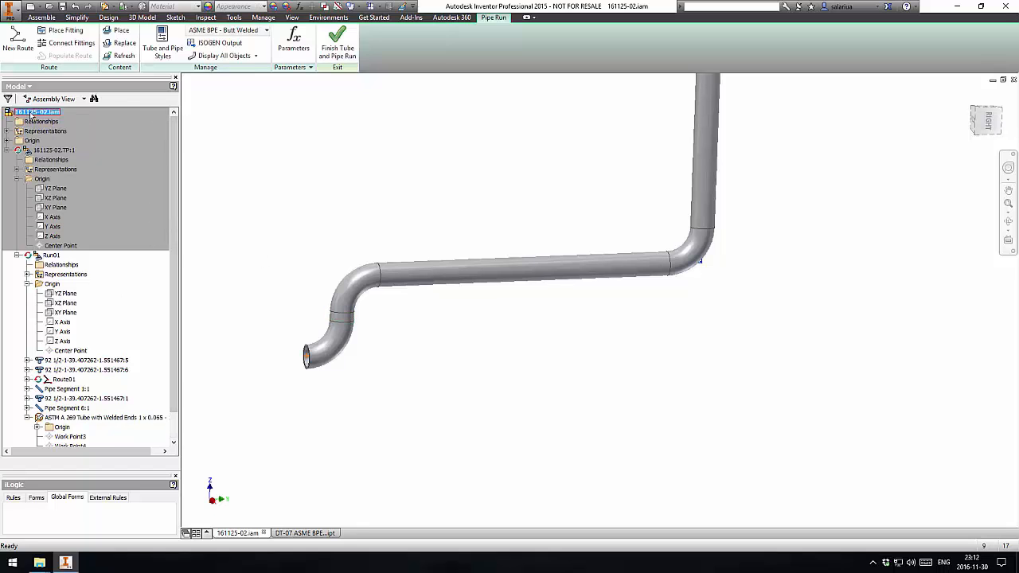
Step: Return to the top-level assembly 161125-02.iam and inspect the whole pipe run from the Right view
{"action": "double_click", "coordinate": [36, 112]}
{"action": "left_click", "coordinate": [519, 356]}
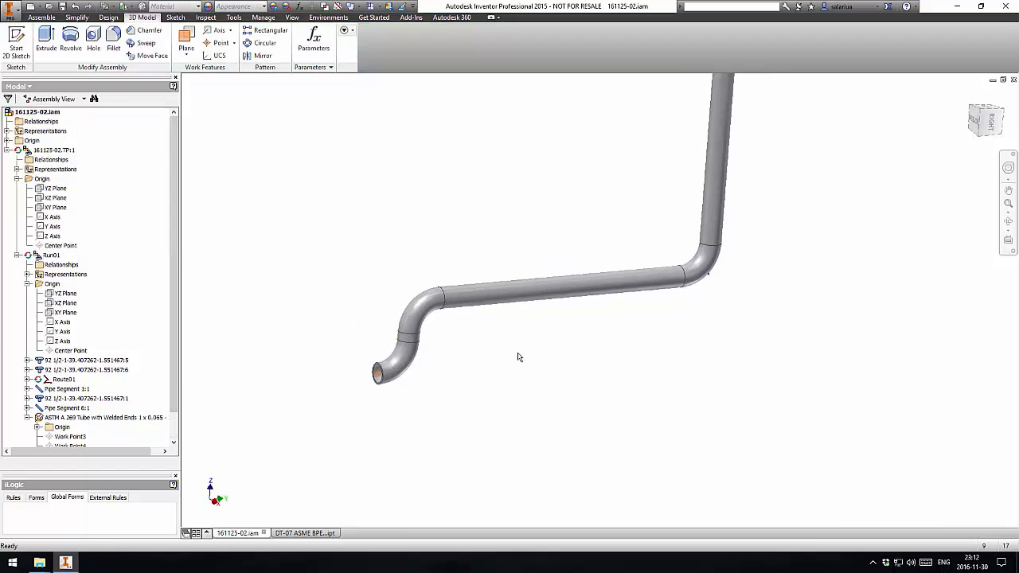
{"action": "scroll", "coordinate": [519, 357], "scroll_direction": "down", "scroll_amount": 3}
{"action": "scroll", "coordinate": [460, 273], "scroll_direction": "up", "scroll_amount": 3}
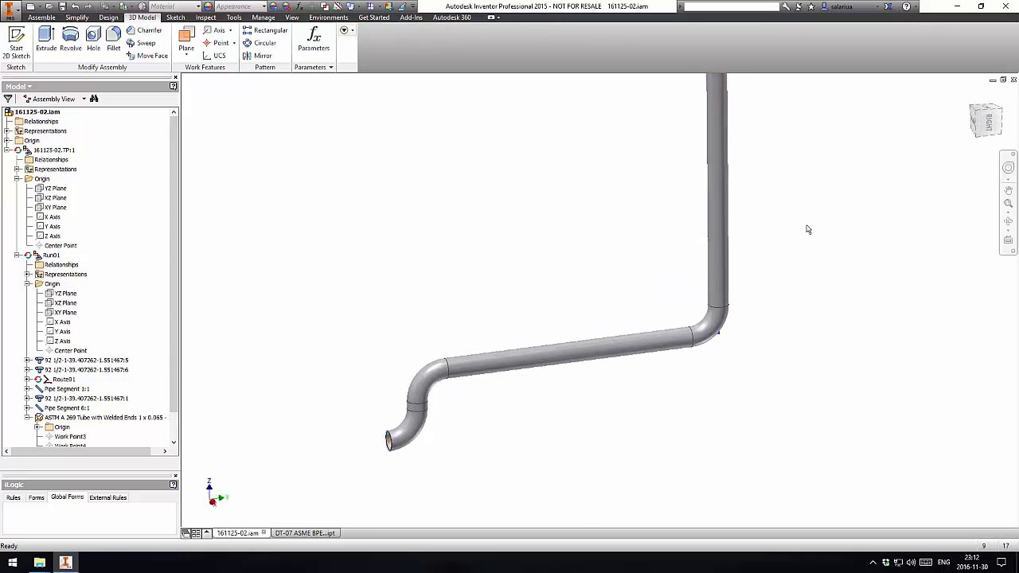
{"action": "left_click", "coordinate": [988, 129]}
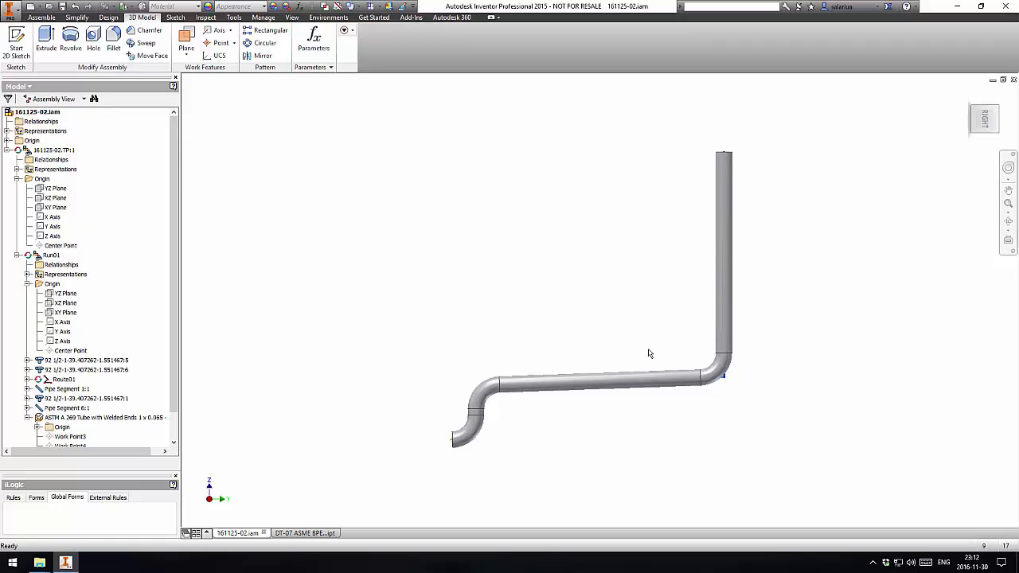
Step: Open Run01 for editing and review the custom elbow component of the ASME BPE - Butt Welded cut back 92 style
{"action": "double_click", "coordinate": [56, 255]}
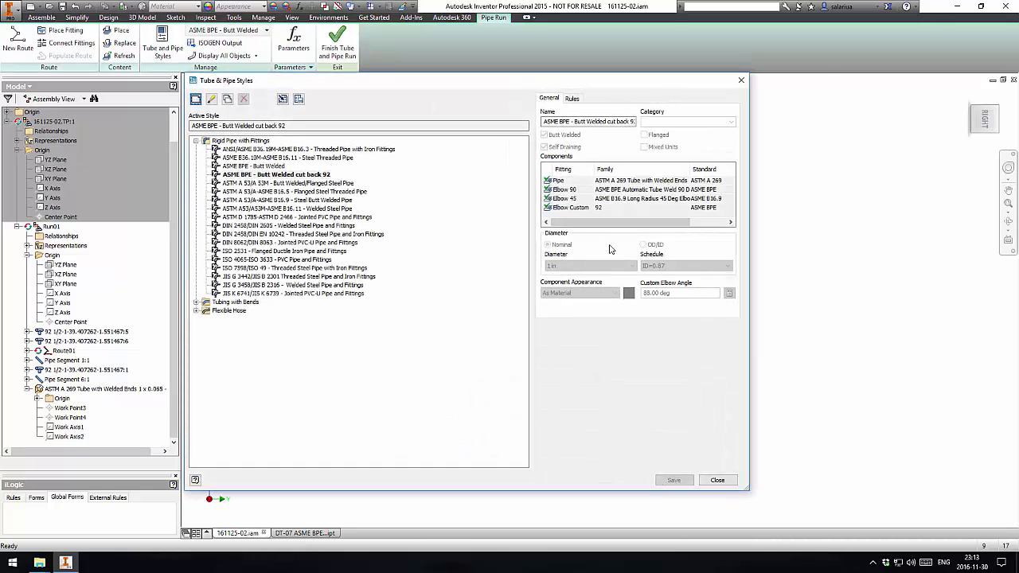
{"action": "left_click", "coordinate": [597, 208]}
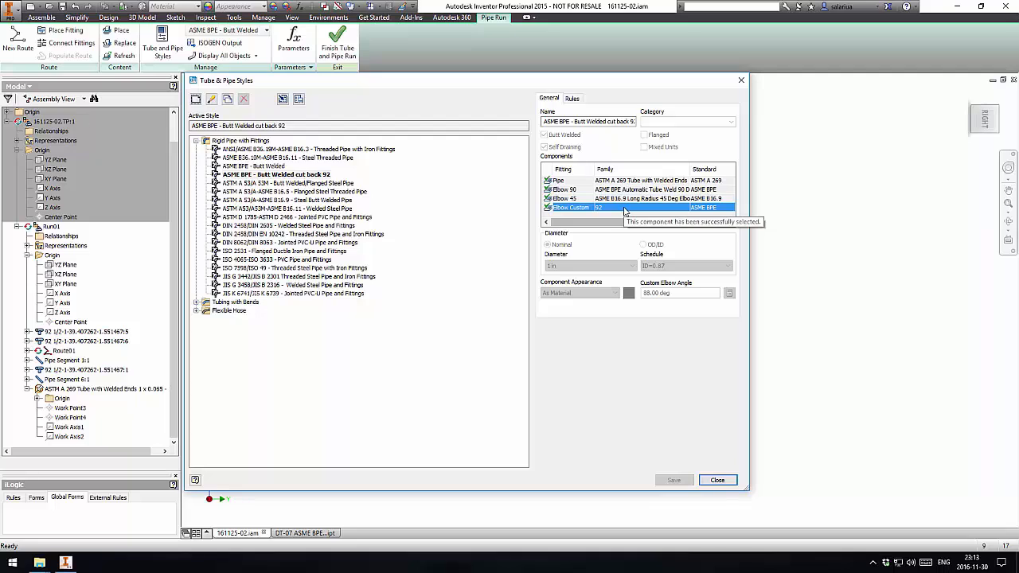
{"action": "left_click", "coordinate": [743, 80]}
{"action": "scroll", "coordinate": [486, 203], "scroll_direction": "up", "scroll_amount": 2}
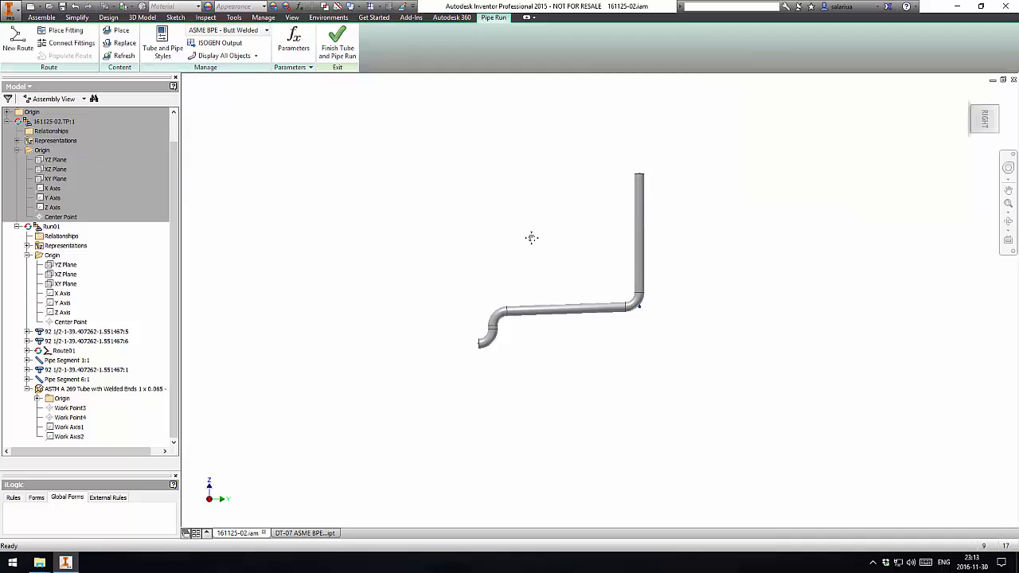
{"action": "middle_click_drag", "start_coordinate": [532, 237], "coordinate": [518, 234]}
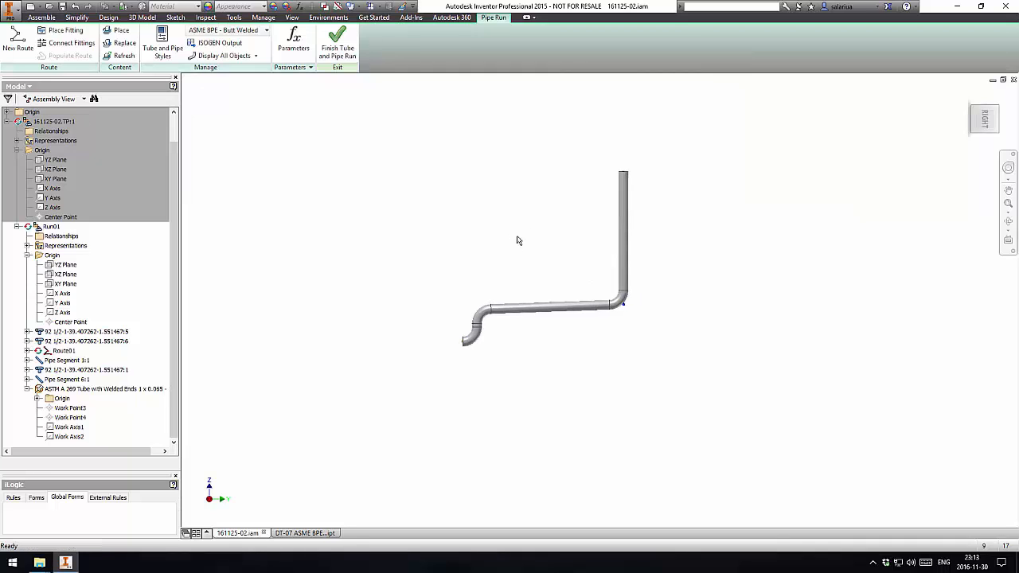